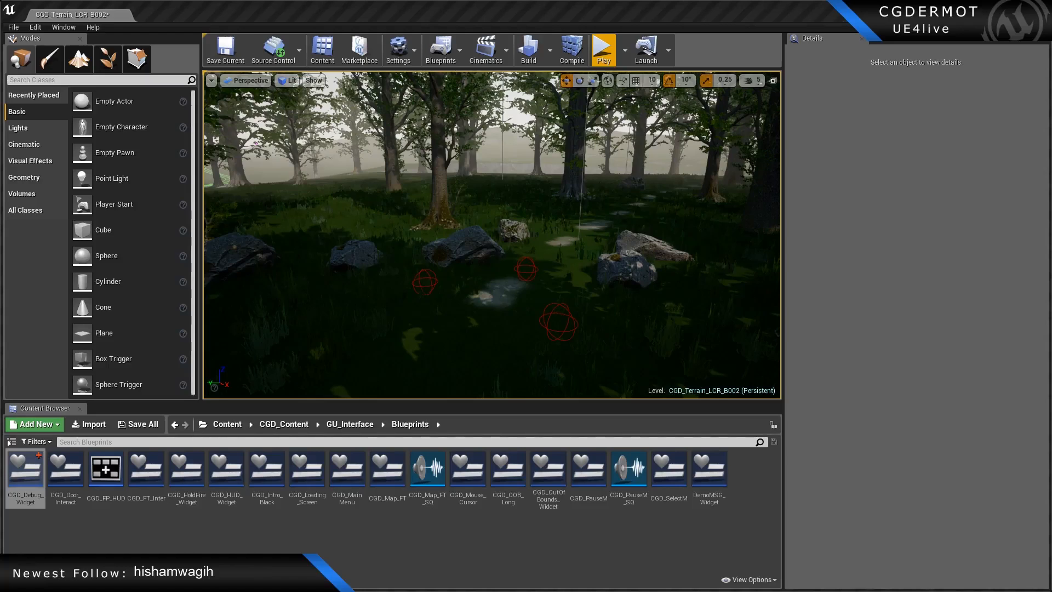
Switch to the browser and read through the table of stat commands in the Unreal Engine Stat Commands documentation.
drag(1051, 242, 630, 1)
scroll(241, 276, up, 2)
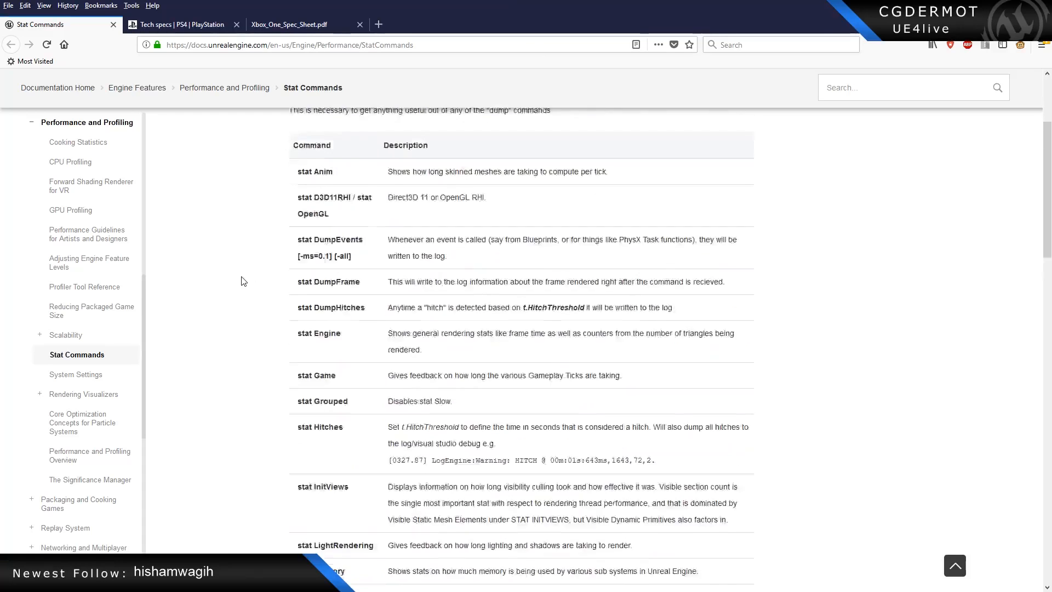
scroll(241, 279, up, 3)
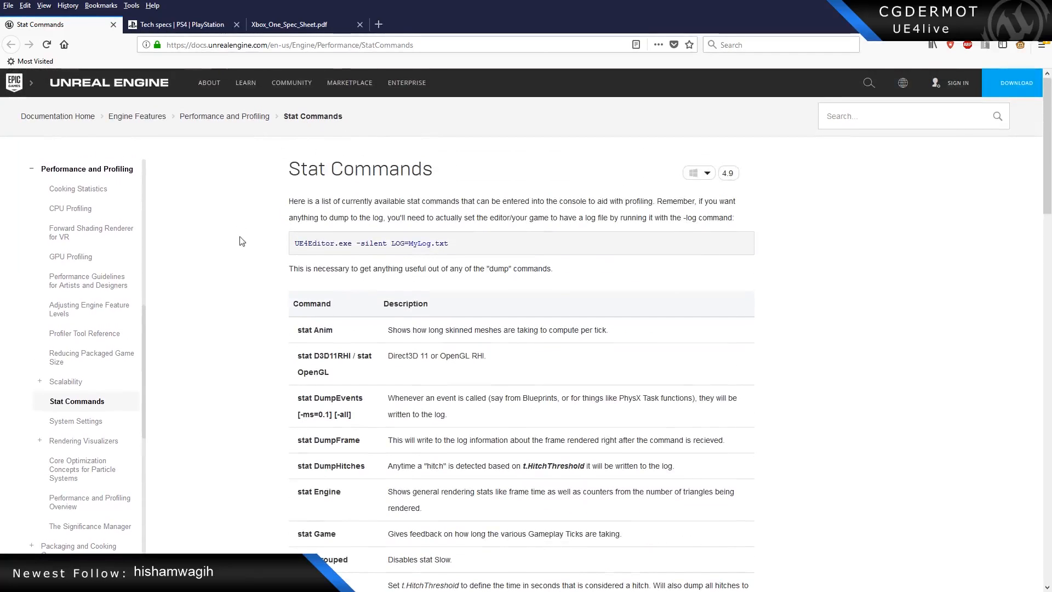
scroll(248, 248, down, 3)
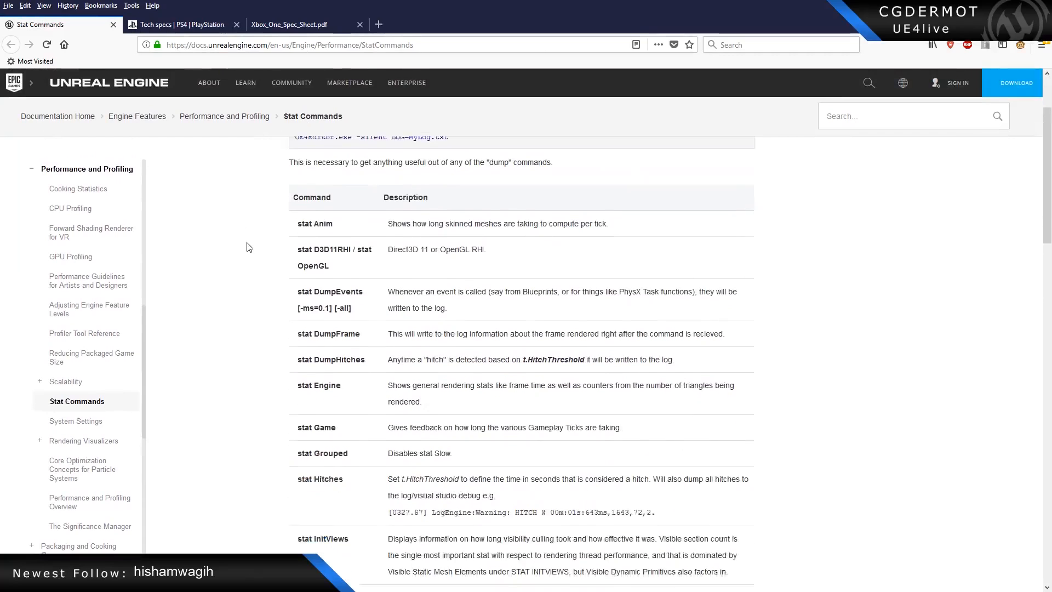
scroll(248, 248, up, 1)
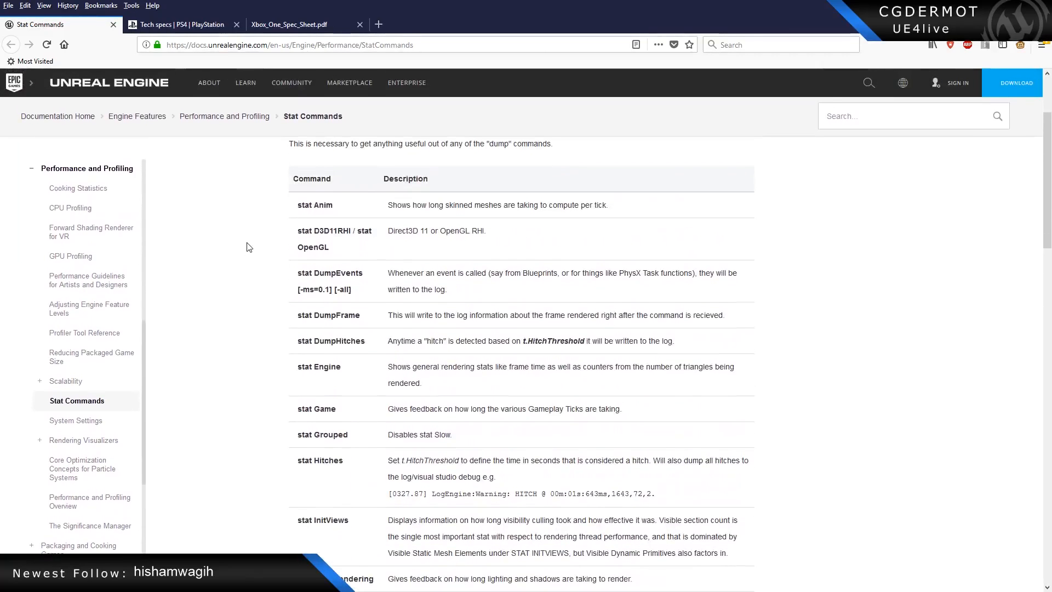
scroll(248, 247, down, 2)
scroll(247, 247, down, 3)
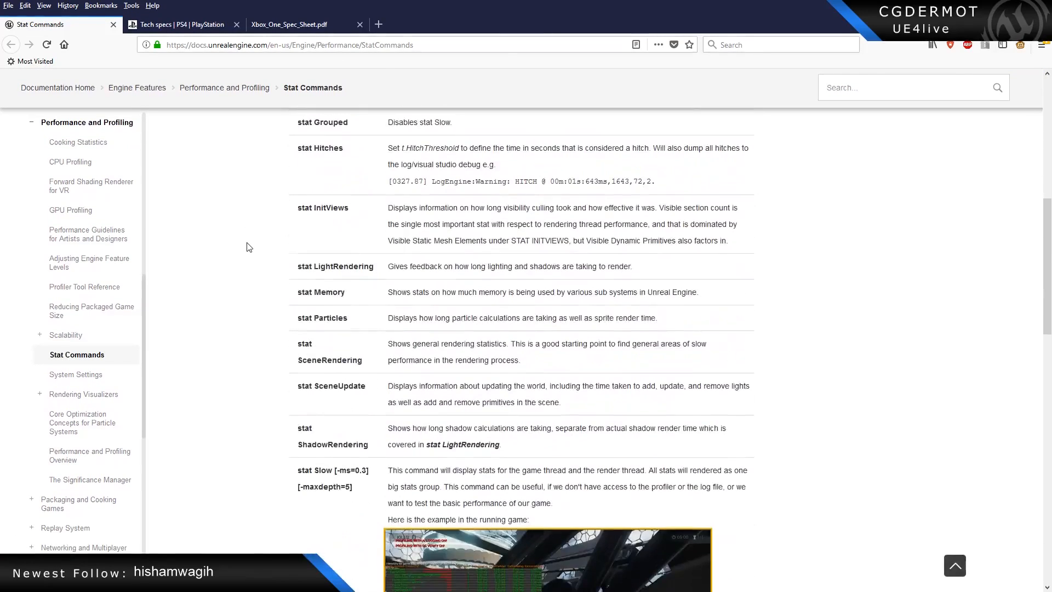
scroll(254, 245, down, 8)
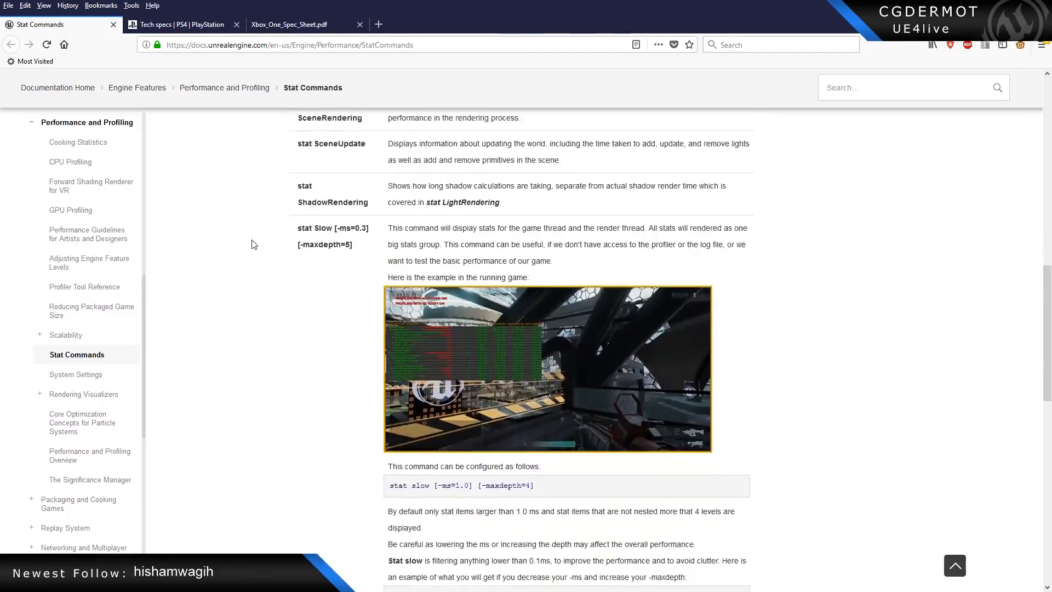
scroll(253, 244, down, 7)
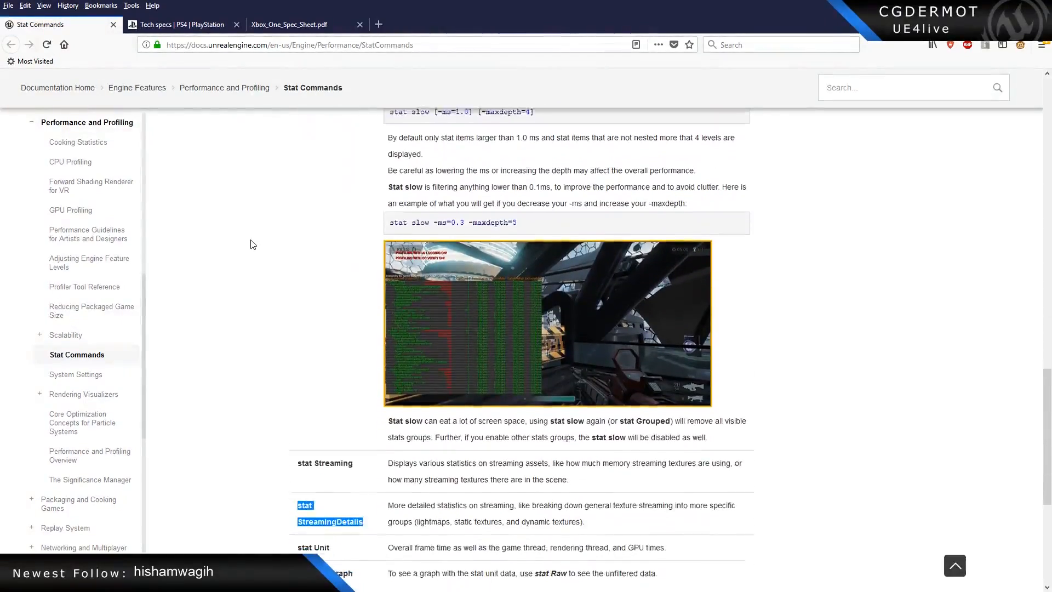
scroll(274, 270, up, 15)
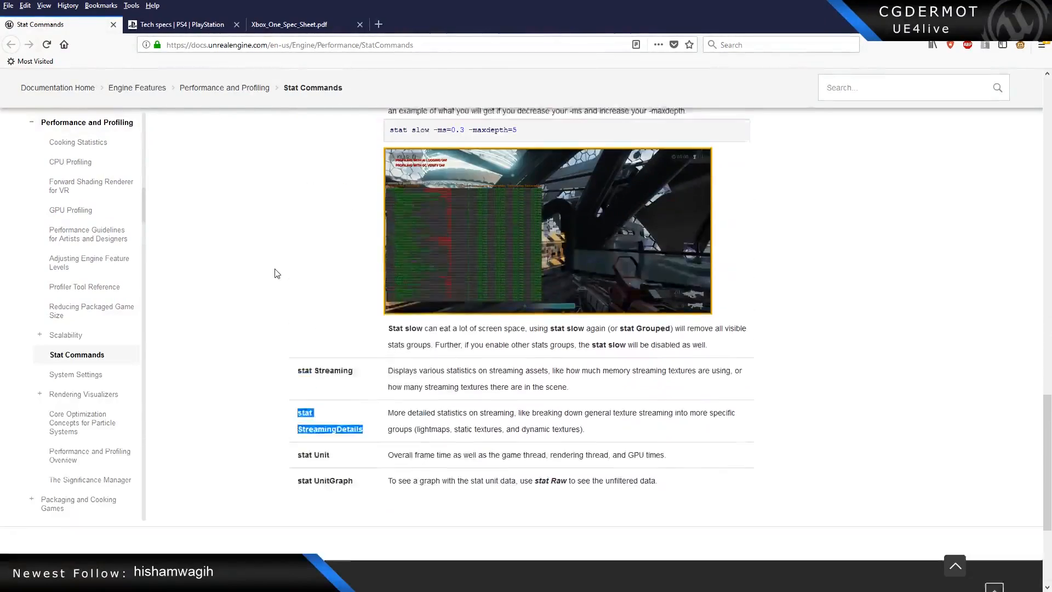
scroll(329, 271, up, 2)
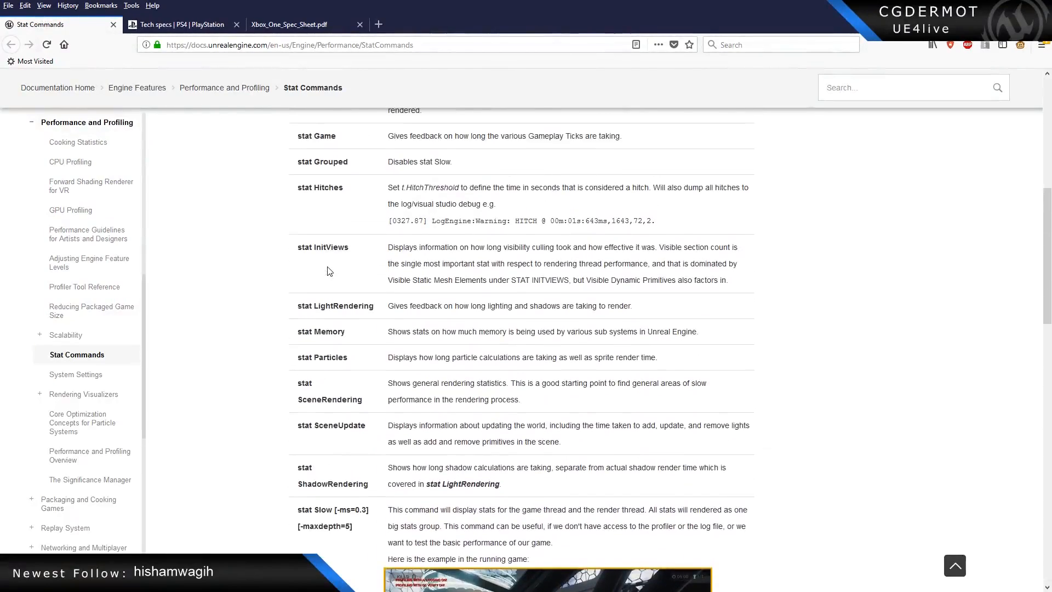
scroll(328, 271, up, 2)
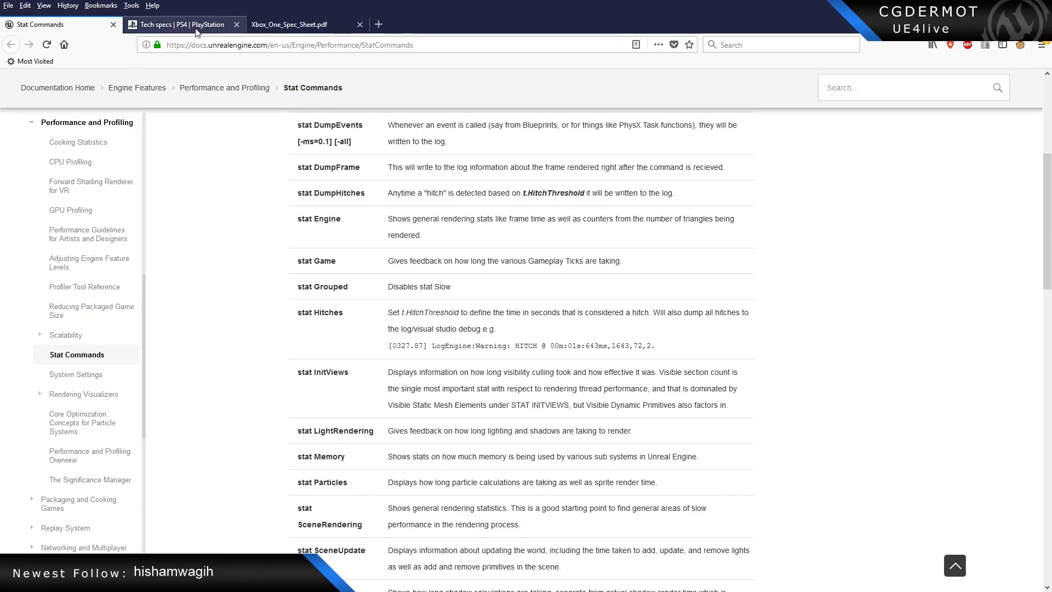
Open the PS4 tech specs page and highlight the memory size in the Memory row.
click(189, 23)
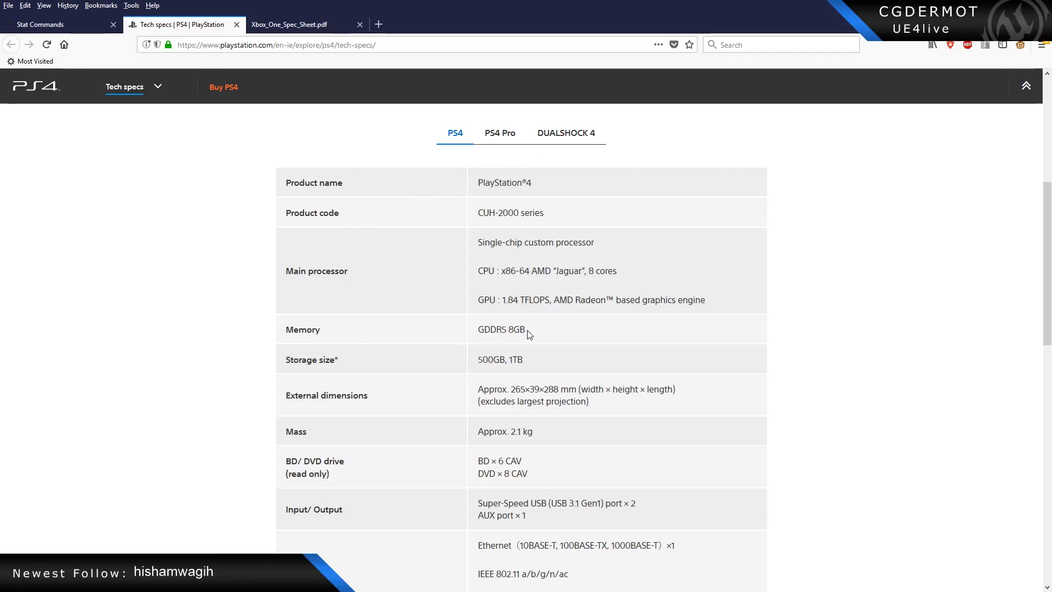
double_click(503, 328)
click(545, 329)
drag(508, 329, 526, 328)
Highlight the Xbox One memory size in the Xbox One spec sheet and compare it with the PS4 tech specs.
click(288, 24)
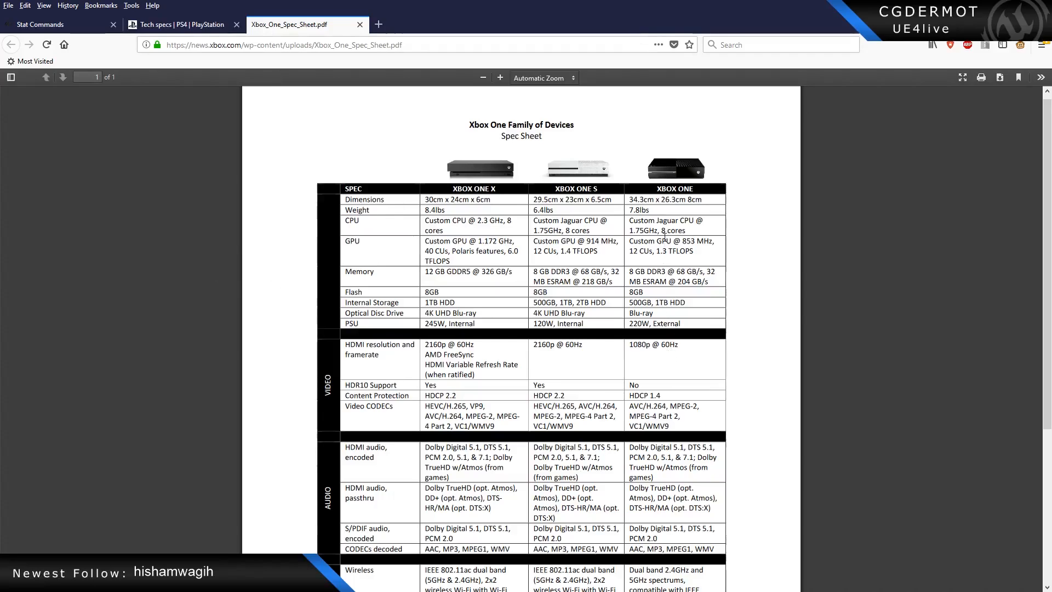
drag(632, 273, 667, 273)
drag(651, 272, 629, 276)
click(187, 26)
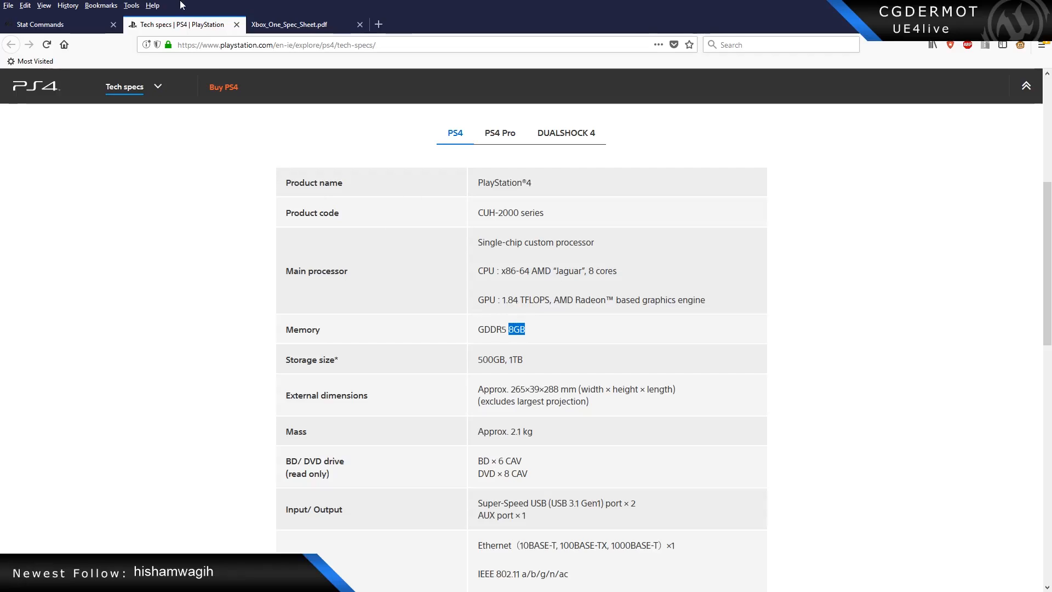
click(249, 28)
click(193, 25)
Return to the Stat Commands documentation and review the whole list, including the stat Slow, stat Streaming and stat Unit entries.
click(88, 24)
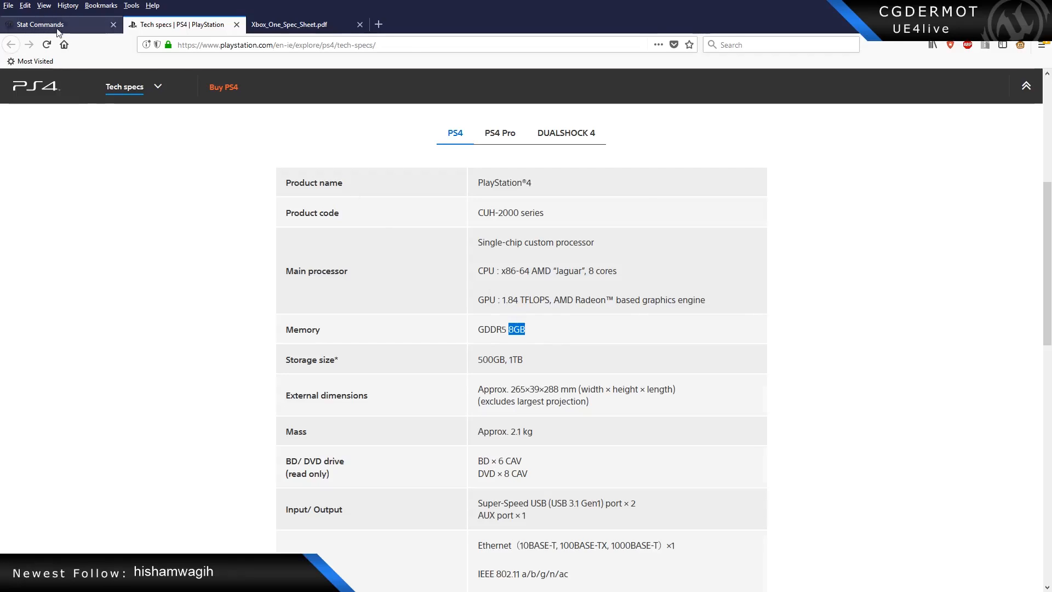
scroll(239, 219, up, 5)
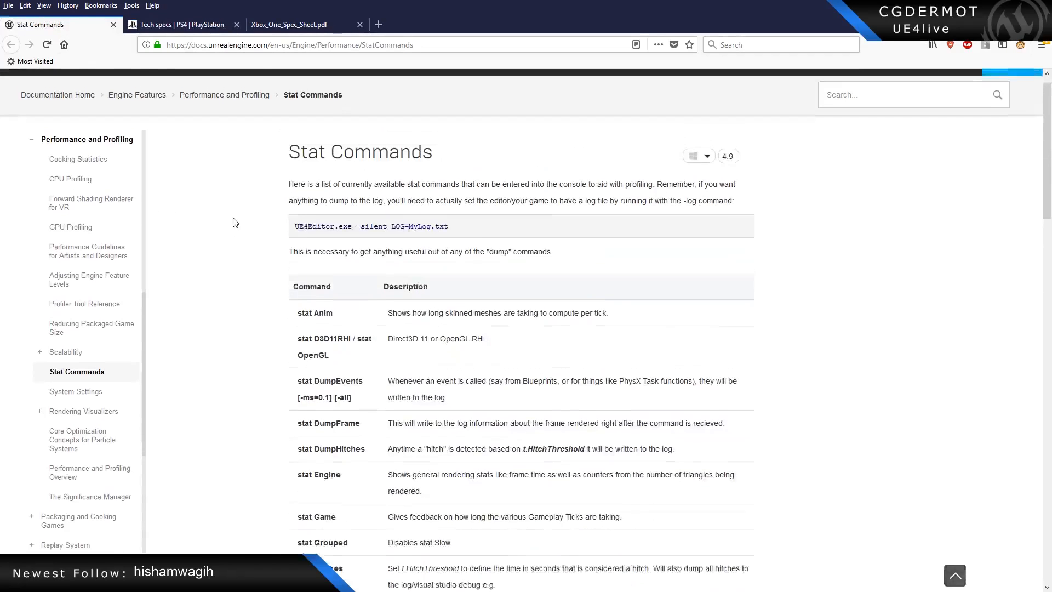
scroll(234, 213, down, 15)
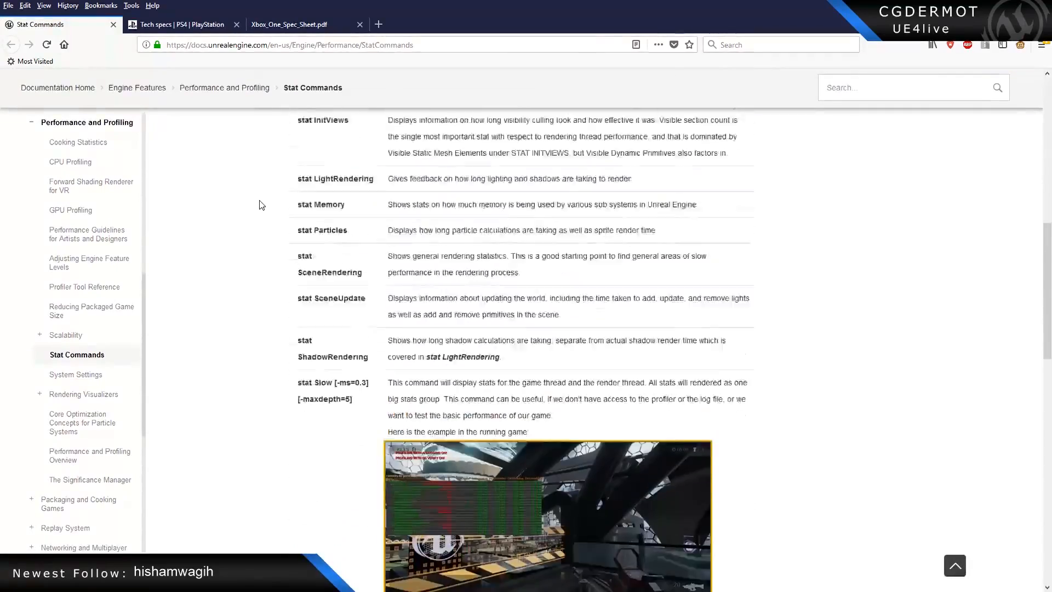
scroll(260, 205, down, 12)
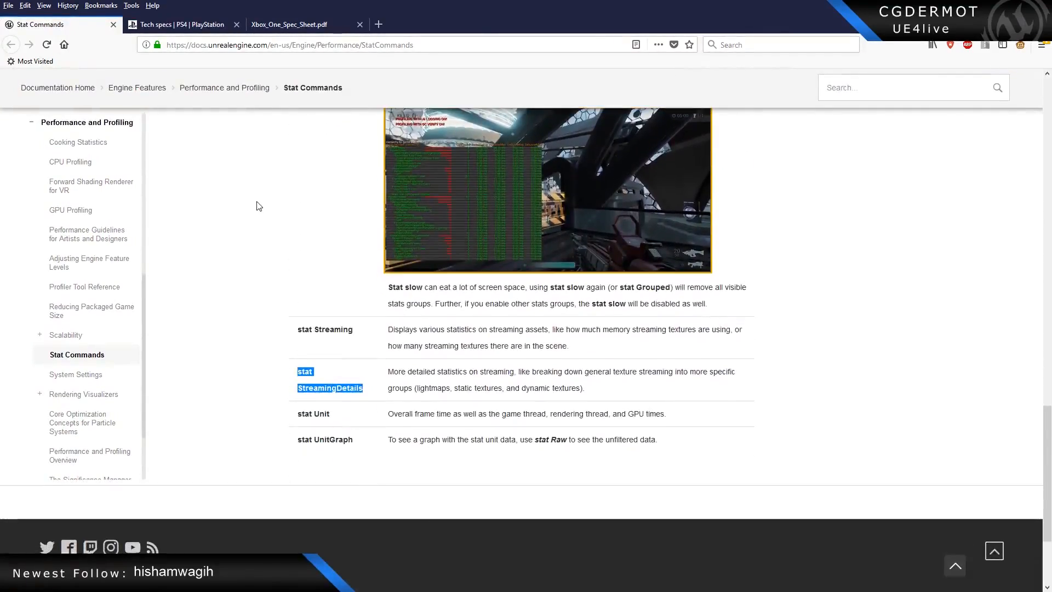
scroll(259, 207, up, 10)
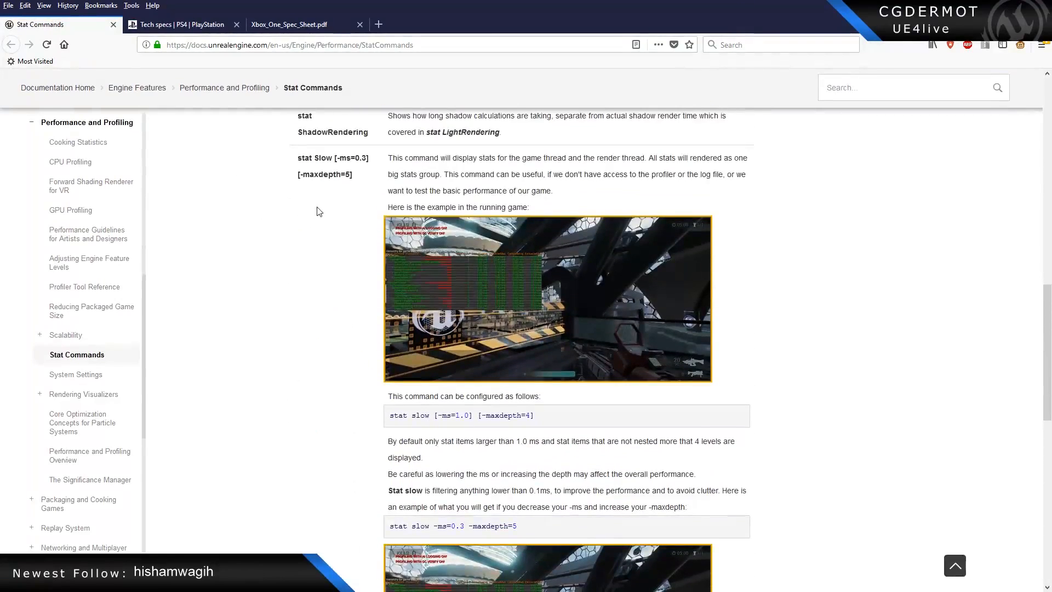
scroll(318, 349, up, 12)
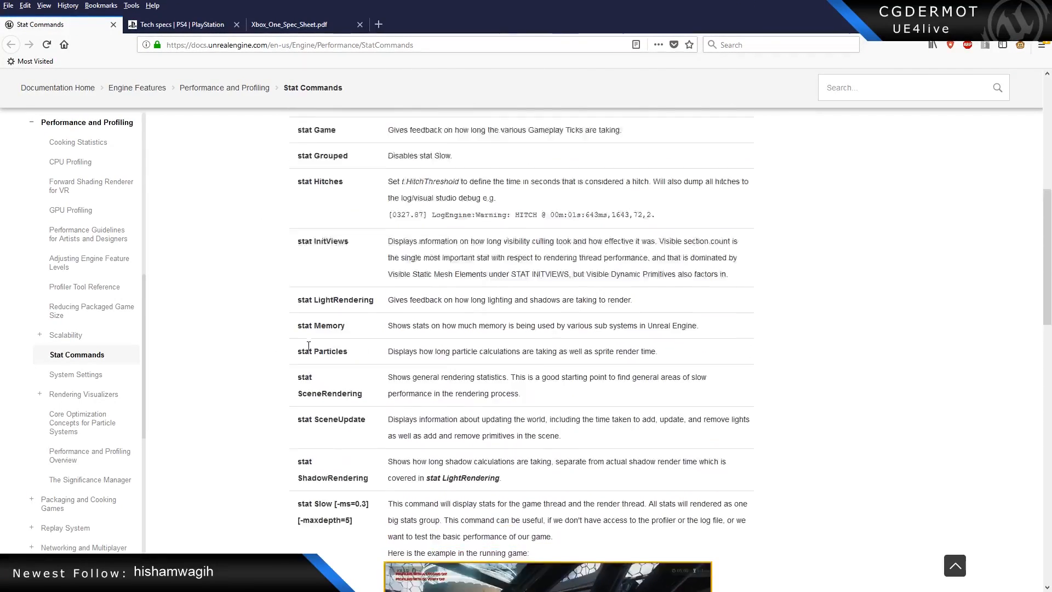
scroll(310, 350, up, 2)
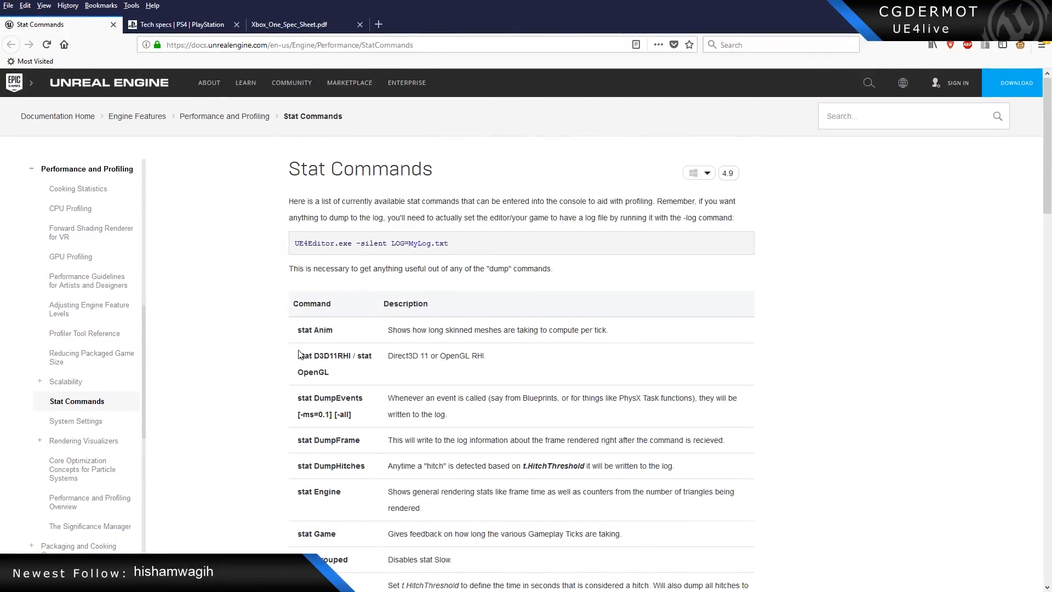
scroll(300, 355, down, 14)
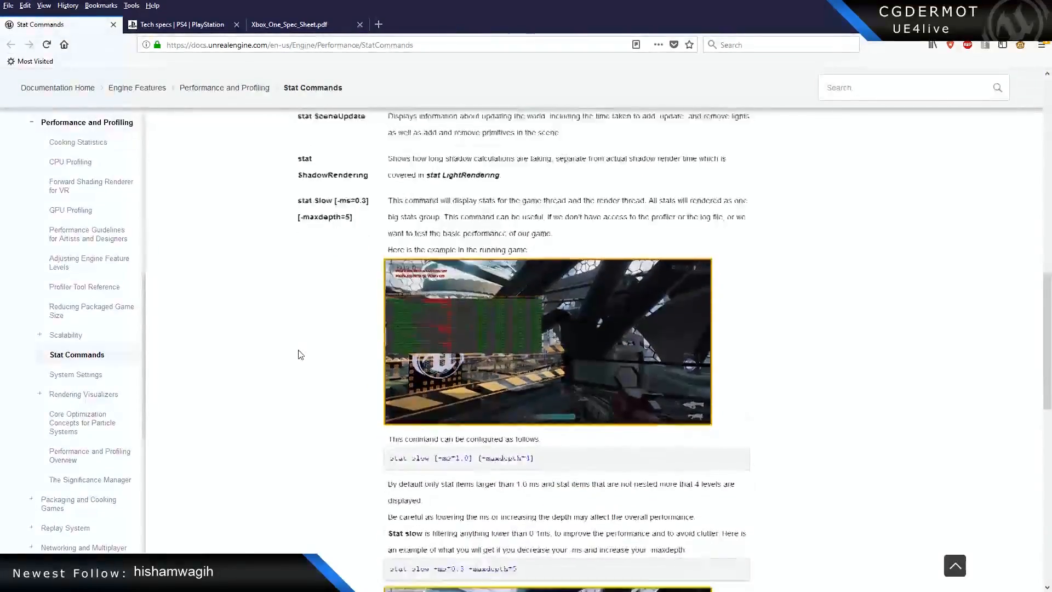
scroll(300, 354, down, 9)
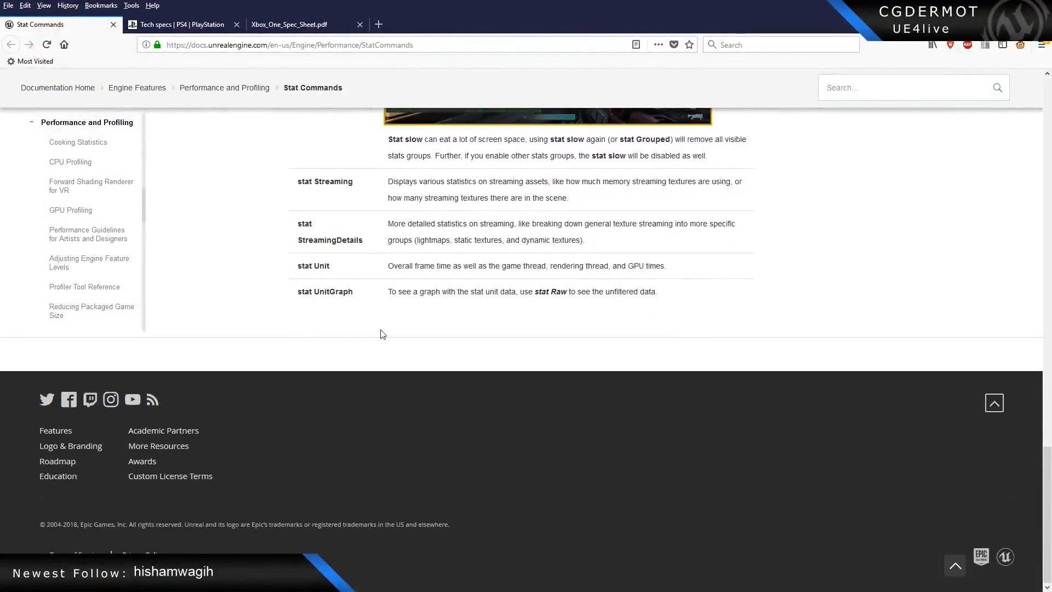
scroll(277, 318, up, 3)
scroll(277, 318, up, 3)
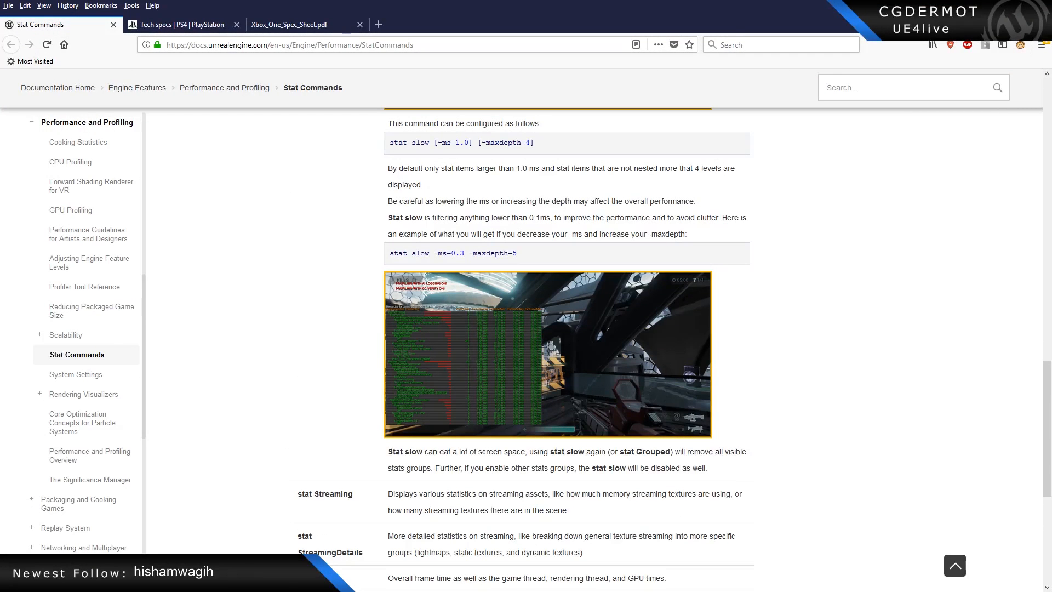
scroll(329, 366, up, 3)
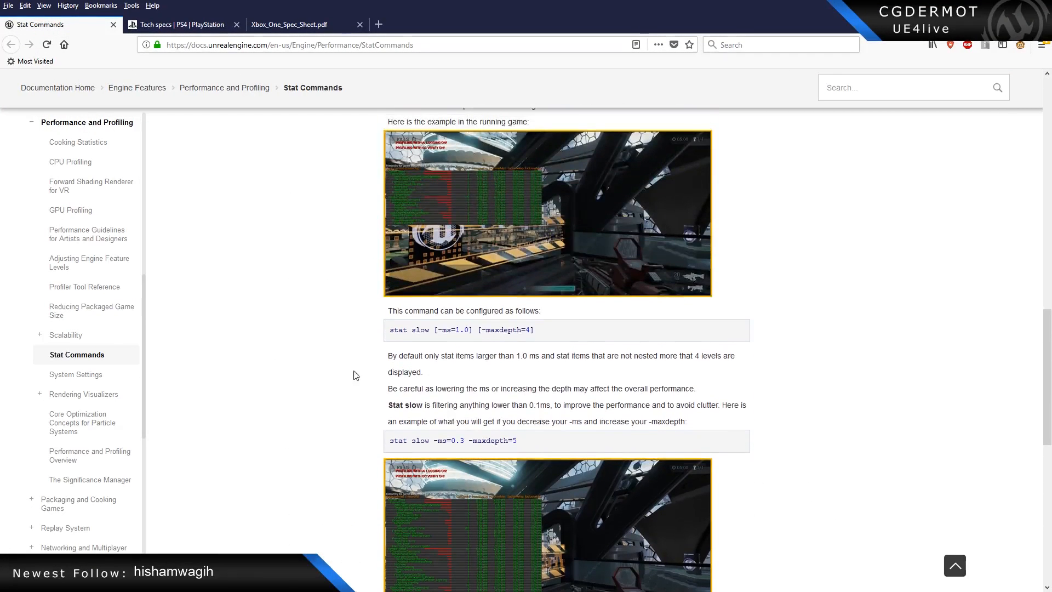
Switch to the Unreal Editor and inspect the level from the forest and rocks to the thatched cottages along the path.
key(alt+Tab)
right_drag(705, 241, 748, 245)
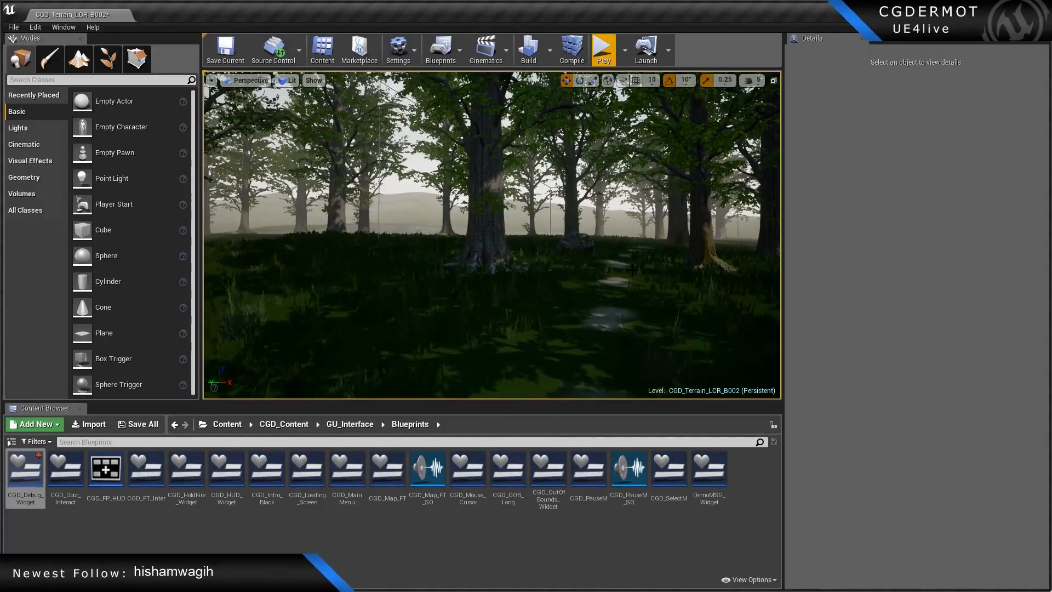
right_drag(492, 236, 378, 252)
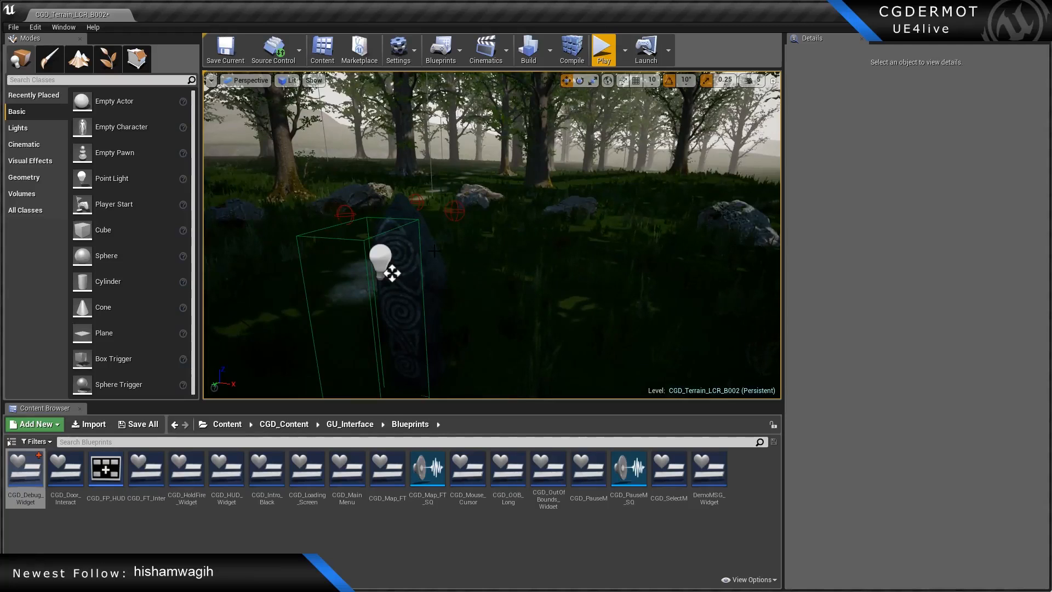
key(w)
right_drag(371, 277, 523, 239)
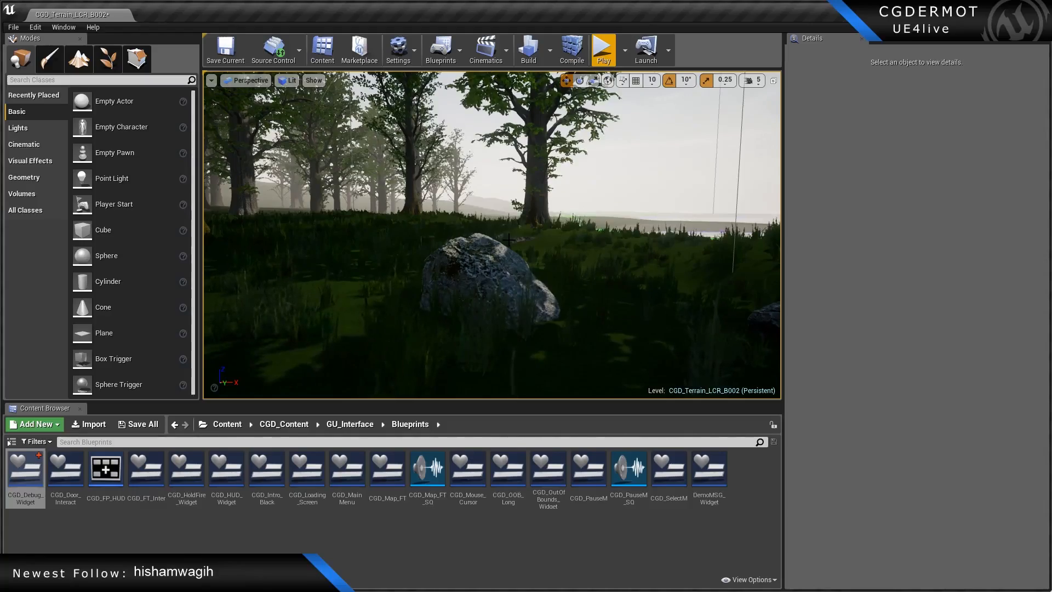
right_drag(492, 236, 199, 233)
key(w)
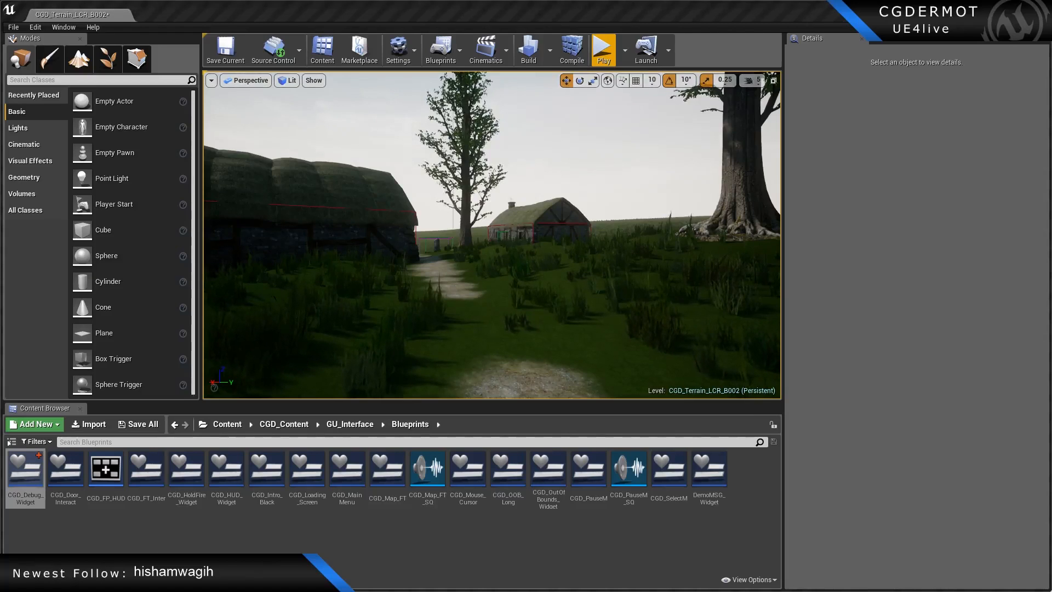
Bring up the Levels window and open World Composition for the persistent level.
key(alt+Tab)
key(alt+Tab)
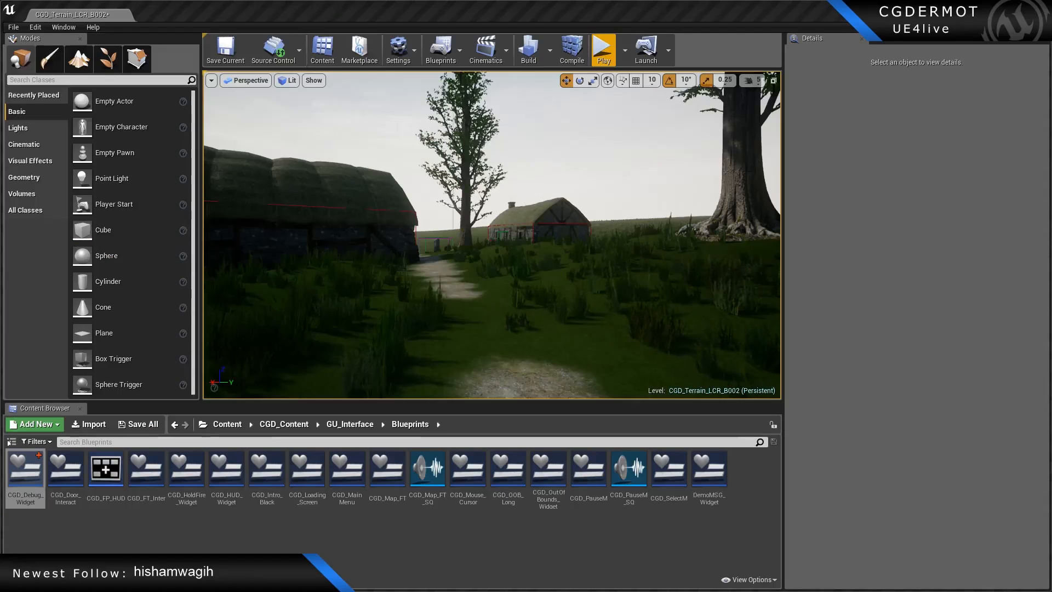
drag(587, 134, 587, 2)
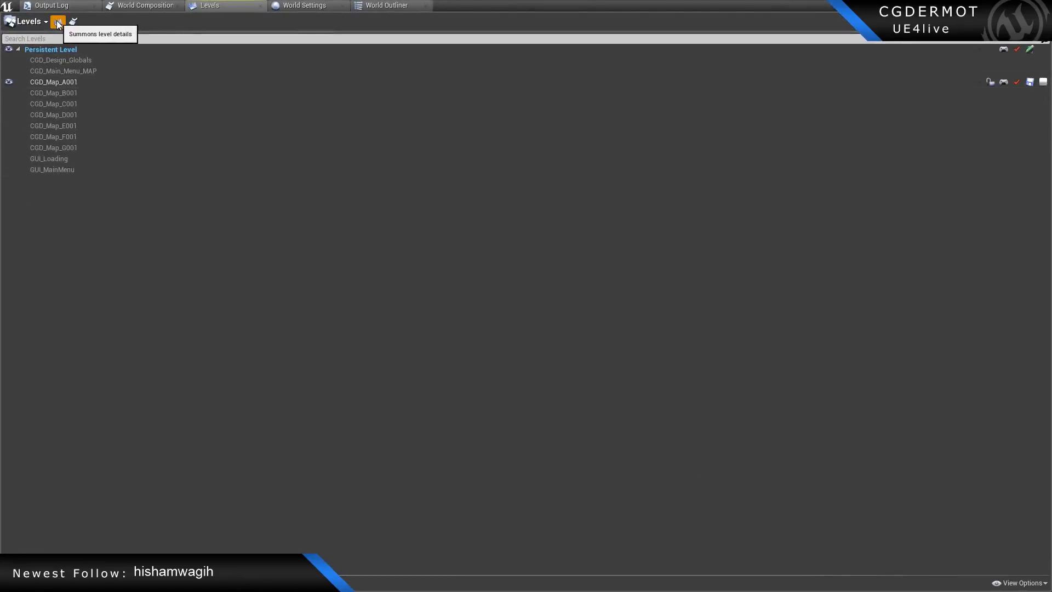
click(74, 22)
Examine the CGD_Map_A001 tile and the MainMenu layer's streaming distance in World Composition.
right_drag(507, 161, 374, 138)
scroll(374, 138, down, 2)
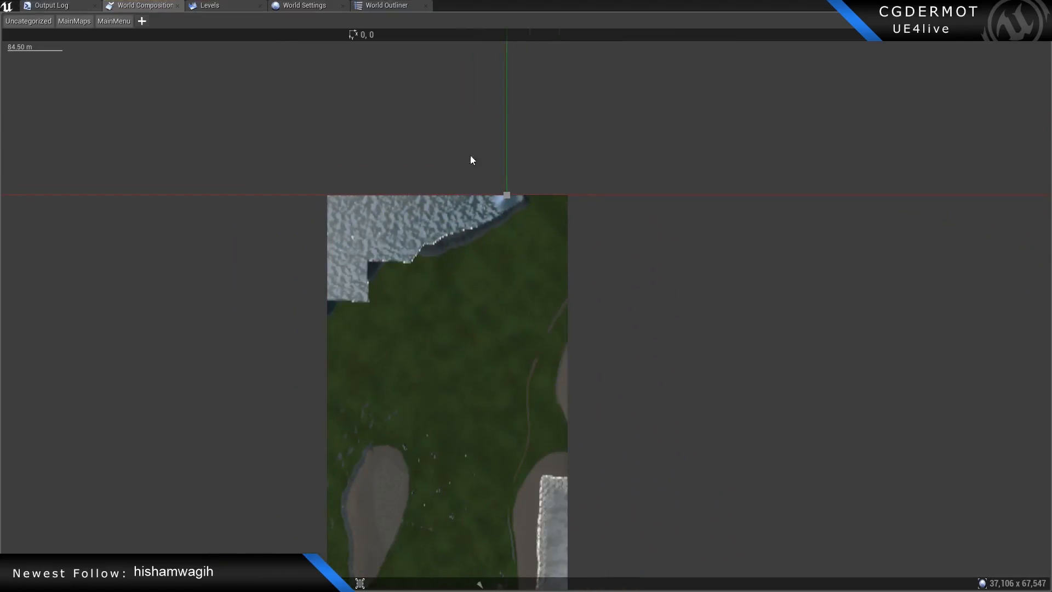
right_drag(308, 114, 365, 11)
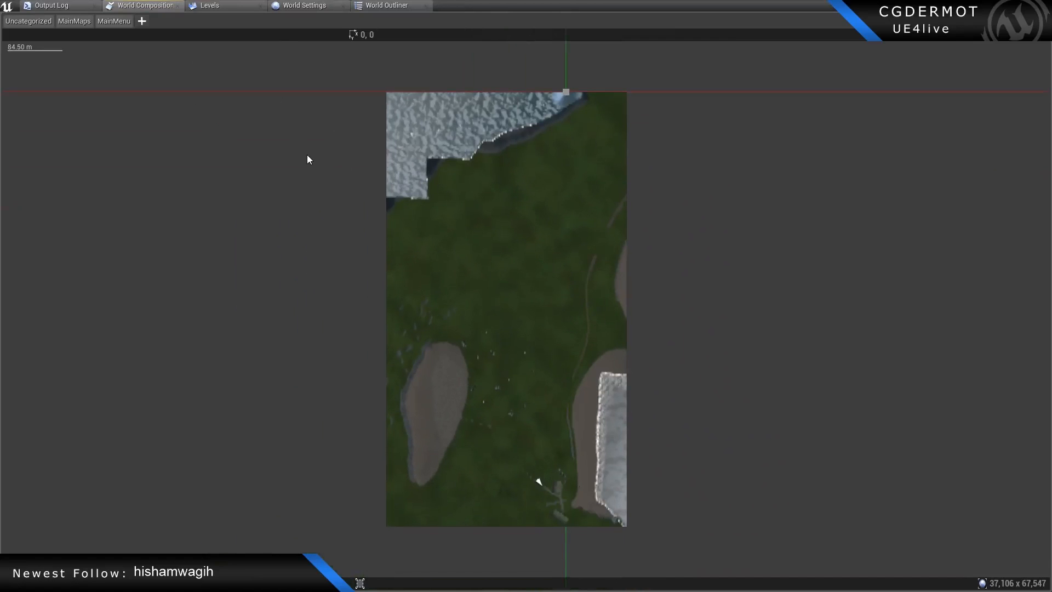
right_drag(305, 159, 355, 228)
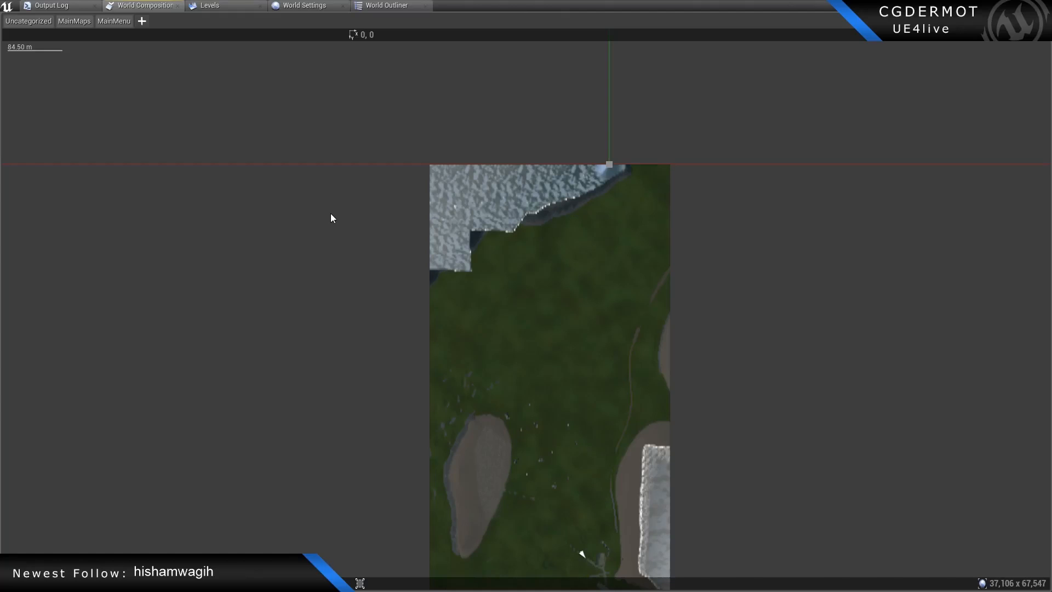
click(115, 21)
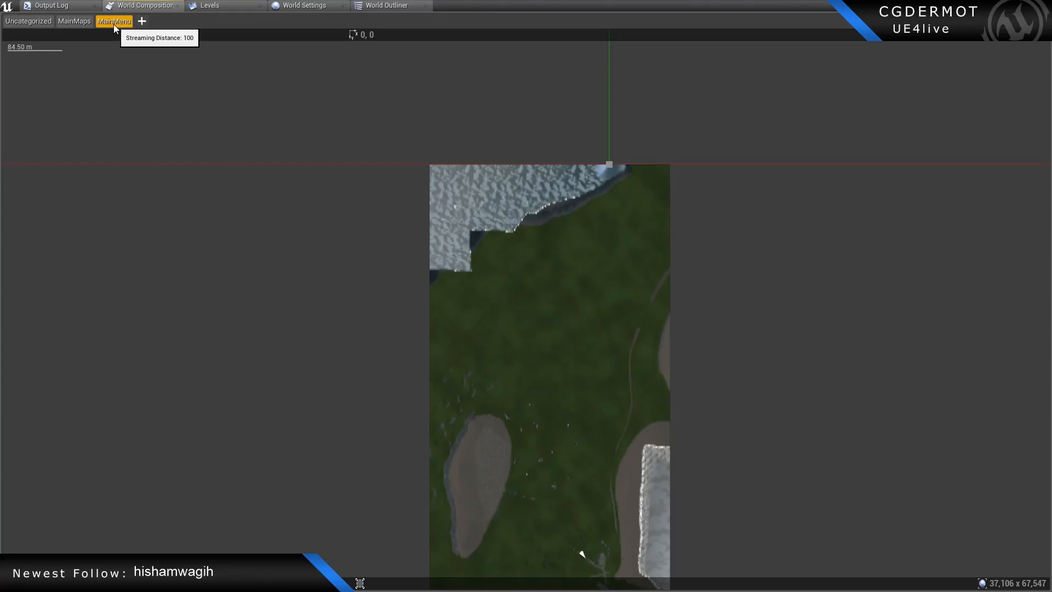
right_drag(773, 423, 717, 297)
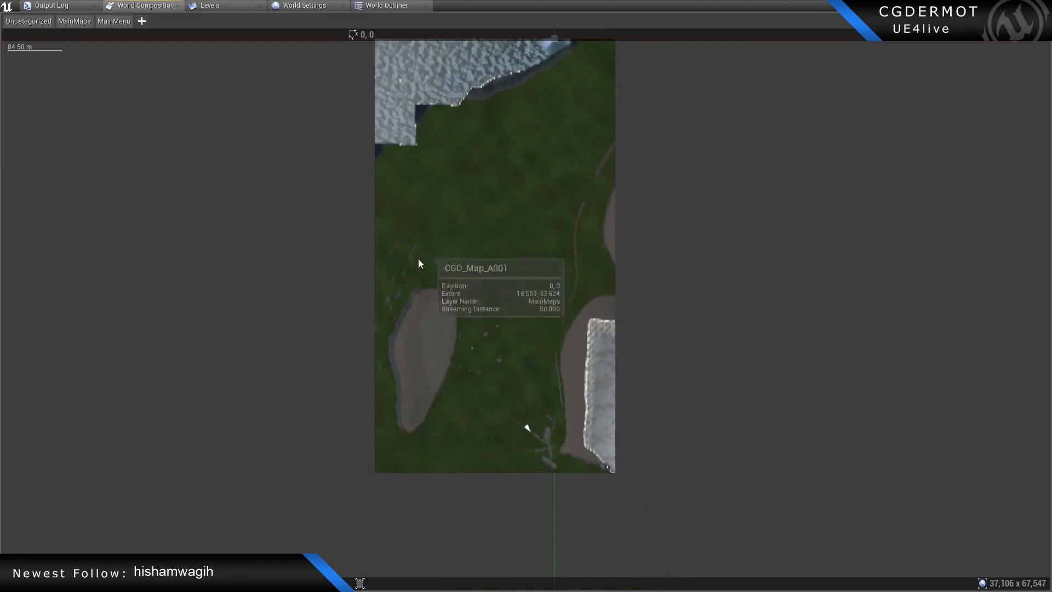
Compare the streaming distances of the MainMenu, MainMaps and Uncategorized layers in World Composition.
mouse_move(595, 279)
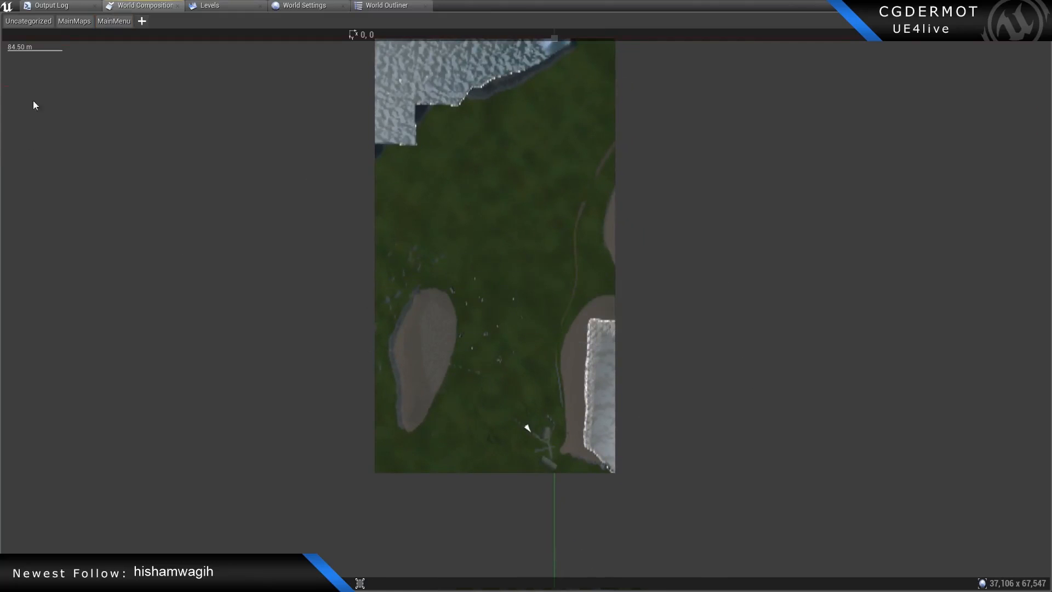
click(107, 24)
click(72, 21)
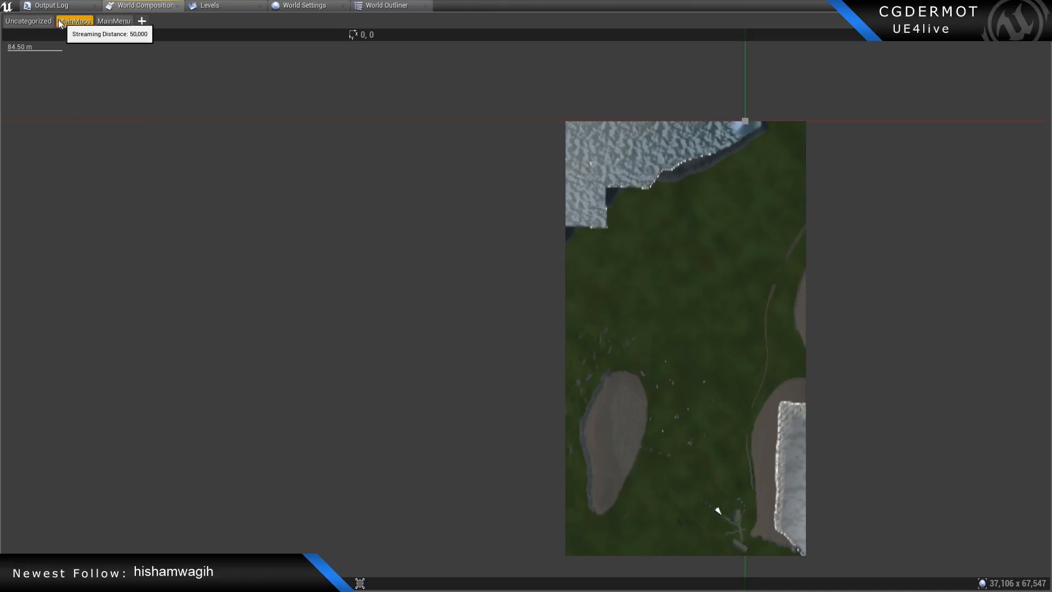
click(33, 22)
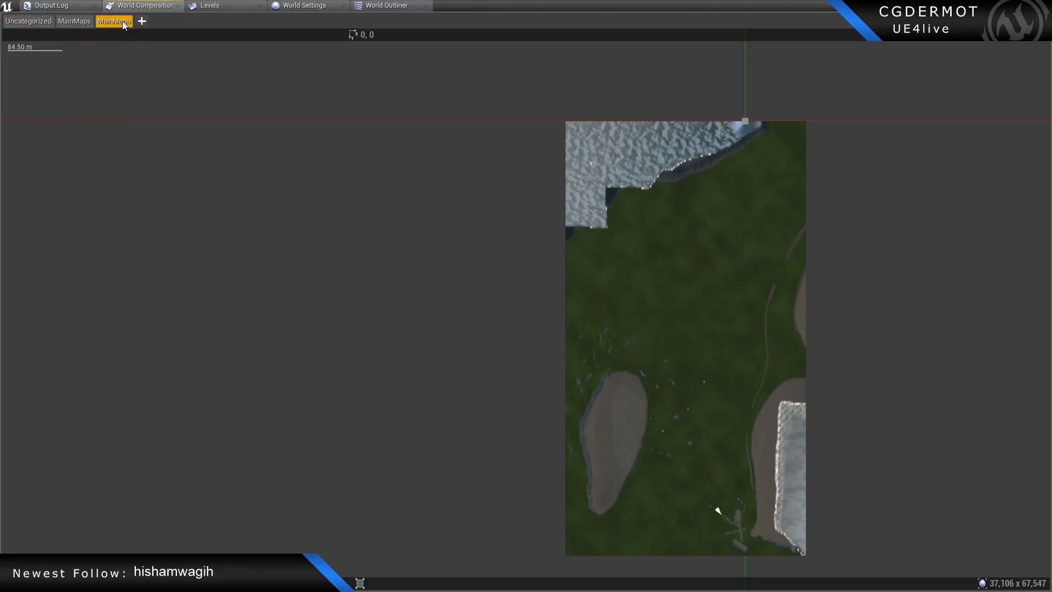
right_drag(178, 64, 213, 132)
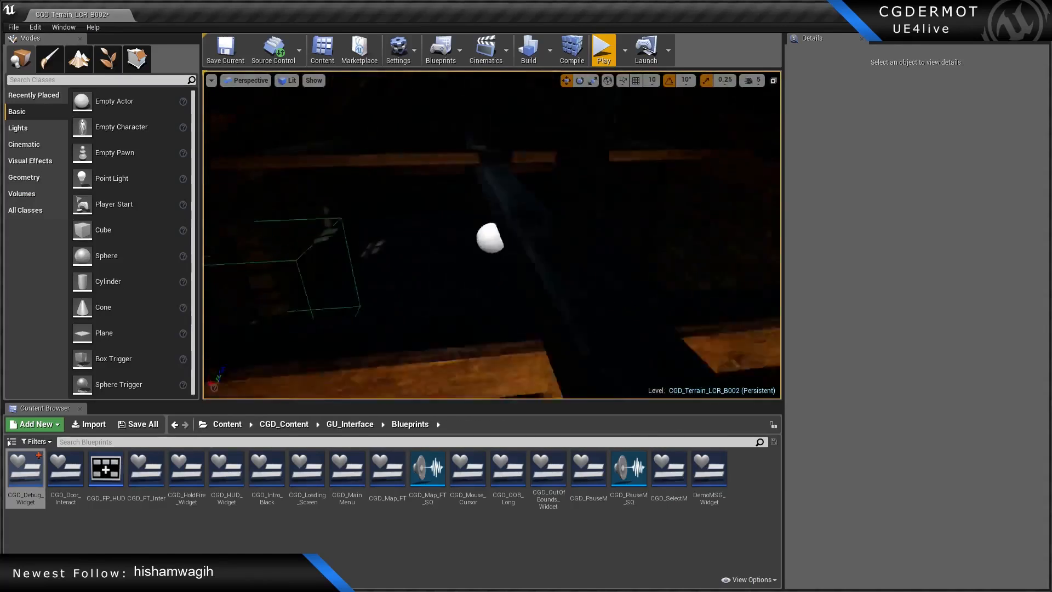
Review the sublevels under the persistent level in the Levels window, and move the window out of the way.
right_drag(492, 235, 611, 213)
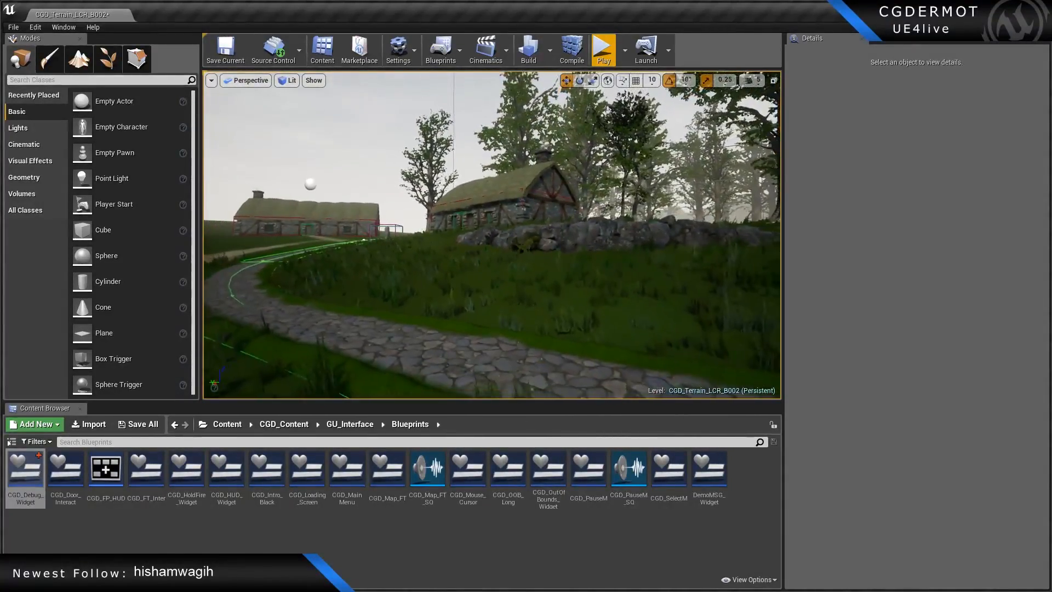
right_drag(493, 236, 453, 222)
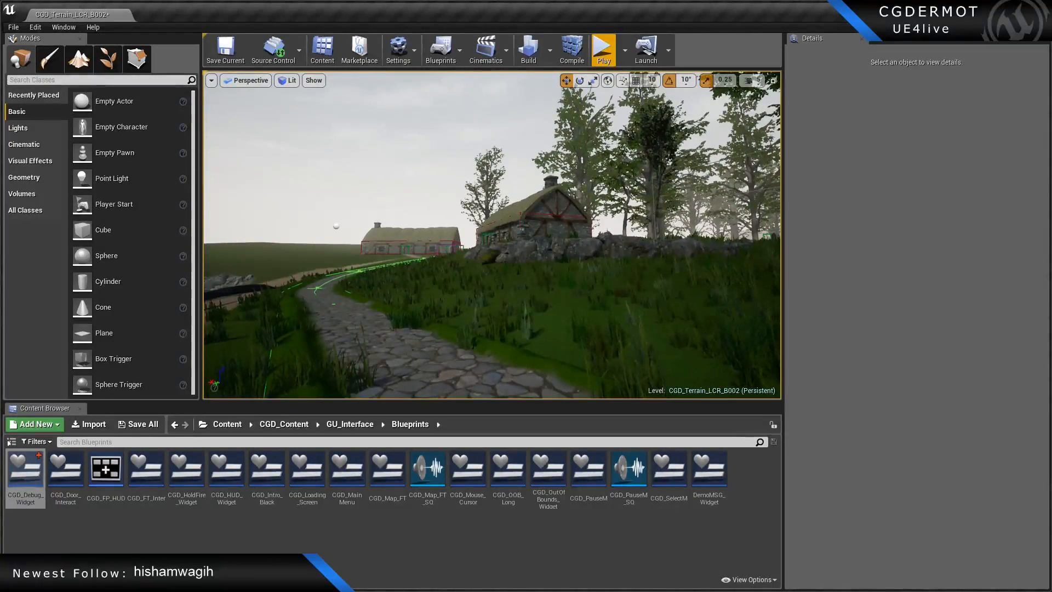
drag(1051, 97, 478, 34)
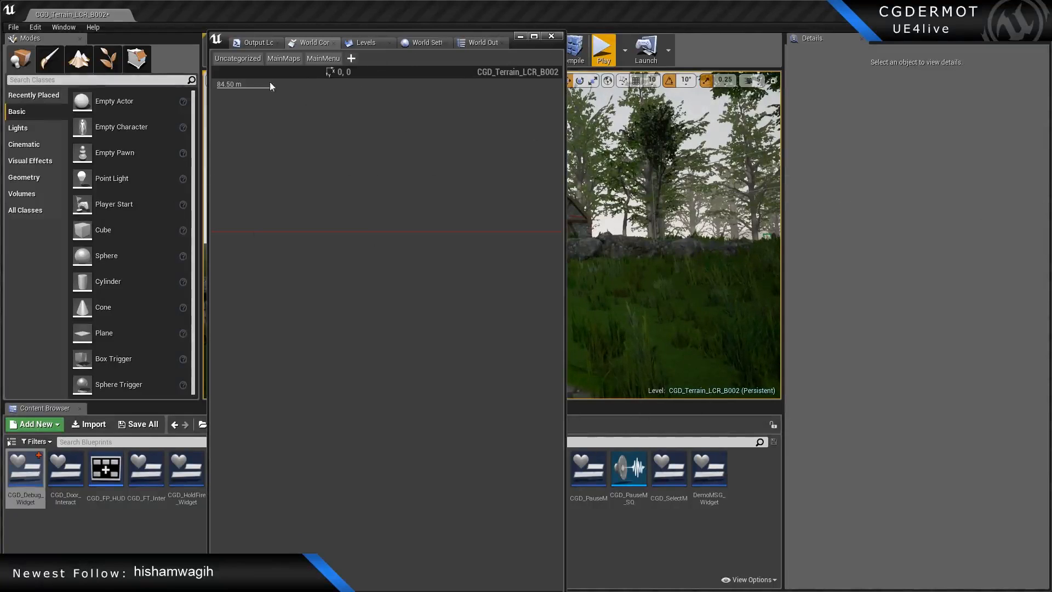
click(366, 42)
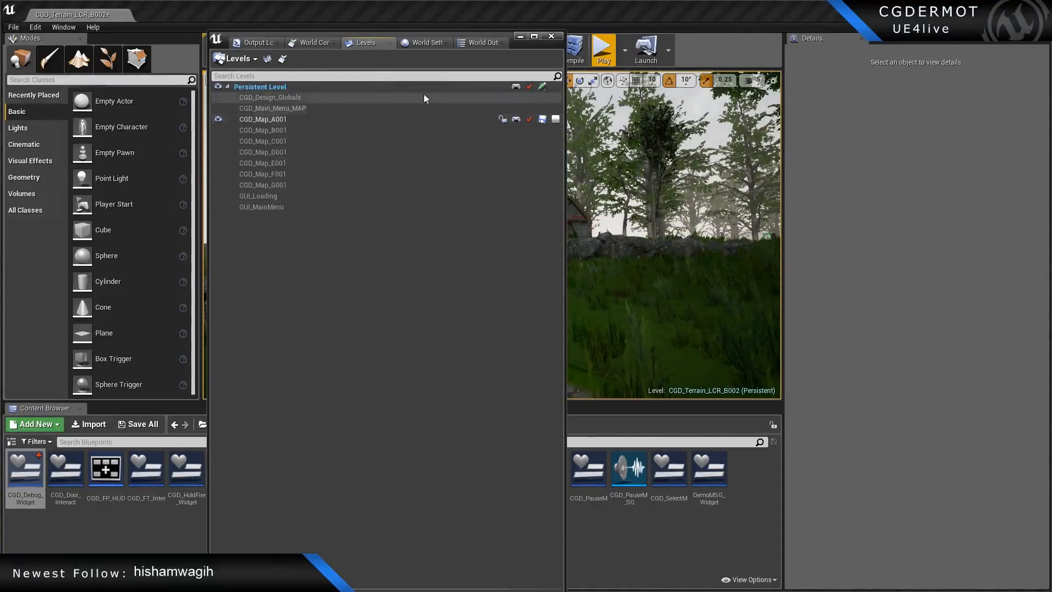
drag(452, 32, 1051, 82)
Inspect the level from the cottages and trees along the stone path to the beach and shoreline.
key(w)
right_drag(492, 234, 619, 236)
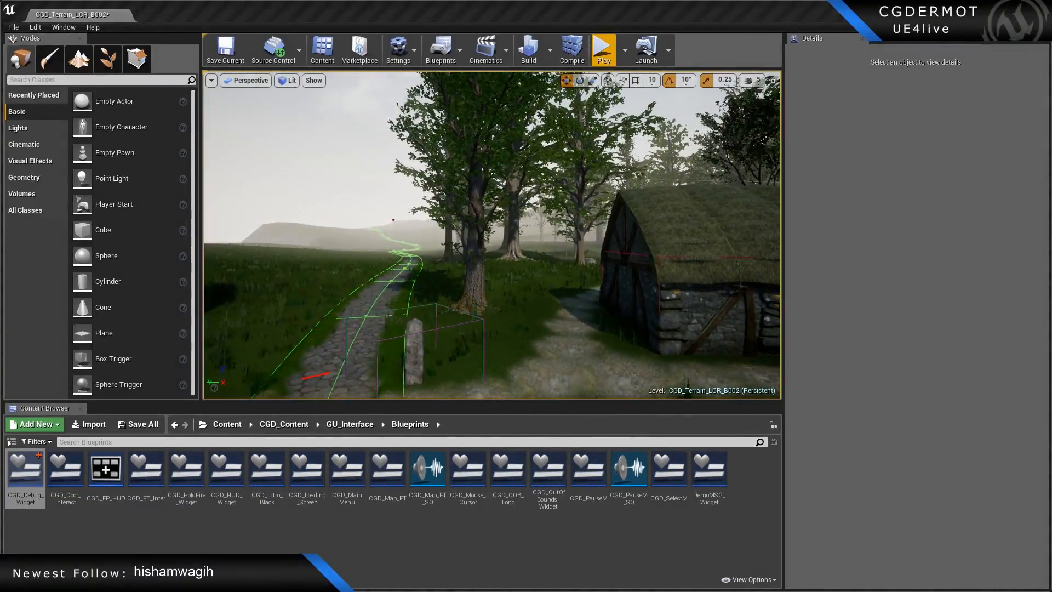
key(s)
right_drag(492, 235, 427, 261)
key(w)
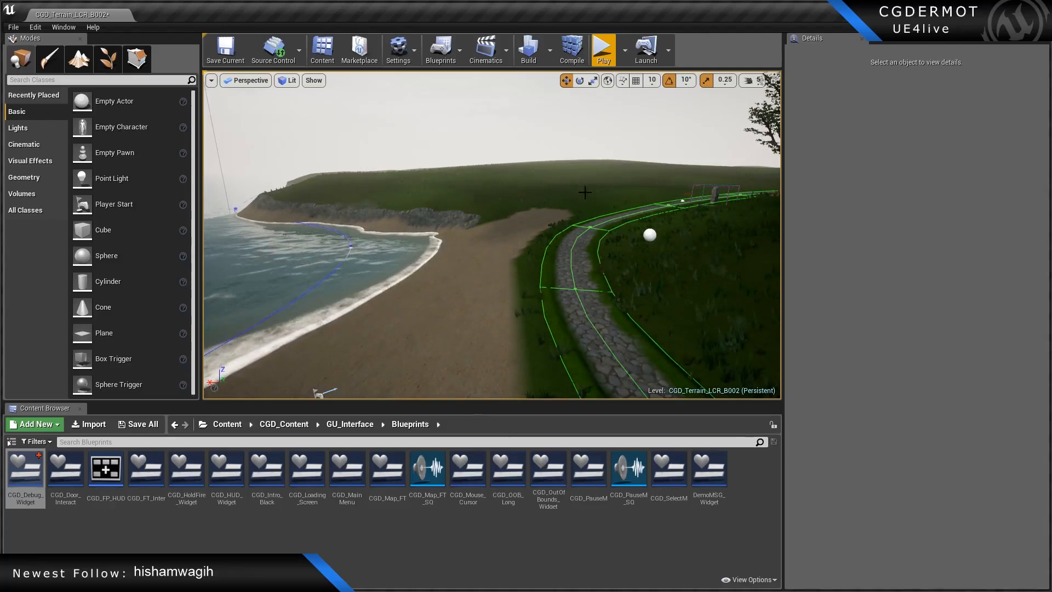
right_drag(625, 194, 592, 202)
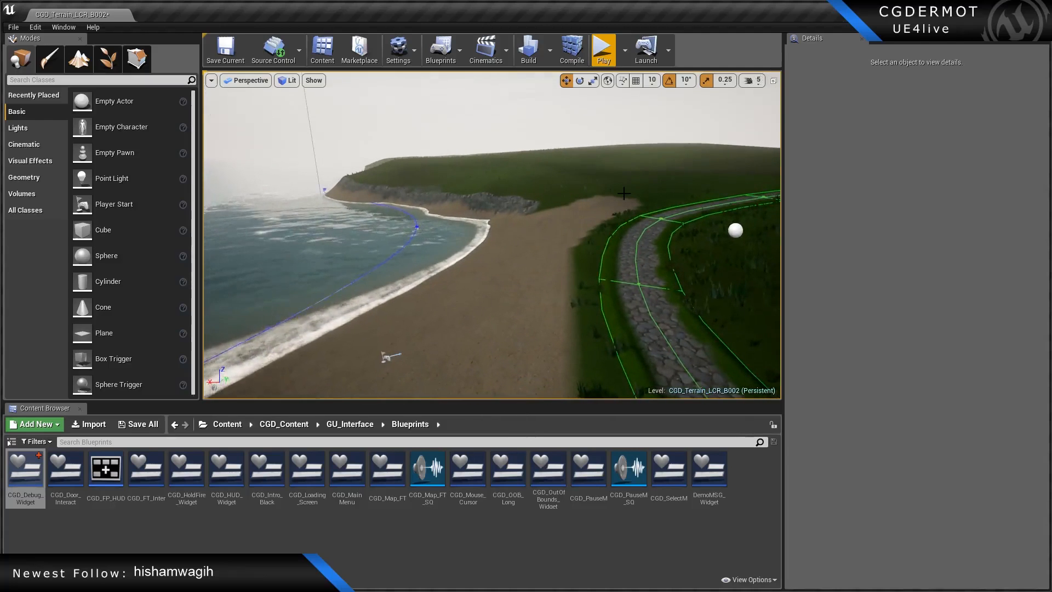
Start a full-screen play session from the path beside the beach and walk along the sand towards the thatched cottage.
key(F11)
right_drag(622, 195, 642, 168)
right_drag(651, 214, 648, 214)
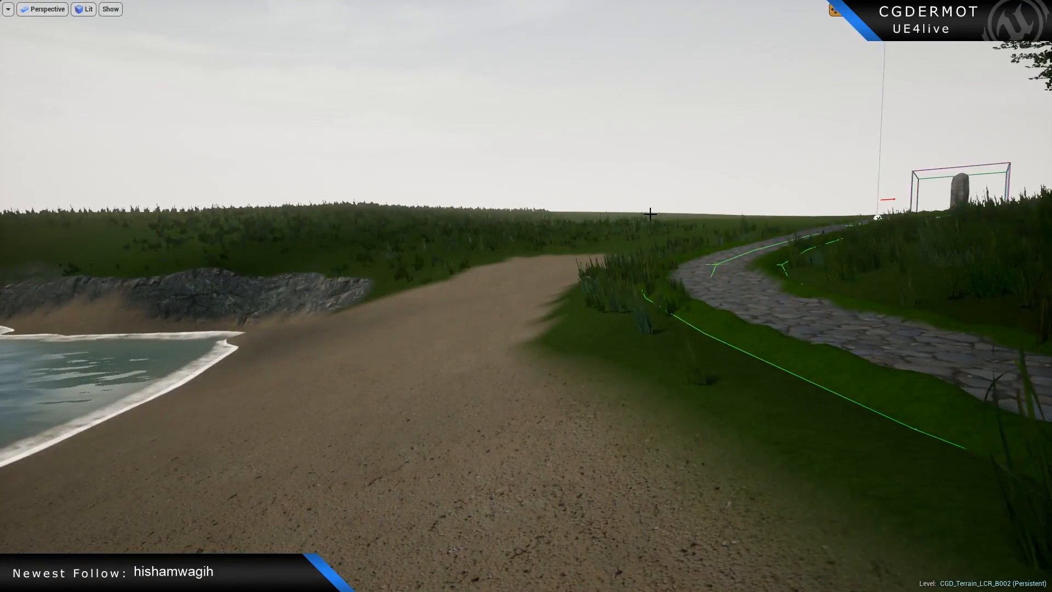
key(alt+p)
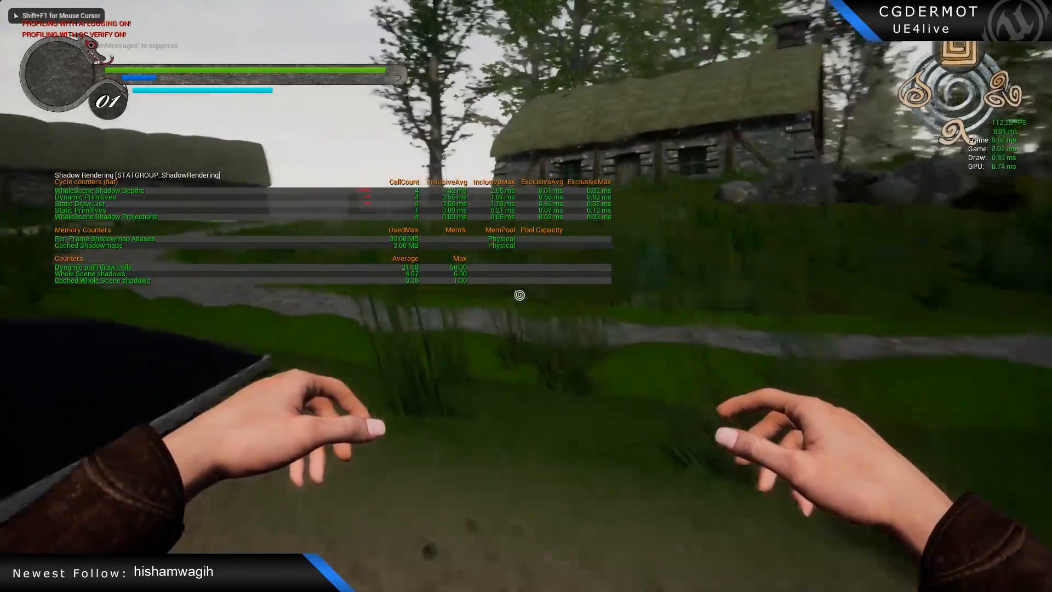
key(w)
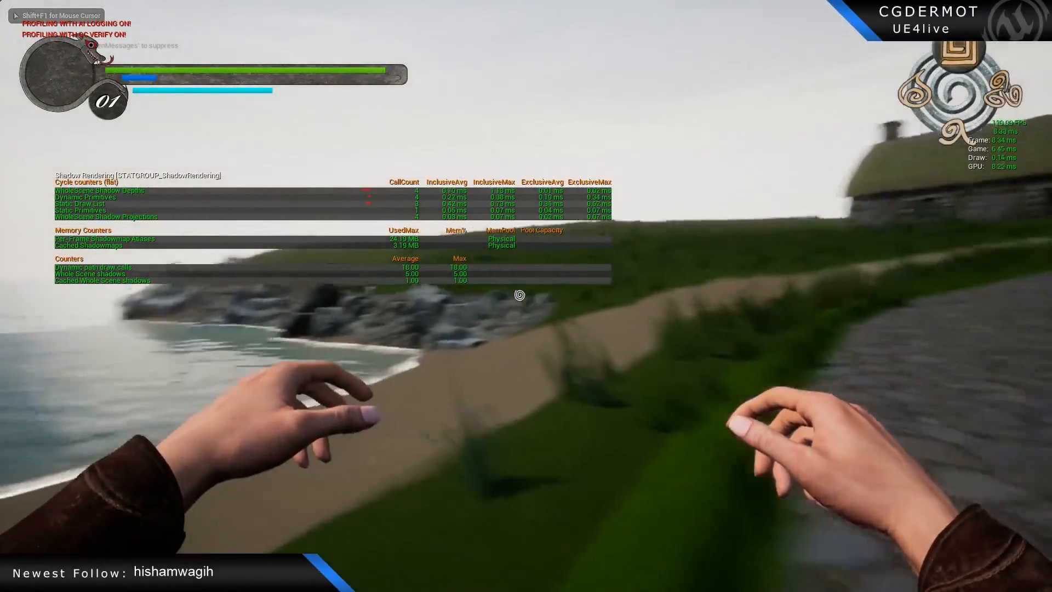
key(w)
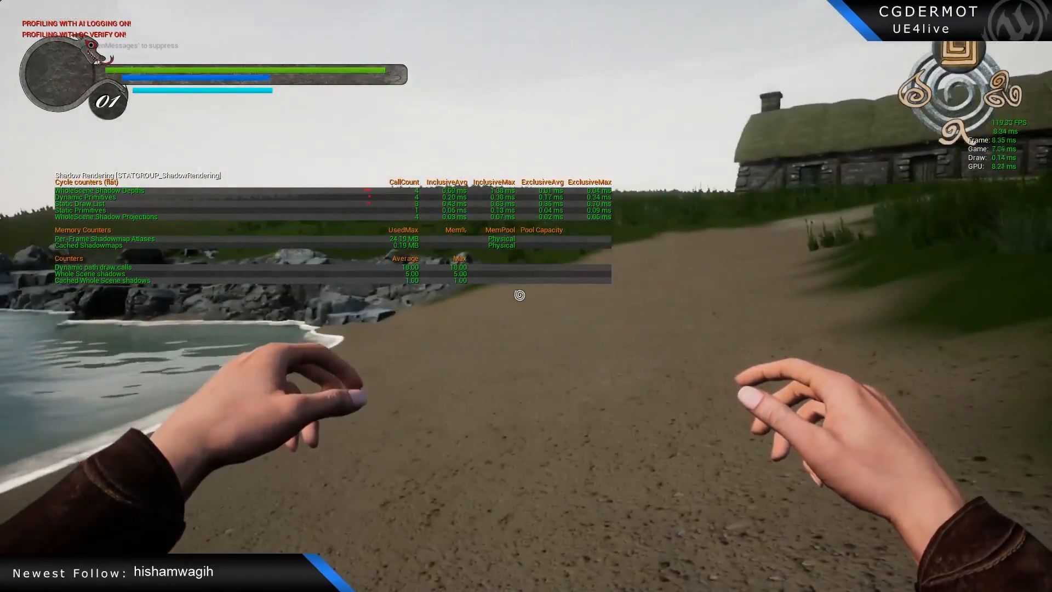
key(w)
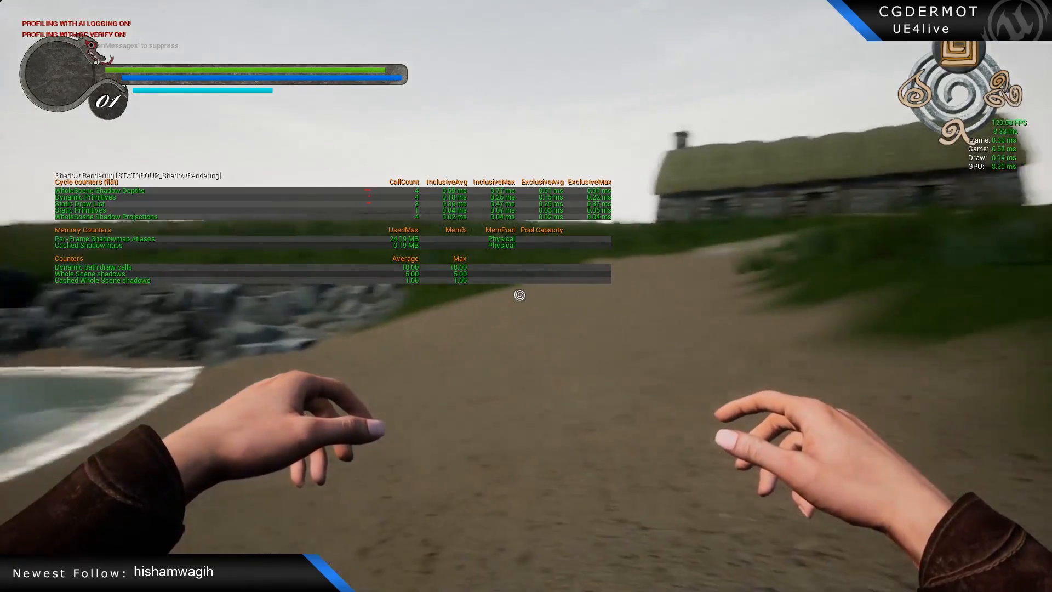
Hide all statistics through the in-game debug statistics screen, and display the unit timings with the console command stat unit.
key(F1)
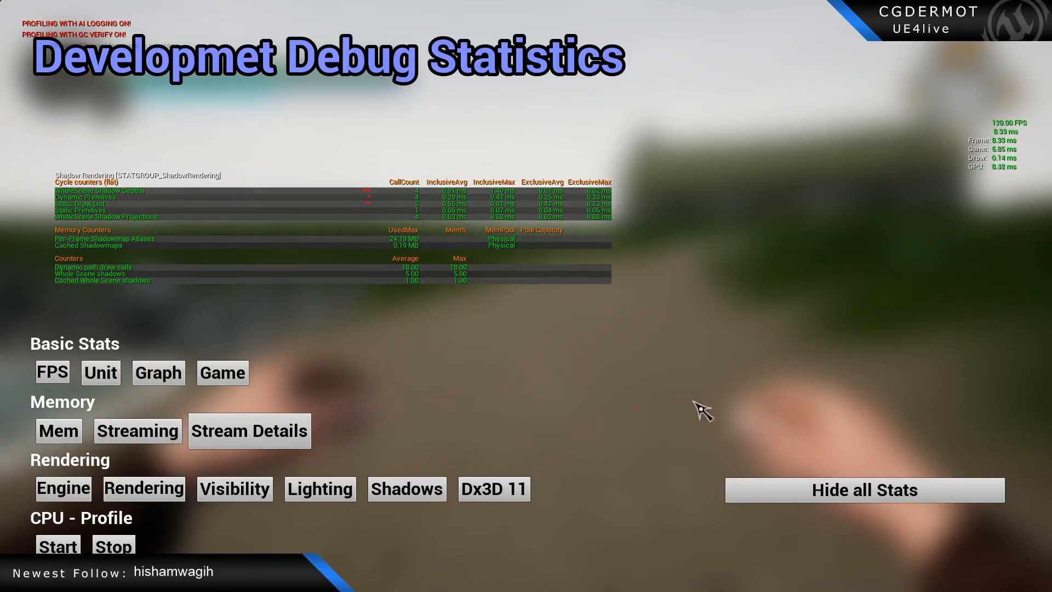
click(857, 496)
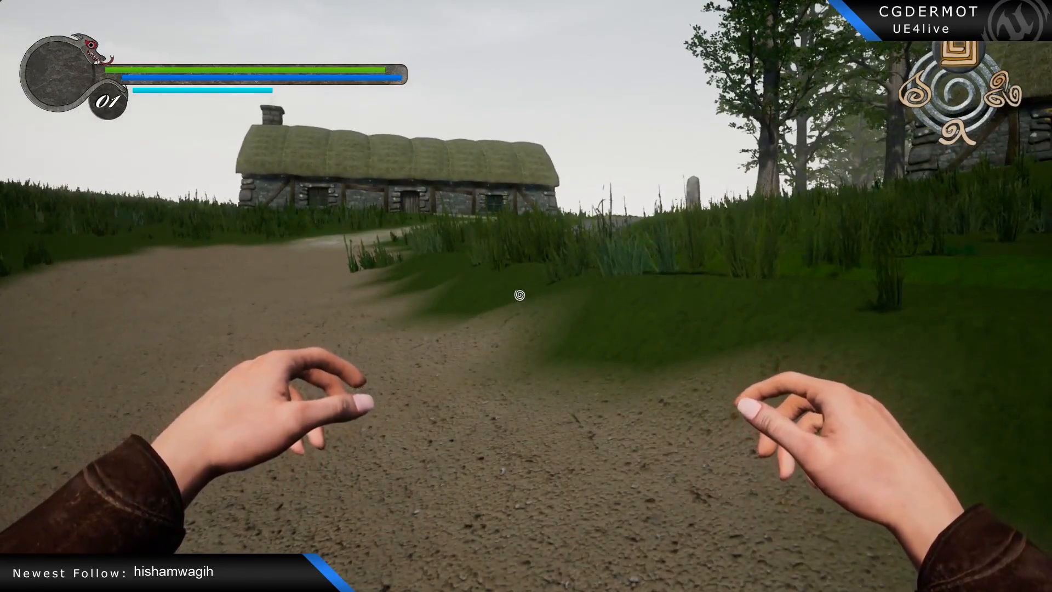
key(shift+F1)
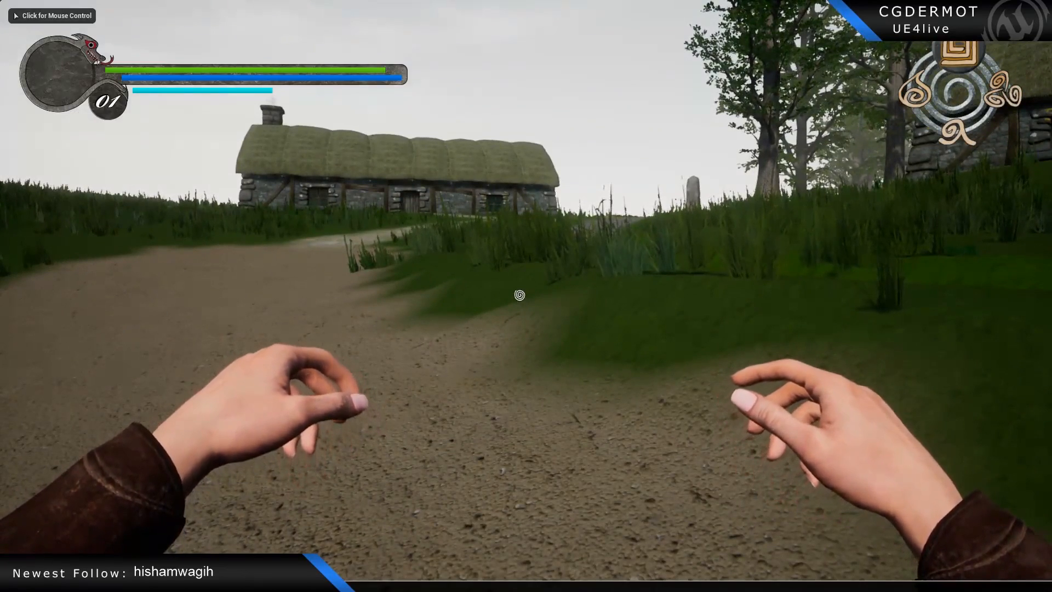
text(stat )
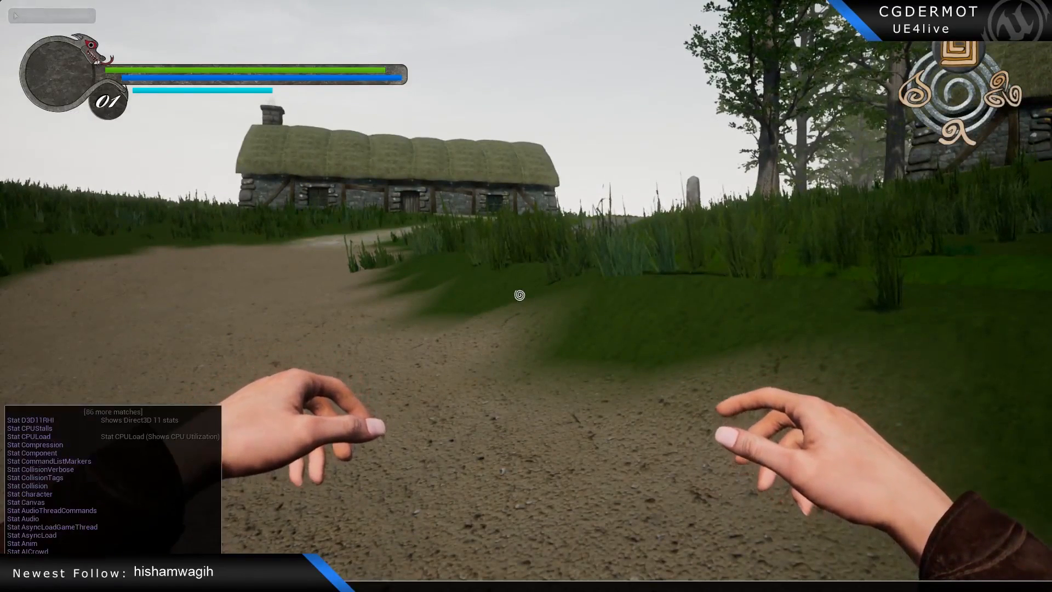
text(unit)
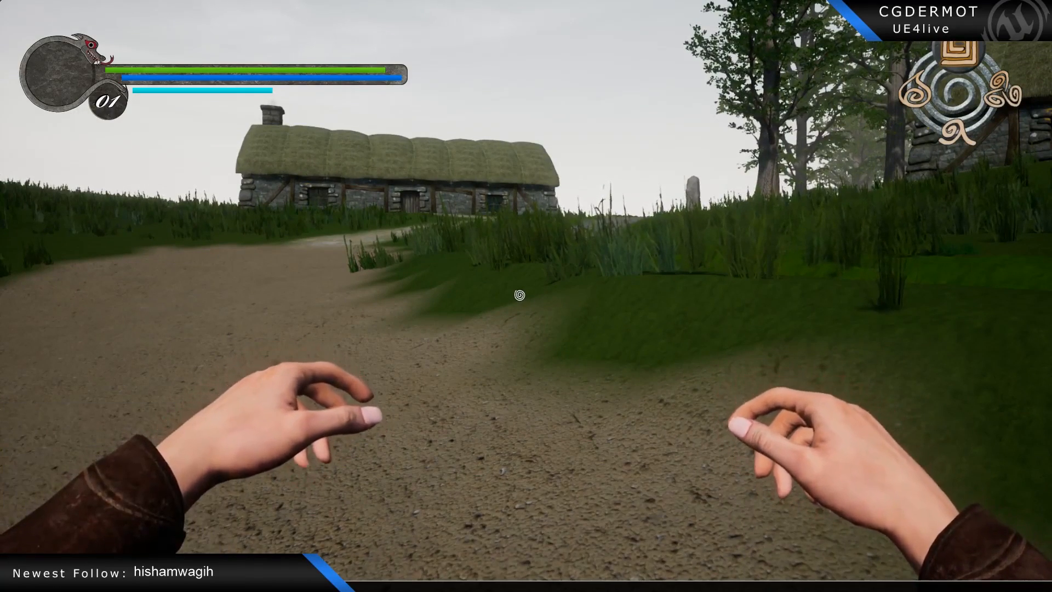
key(Return)
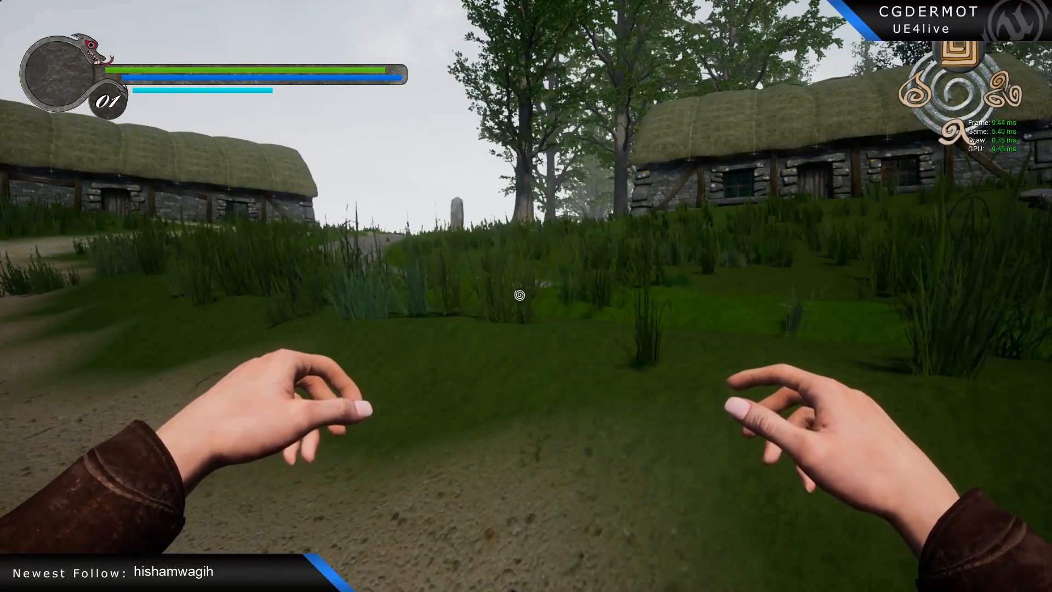
Add the frame rate to the on-screen statistics with the console command stat fps.
key(super)
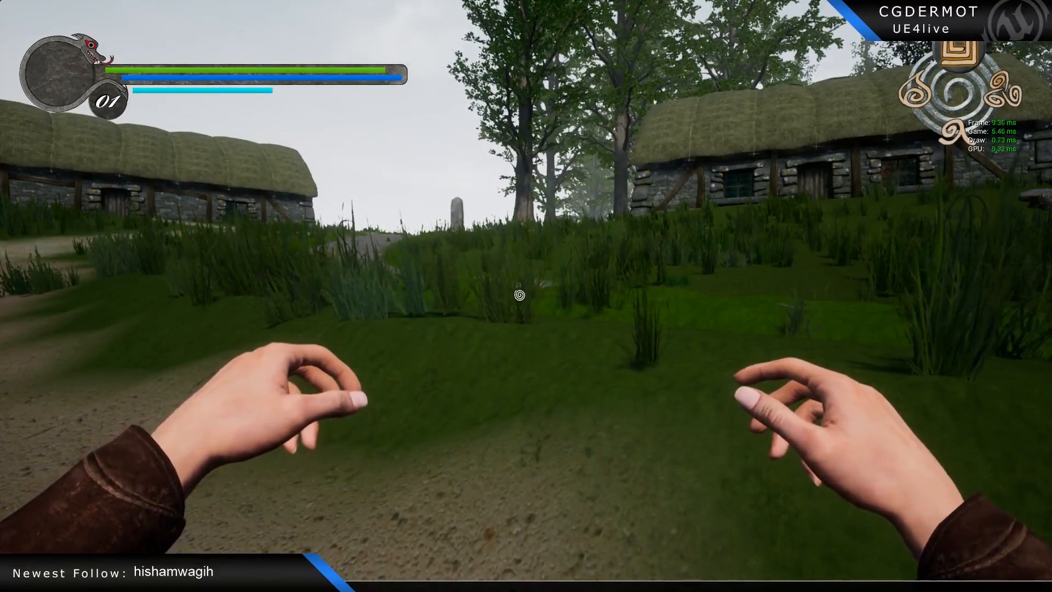
text(t )
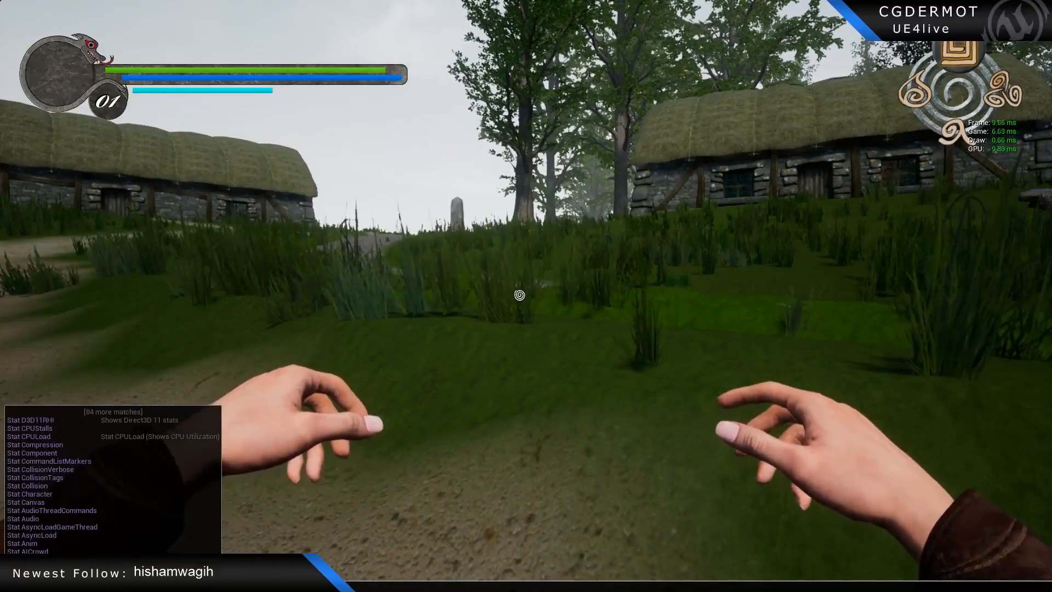
text(fps)
key(Return)
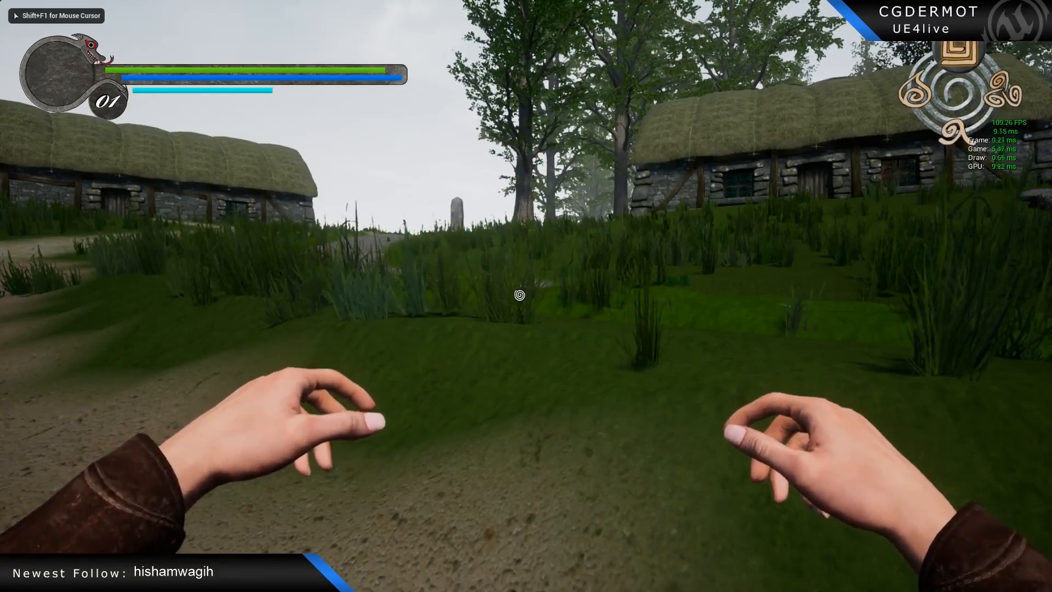
Walk across the stone path and grass towards the standing stone while watching the frame rate and unit timings.
key(w)
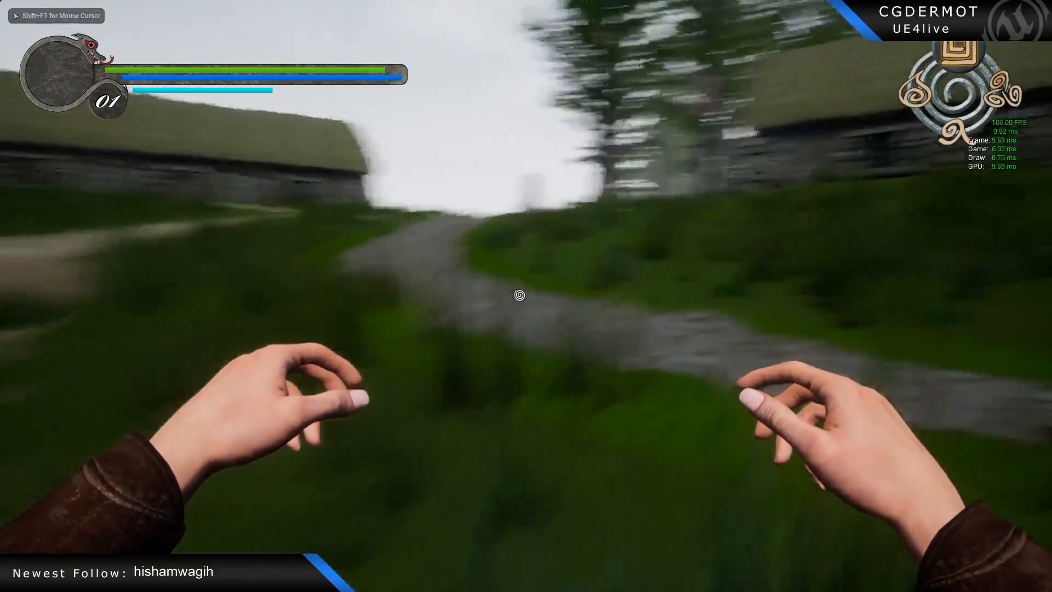
key(w)
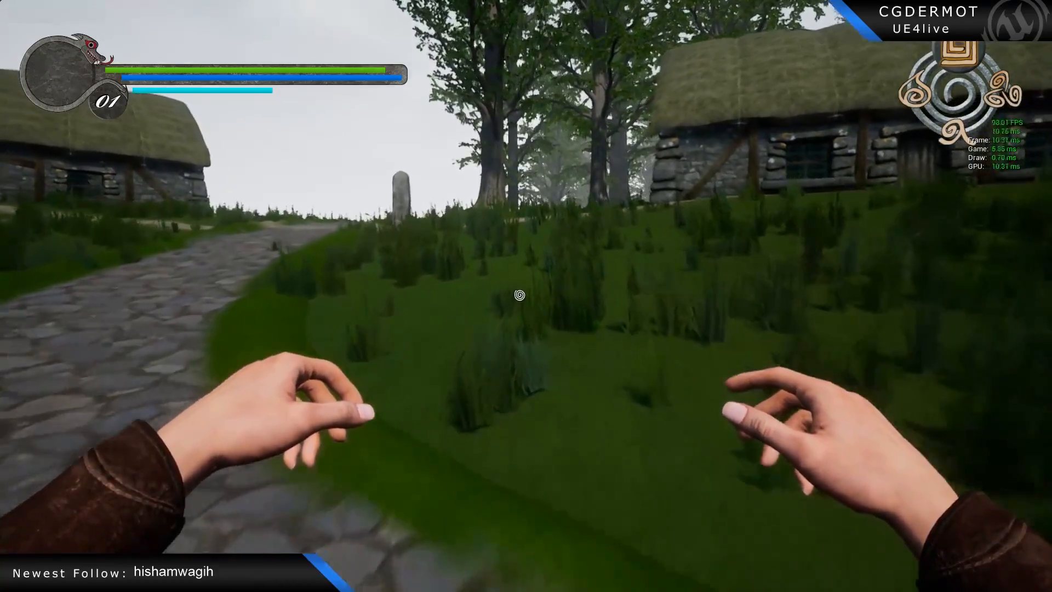
key(w)
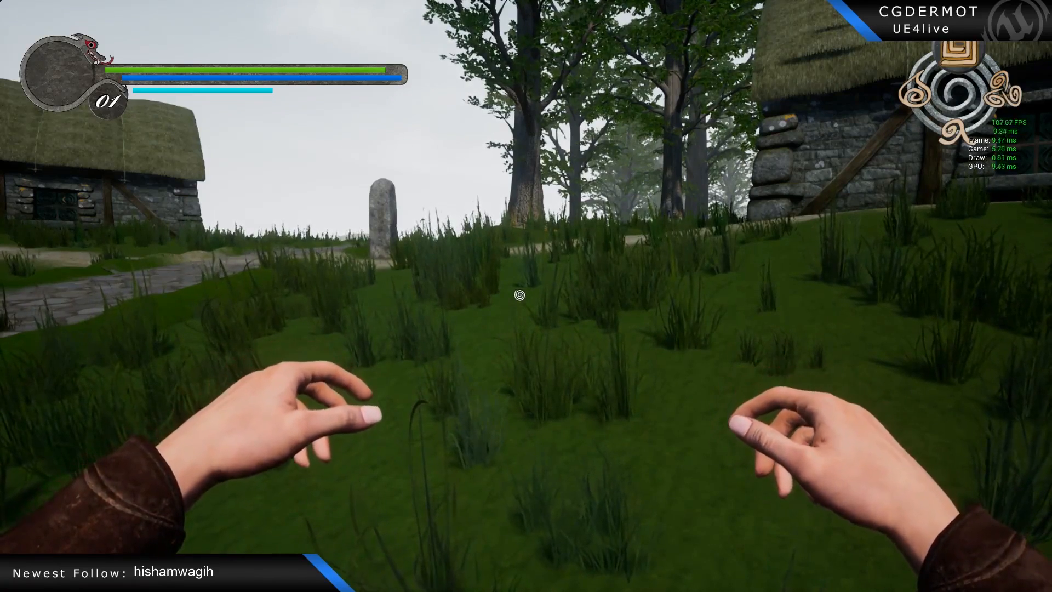
Add the unit timing graph to the on-screen statistics with a stat console command.
key(grave)
text(stat fps)
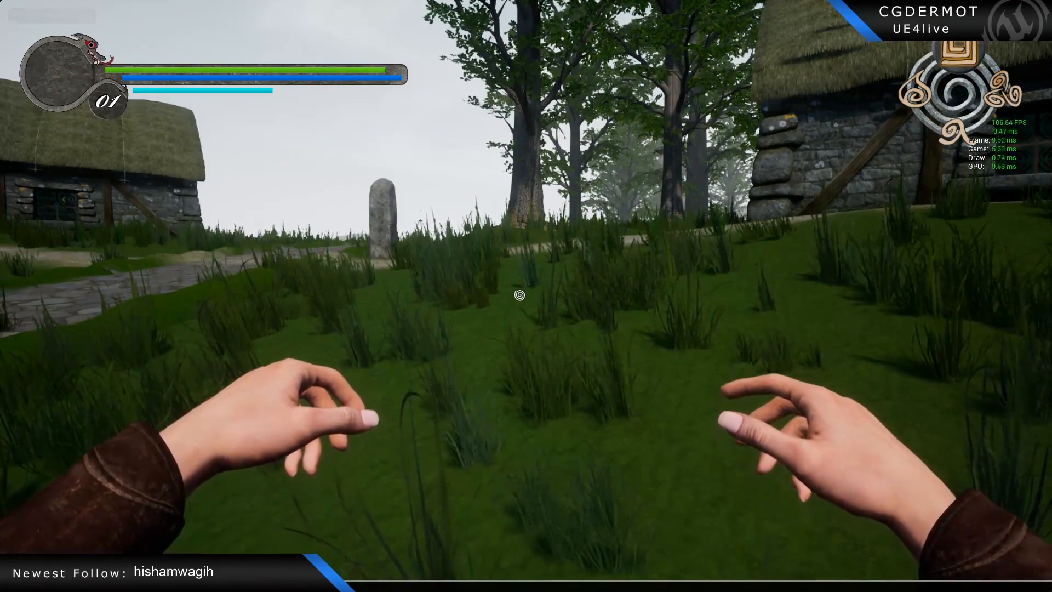
key(Return)
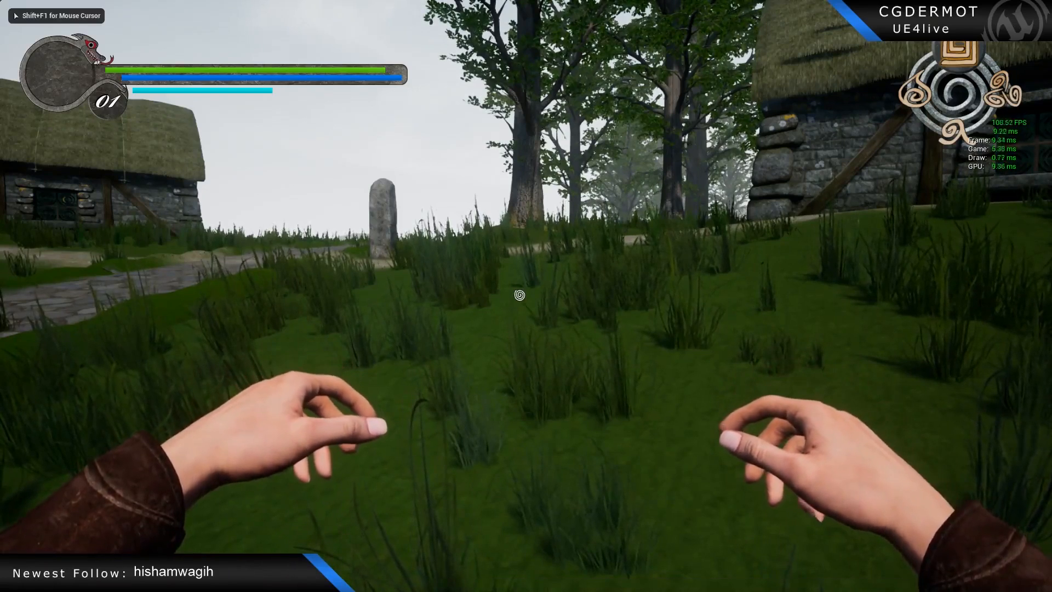
key(grave)
text(stat gpu)
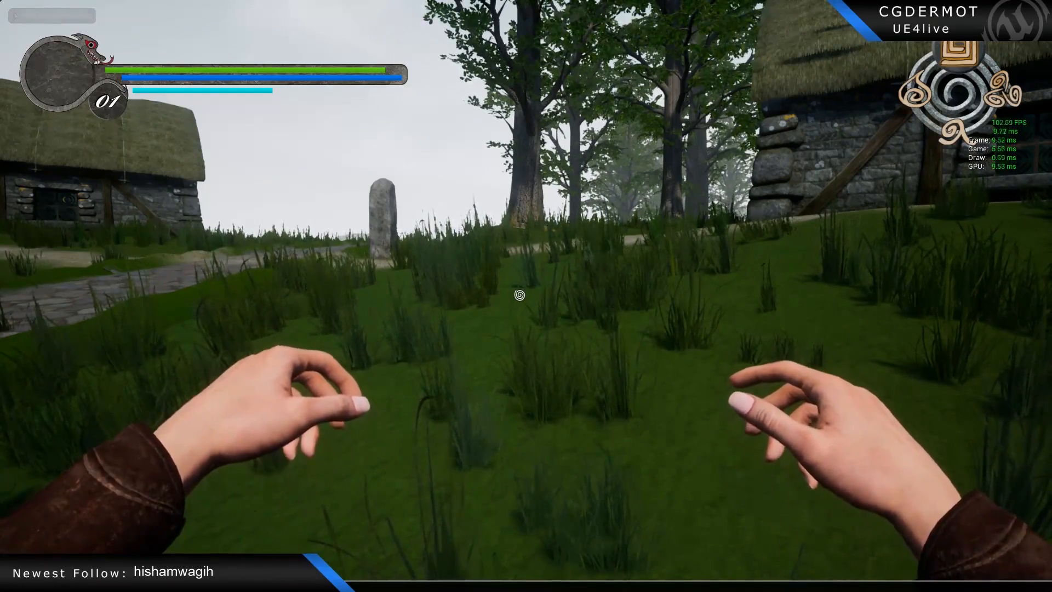
key(Return)
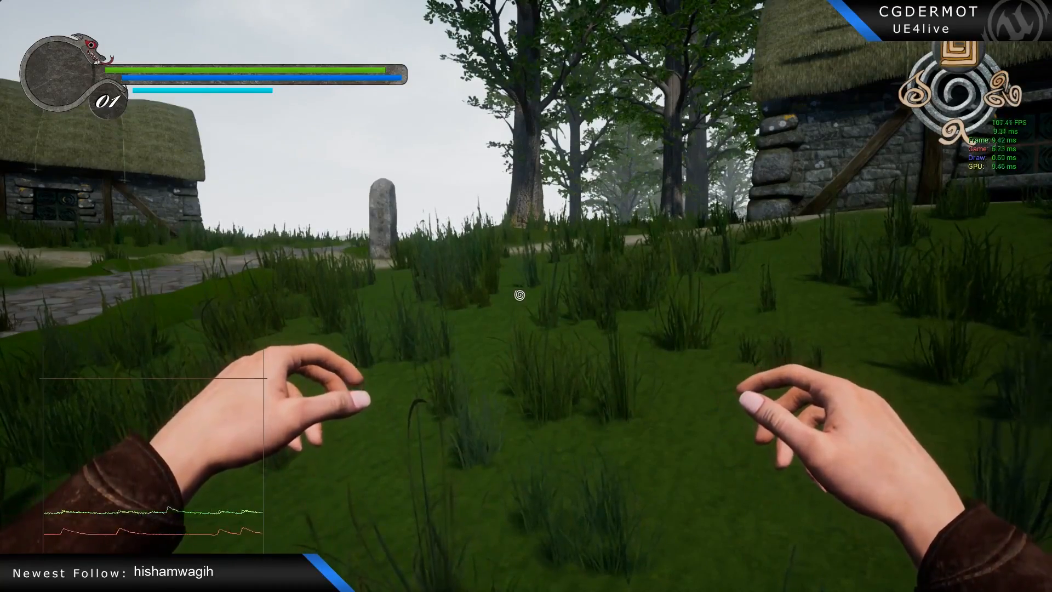
Walk past the cottage into the forest while watching the timing graph and frame rate.
key(w)
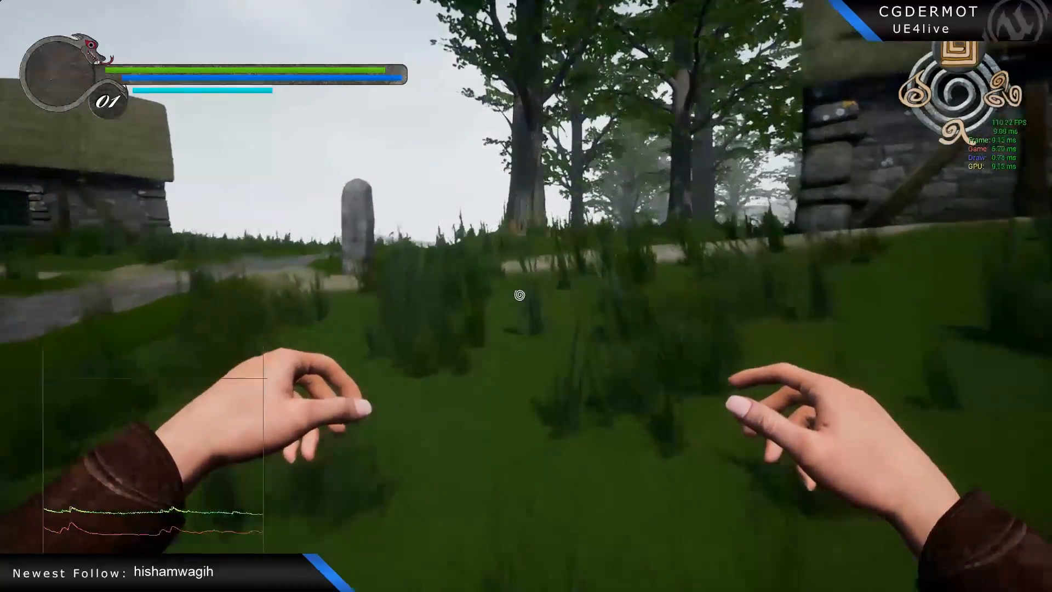
key(w)
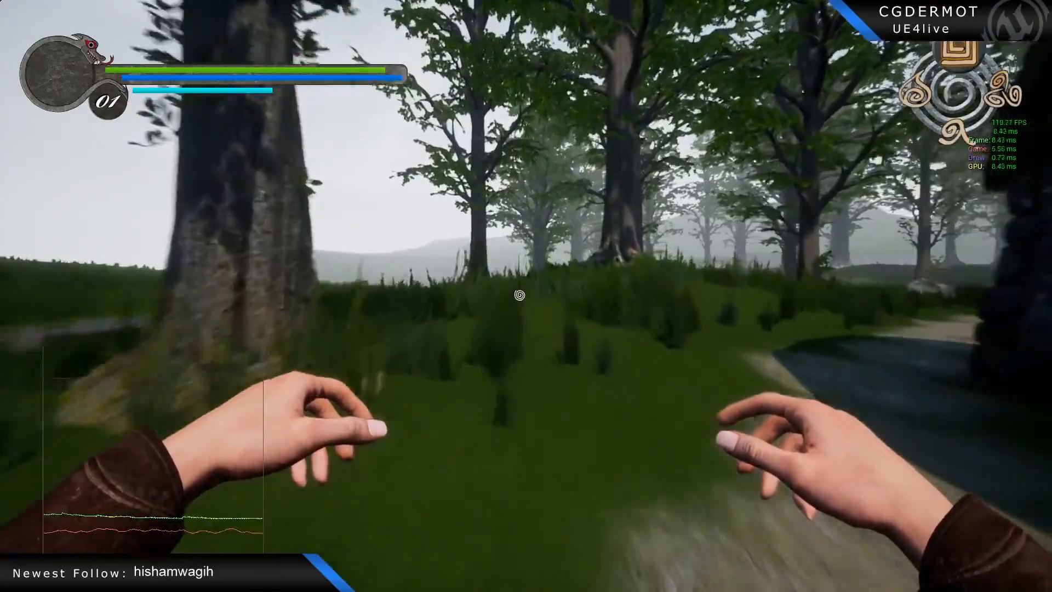
key(w)
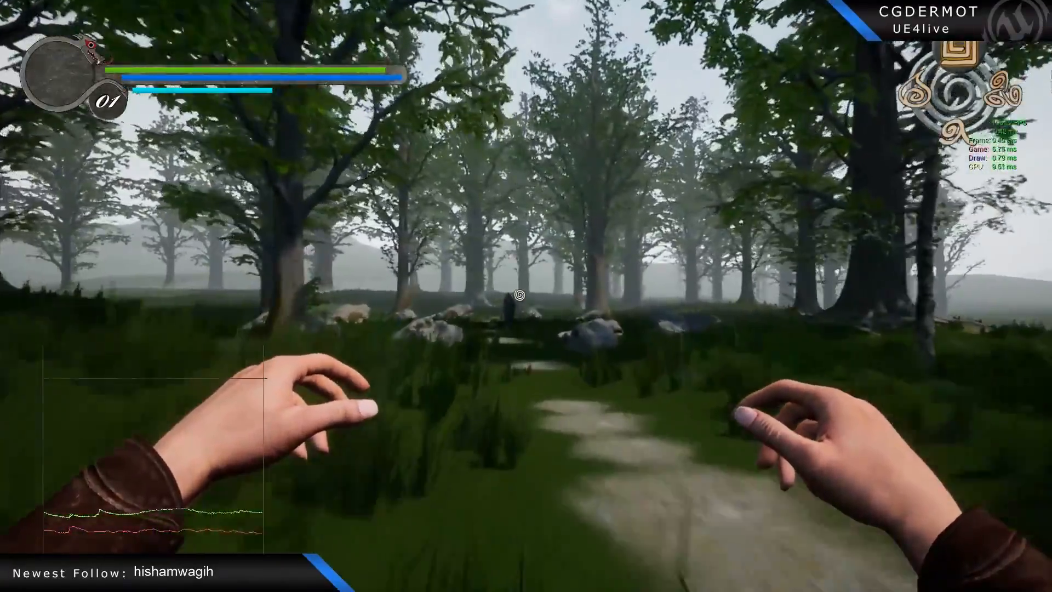
Walk through the forest around the standing stone while examining the frame rate, unit timings and timing graph.
key(w)
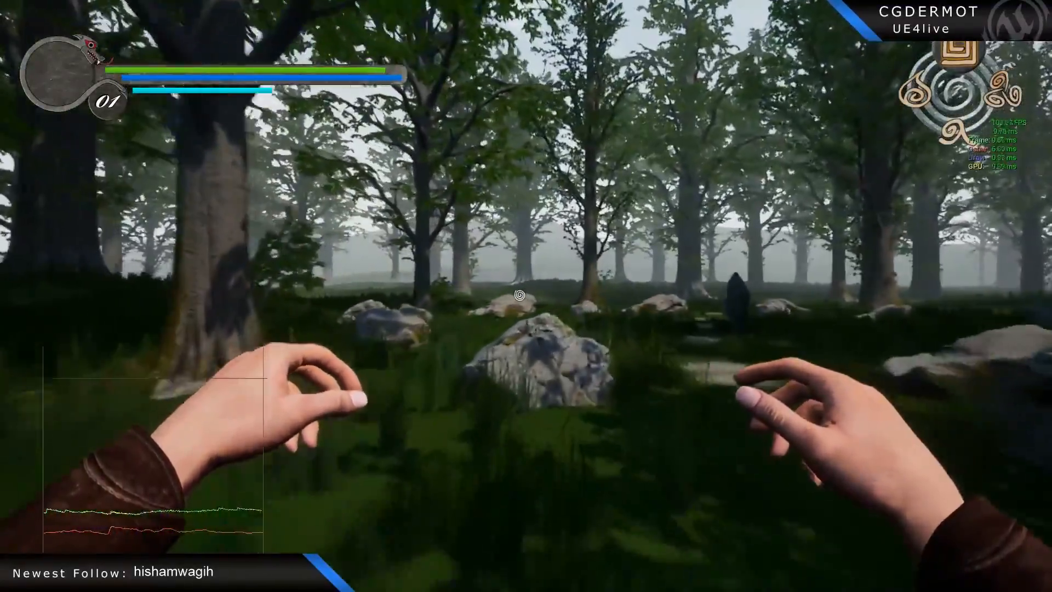
key(w)
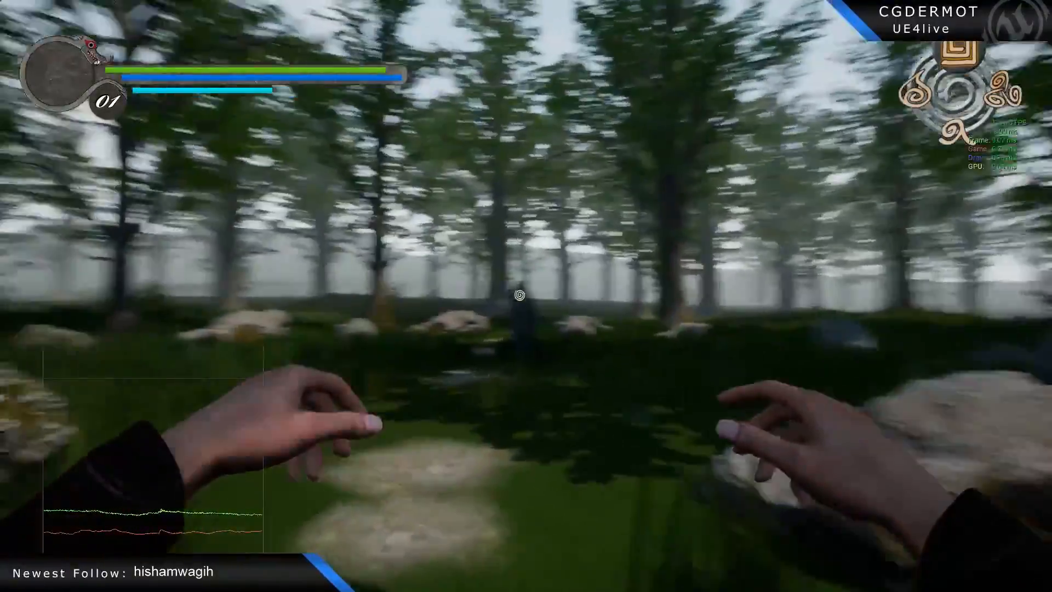
key(w)
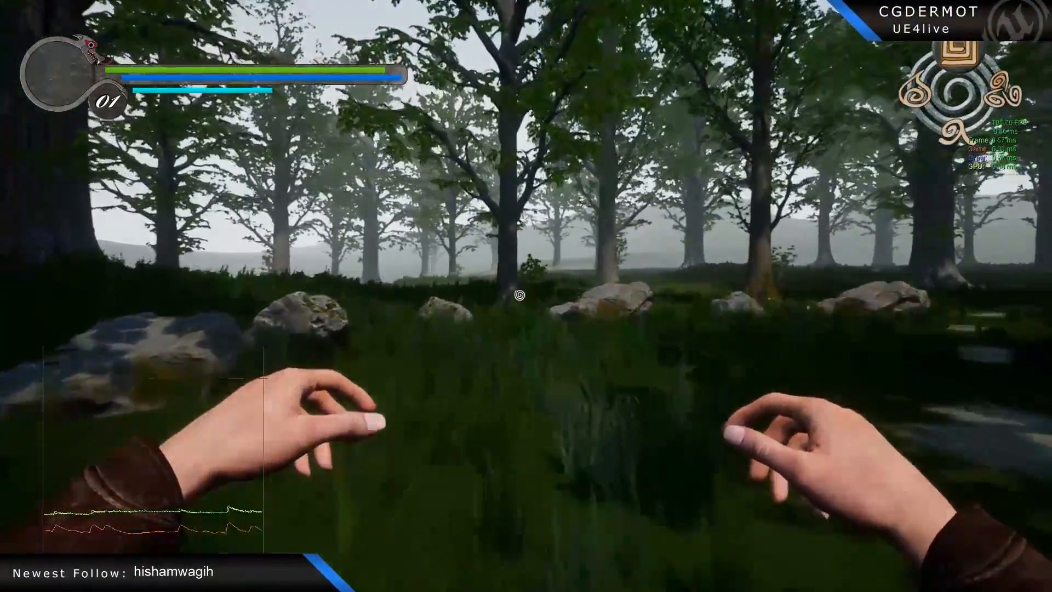
key(w)
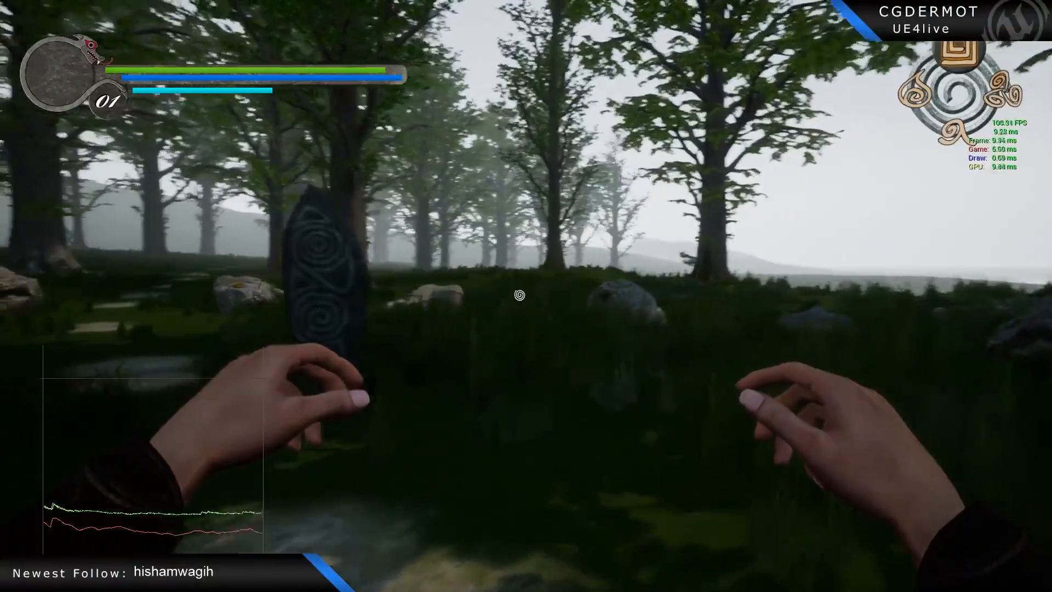
key(s)
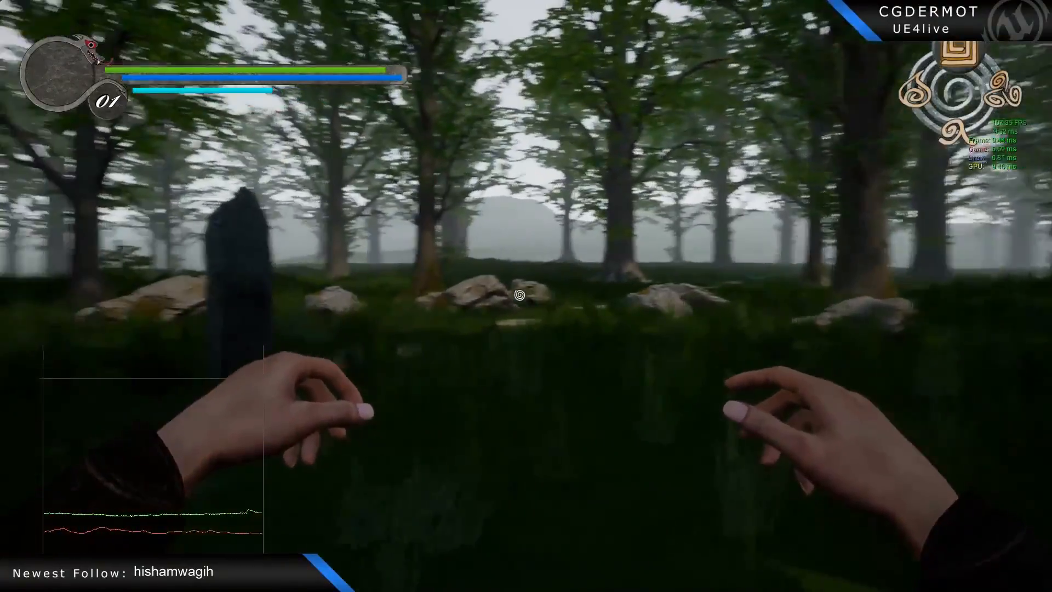
key(w)
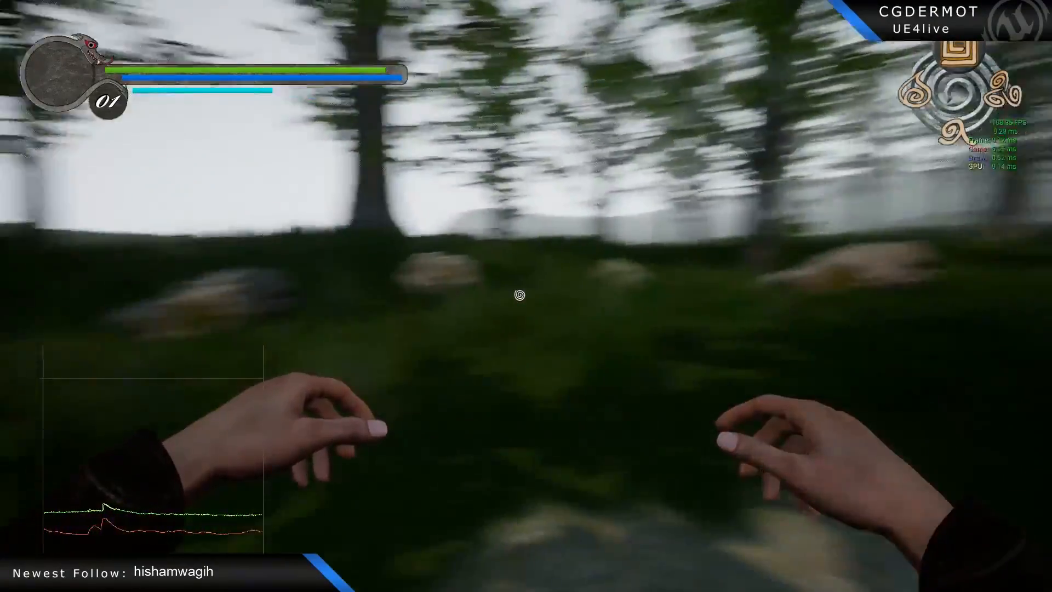
key(w)
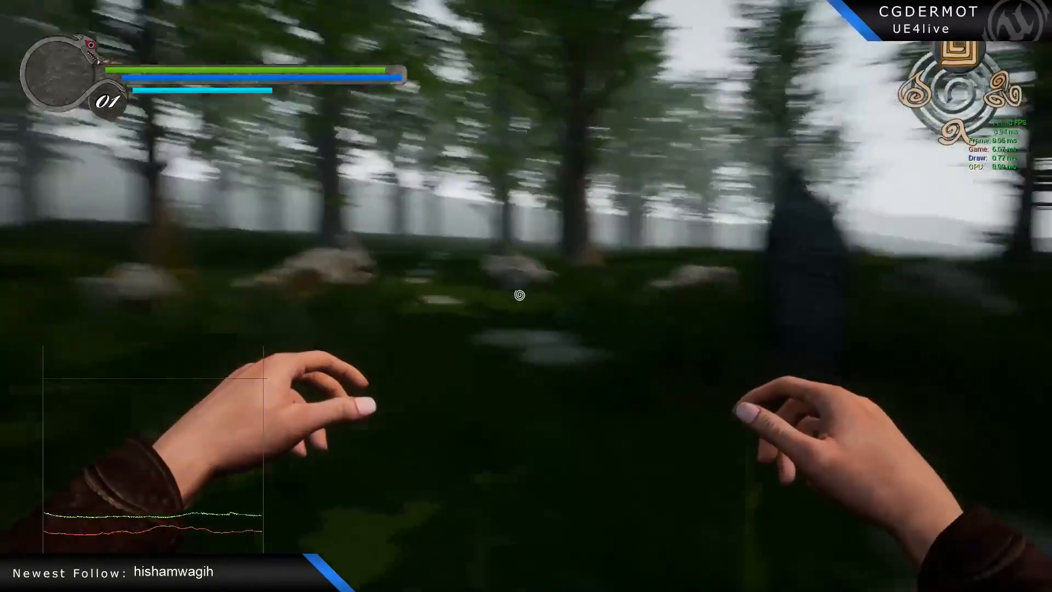
key(d)
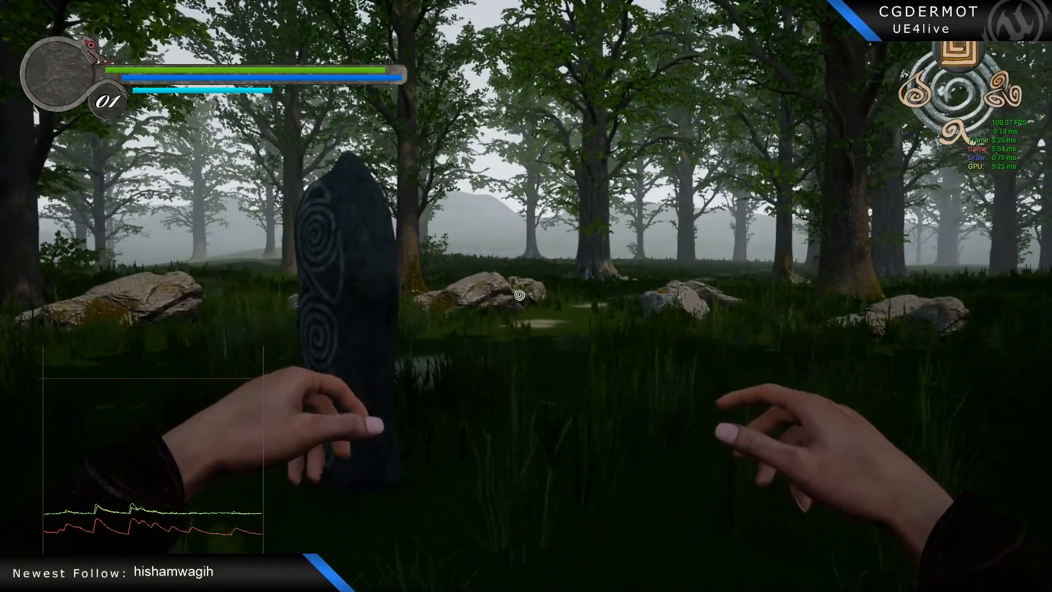
Turn off all on-screen statistics with a stat console command.
key(shift+F1)
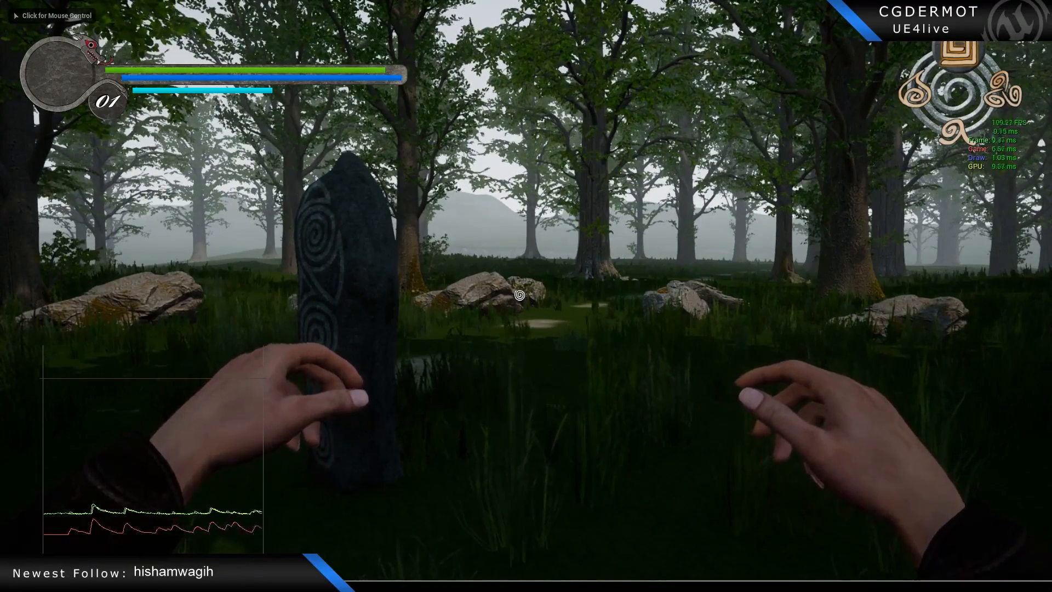
text(stat)
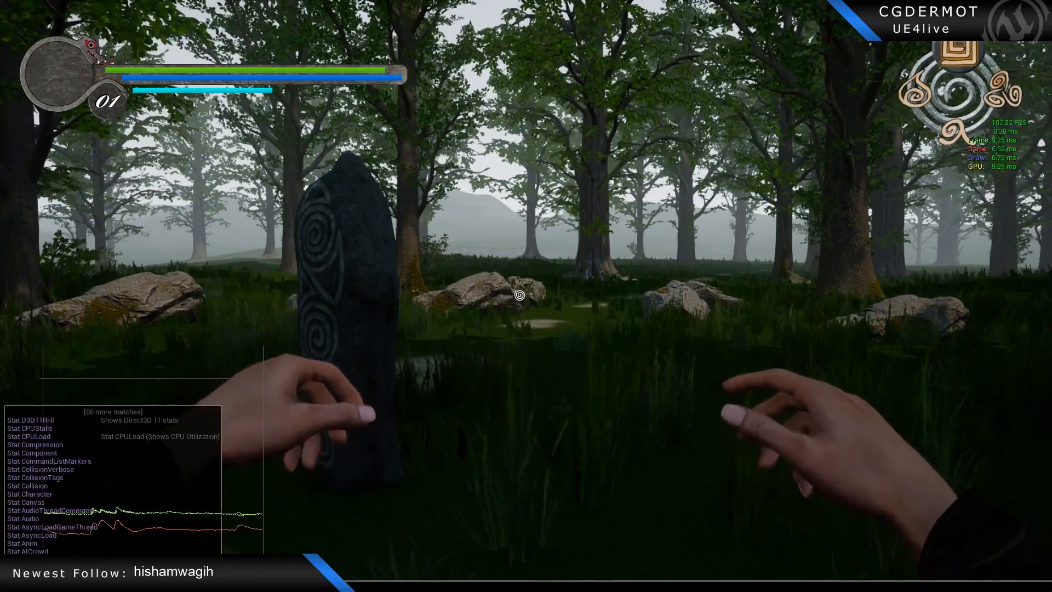
text( n)
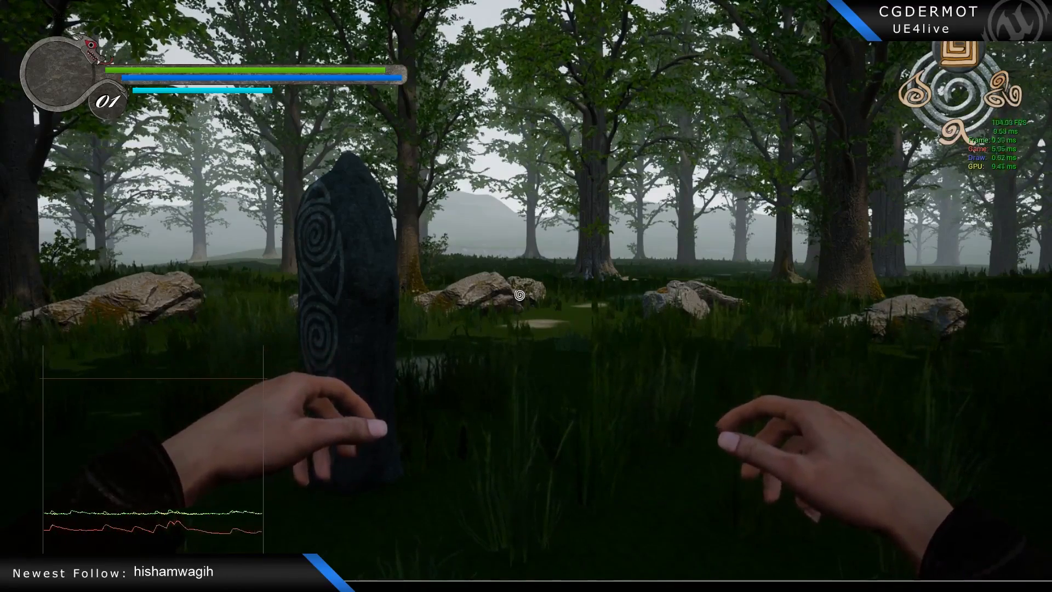
key(Return)
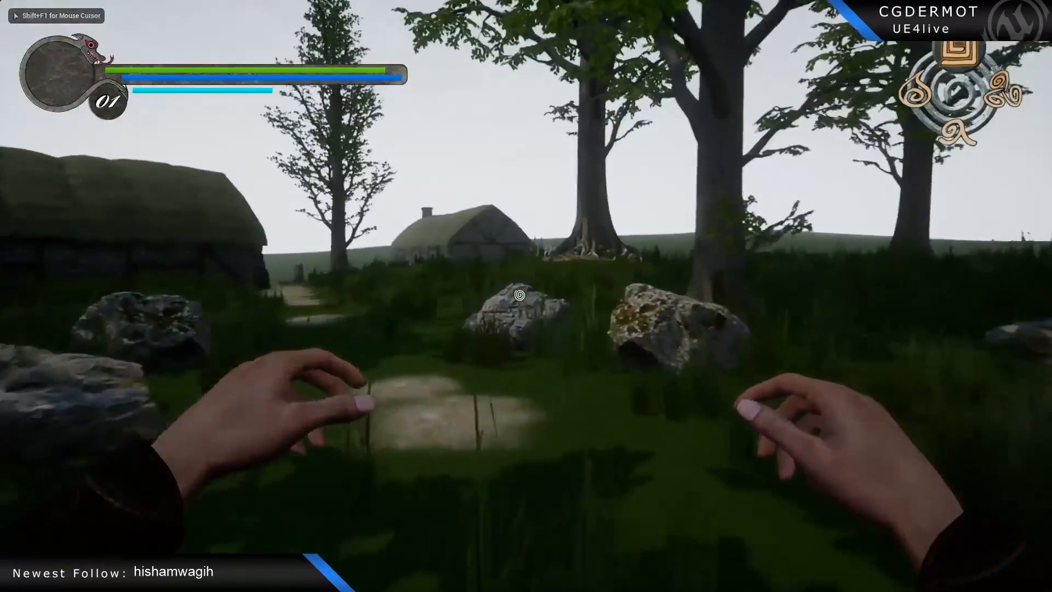
Walk along the stone path towards the thatched cottages and end the play session.
key(w)
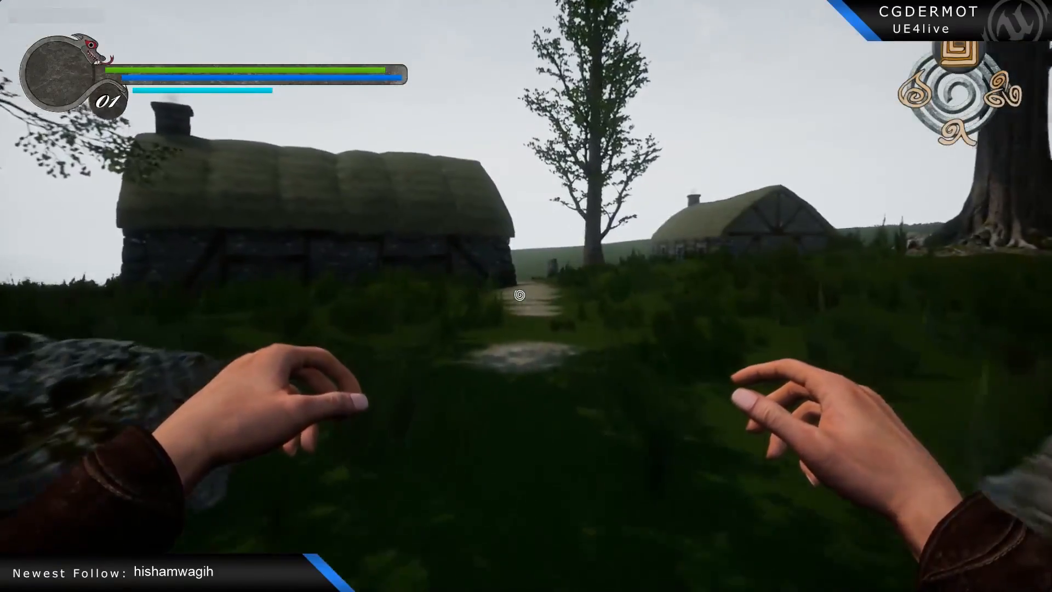
key(w)
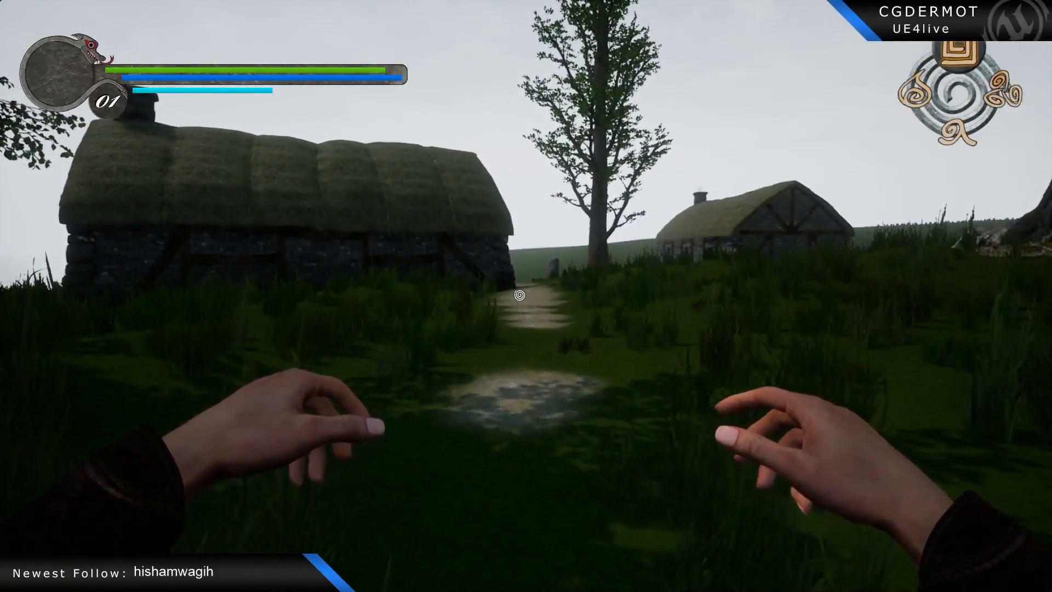
key(Escape)
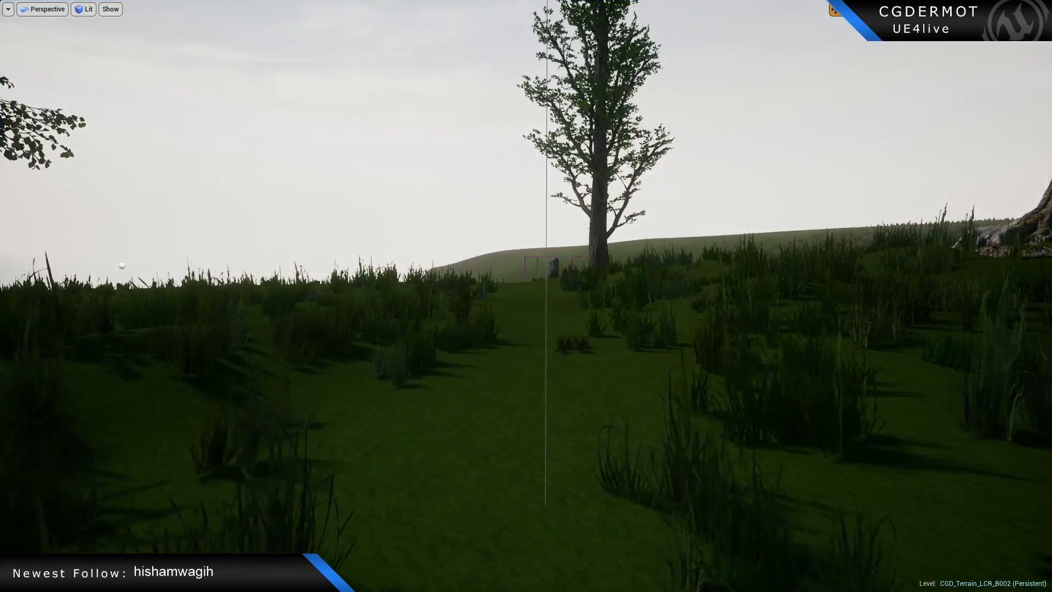
Switch to the Stat Commands documentation in the browser and copy the command name stat SceneRendering.
key(alt+Tab)
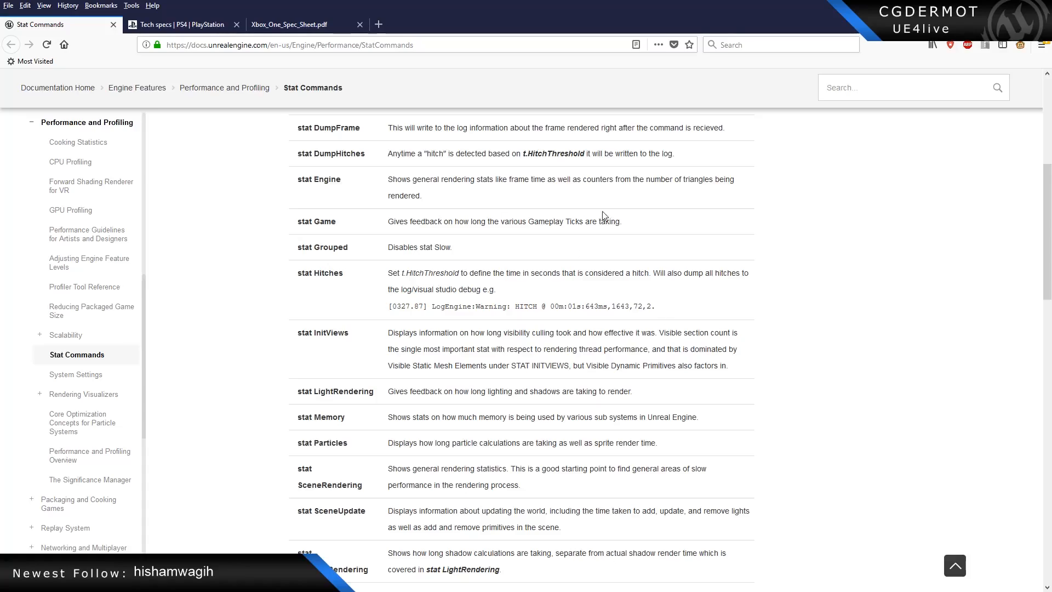
scroll(290, 305, down, 4)
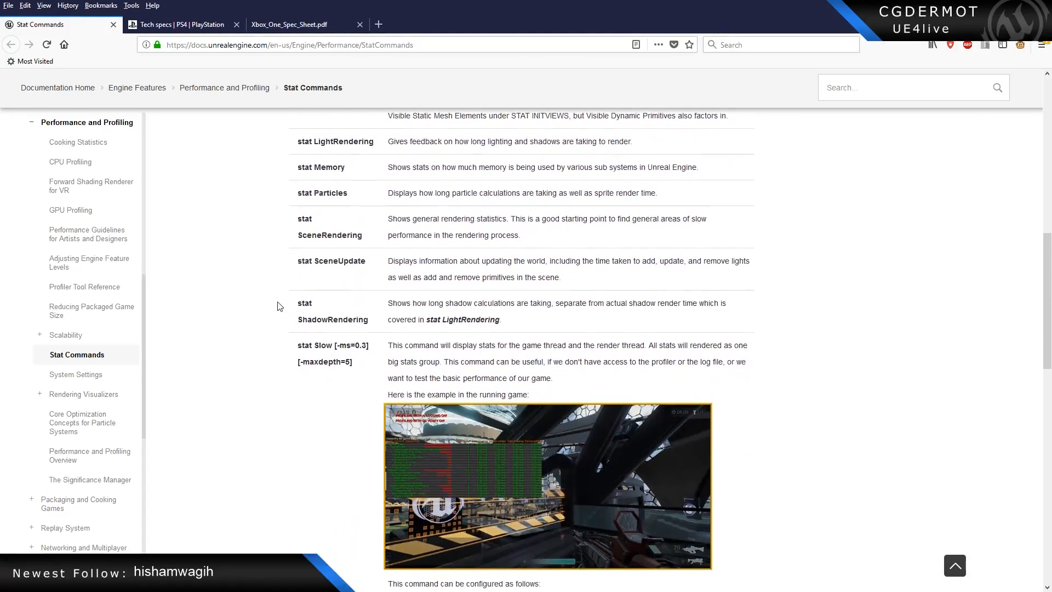
scroll(278, 305, up, 1)
drag(300, 278, 606, 310)
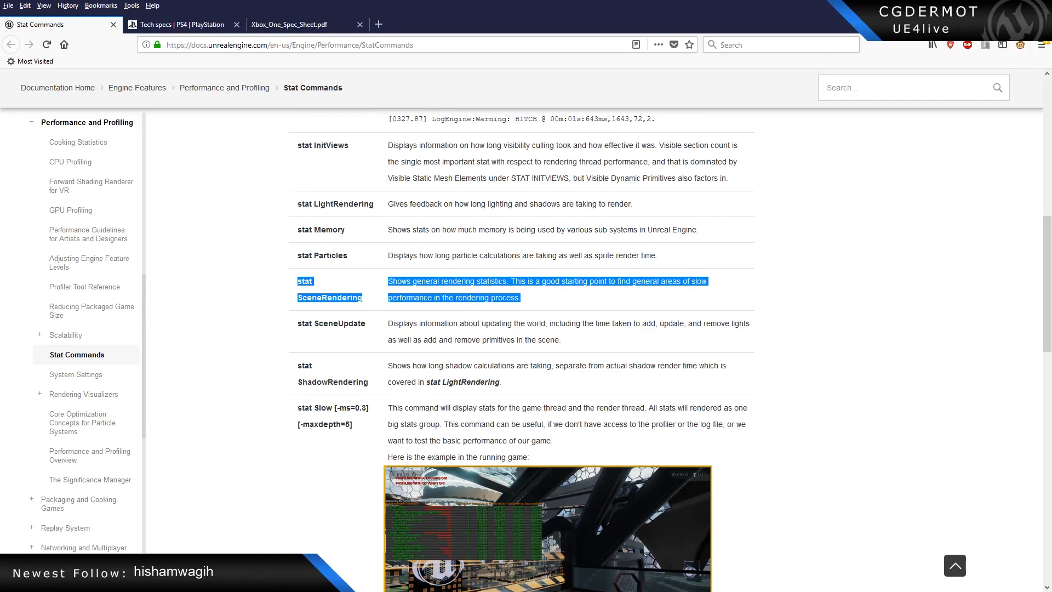
drag(363, 299, 300, 283)
right_click(294, 281)
click(323, 282)
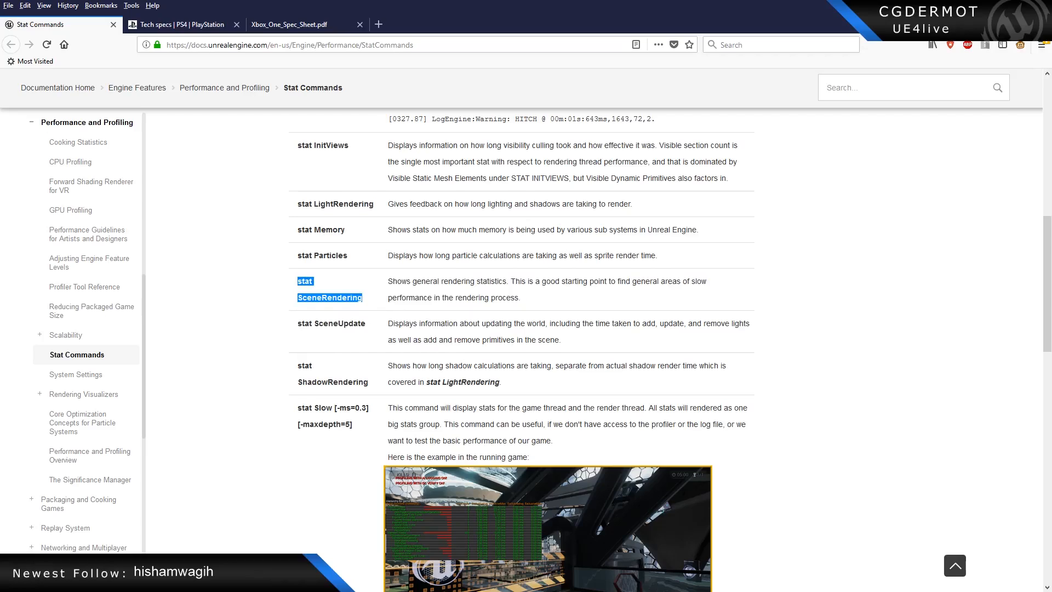
Switch back to the Unreal Editor and start a new play session near the cottages.
key(alt+Tab)
key(alt+Tab)
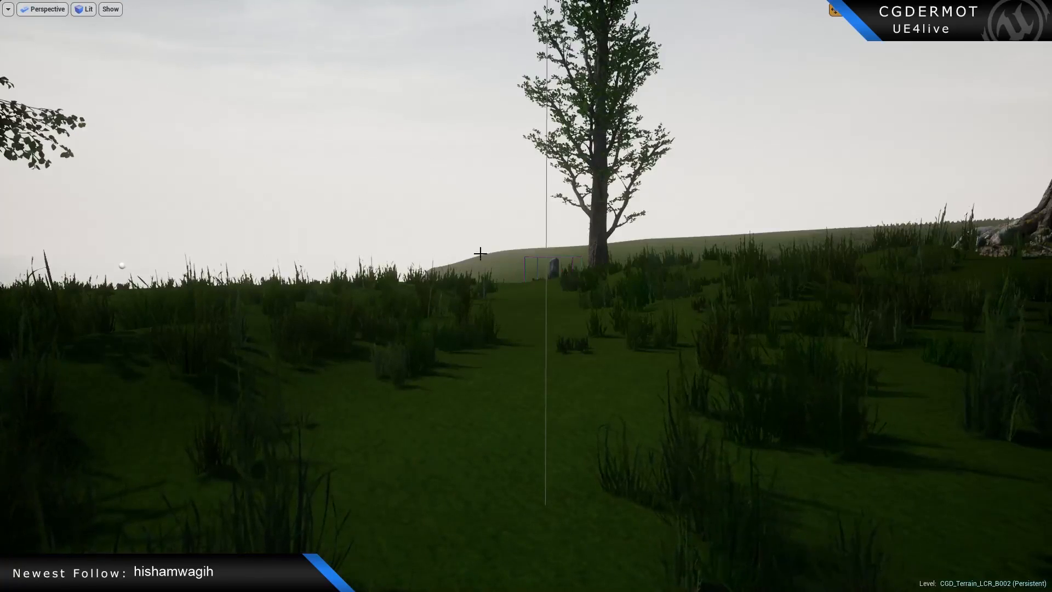
right_drag(477, 253, 464, 260)
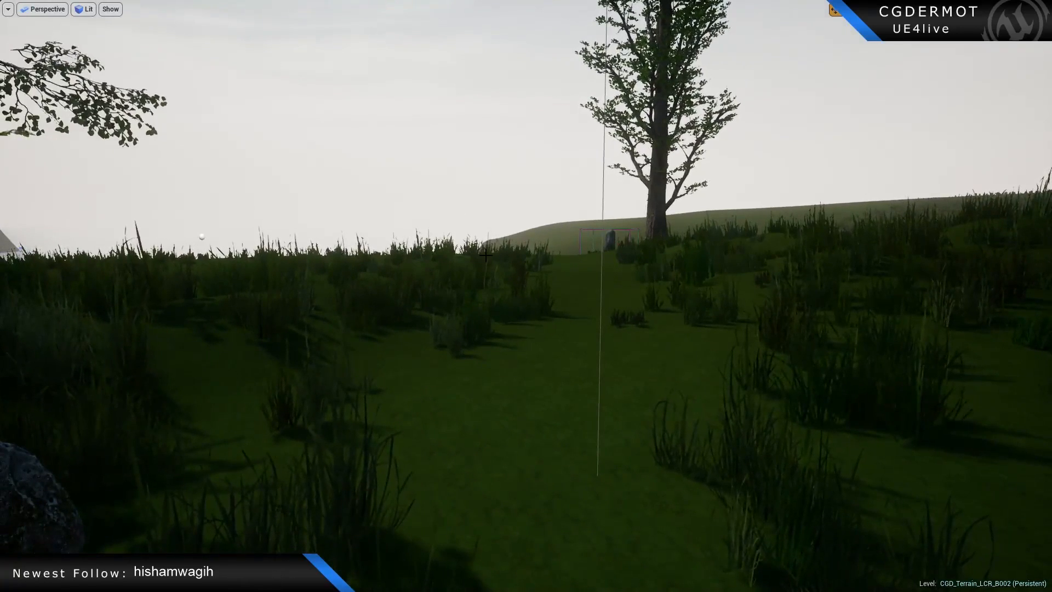
key(alt+p)
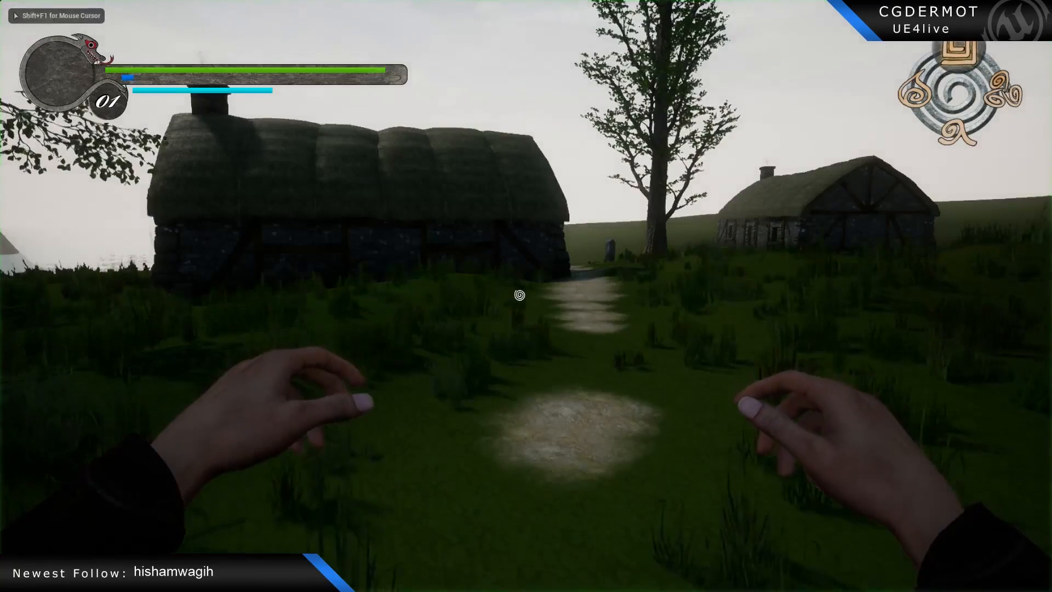
Display the scene rendering statistics with the console command stat SceneRendering.
key(grave)
text(s)
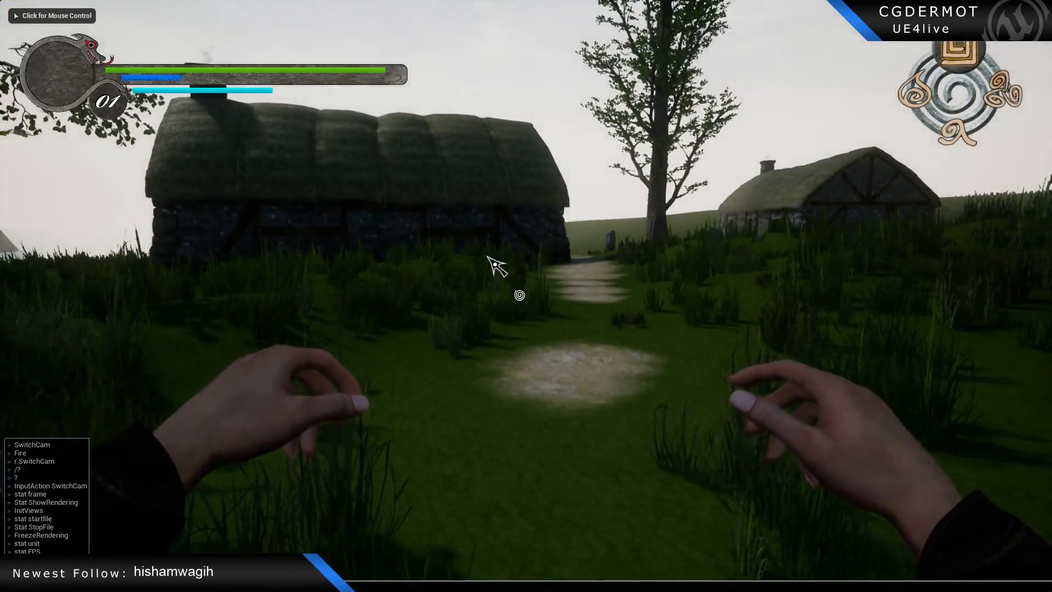
key(Escape)
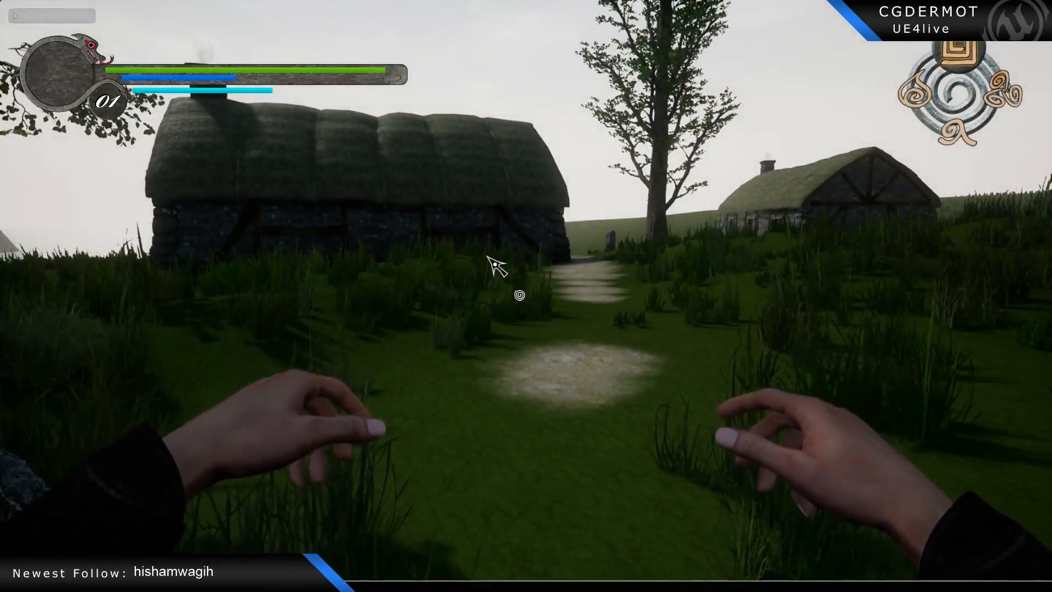
click(496, 267)
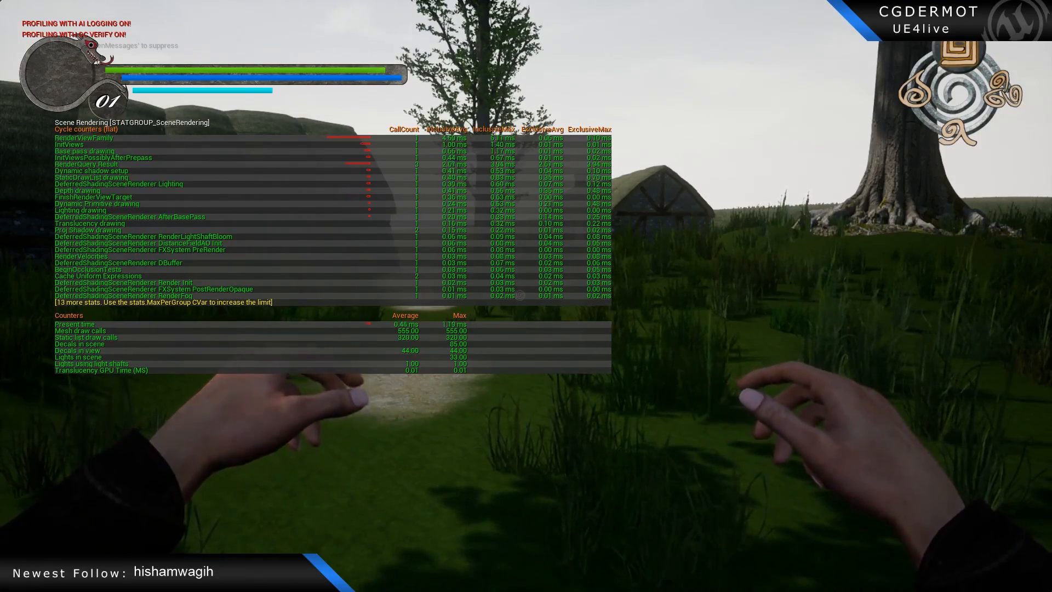
Clear the scene rendering statistics with a stat console command and walk along the path towards the cottages.
key(grave)
text(stat)
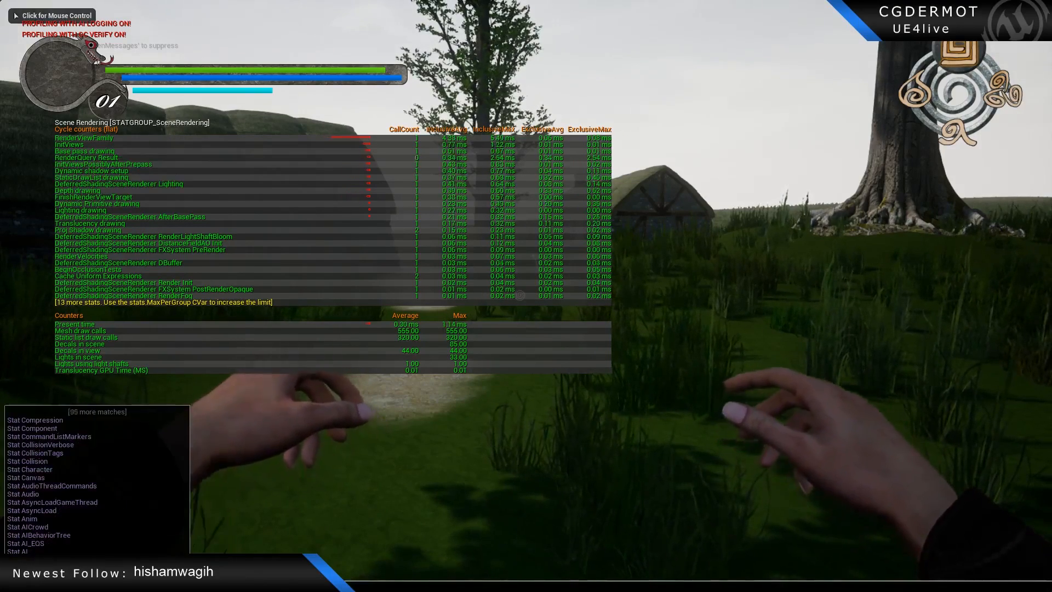
key(Return)
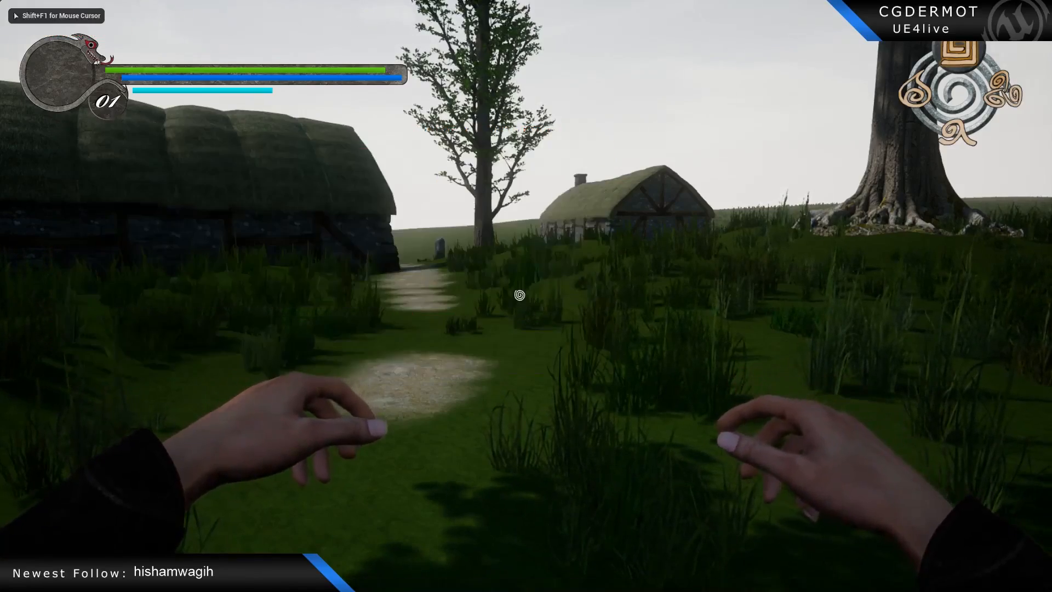
key(w)
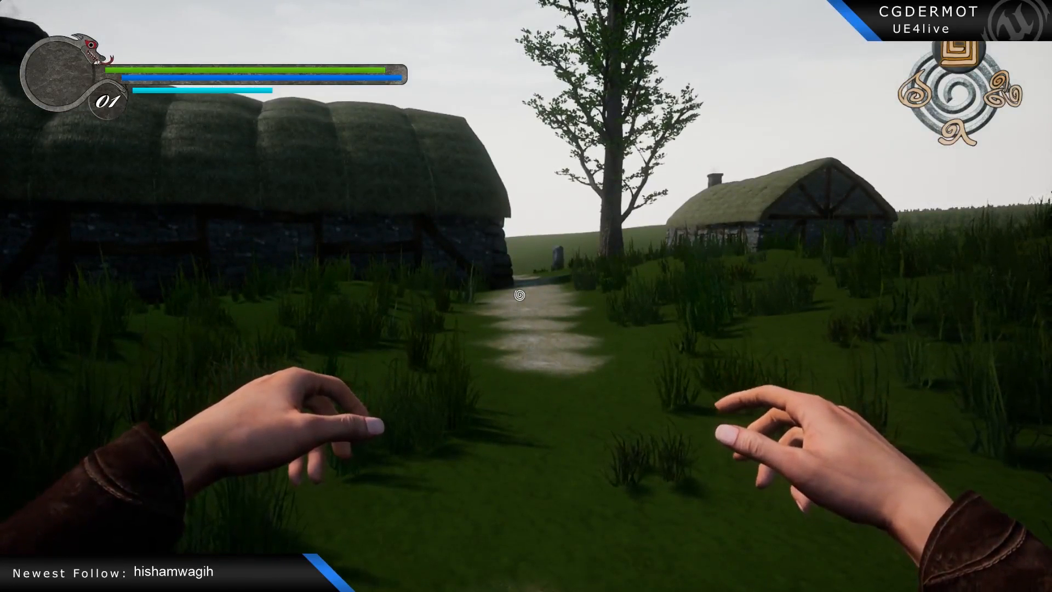
Show the Game and Unit statistics from the in-game development debug statistics menu.
key(Tab)
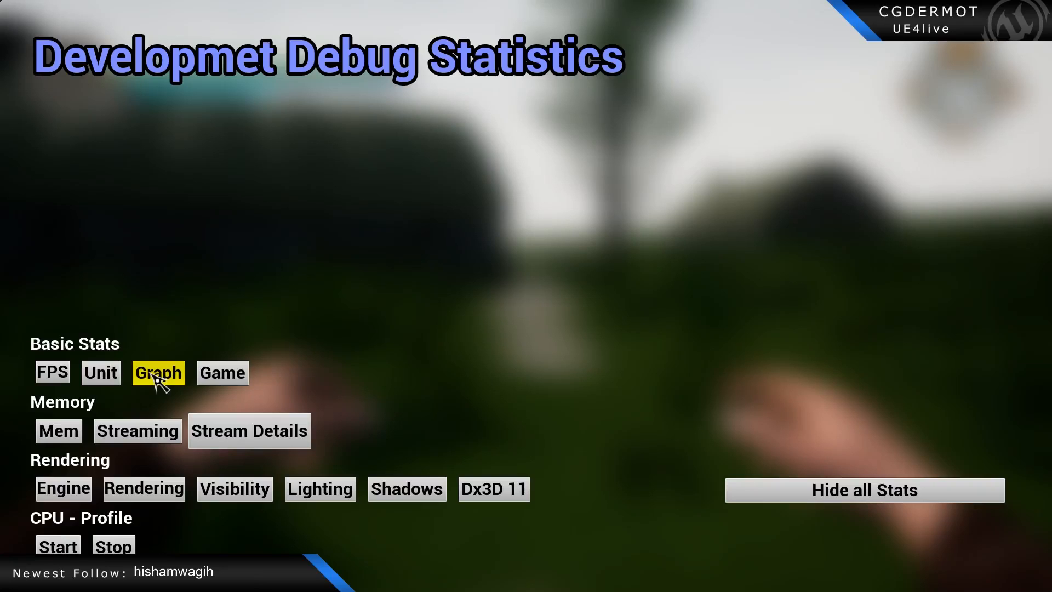
click(238, 379)
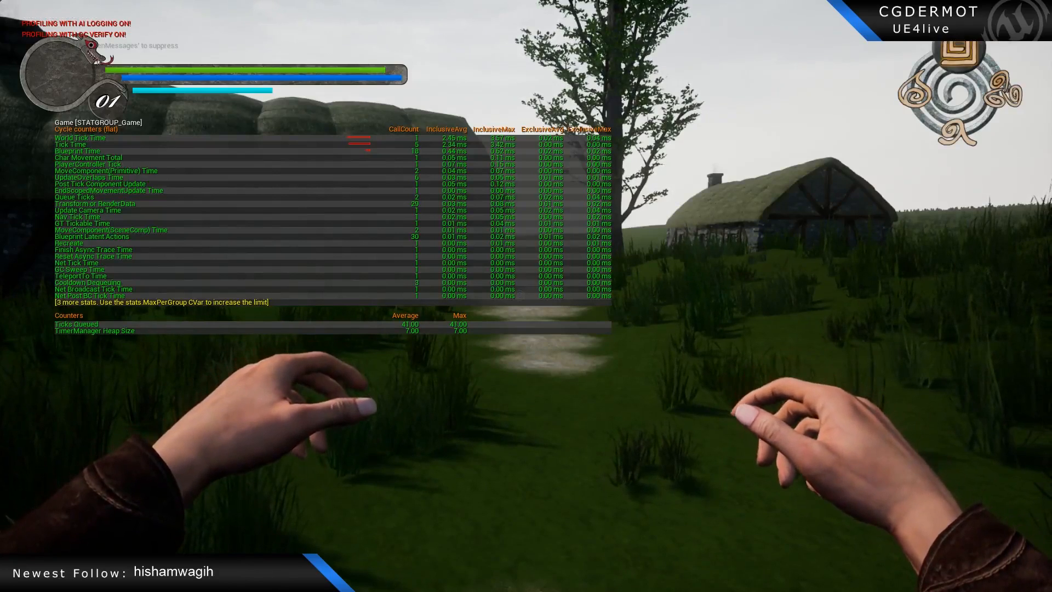
key(F1)
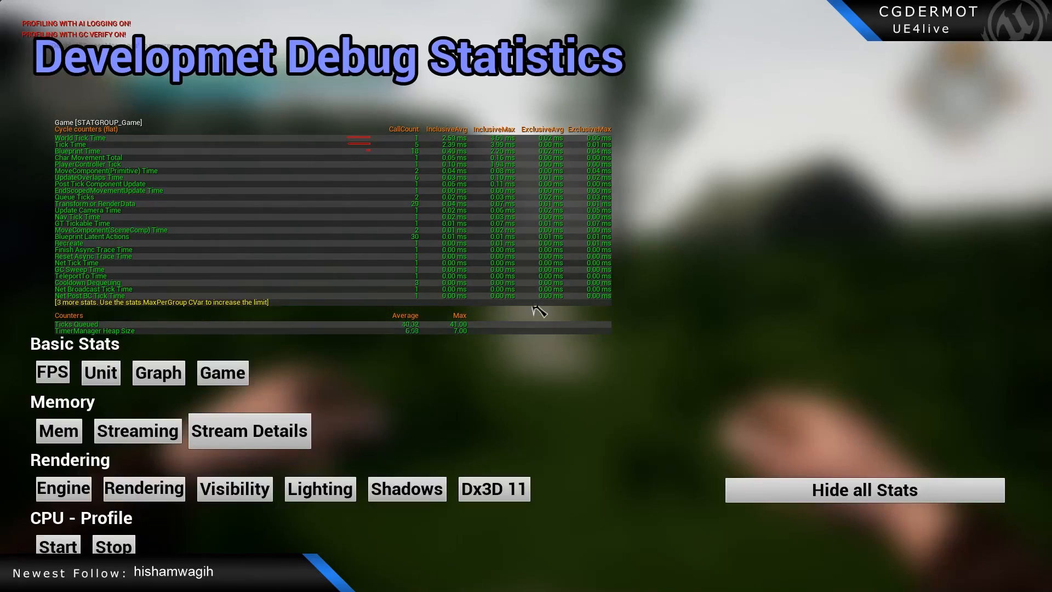
click(111, 377)
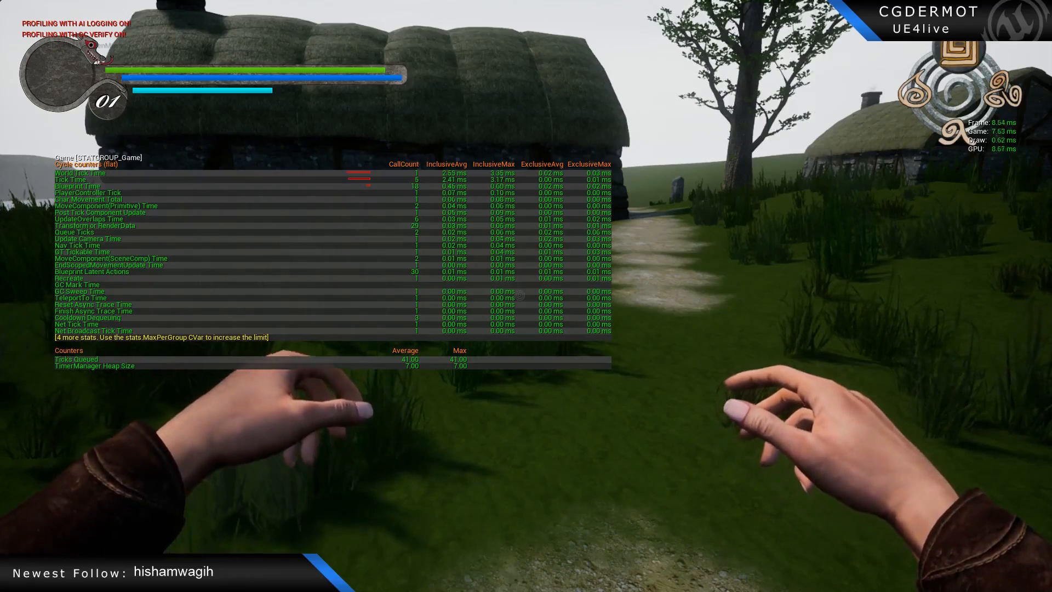
Hide all statistics through the in-game debug statistics menu and reopen that menu.
key(F1)
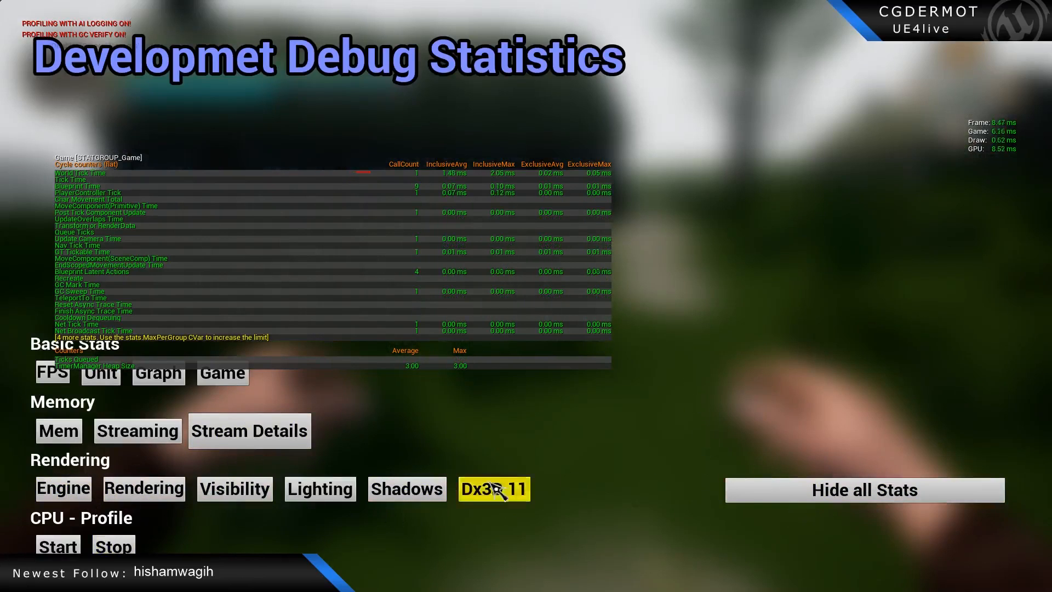
click(839, 500)
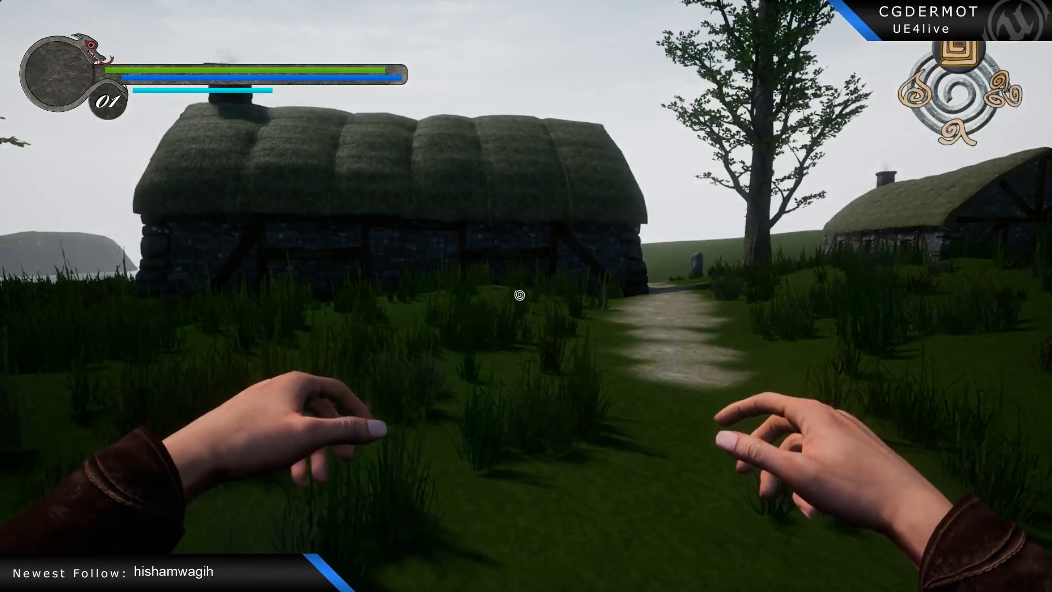
key(F1)
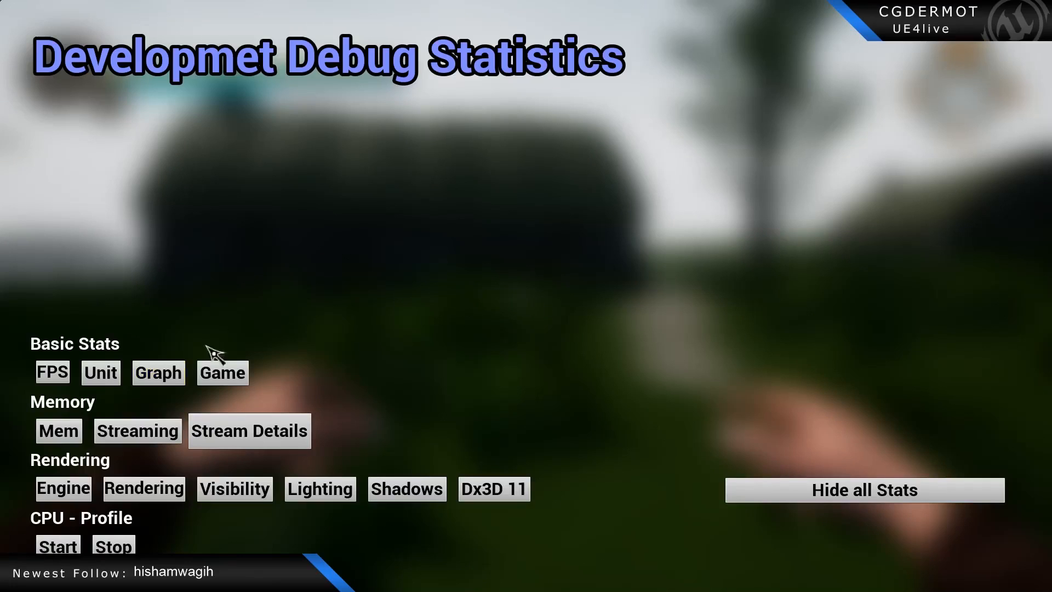
Show the Stream Details statistics from the in-game debug menu and walk past the cottages and the shore.
click(248, 432)
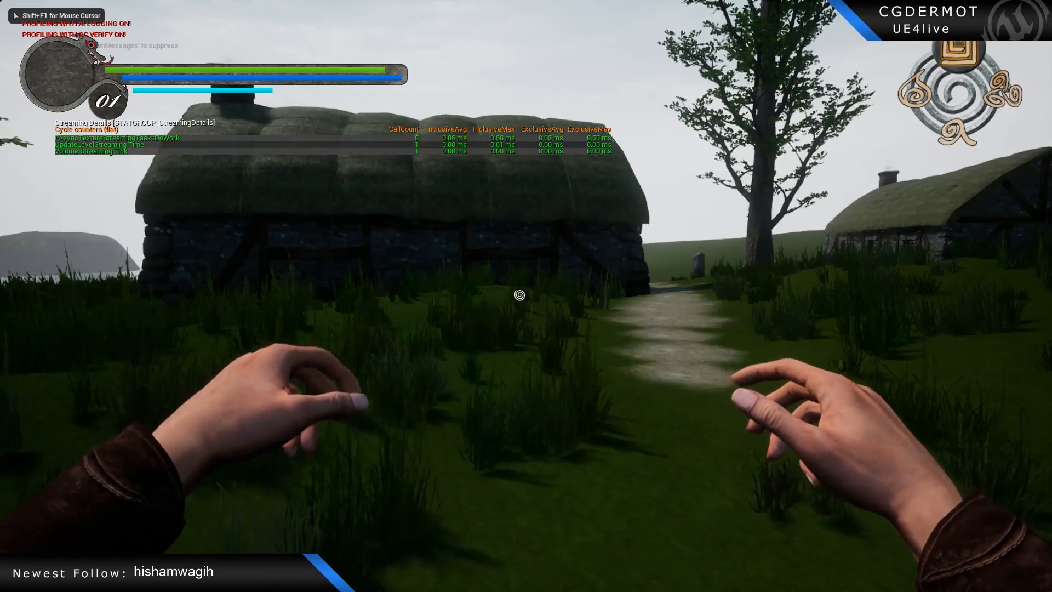
key(w)
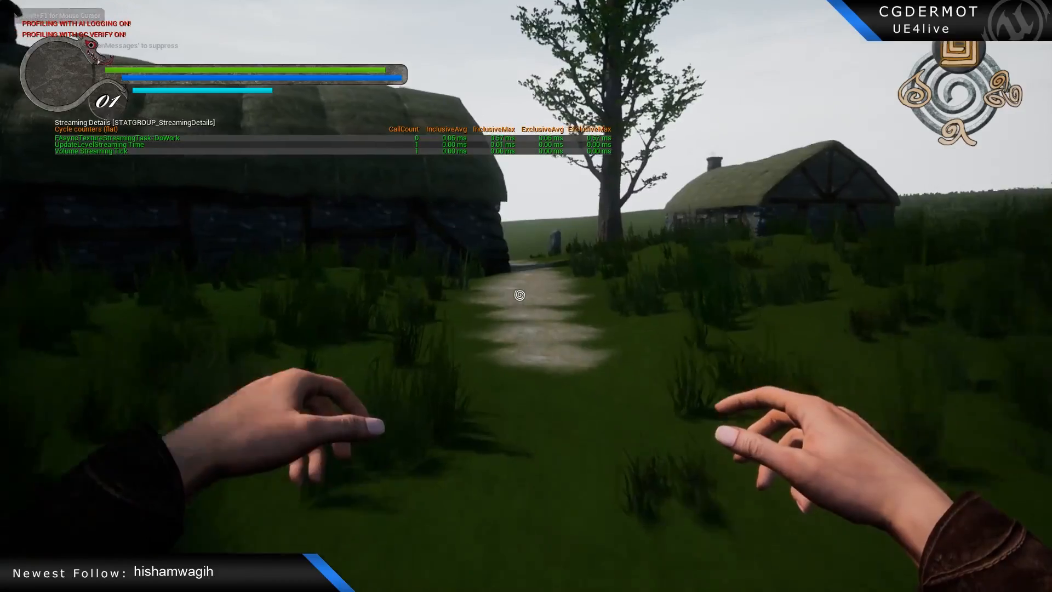
key(w)
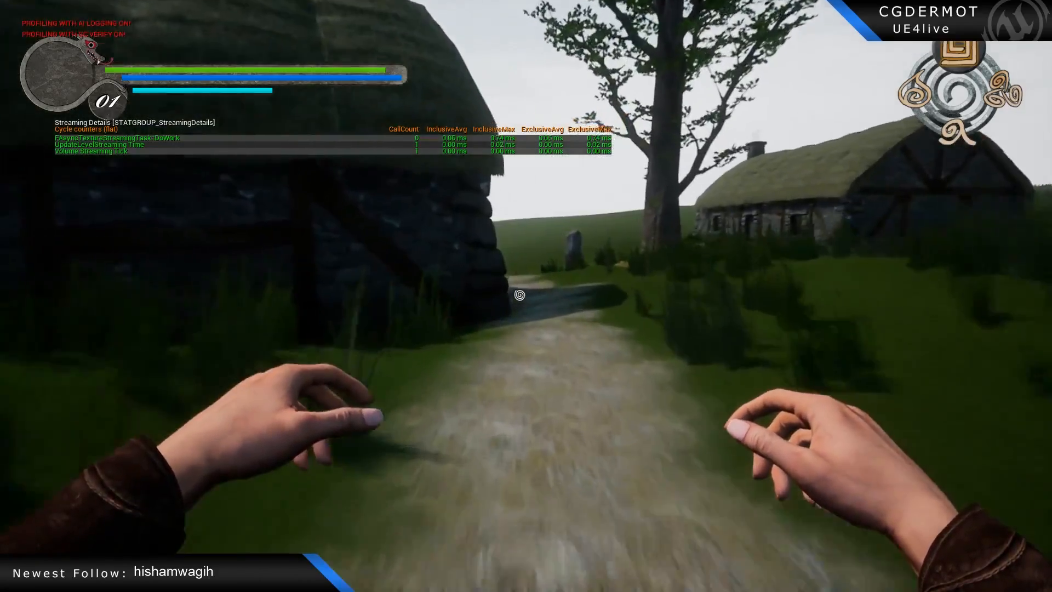
key(w)
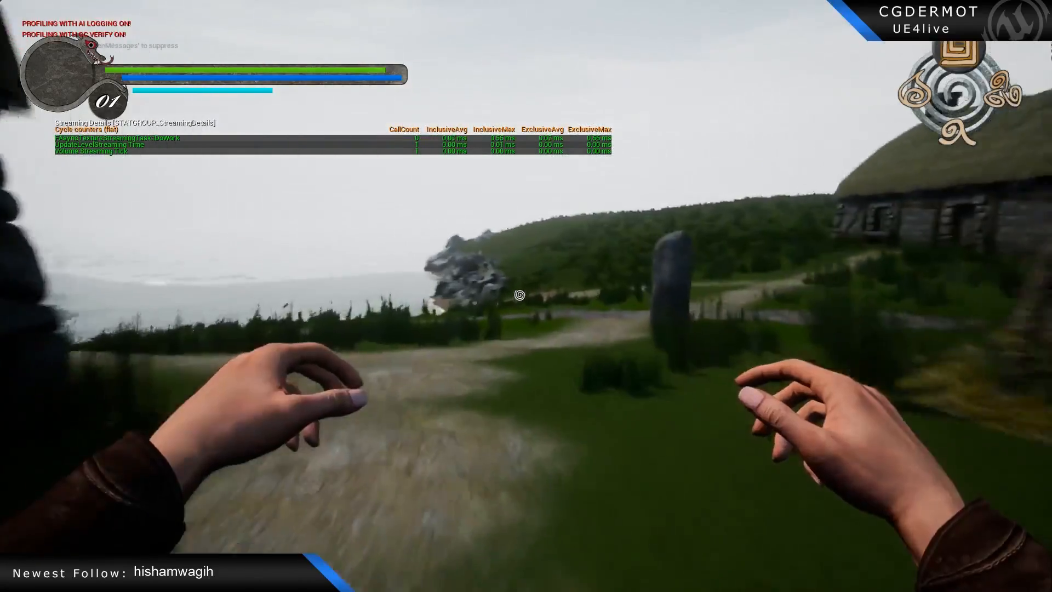
key(w)
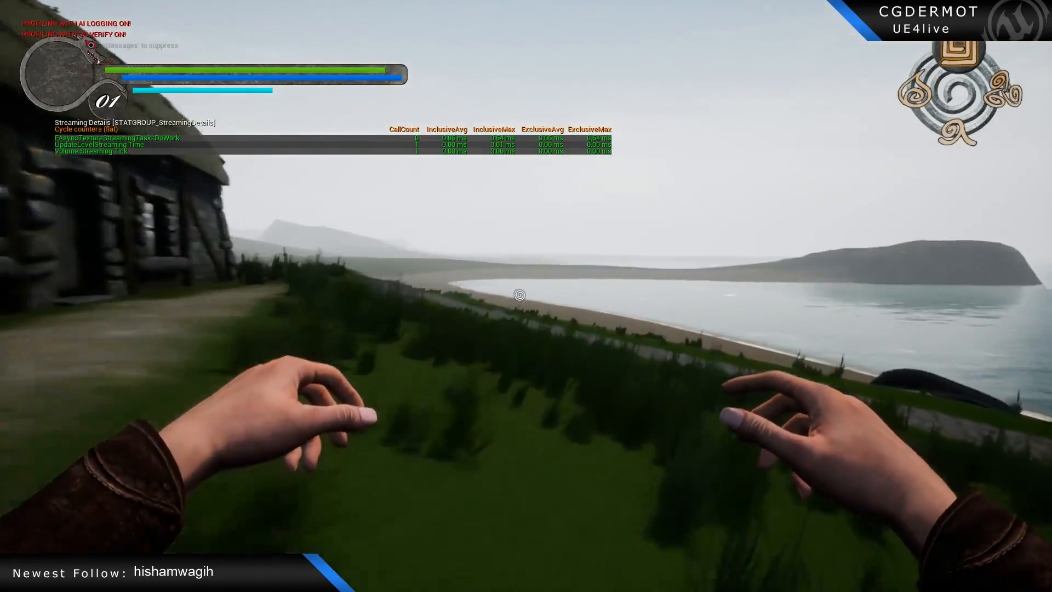
key(w)
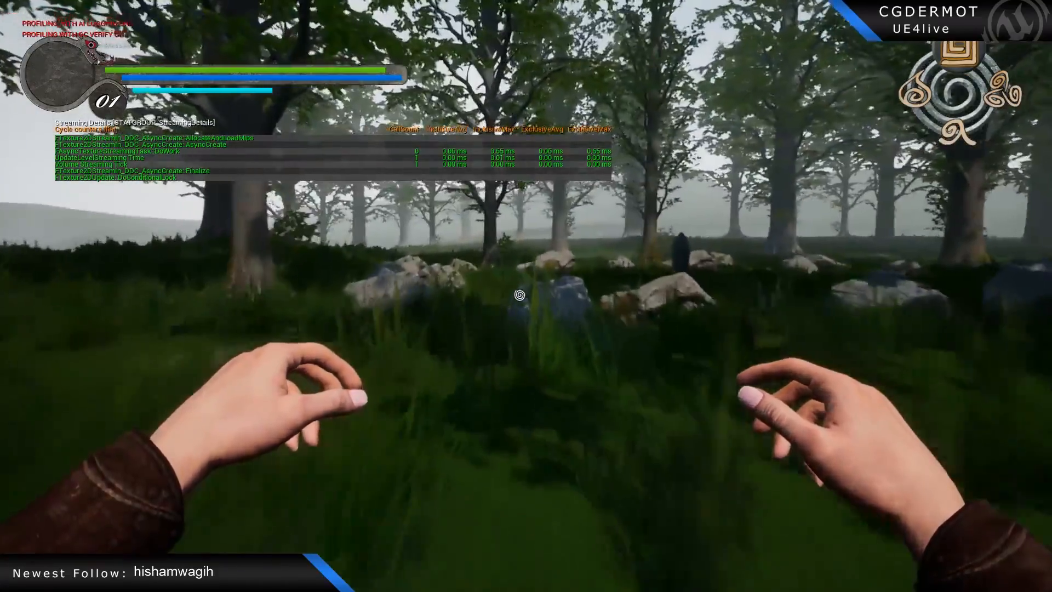
Examine the streaming details statistics while moving in first person through the woodland between the trees and rocks.
key(w)
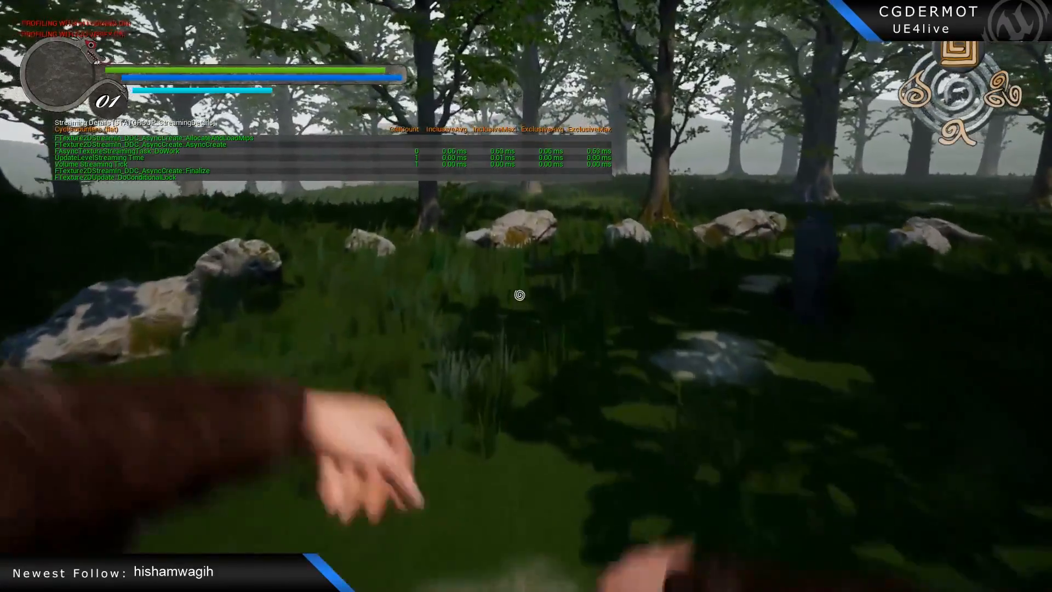
key(w)
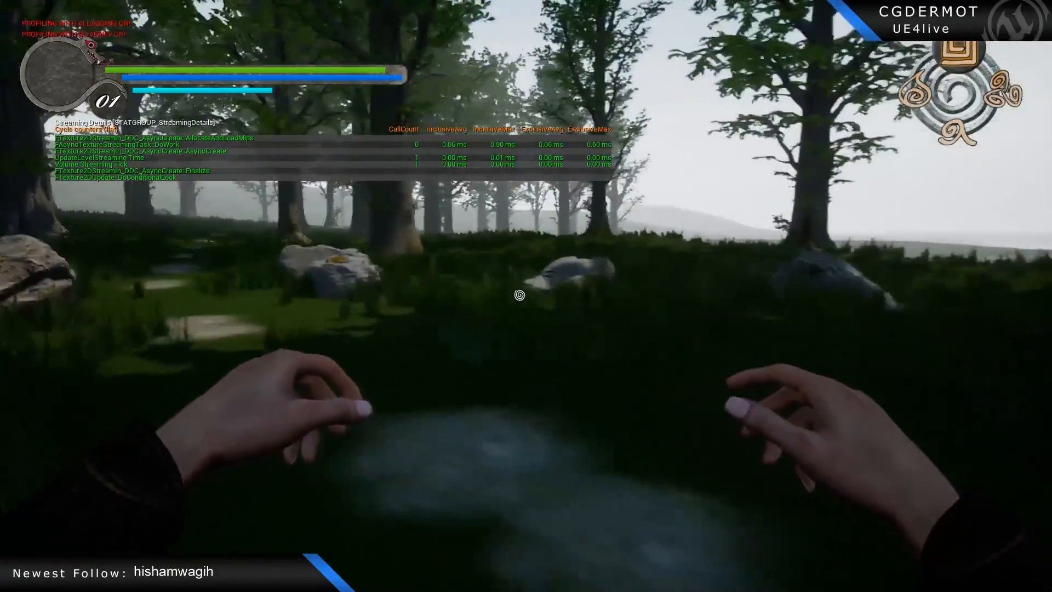
key(w)
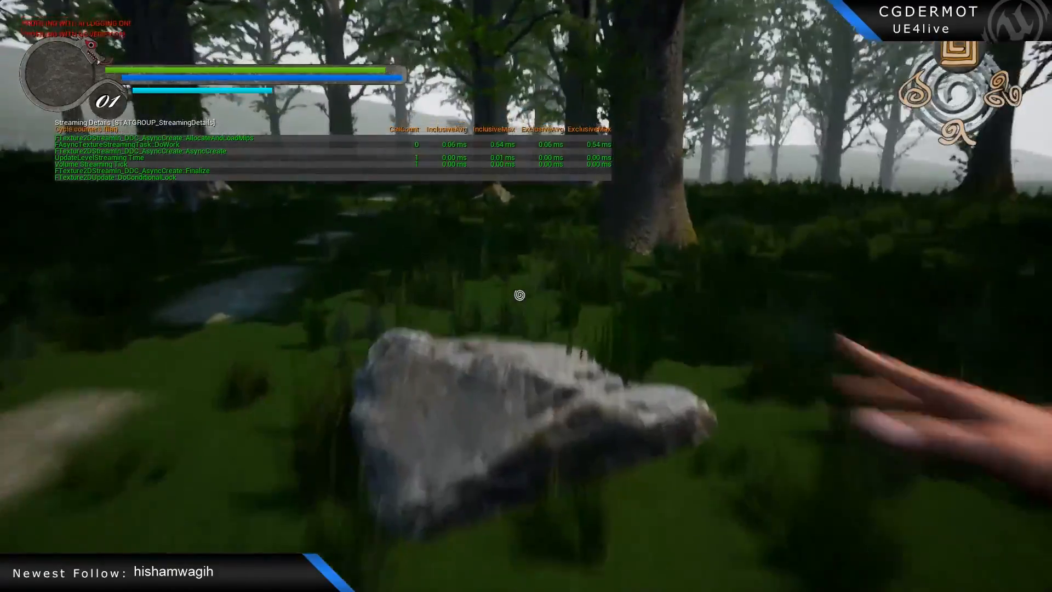
key(w)
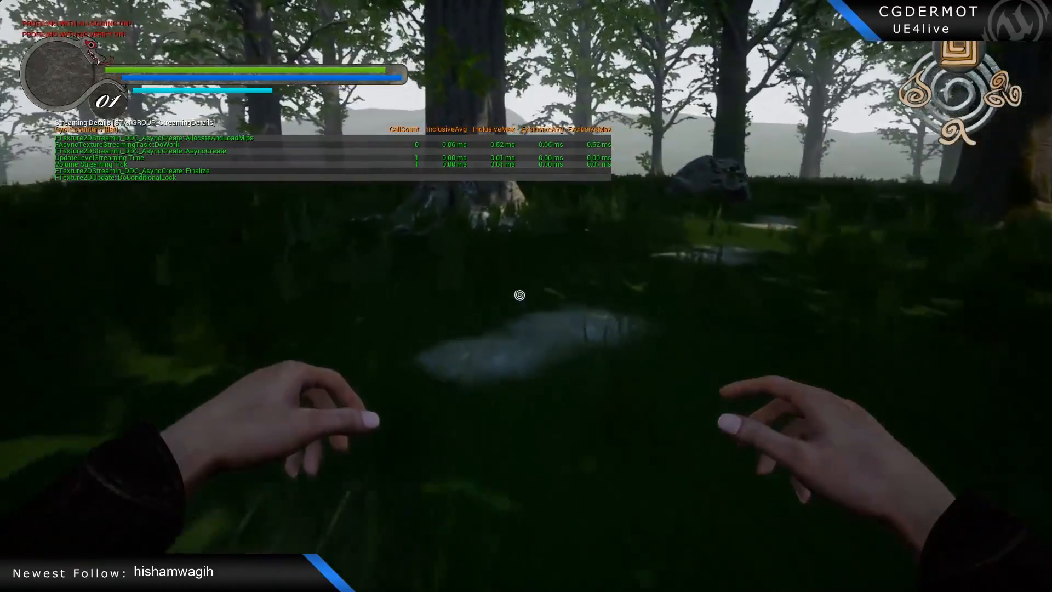
key(w)
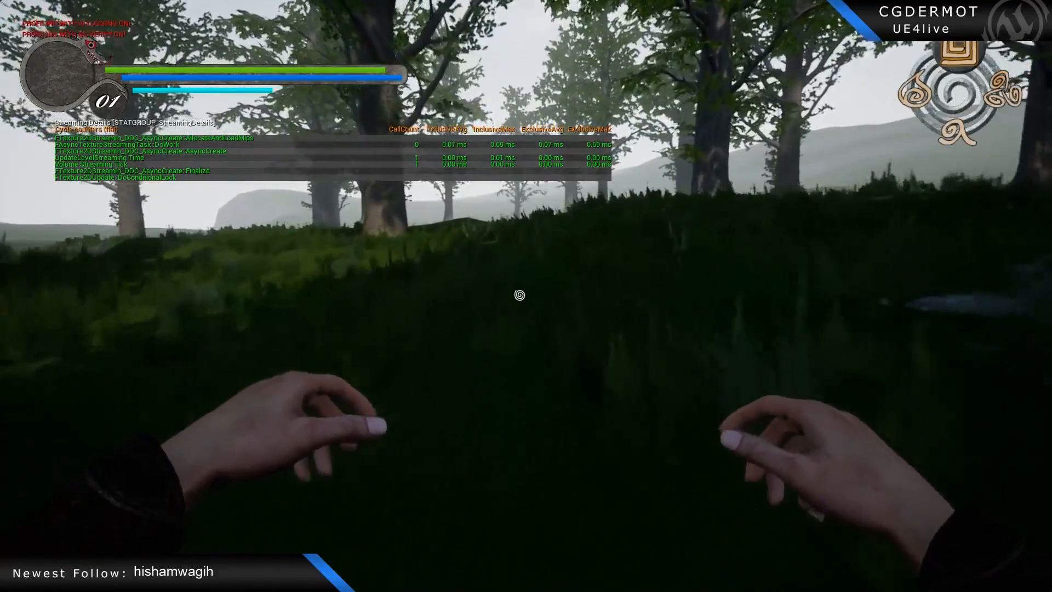
key(w)
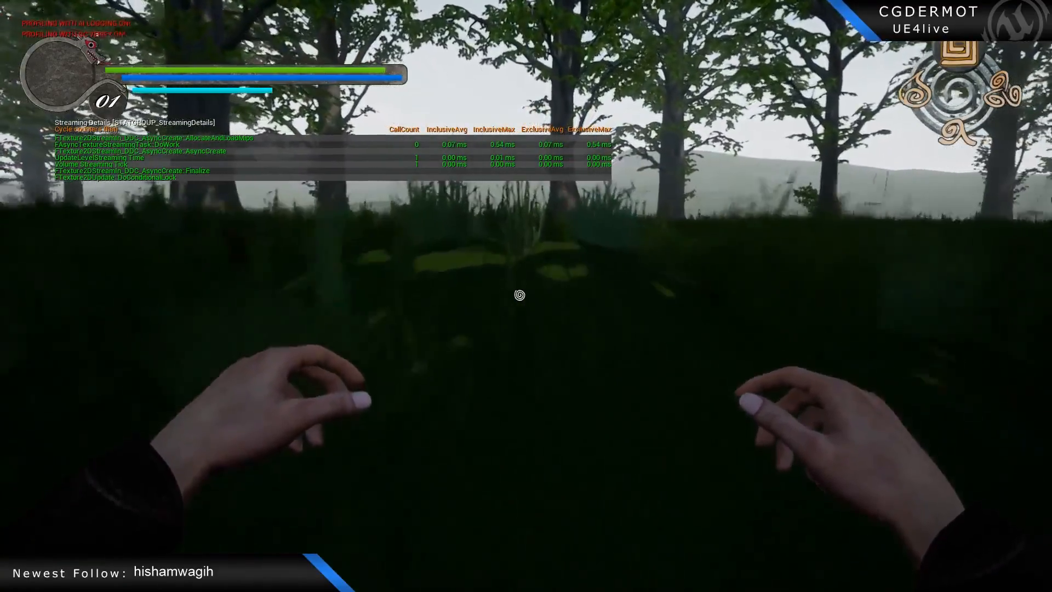
key(w)
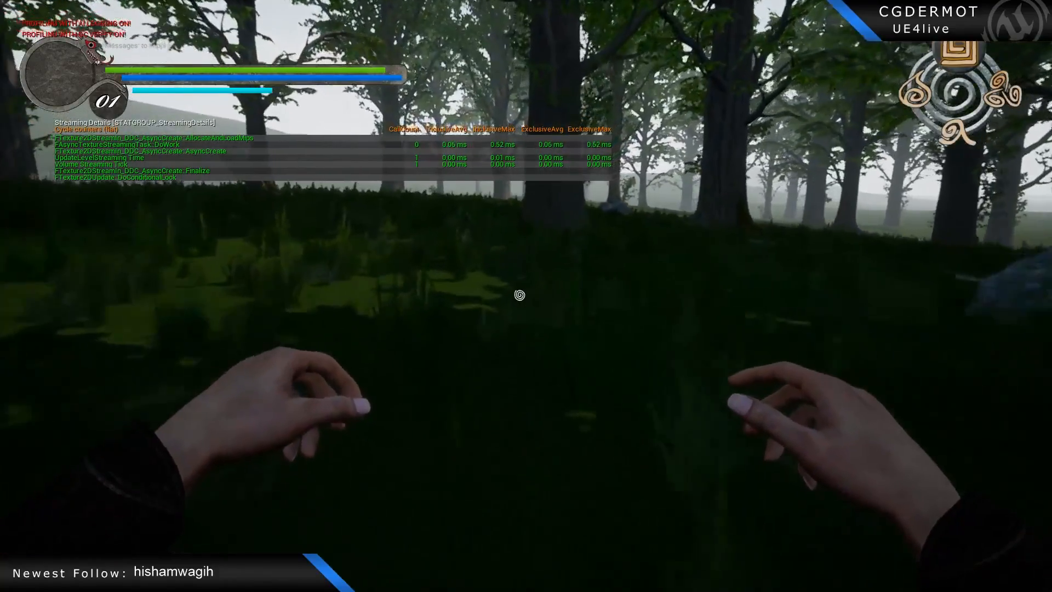
key(w)
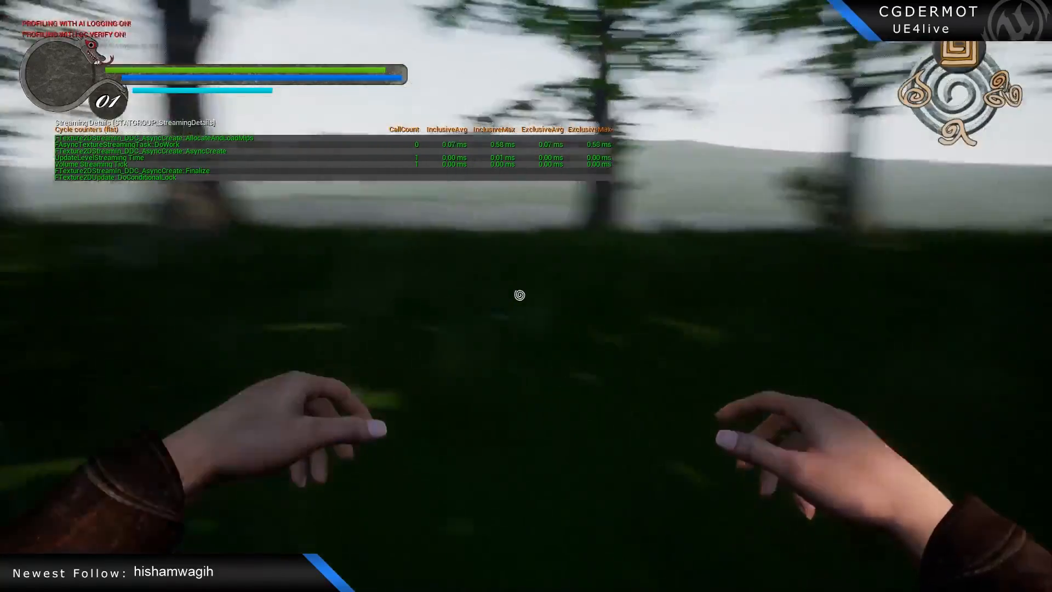
key(w)
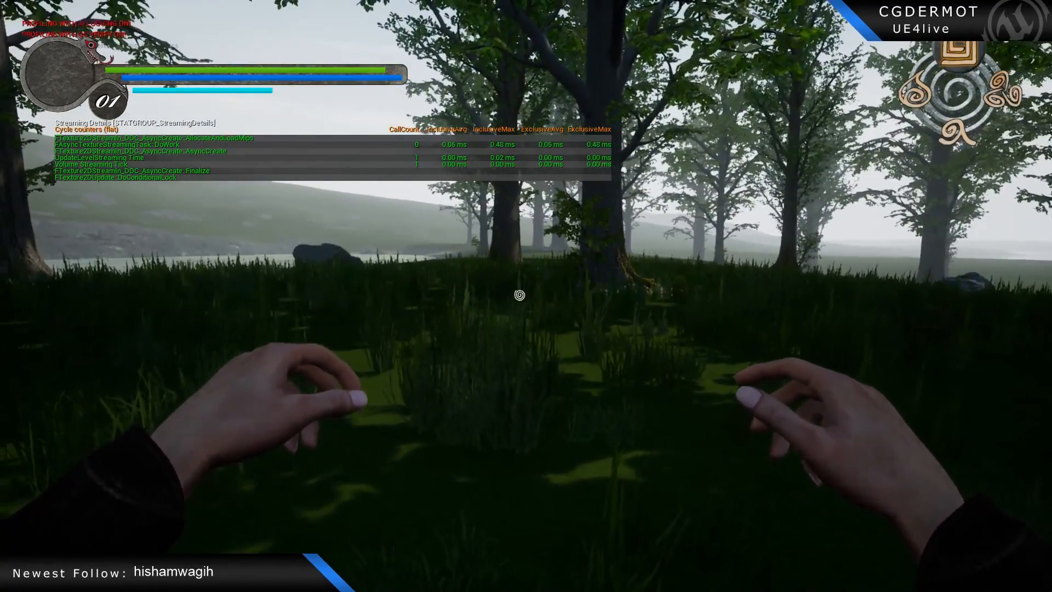
Switch to the third-person camera and walk through the woodland to examine the streaming details from that view.
key(v)
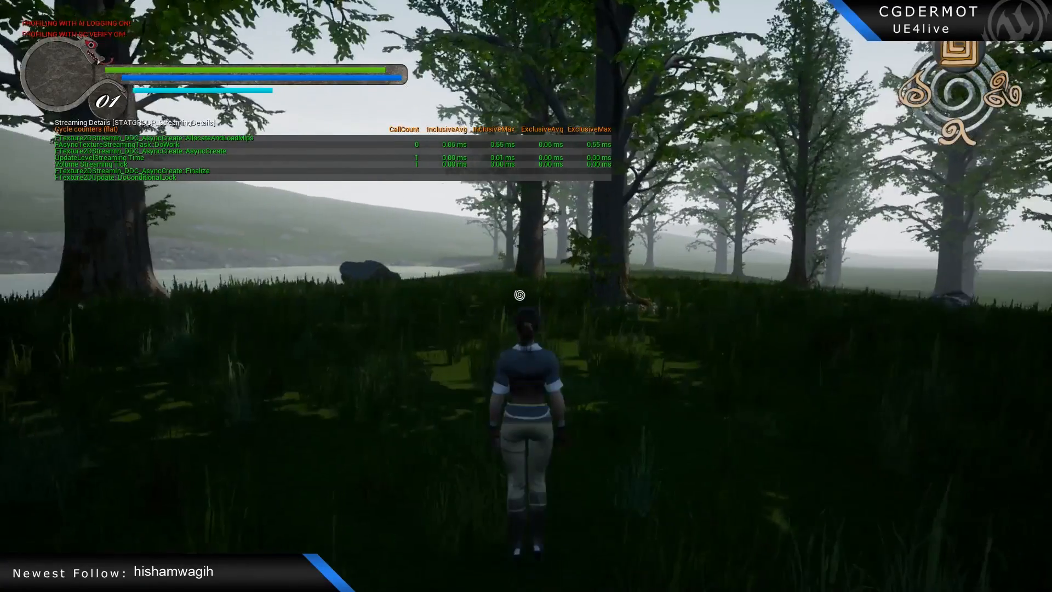
key(w)
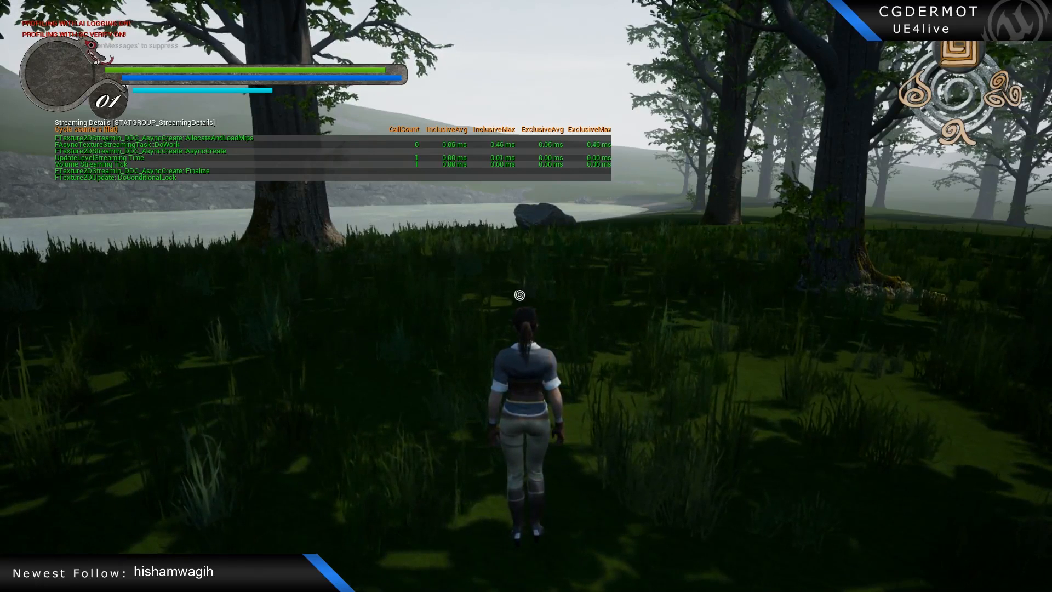
key(w)
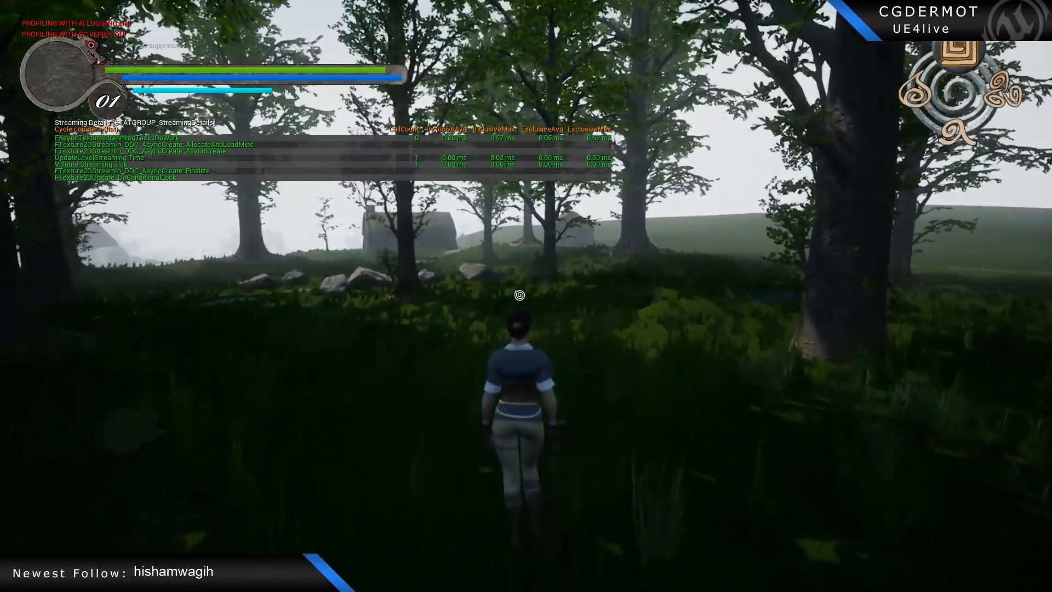
key(w)
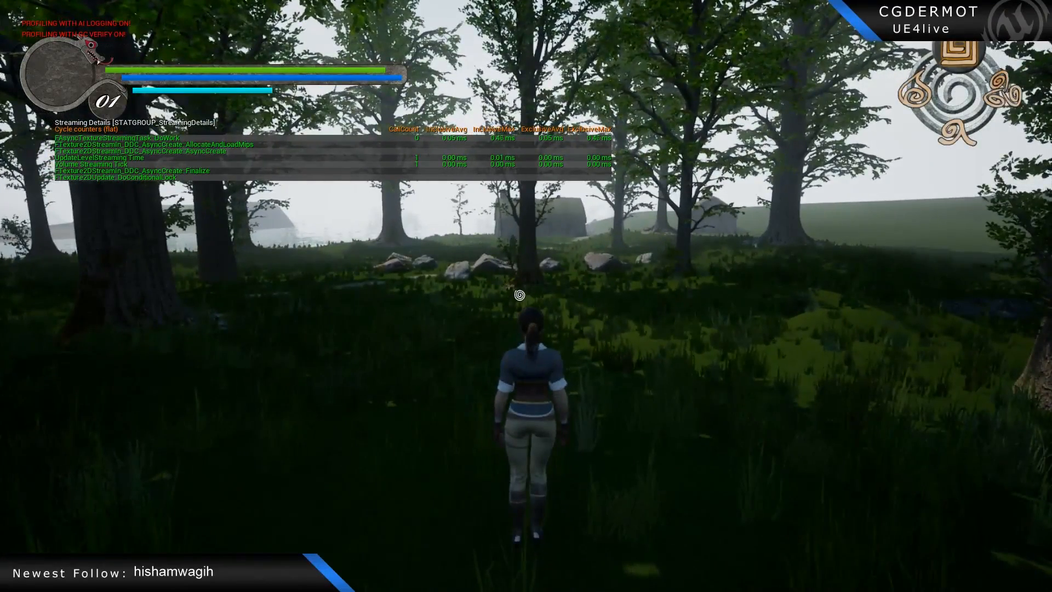
key(w)
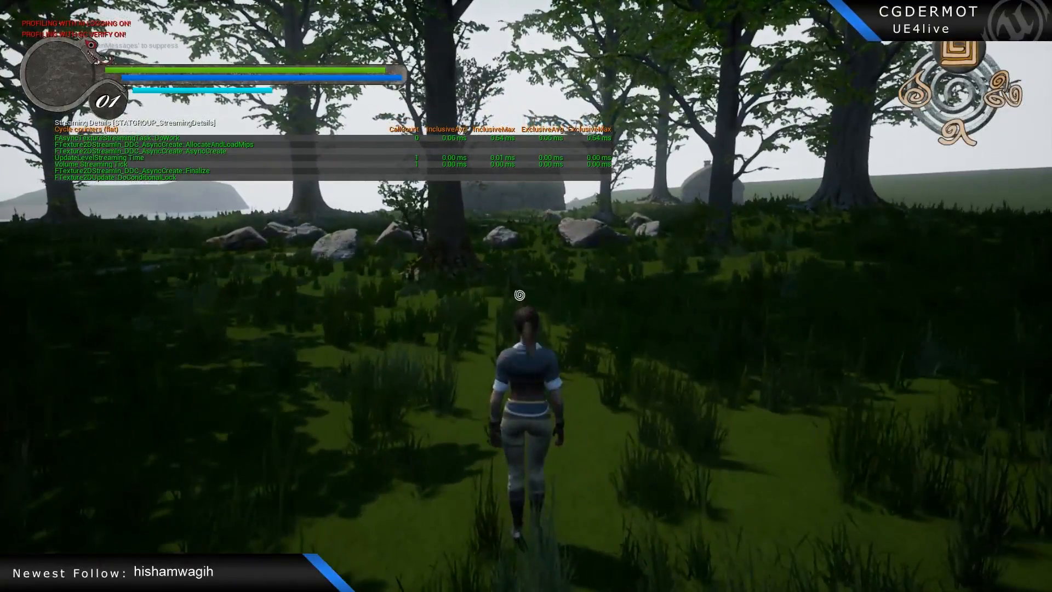
key(w)
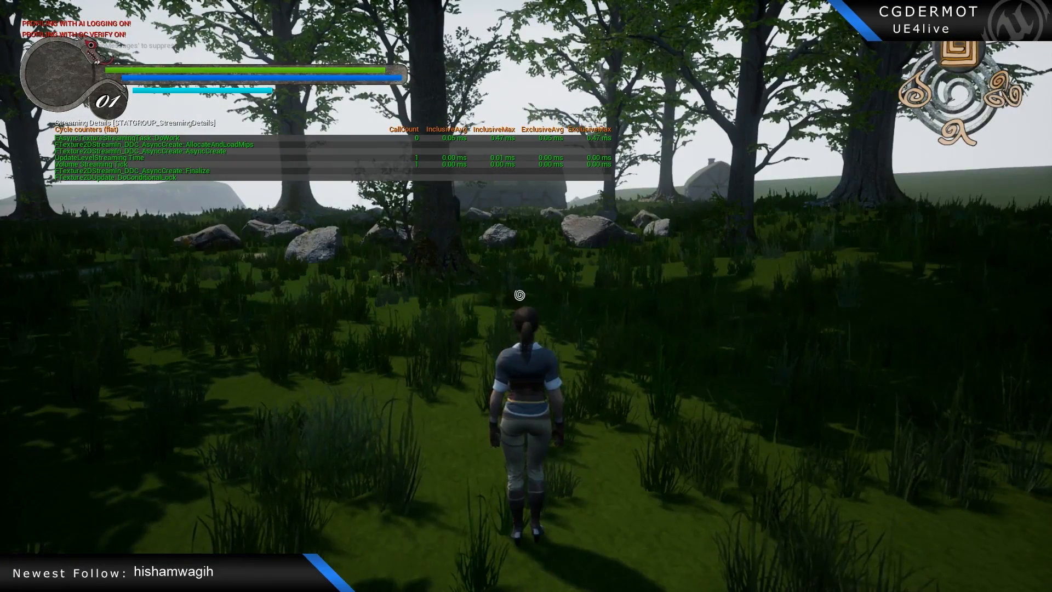
Hide all statistics through the in-game debug statistics menu and end the play session.
key(F1)
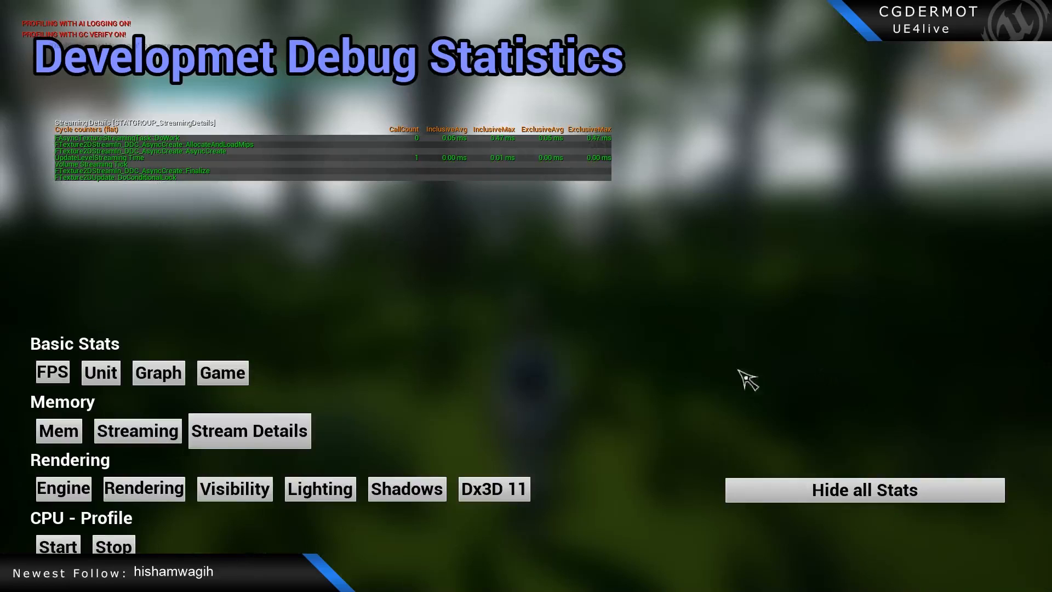
click(844, 479)
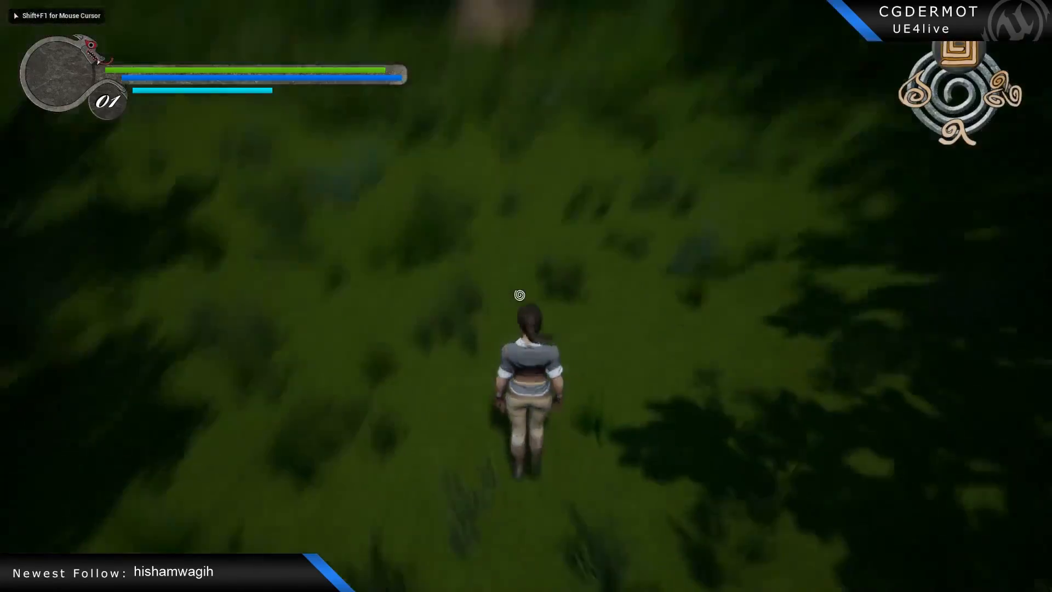
key(Escape)
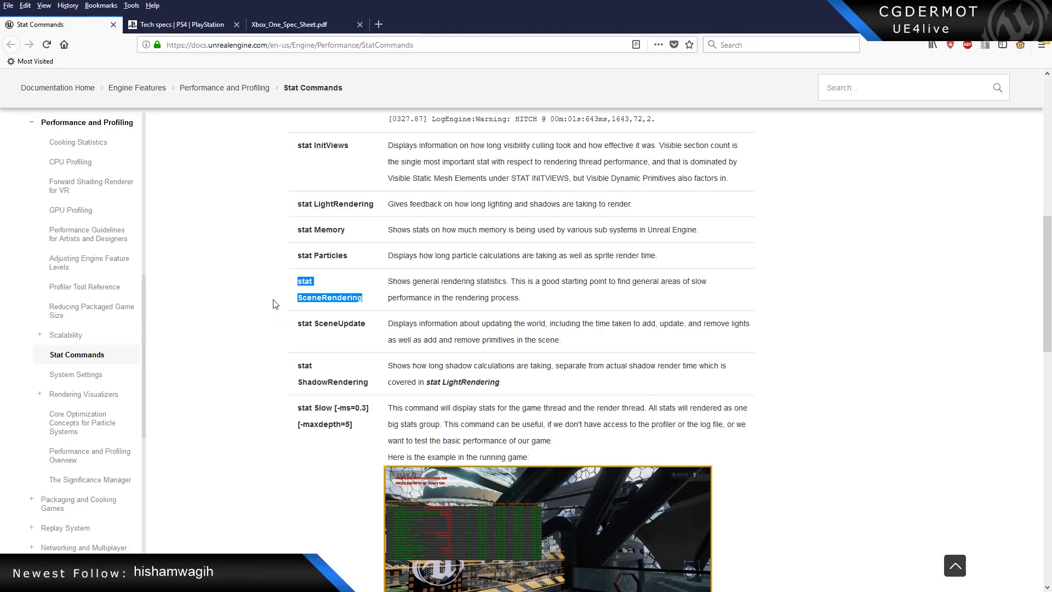
Look through the Stat Commands documentation in the browser and select the command stat LightRendering.
scroll(272, 304, down, 13)
scroll(270, 305, down, 2)
scroll(284, 308, up, 14)
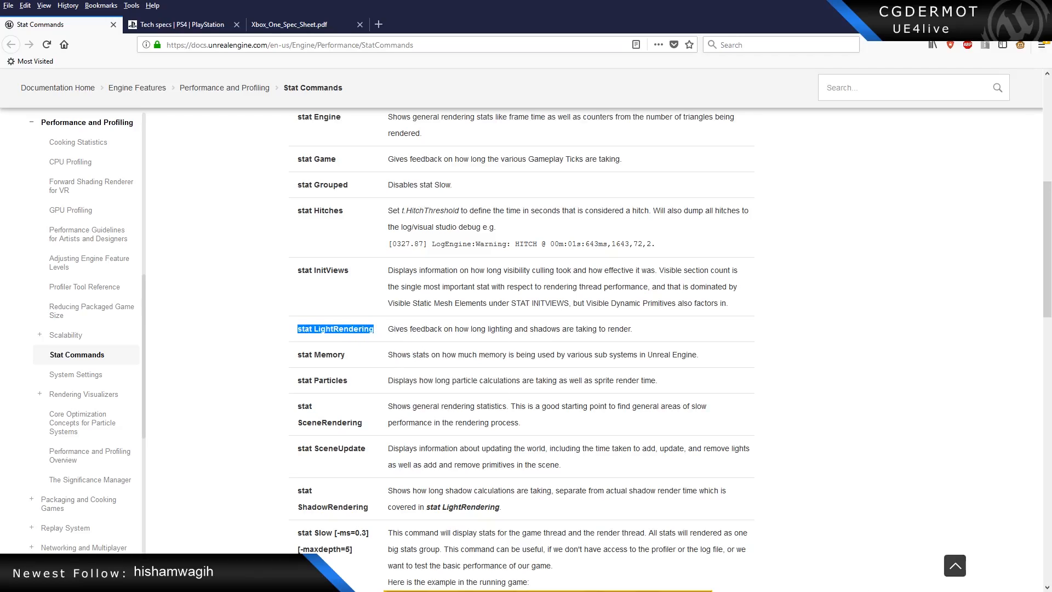
Switch back to Unreal Editor, start a new play session in the woodland and run towards the cottages.
key(alt+Tab)
right_drag(541, 250, 487, 251)
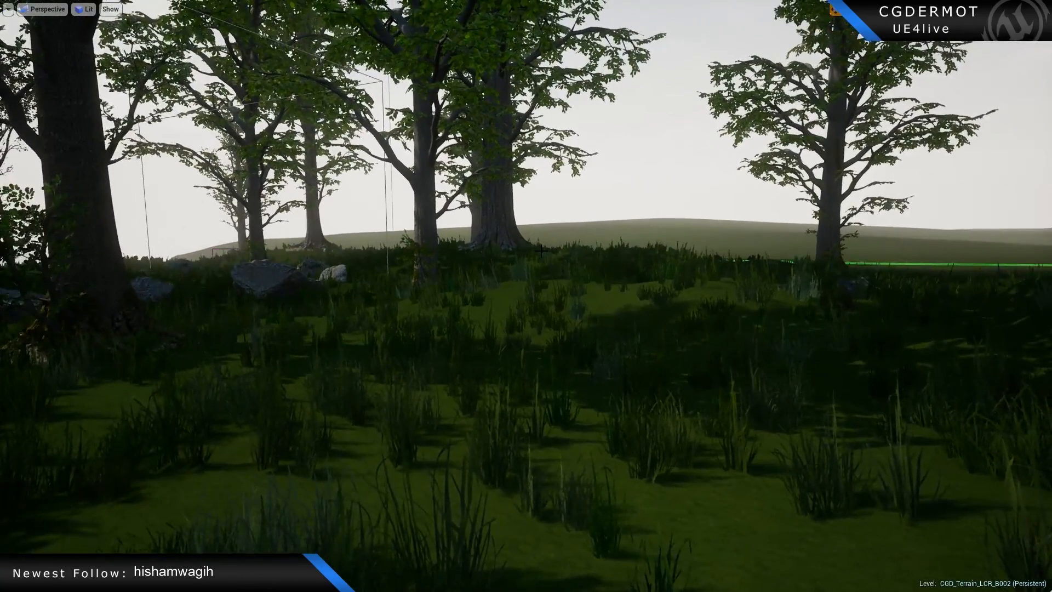
key(alt+p)
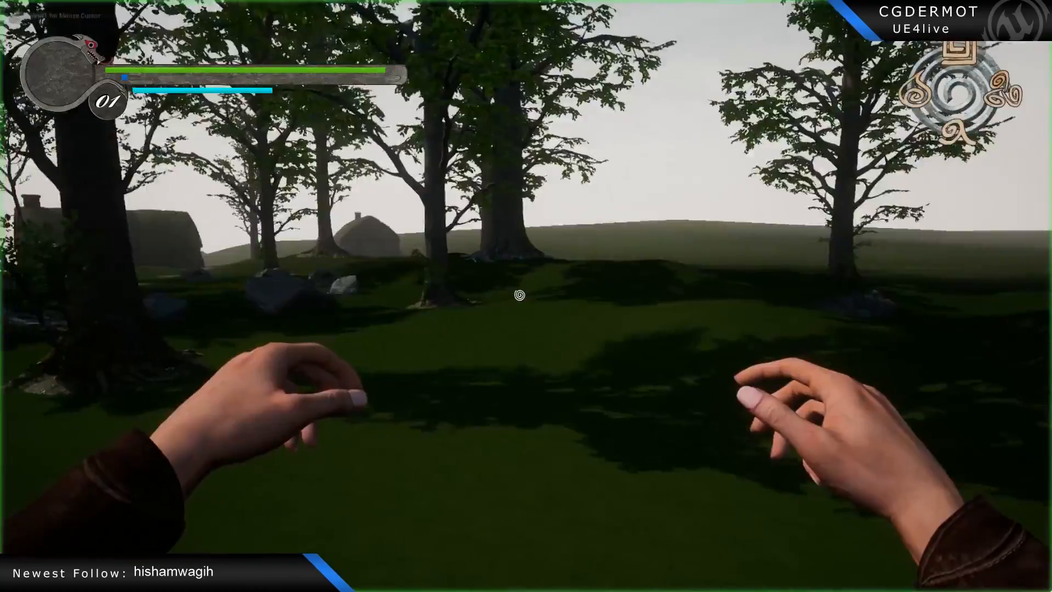
key(w)
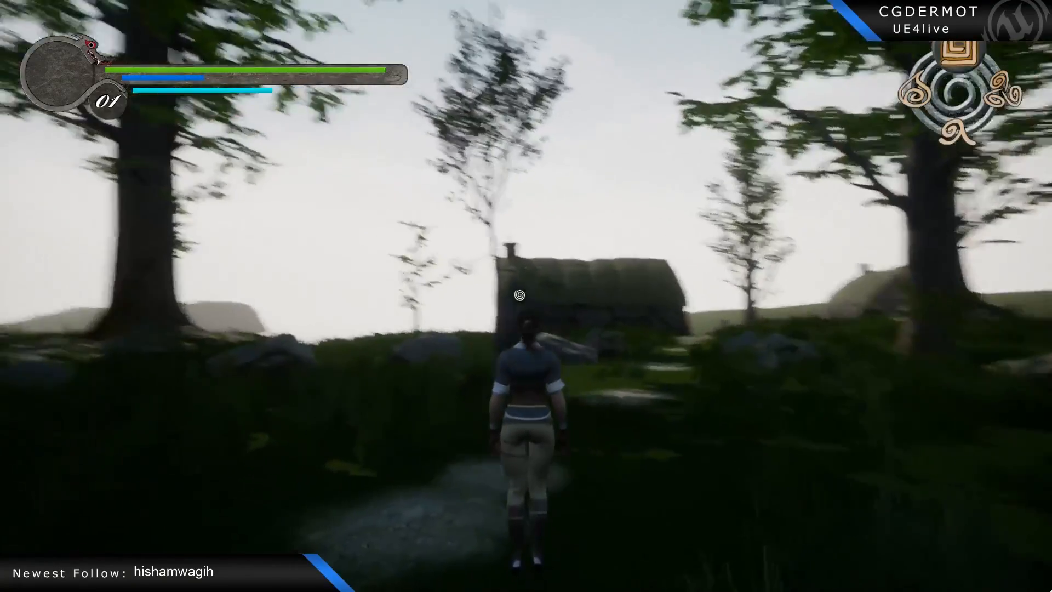
Set the time of day to night with the in-game time selector and run towards the standing stone.
key(t)
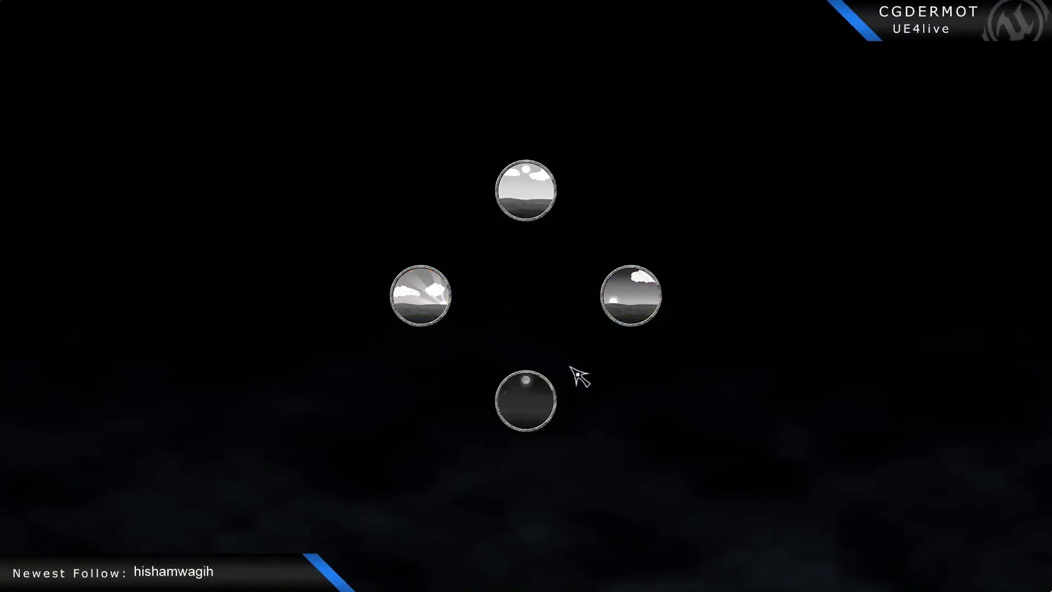
click(530, 398)
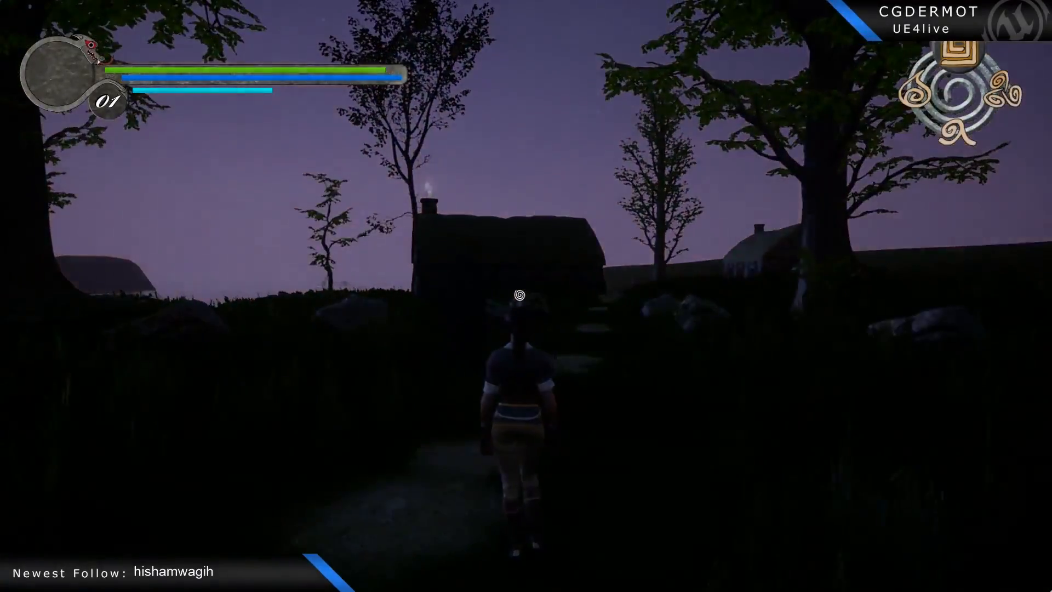
key(w)
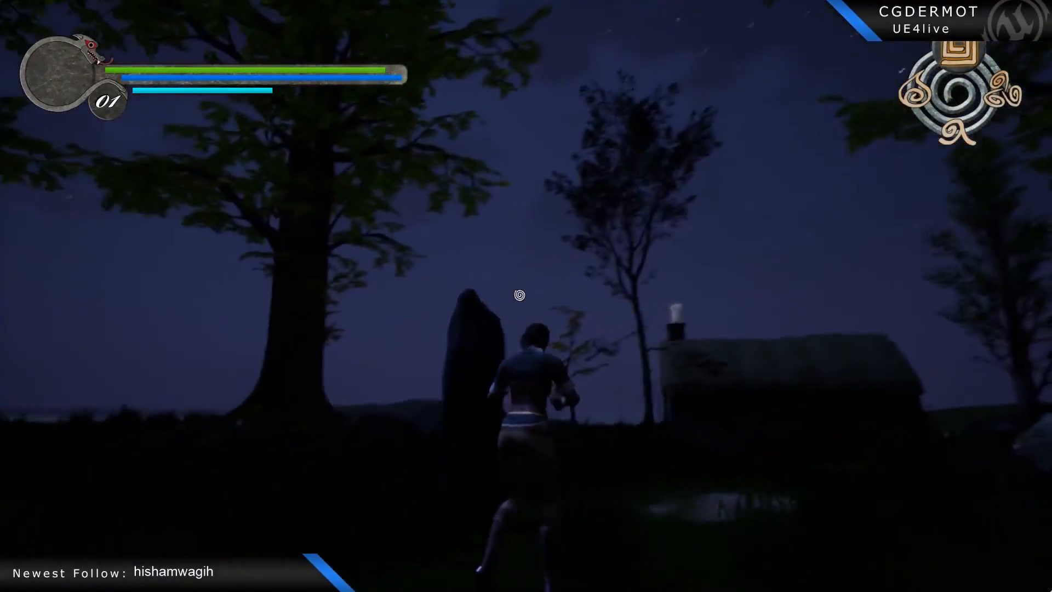
Set the time of day to midday with the in-game time selector and run along the path to the cottages.
key(t)
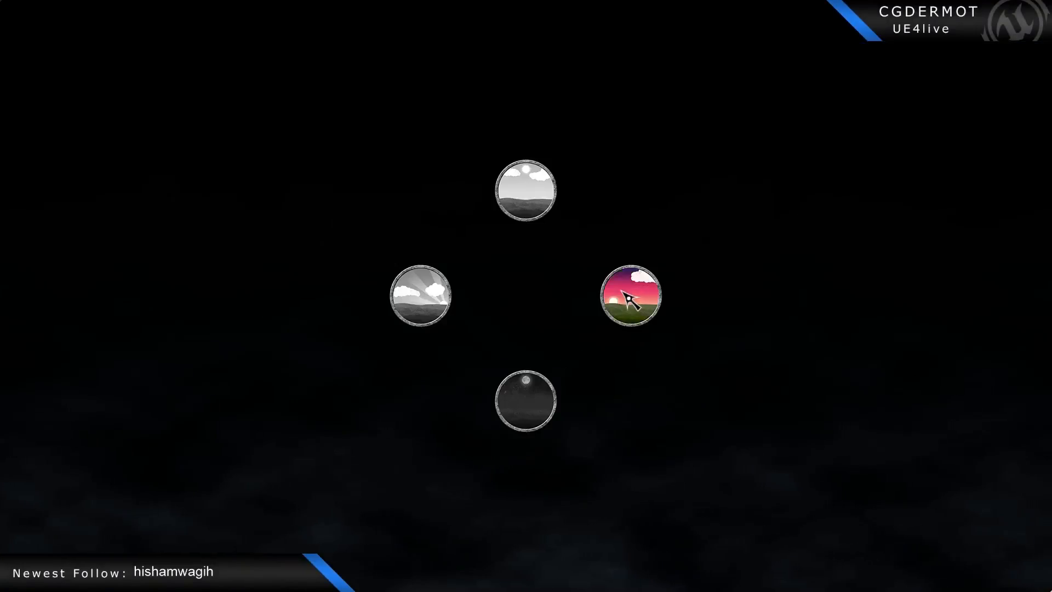
click(530, 204)
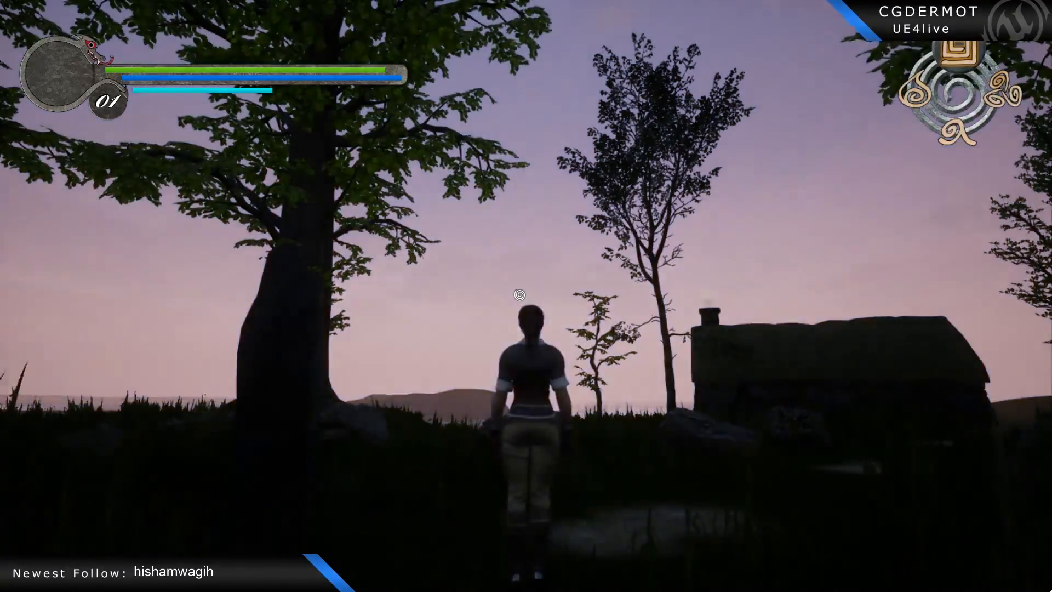
key(w)
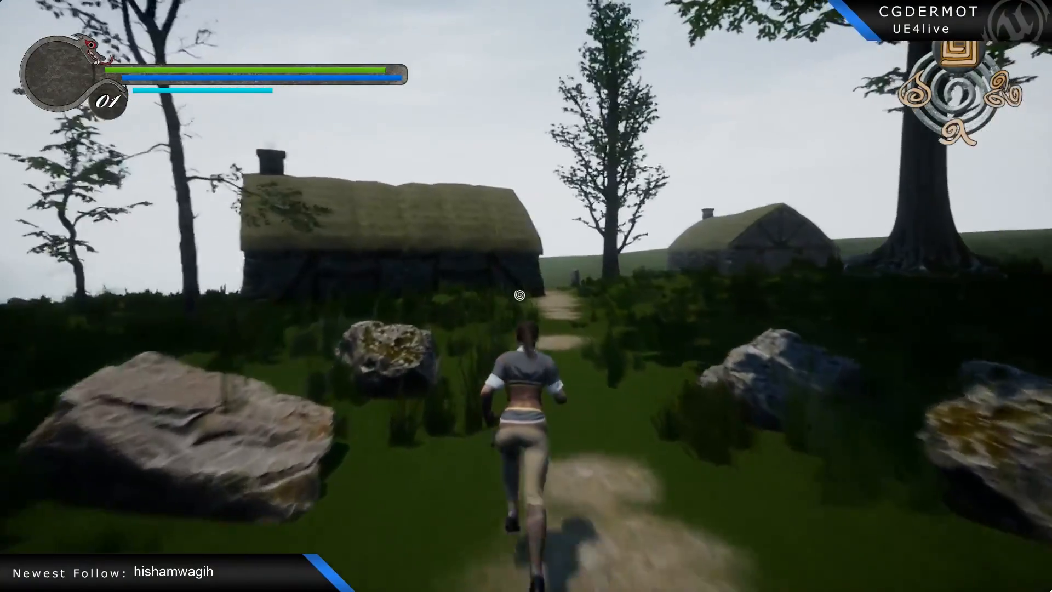
key(grave)
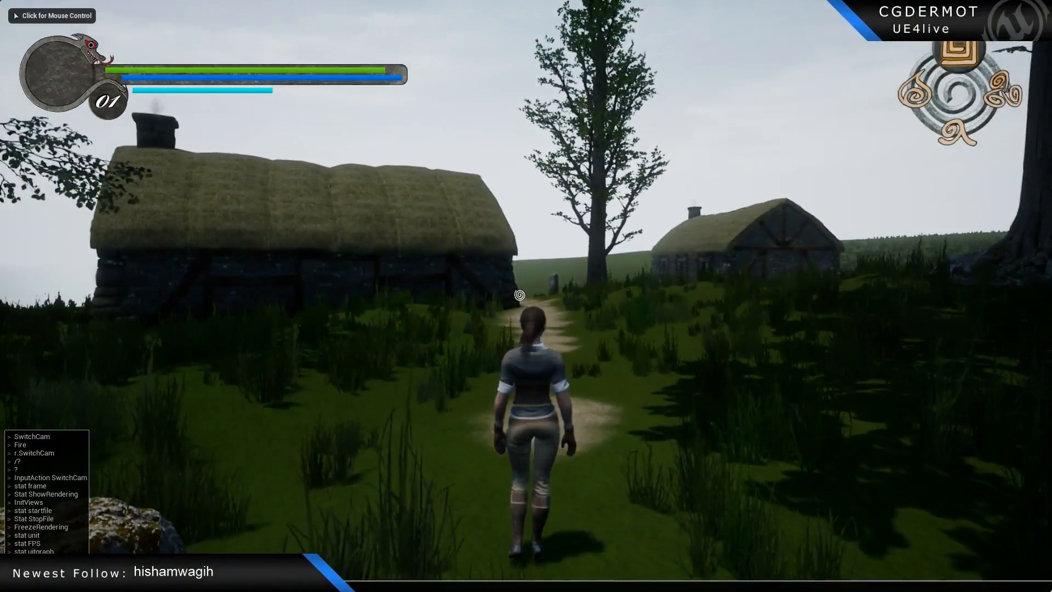
key(grave)
key(grave)
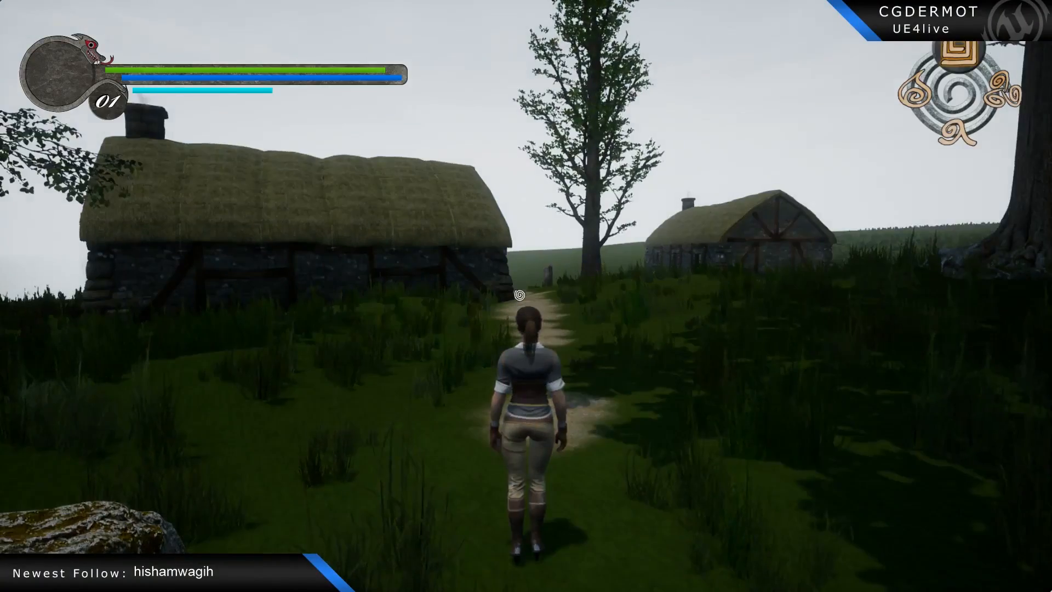
key(Escape)
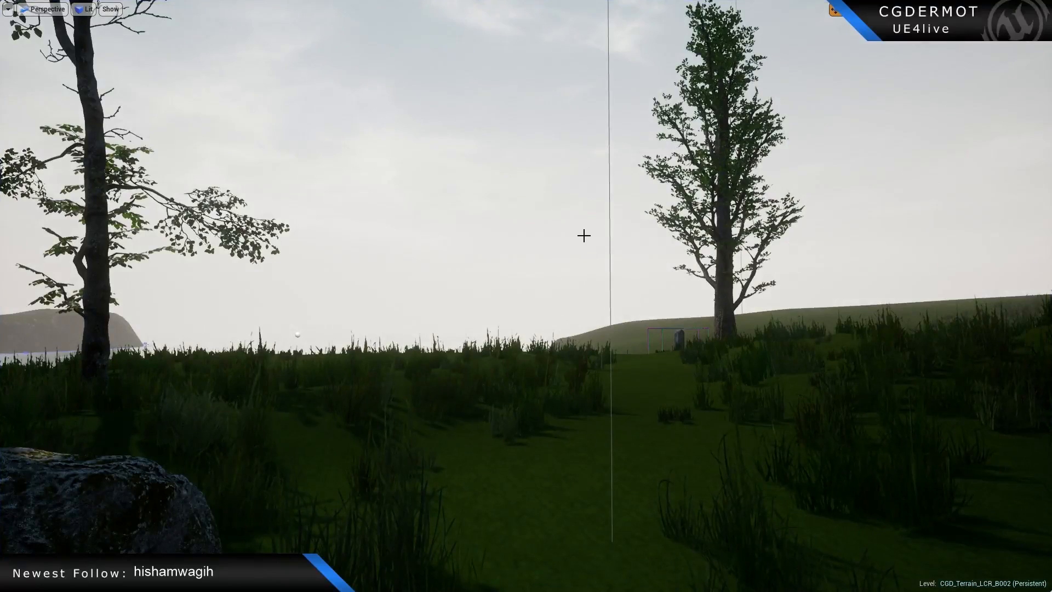
right_drag(376, 262, 340, 267)
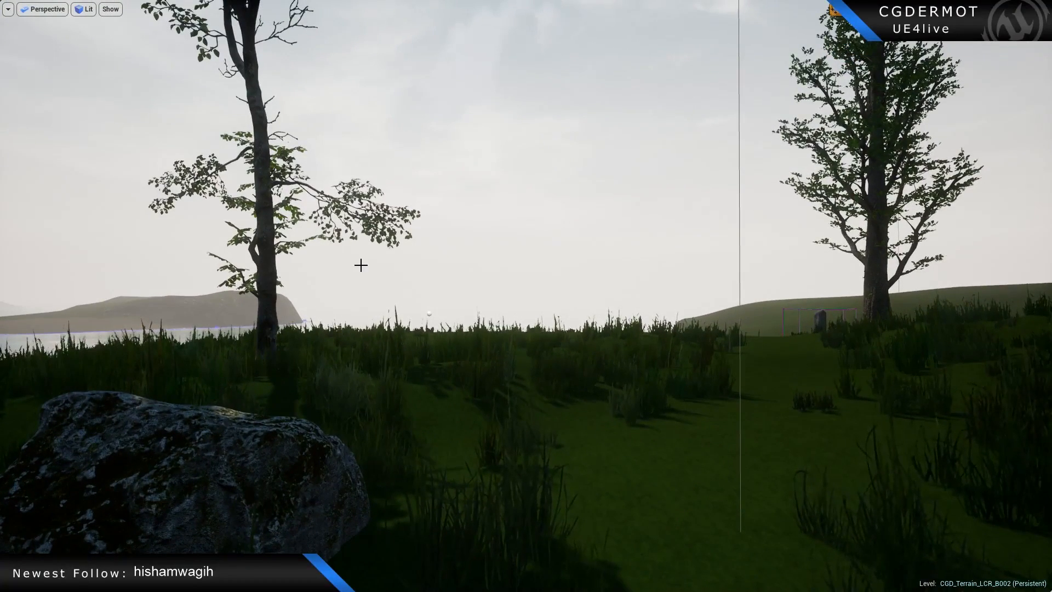
Start a new play session, run along the path to the cottages and display the light rendering statistics with the console.
key(alt+p)
key(w)
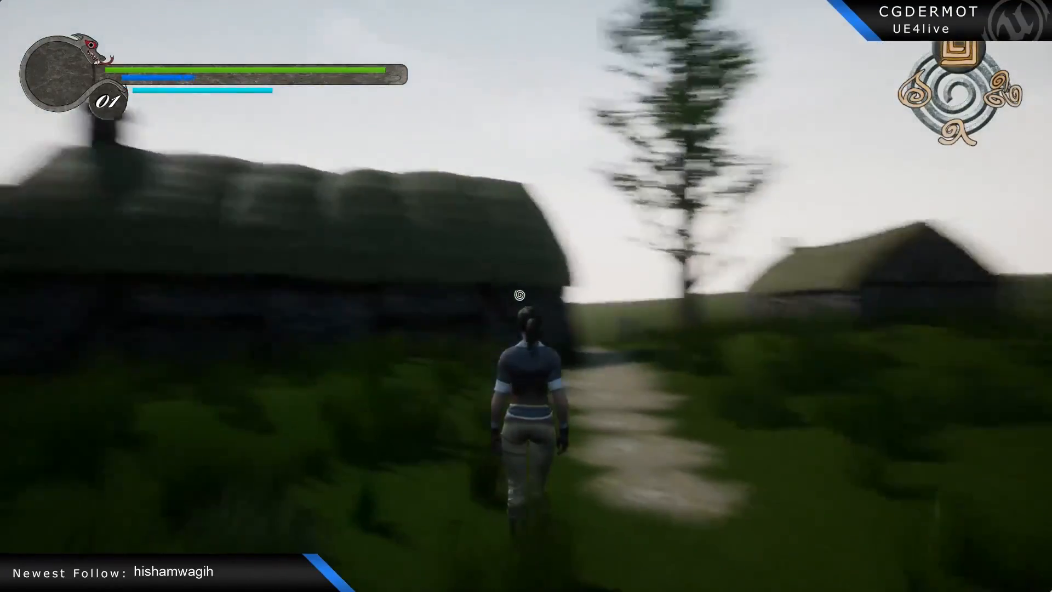
key(w)
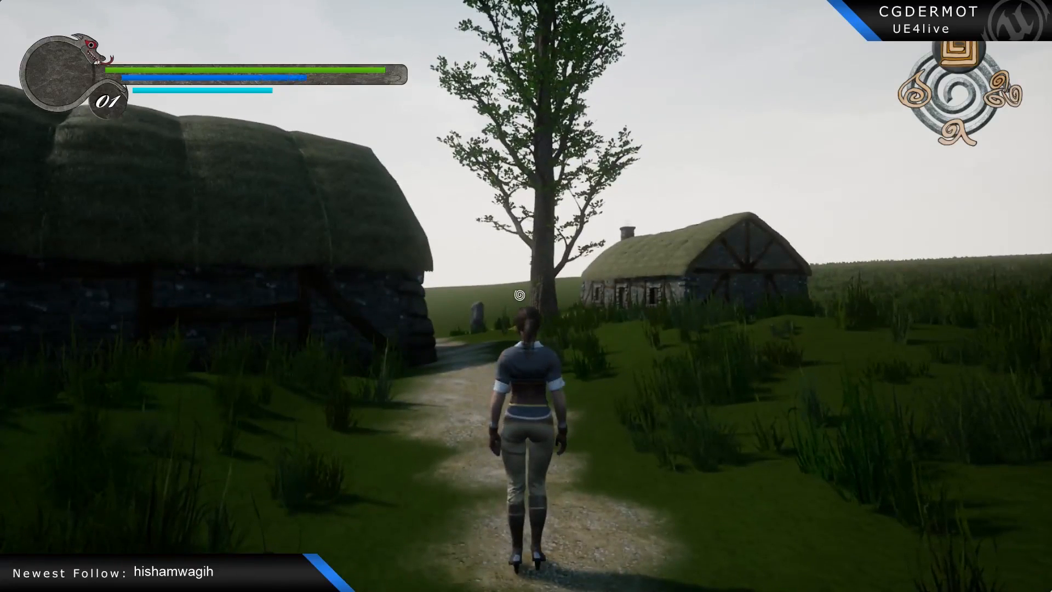
key(shift+F1)
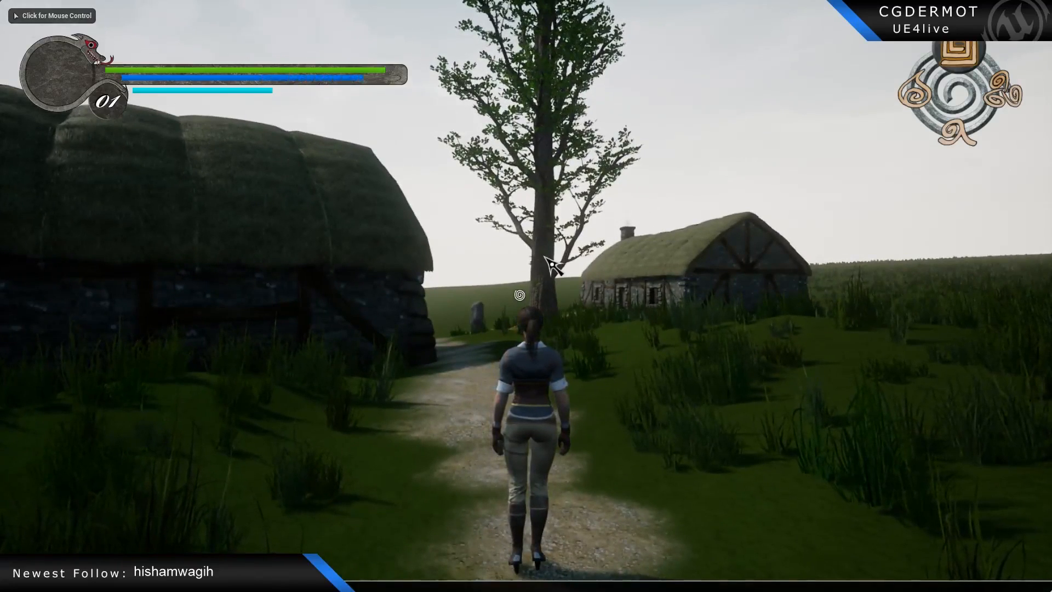
click(545, 257)
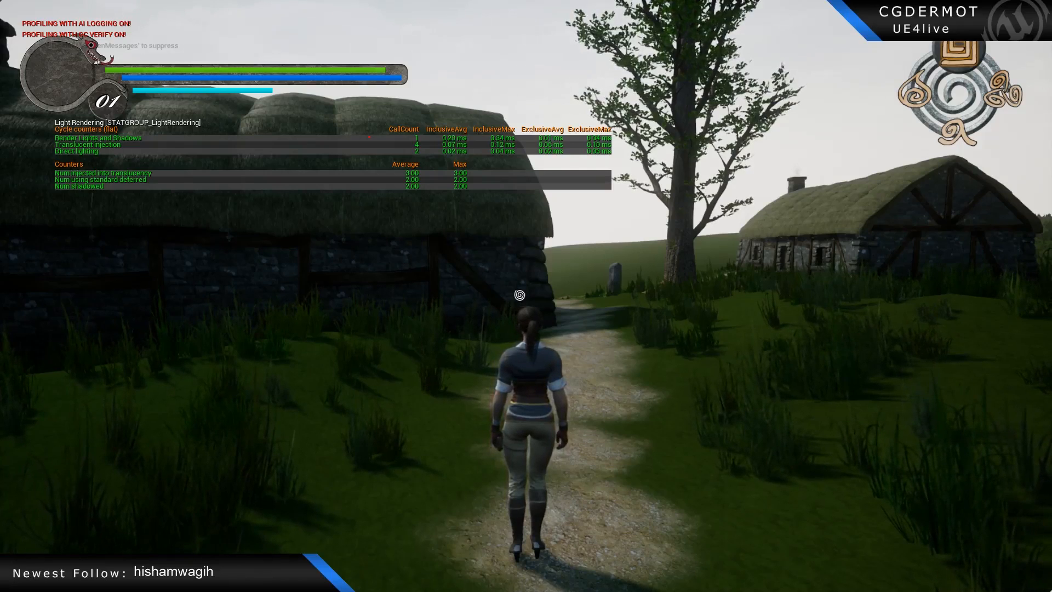
Run to the front of the nearby cottage, open its door and walk inside.
key(w)
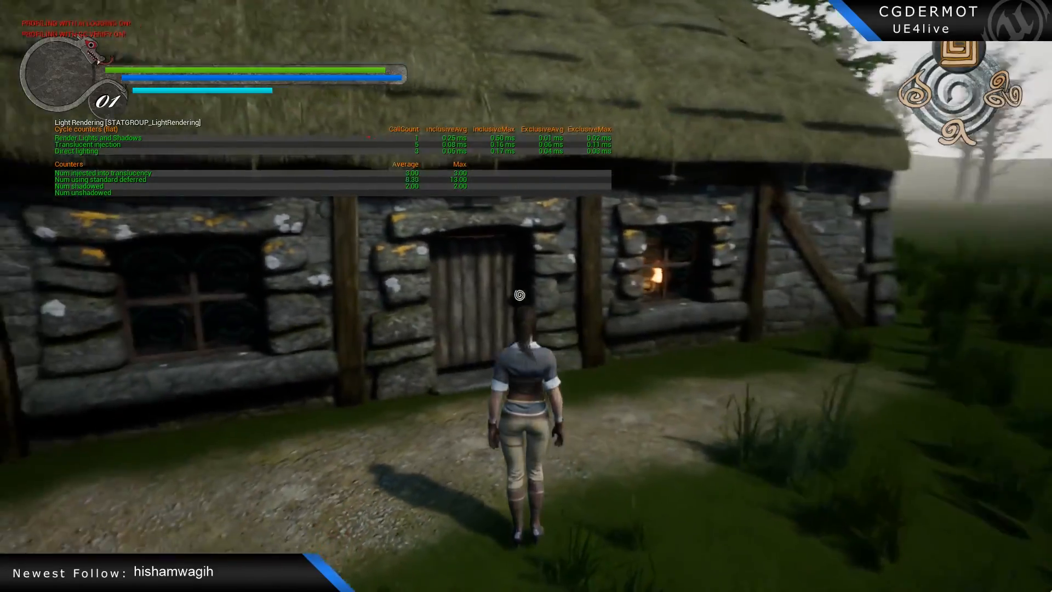
key(w)
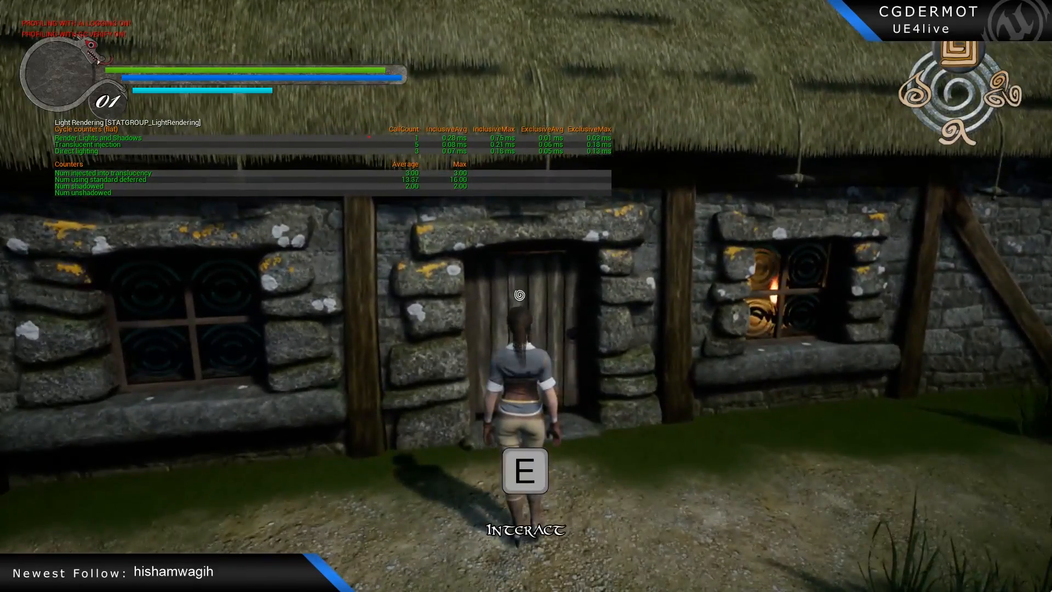
key(e)
key(s)
key(w)
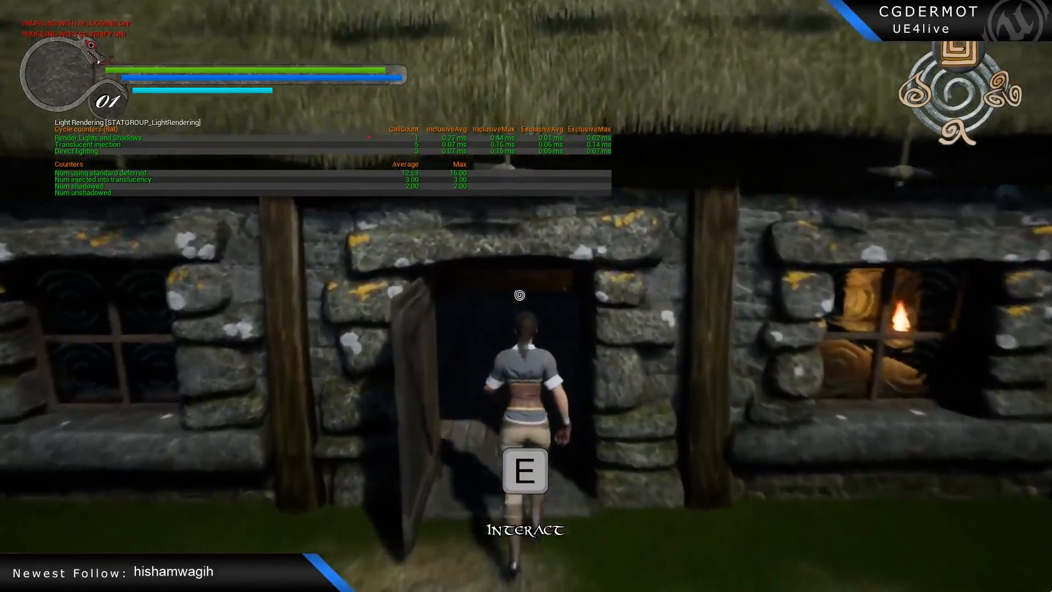
key(w)
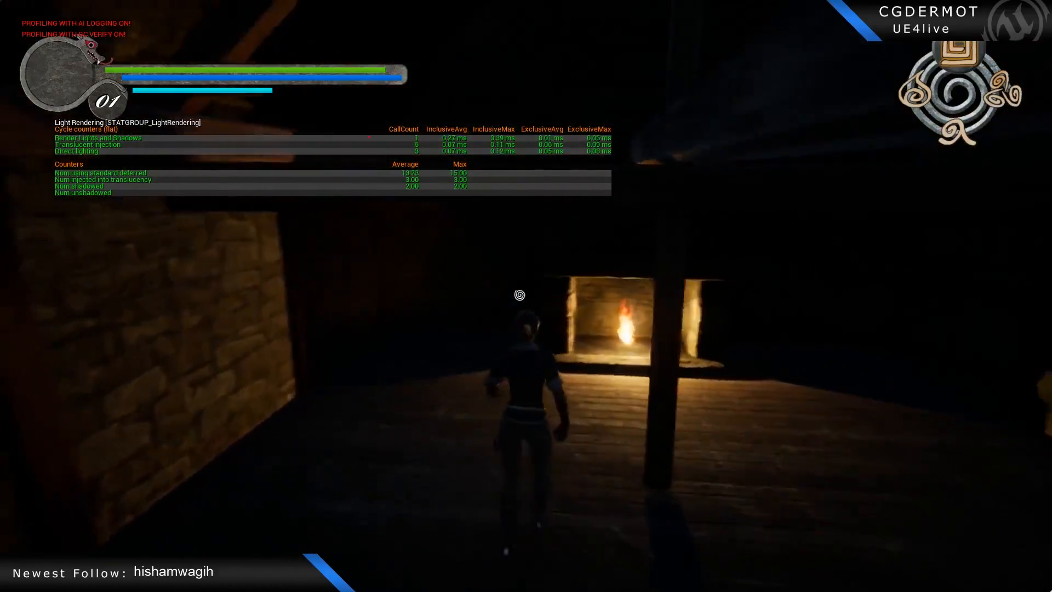
Walk around the cottage interior, facing the fireplace, windows and doorway in turn, to examine the light rendering statistics.
key(w)
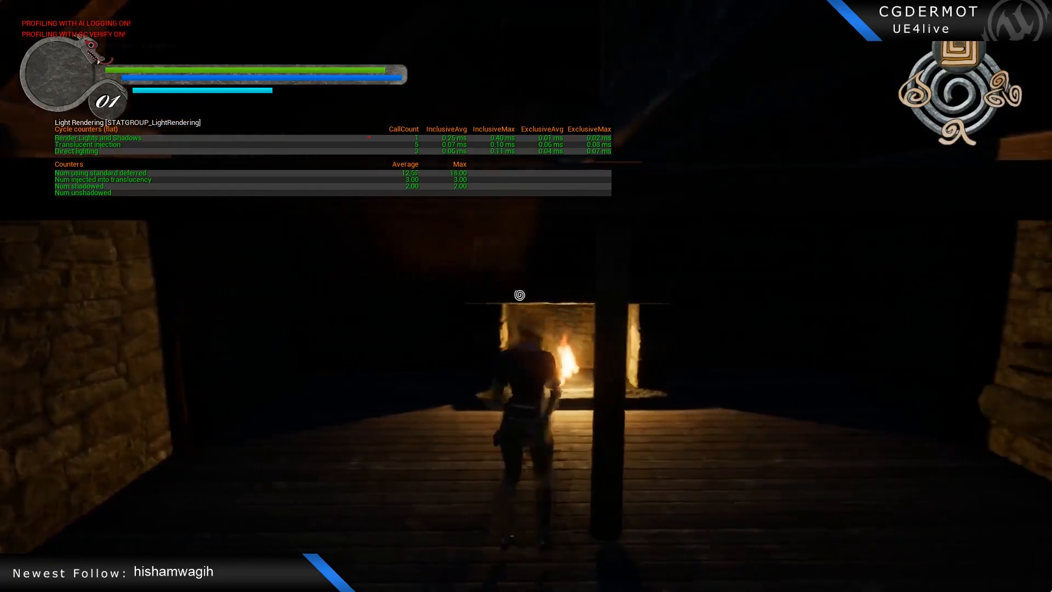
key(w)
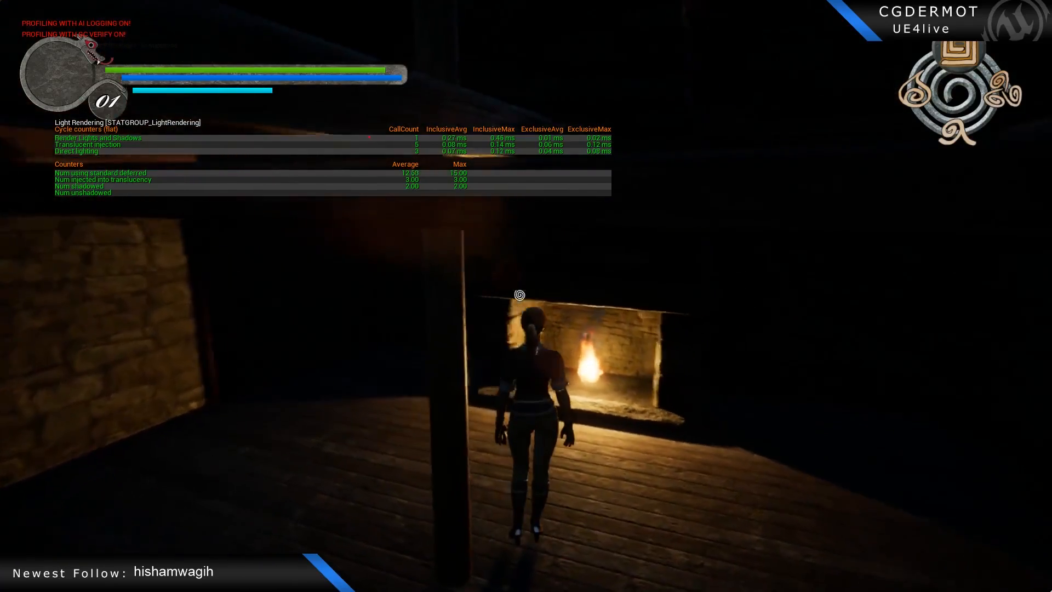
key(w)
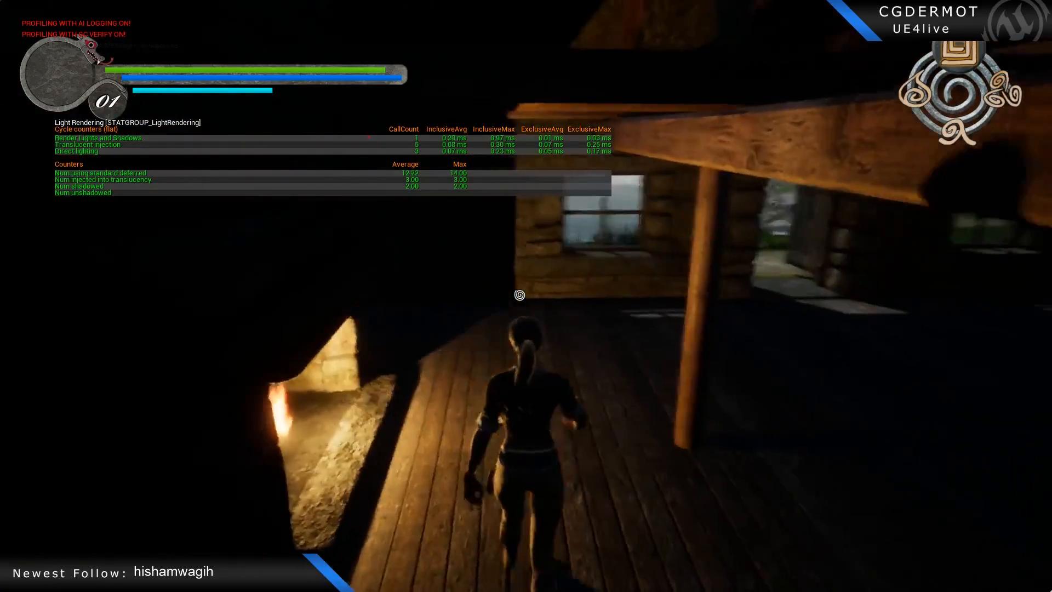
key(w)
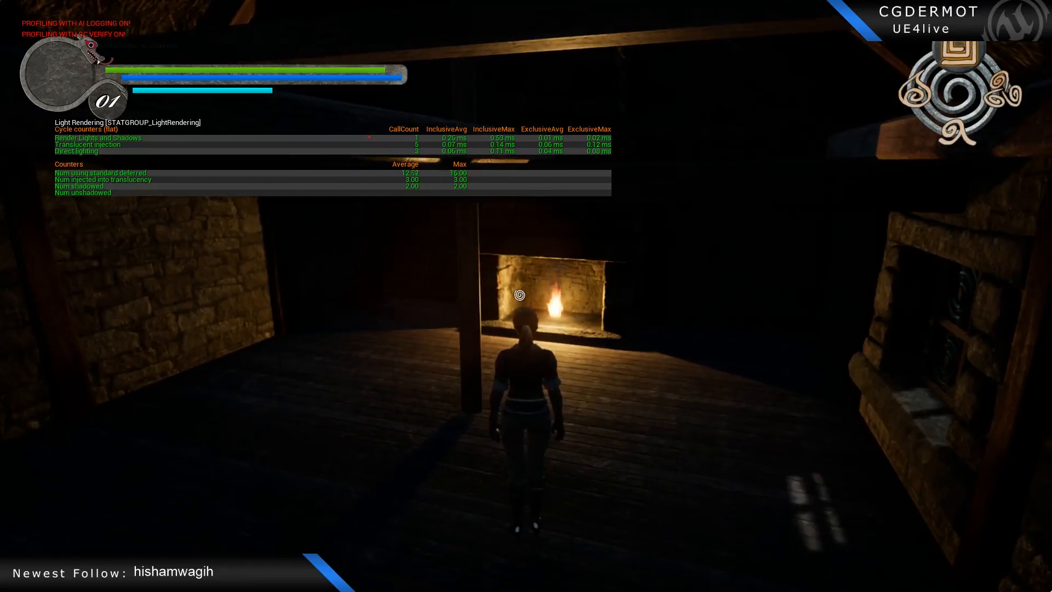
key(a)
key(a)
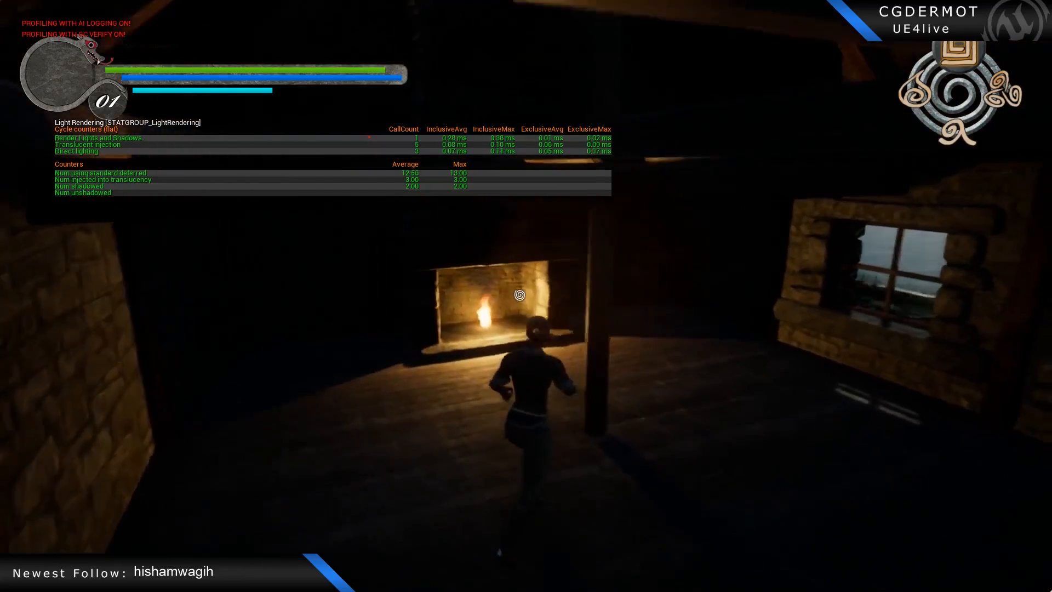
key(a)
key(d)
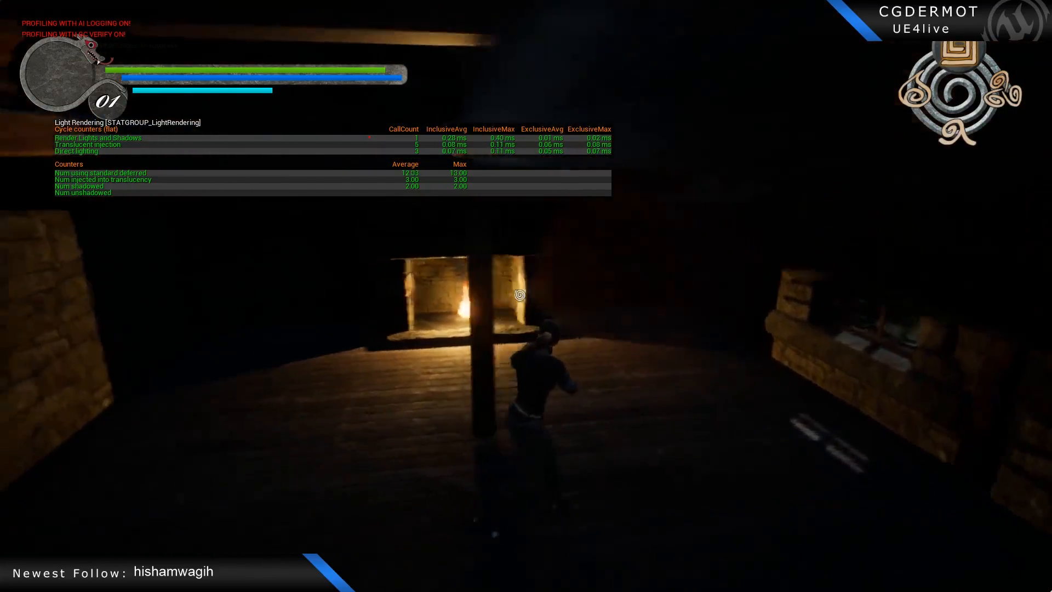
key(w)
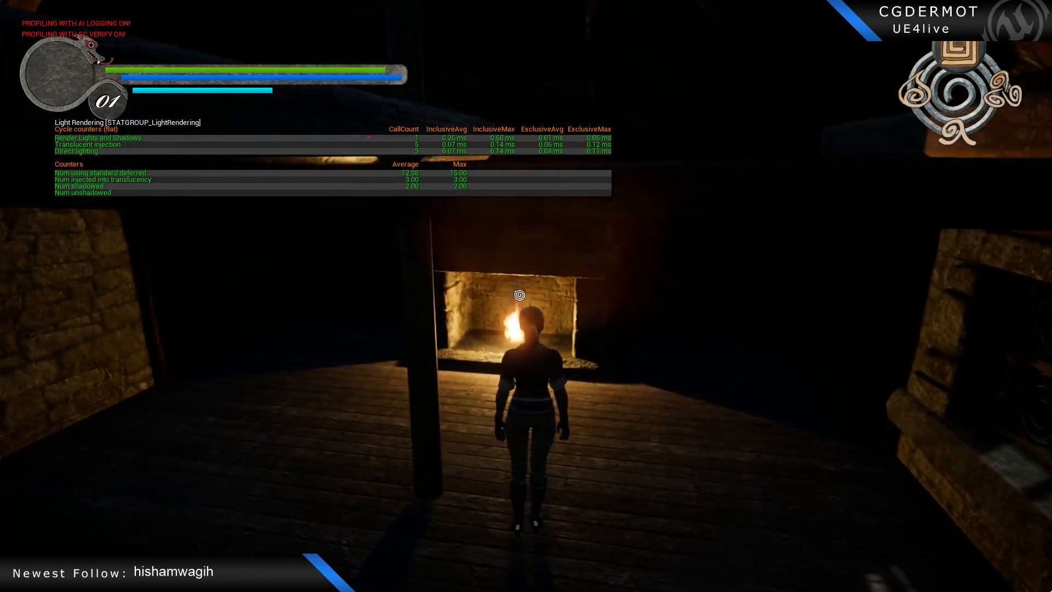
key(s)
key(a)
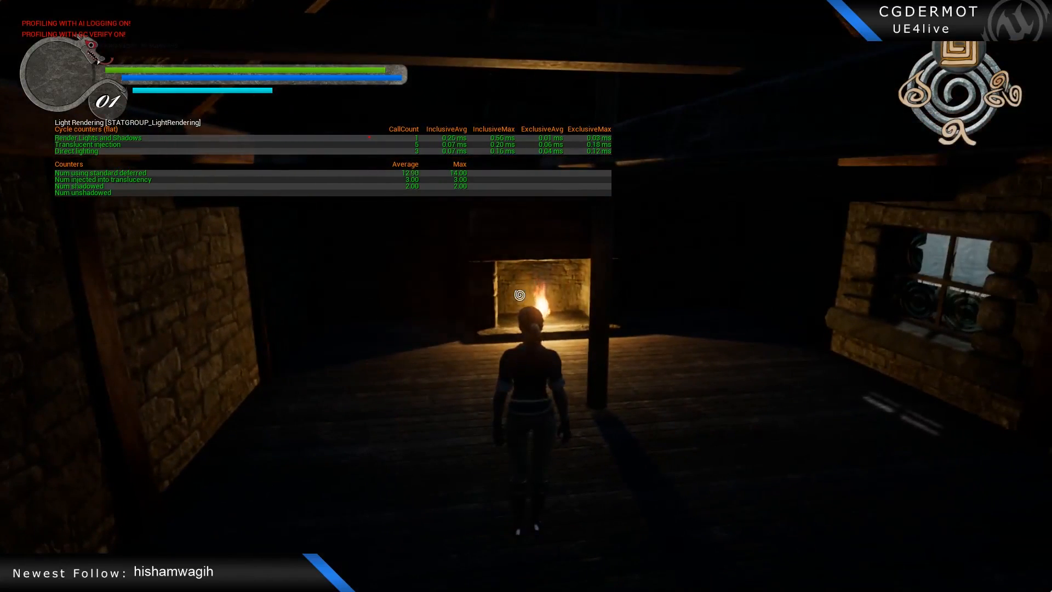
key(w)
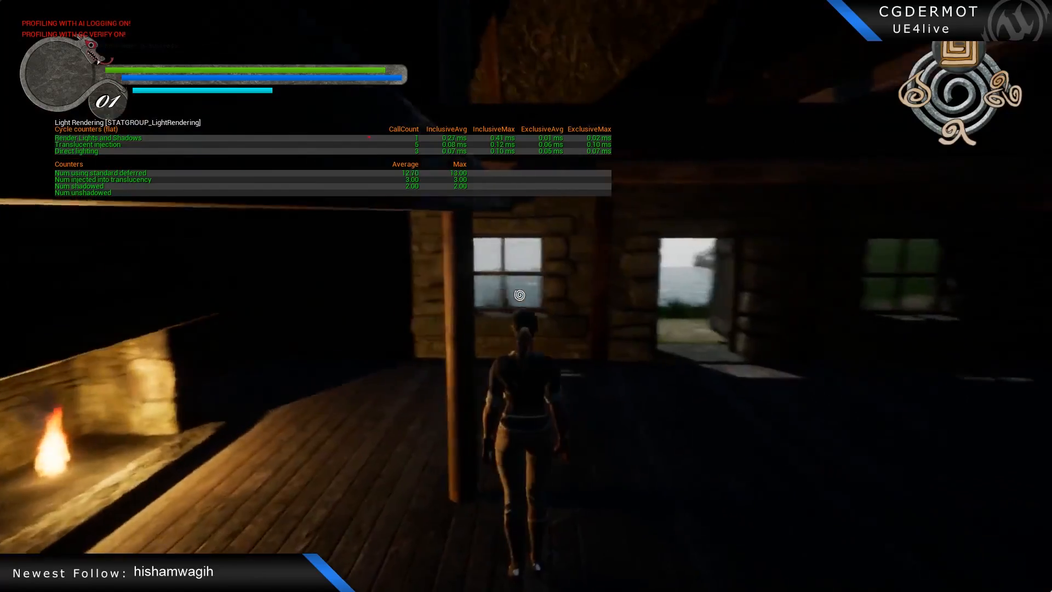
key(w)
key(s)
key(d)
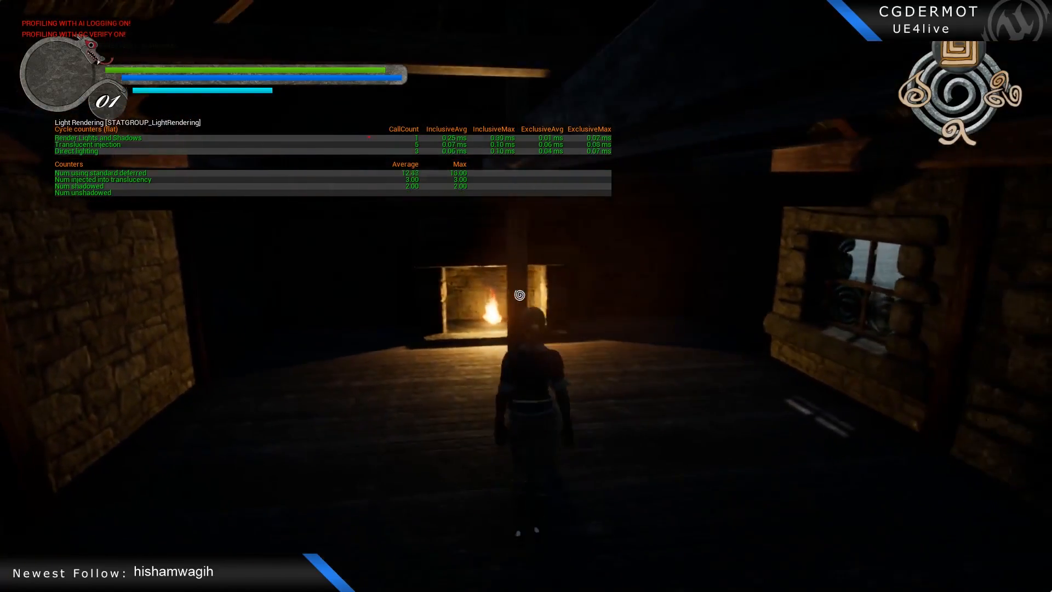
key(a)
key(w)
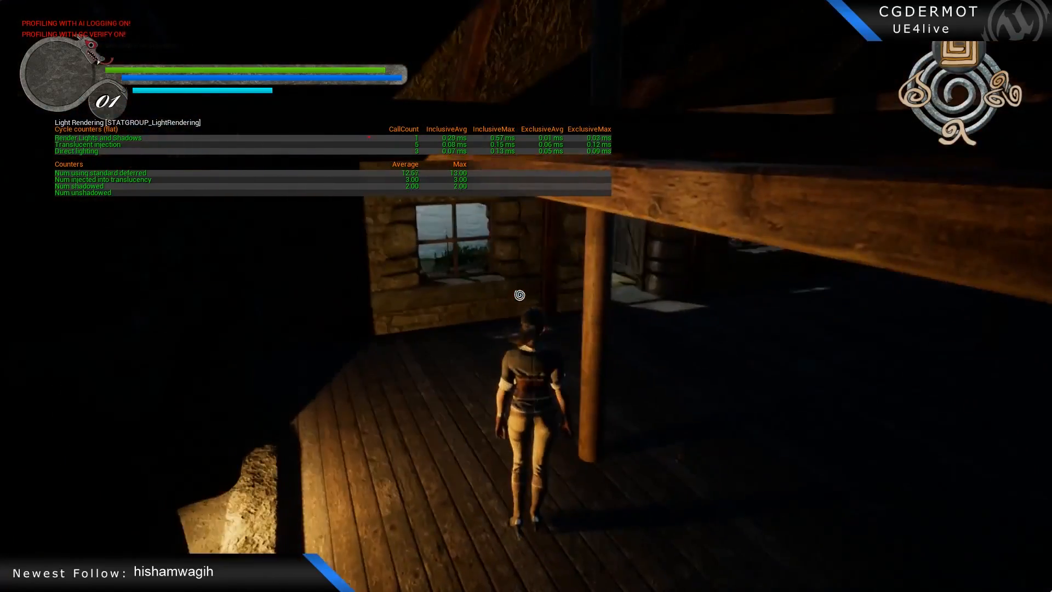
key(w)
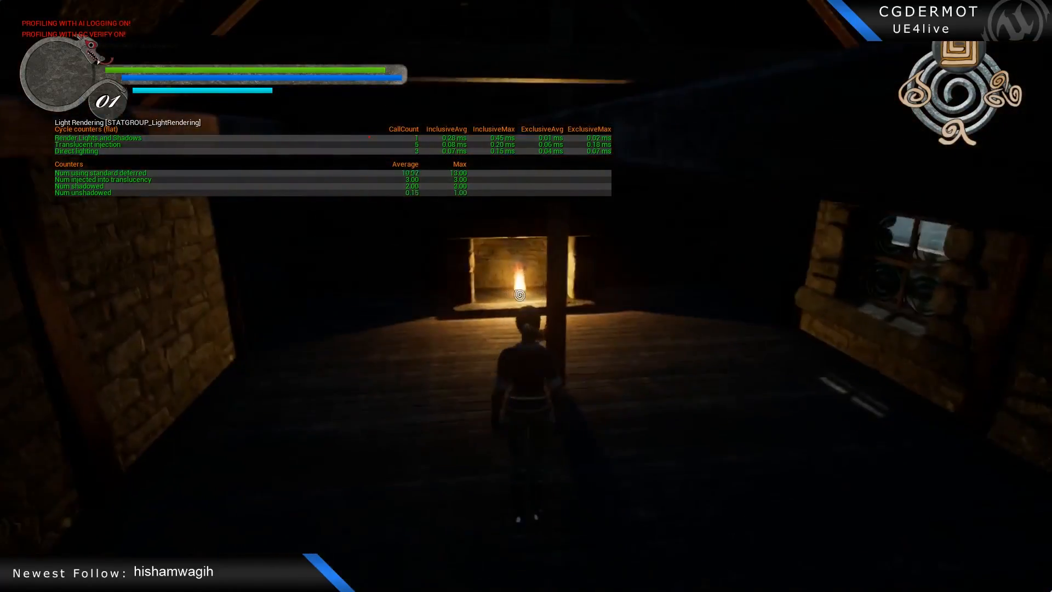
key(w)
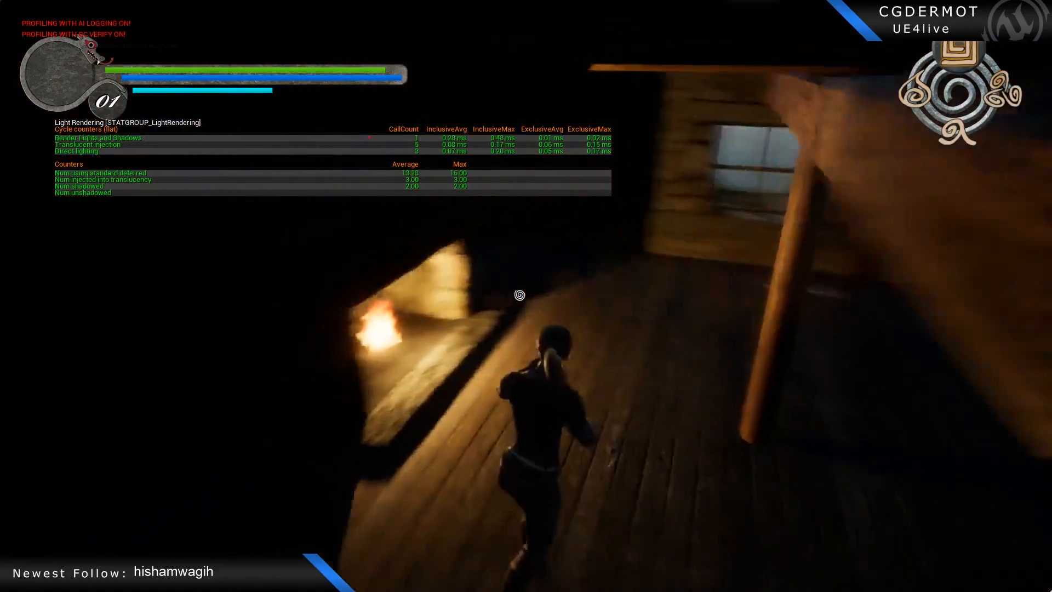
key(w)
key(d)
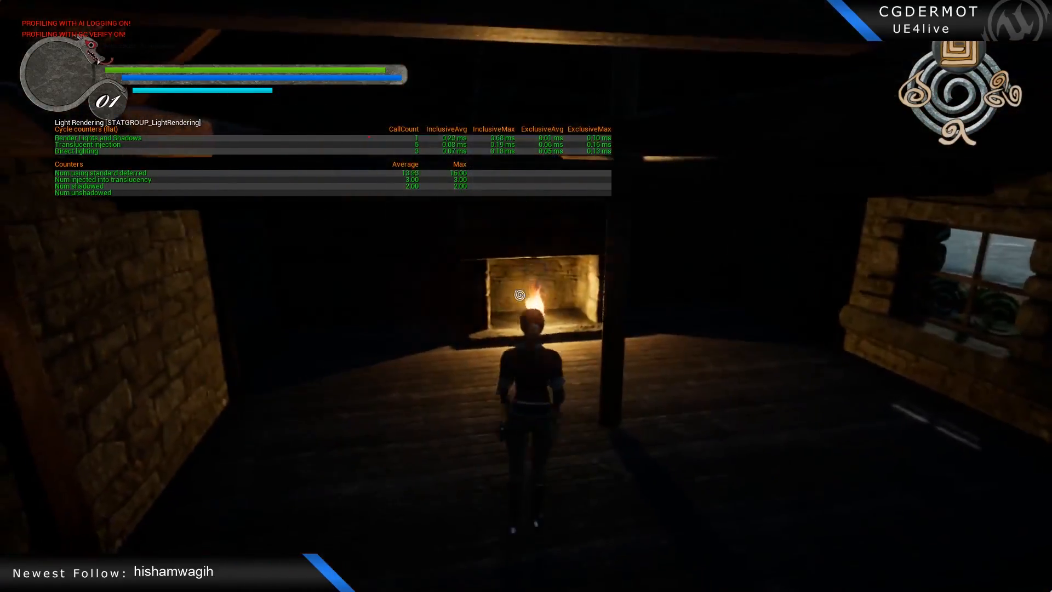
key(s)
key(w)
key(w)
Stop the play session, fly the editor view to the cottage beside the woodland and select it.
key(Escape)
right_drag(558, 335, 293, 335)
key(d)
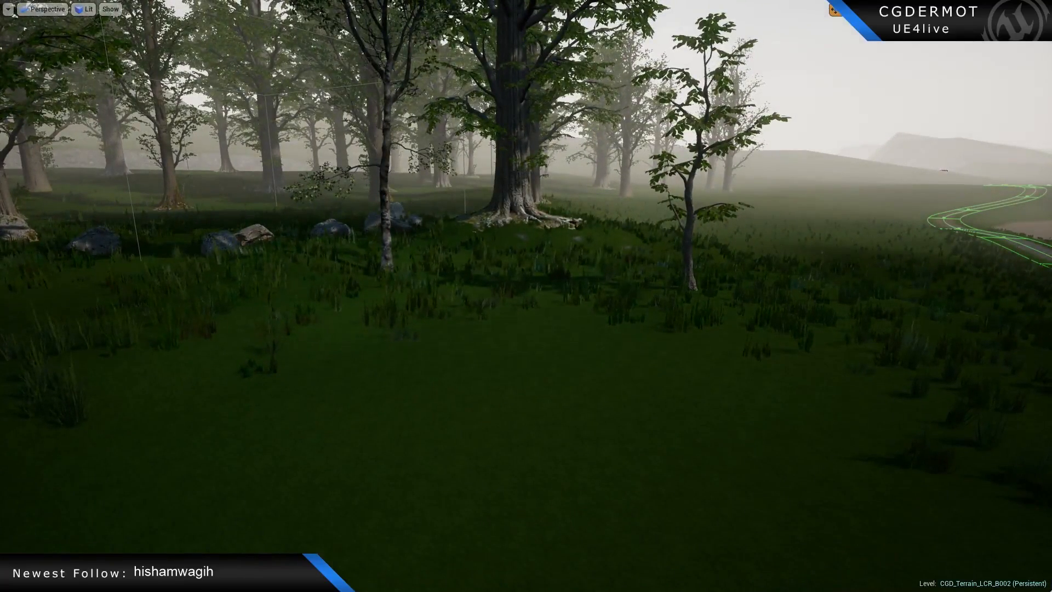
key(s)
right_drag(294, 334, 137, 337)
key(s)
right_click(704, 258)
click(746, 271)
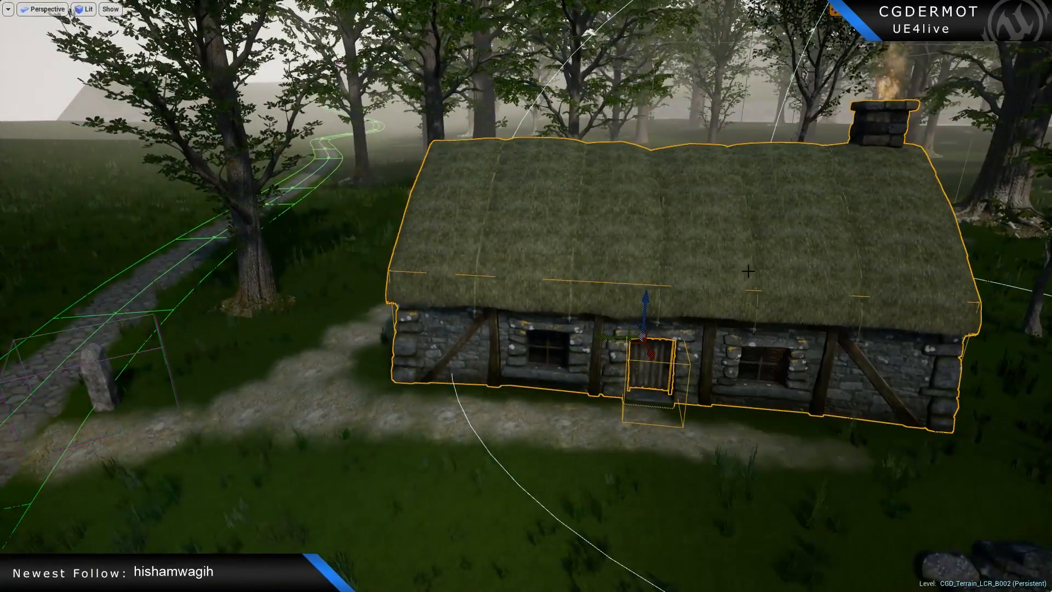
Examine the light radius of the selected cottage from its front, the curved stone wall and its gable end.
right_drag(800, 289, 909, 293)
key(a)
key(d)
key(w)
right_drag(526, 296, 427, 337)
key(w)
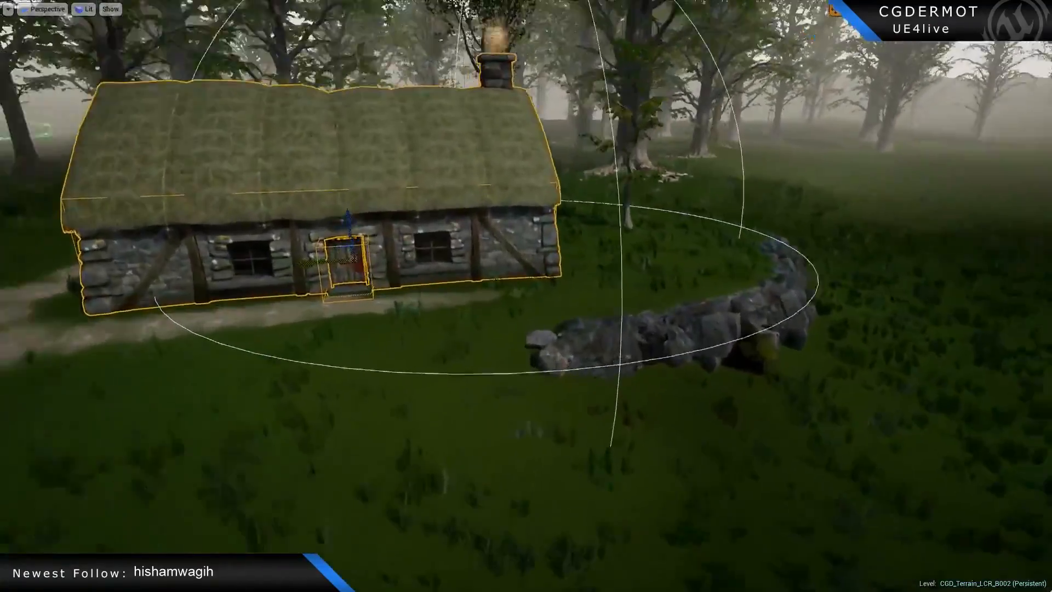
right_drag(588, 221, 522, 196)
key(w)
key(s)
key(d)
key(w)
key(s)
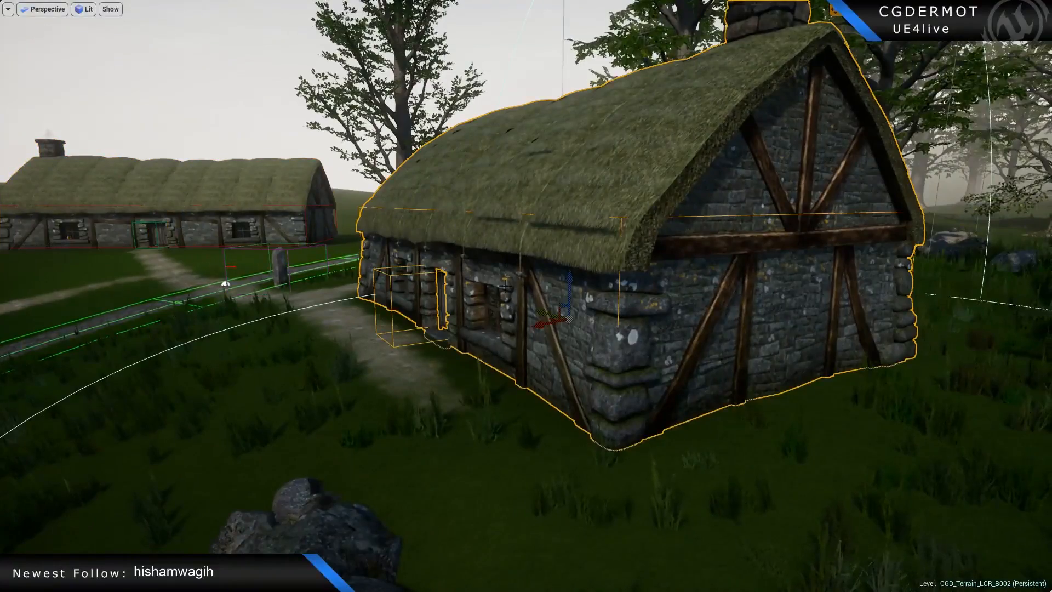
Examine the selected cottage's light radius in relation to the neighbouring cottage across the cobbled path.
right_drag(131, 208, 88, 200)
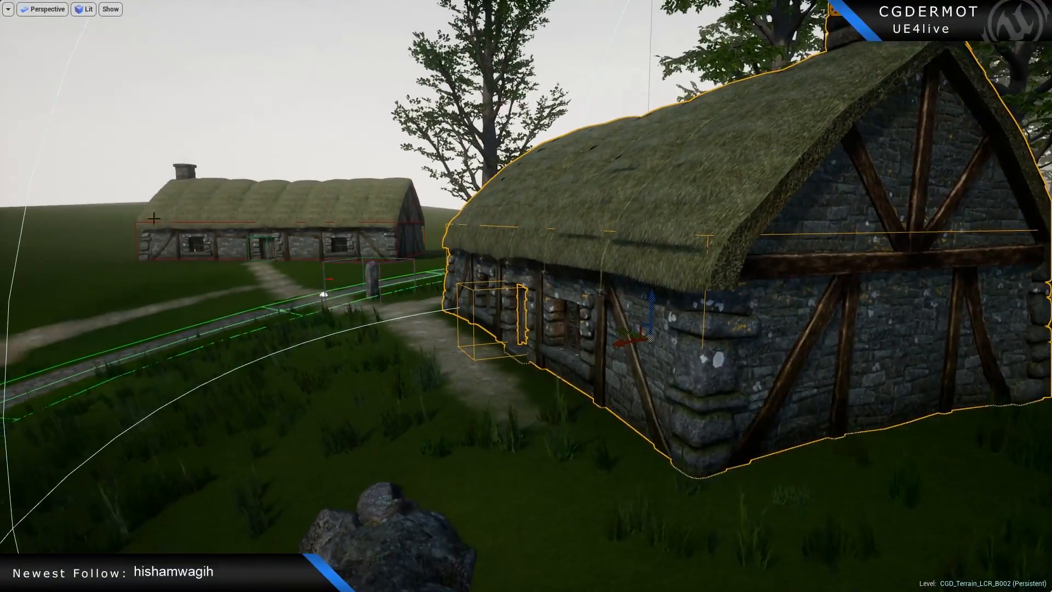
right_drag(639, 372, 607, 341)
key(w)
right_drag(390, 249, 525, 280)
key(a)
key(s)
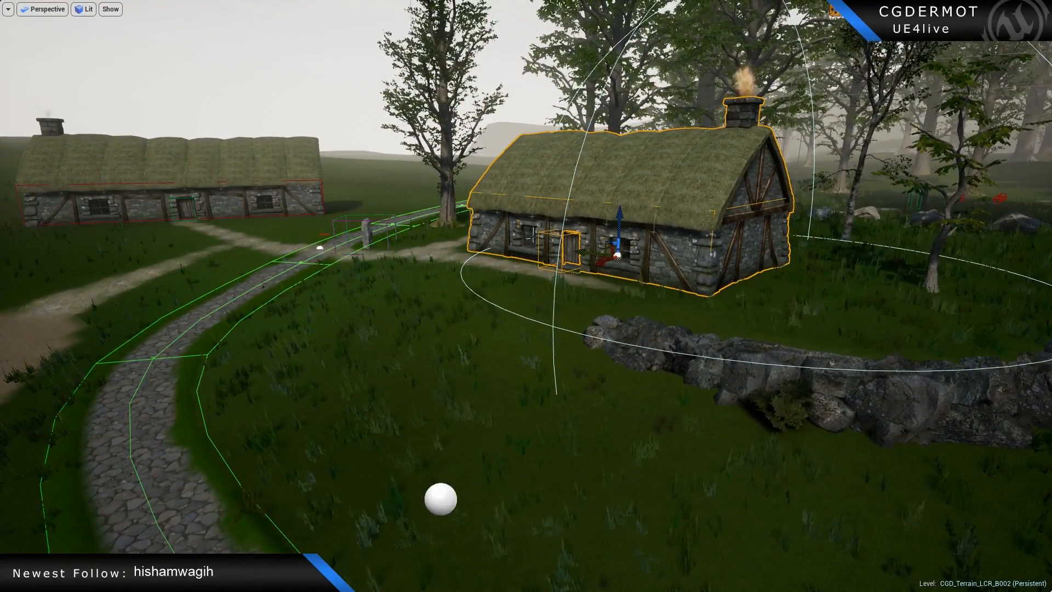
right_drag(525, 281, 469, 283)
right_drag(848, 205, 932, 230)
key(s)
key(w)
key(s)
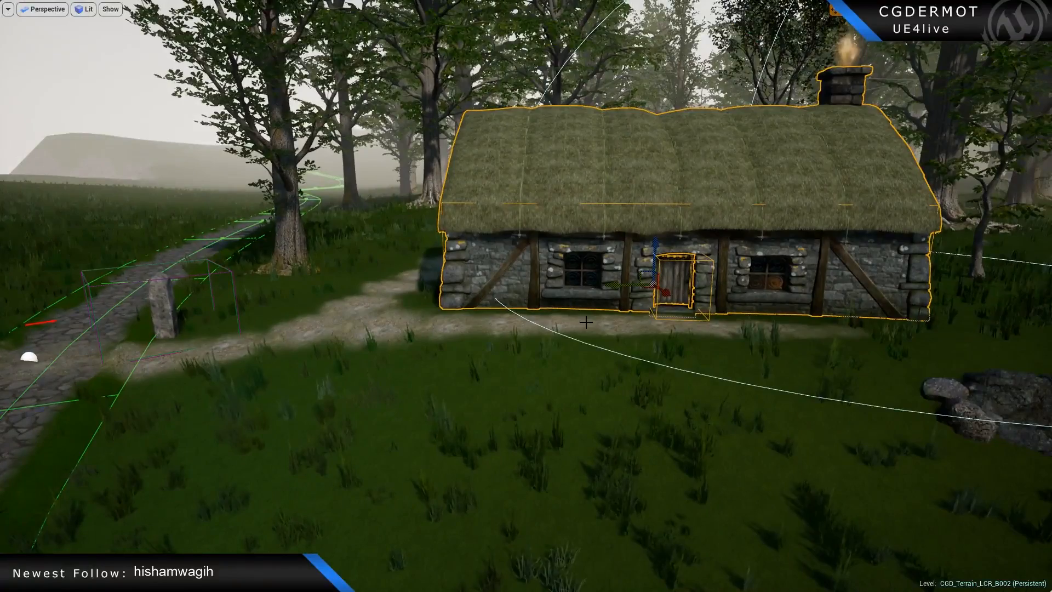
right_drag(931, 230, 520, 231)
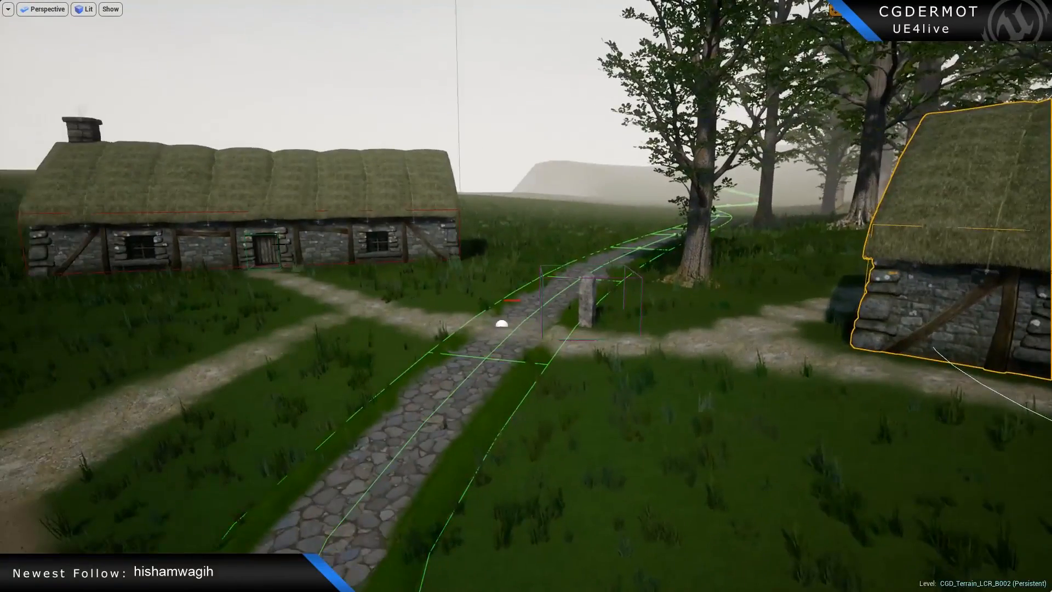
right_drag(795, 331, 652, 340)
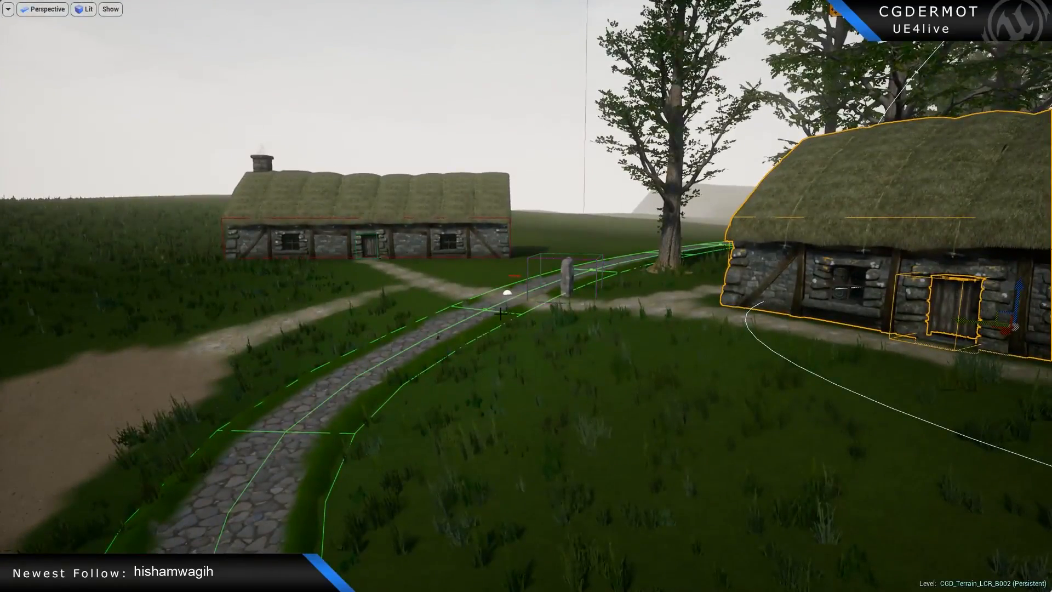
Fly the editor view into the woodland, start a play session there and run along the stepping-stone path.
right_drag(647, 285, 839, 250)
key(w)
right_drag(680, 289, 662, 283)
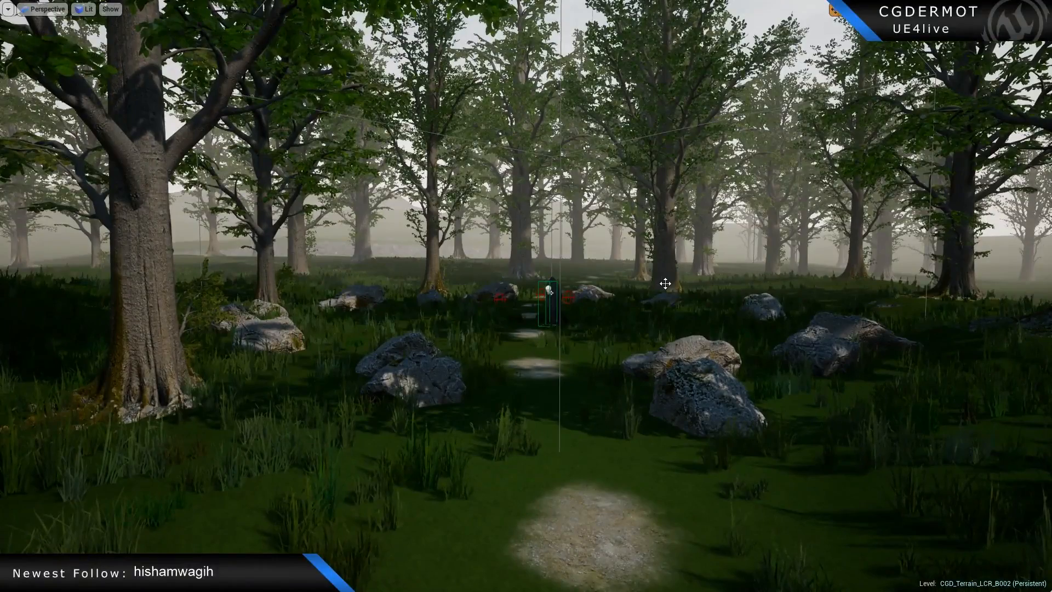
key(alt+p)
key(w)
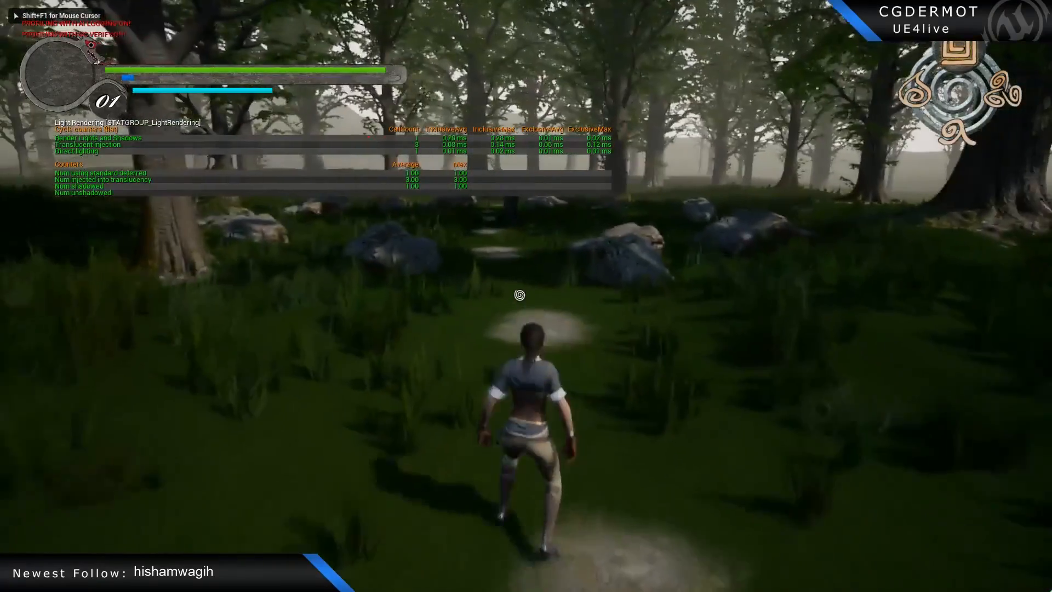
key(w)
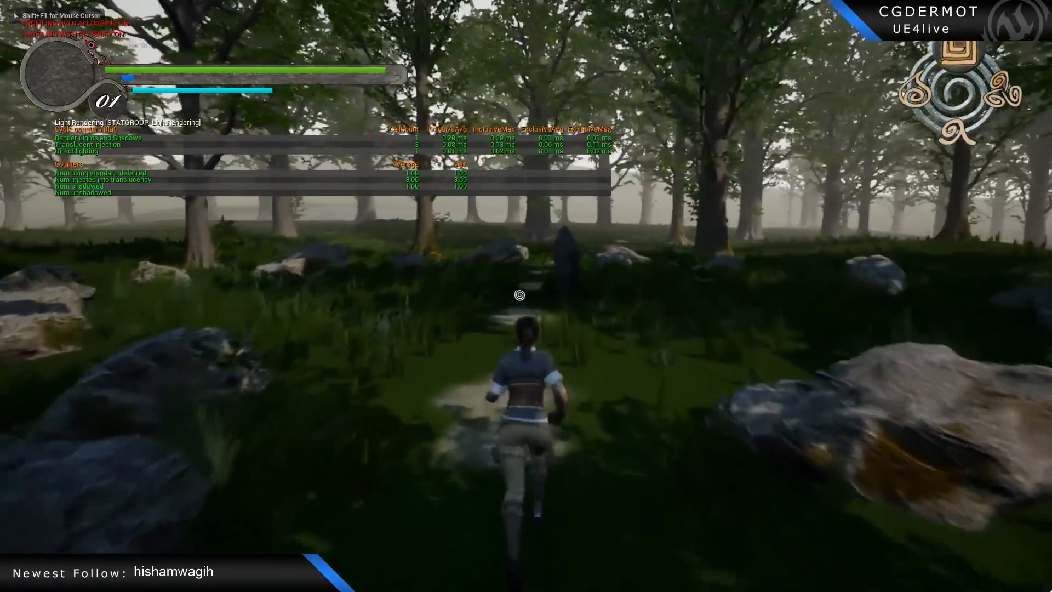
key(w)
Hide all statistics in the debug statistics overlay and display the Shadows statistics.
key(F1)
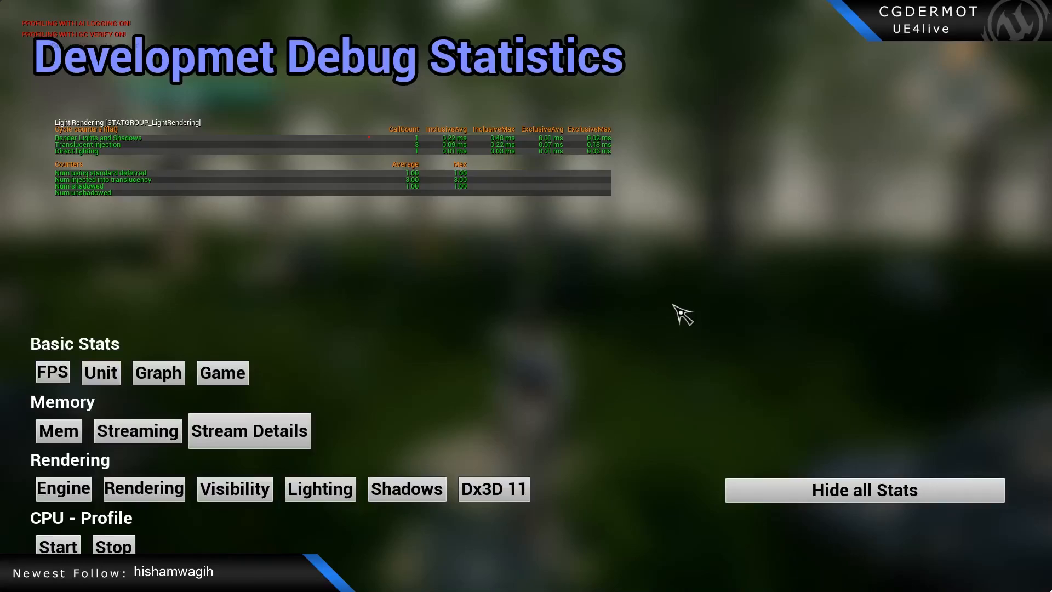
click(825, 490)
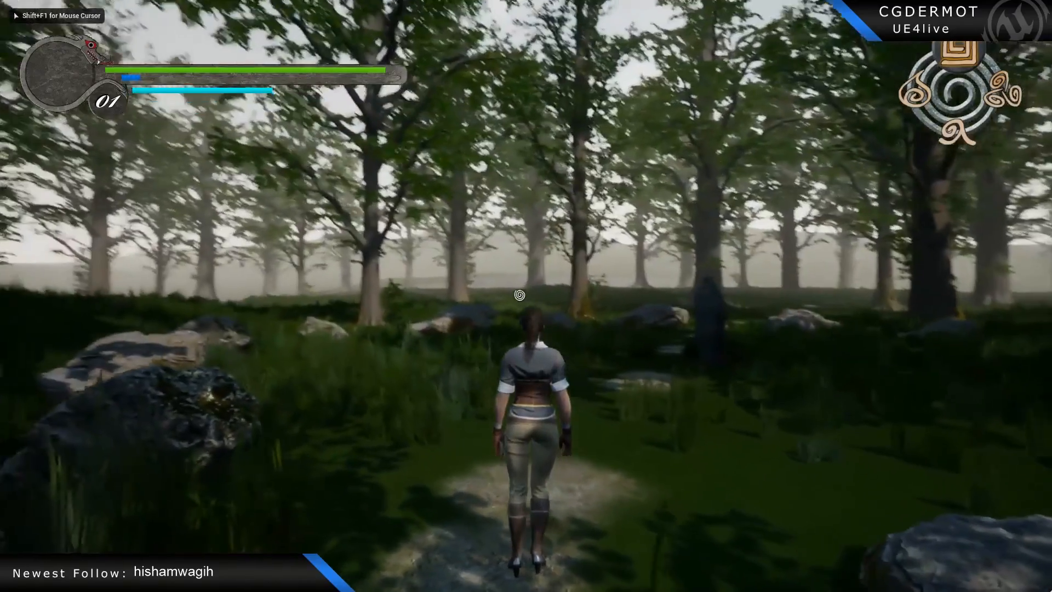
key(F1)
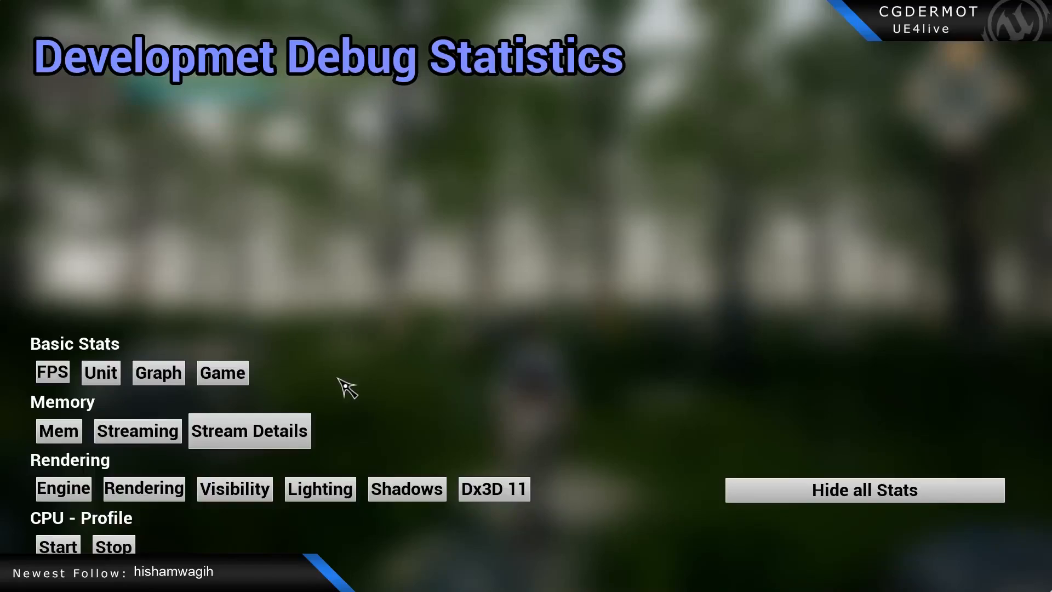
click(407, 489)
Walk among the mossy boulders and trees to examine the shadow rendering statistics in the shaded woodland.
key(w)
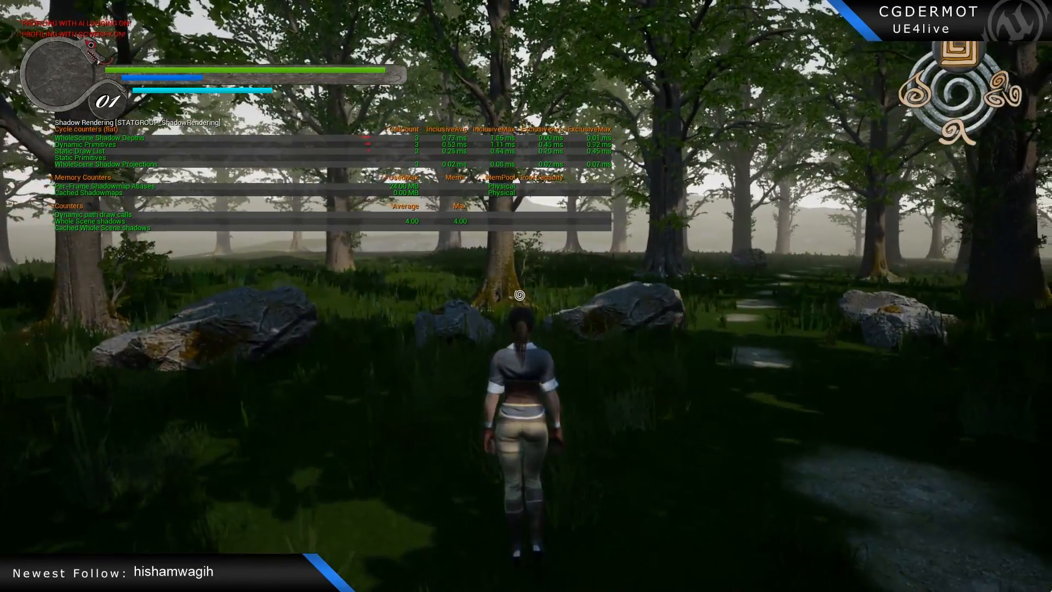
key(w)
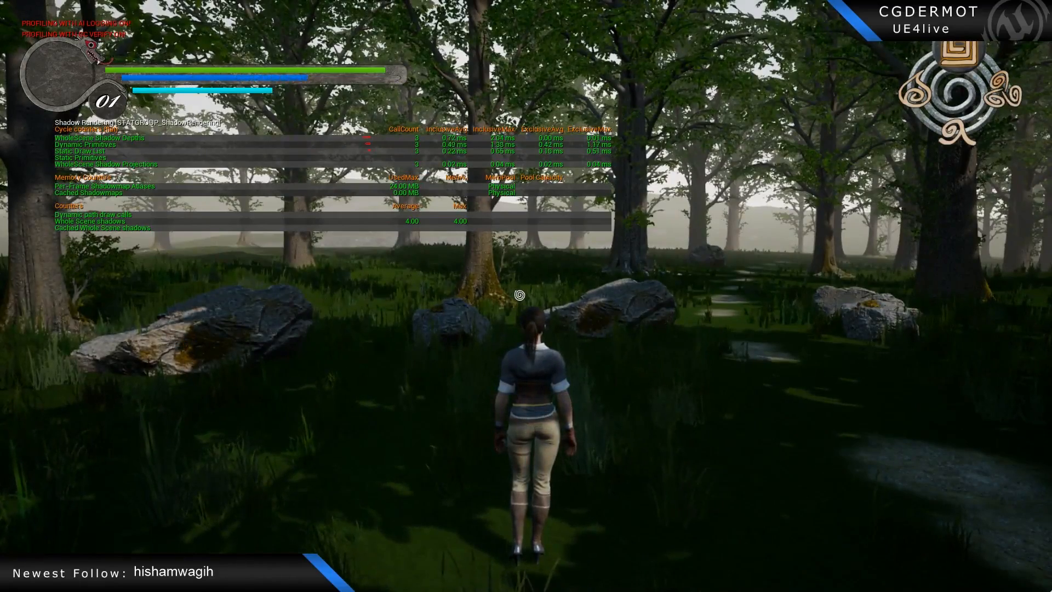
key(w)
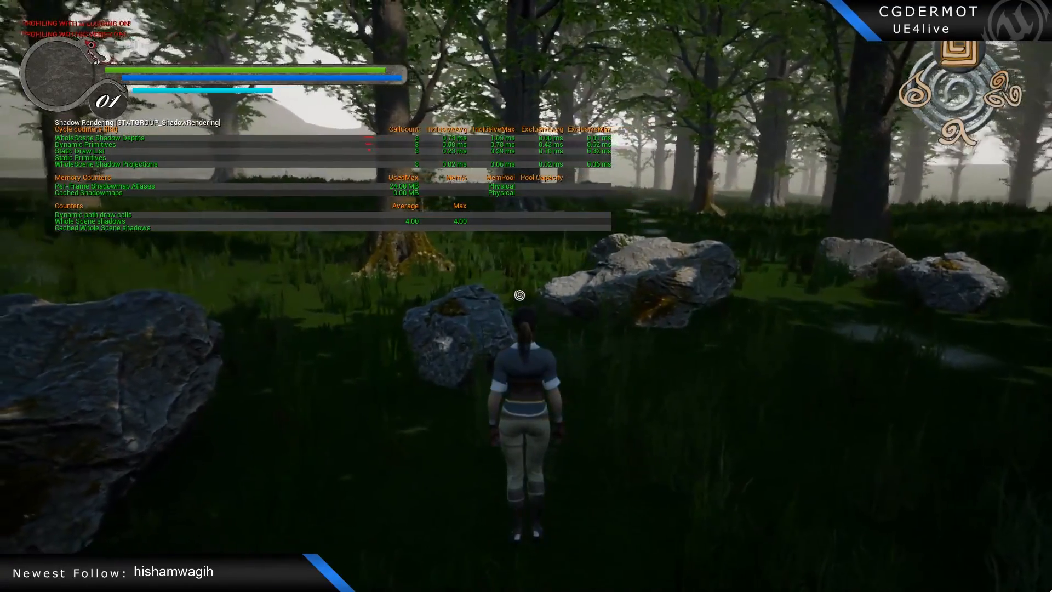
key(d)
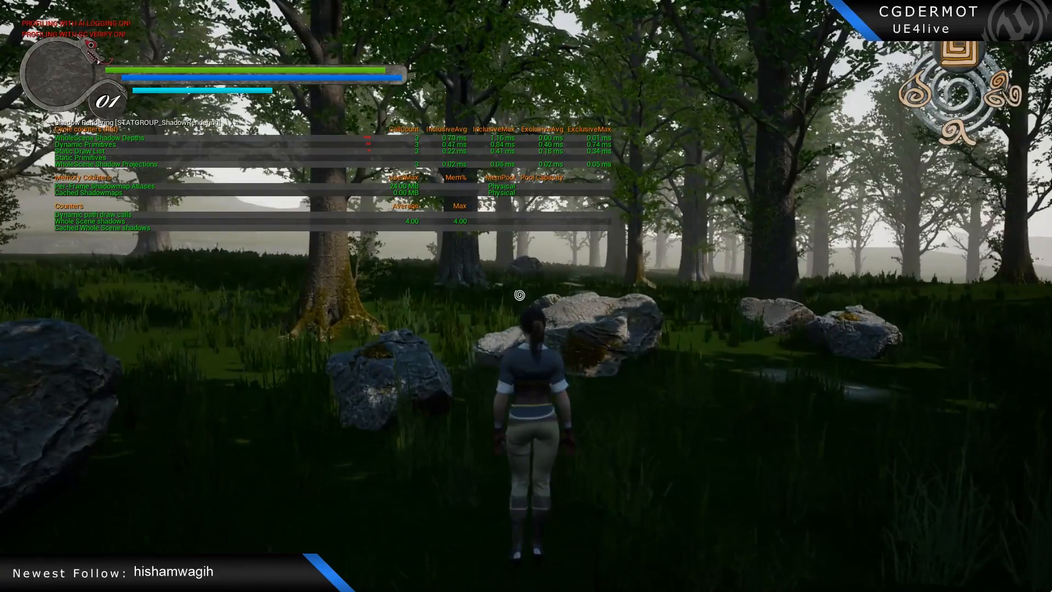
key(w)
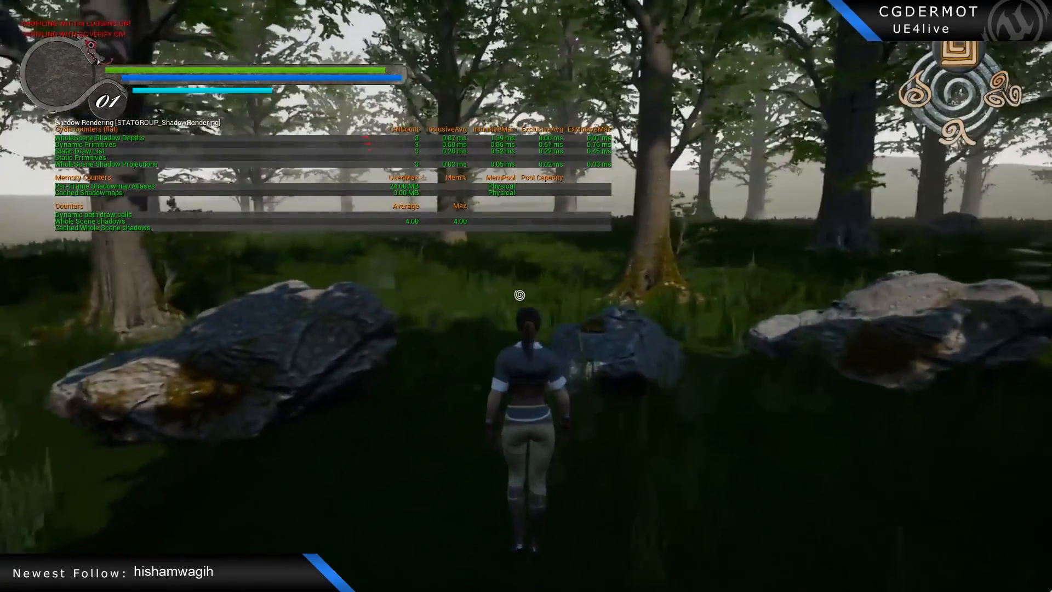
key(d)
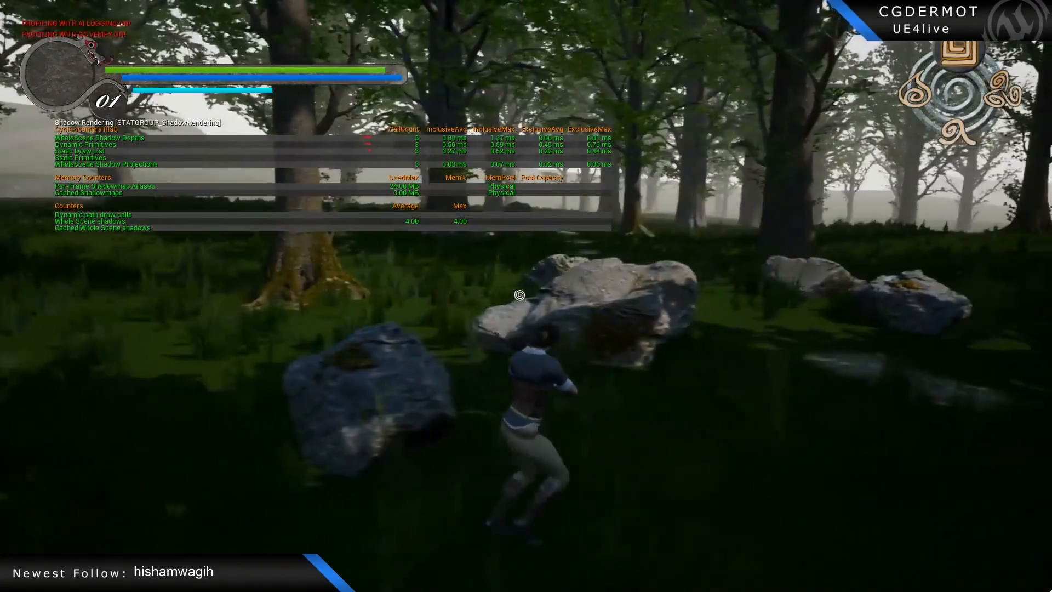
key(w)
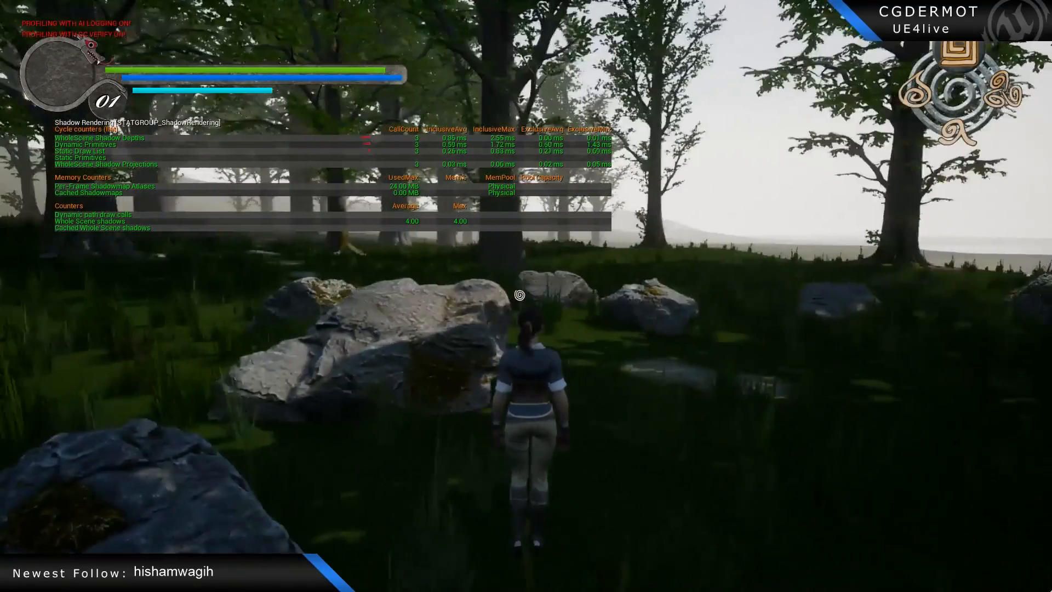
Run along the stepping-stone path and out across the open grass, examining the shadow rendering statistics from different view angles.
key(w)
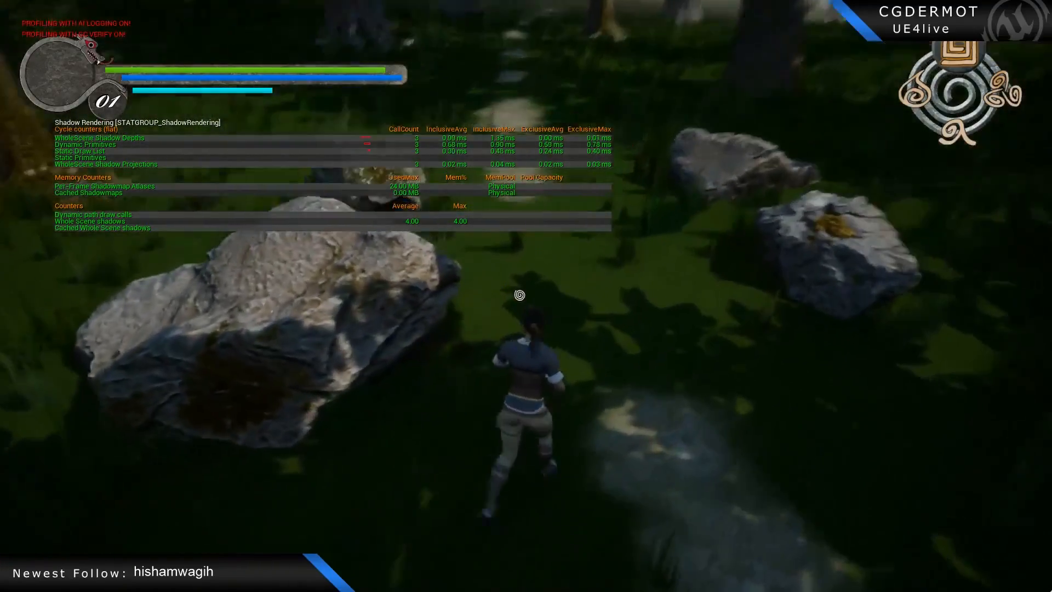
key(w)
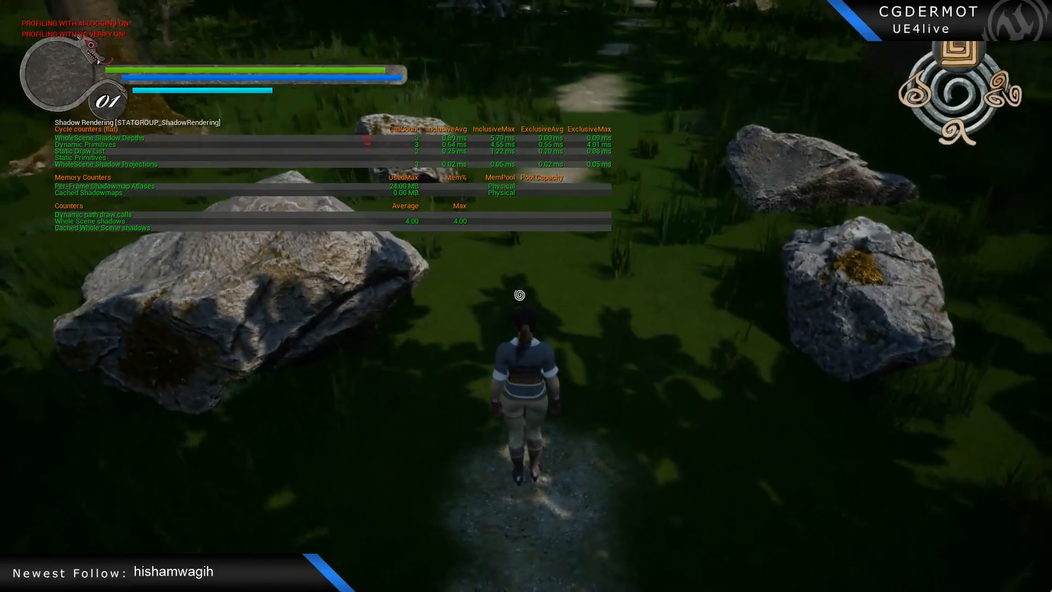
key(w)
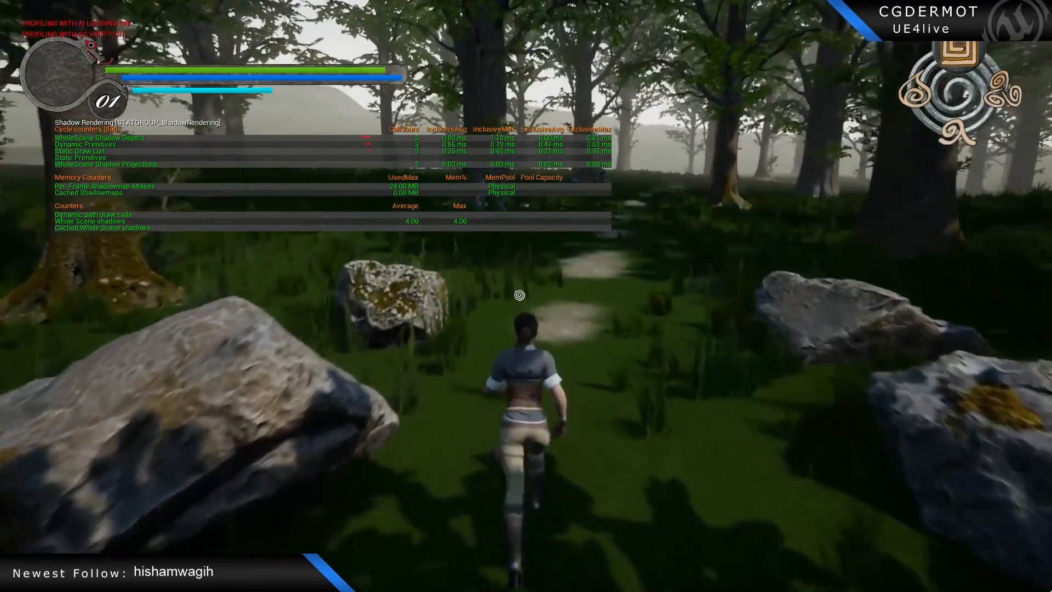
key(w)
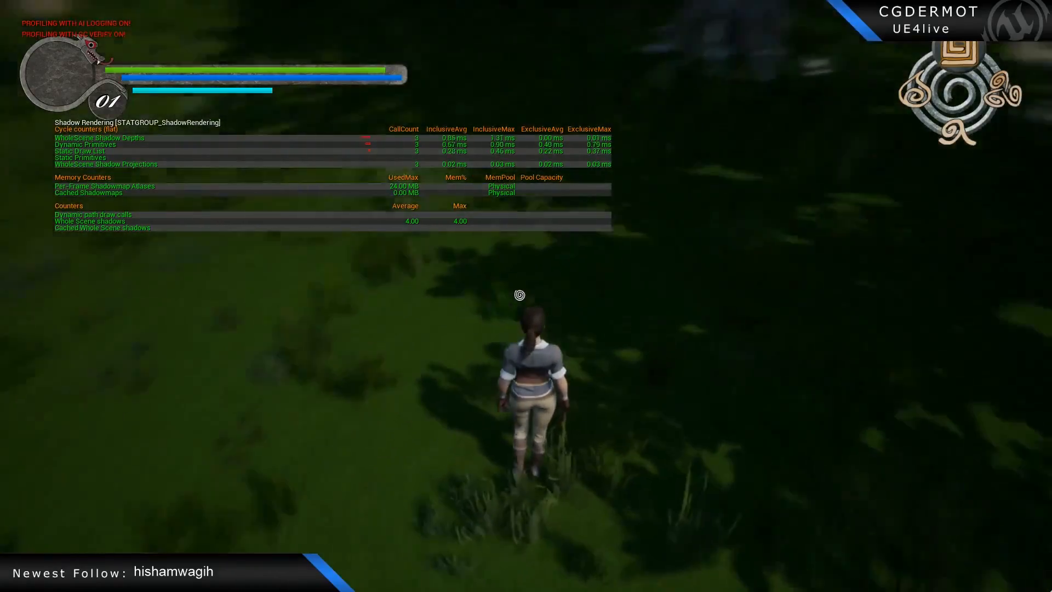
key(w)
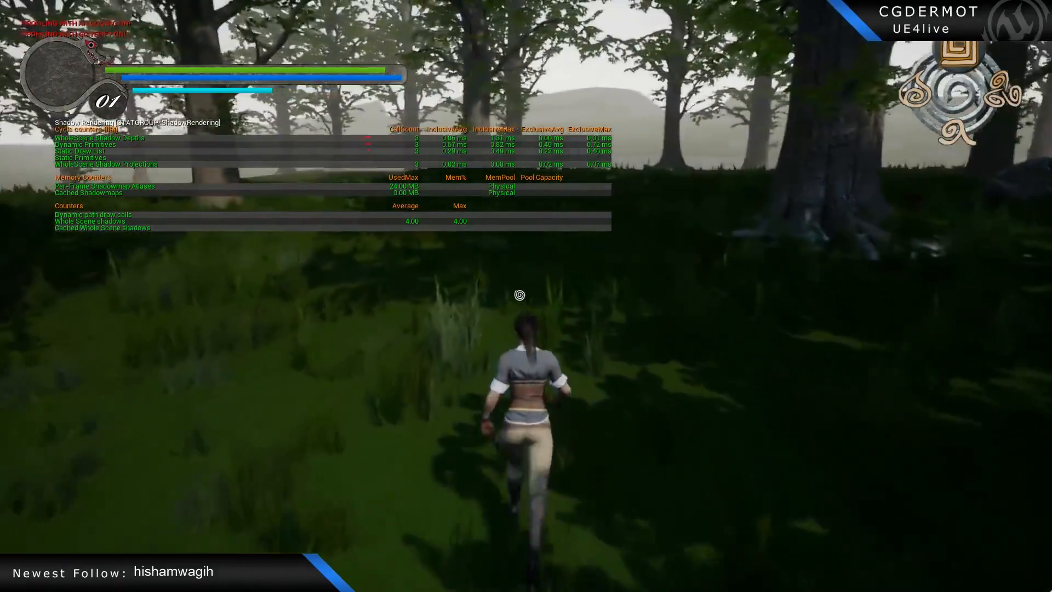
key(w)
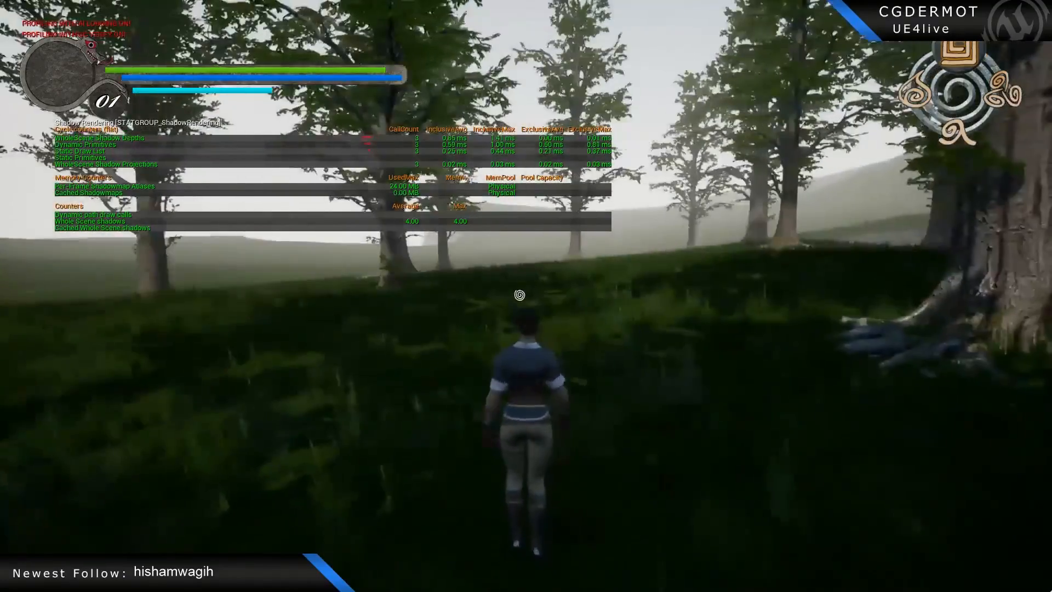
key(w)
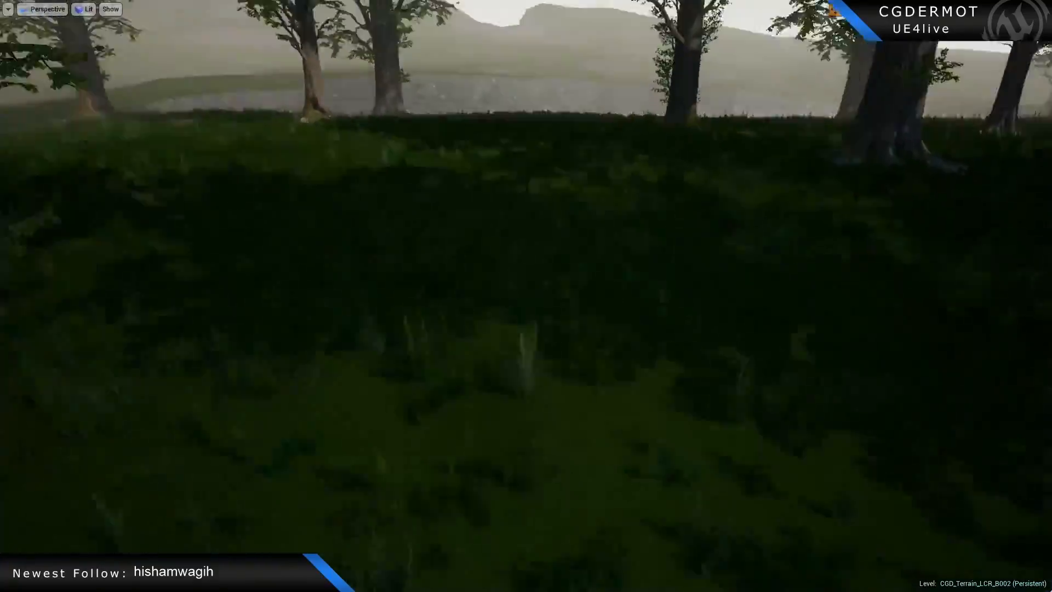
Stop the play session and examine the whole woodland from a distance across the field in the editor view.
right_drag(526, 295, 921, 274)
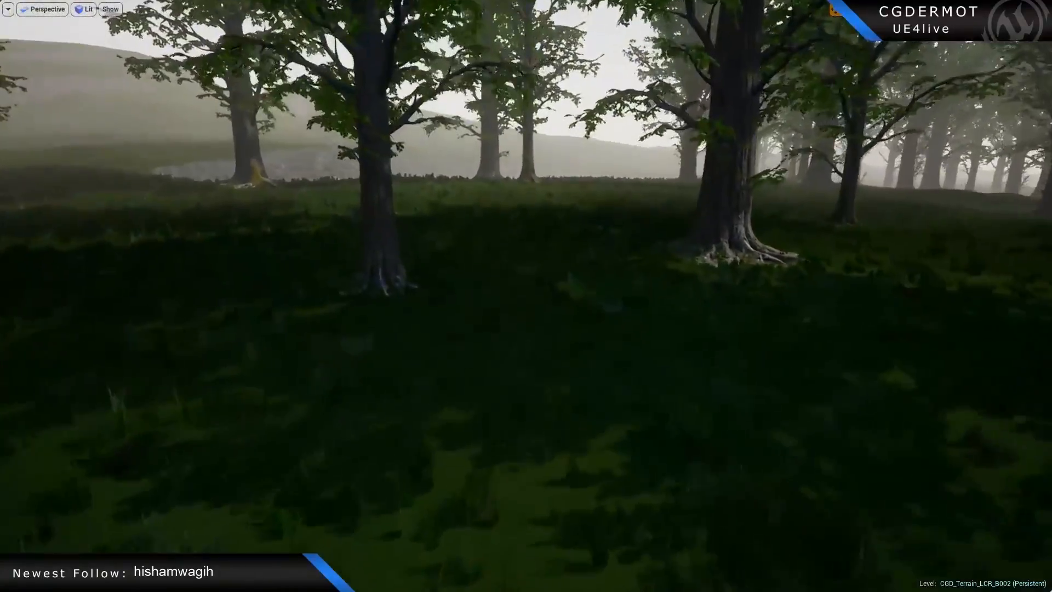
key(s)
right_drag(526, 296, 485, 247)
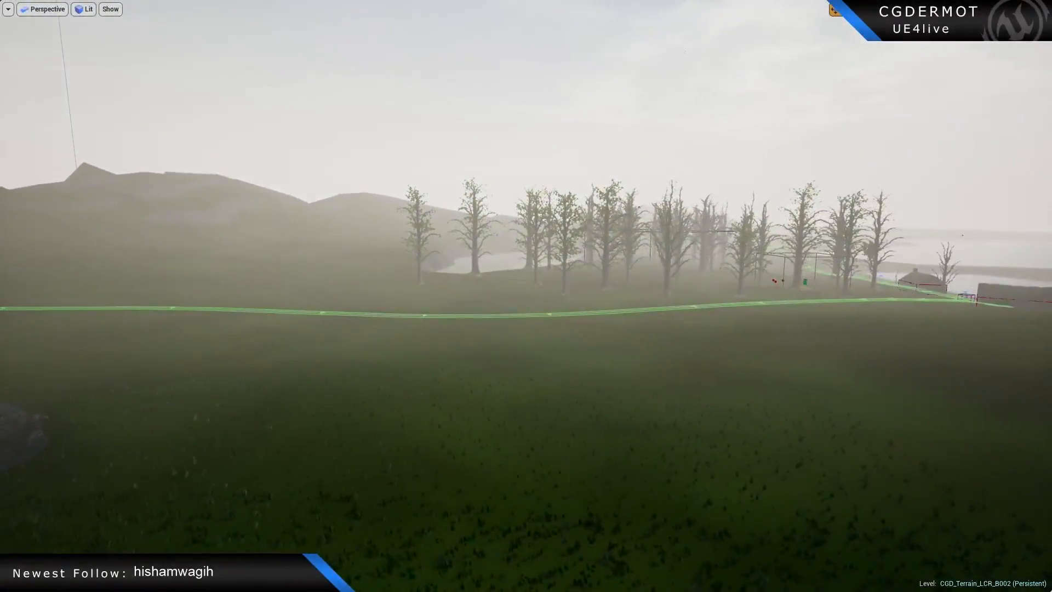
key(w)
right_drag(526, 296, 584, 274)
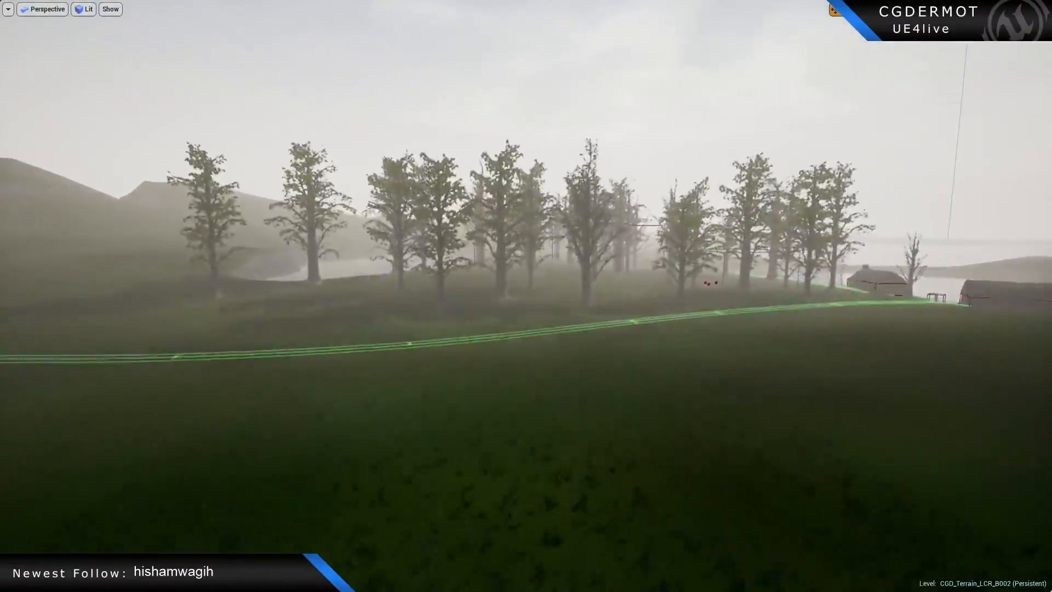
key(w)
right_drag(526, 296, 603, 288)
Fly the editor view back into the woodland beside the carved standing stone and start a play session there.
key(w)
key(a)
key(s)
key(d)
right_drag(667, 368, 701, 343)
key(w)
key(w)
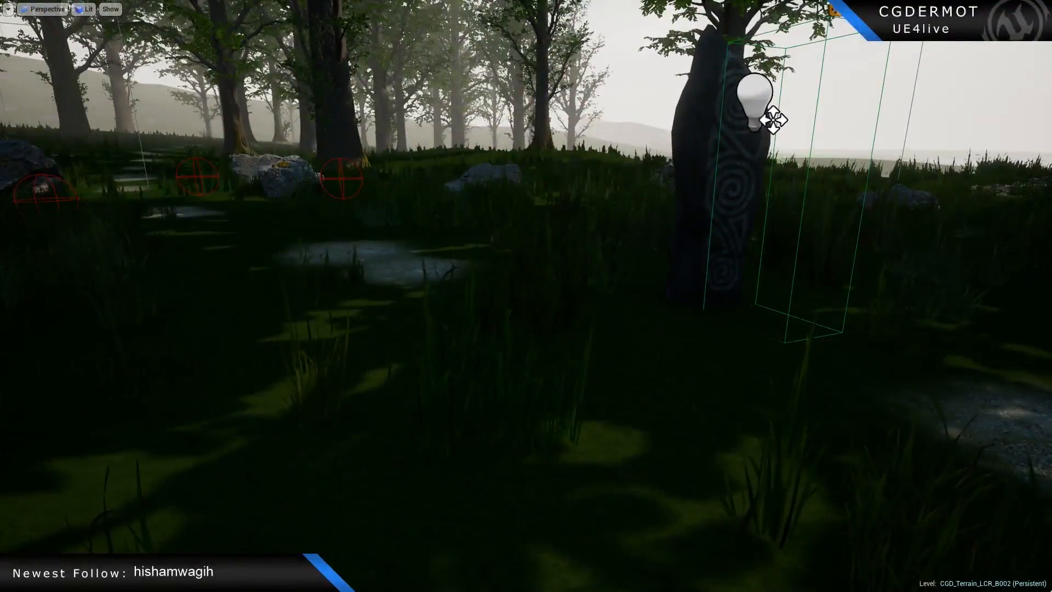
key(alt+p)
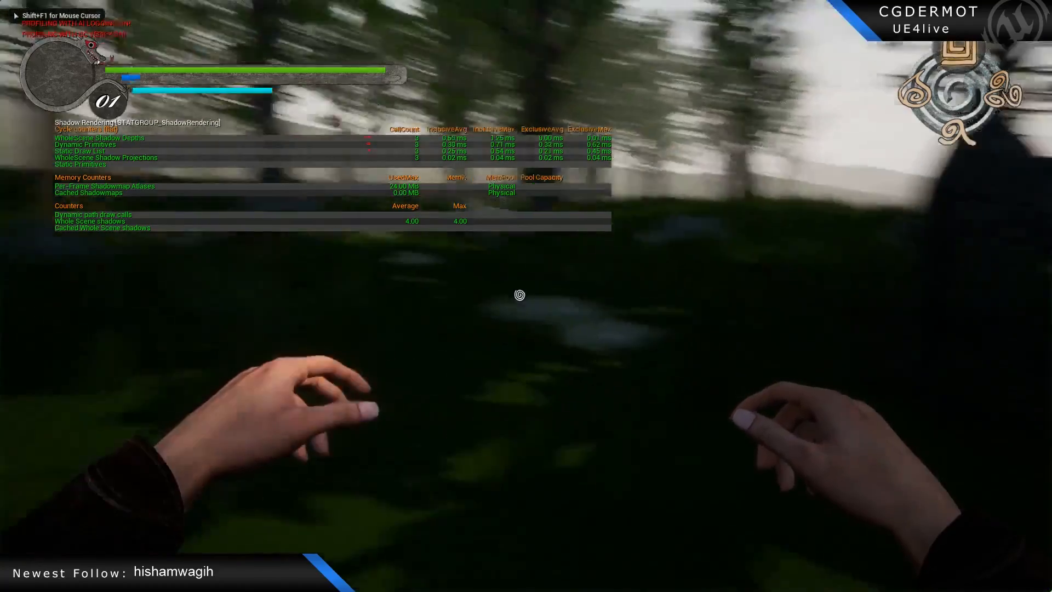
Hide all statistics in the debug statistics overlay and display the Engine statistics.
key(Tab)
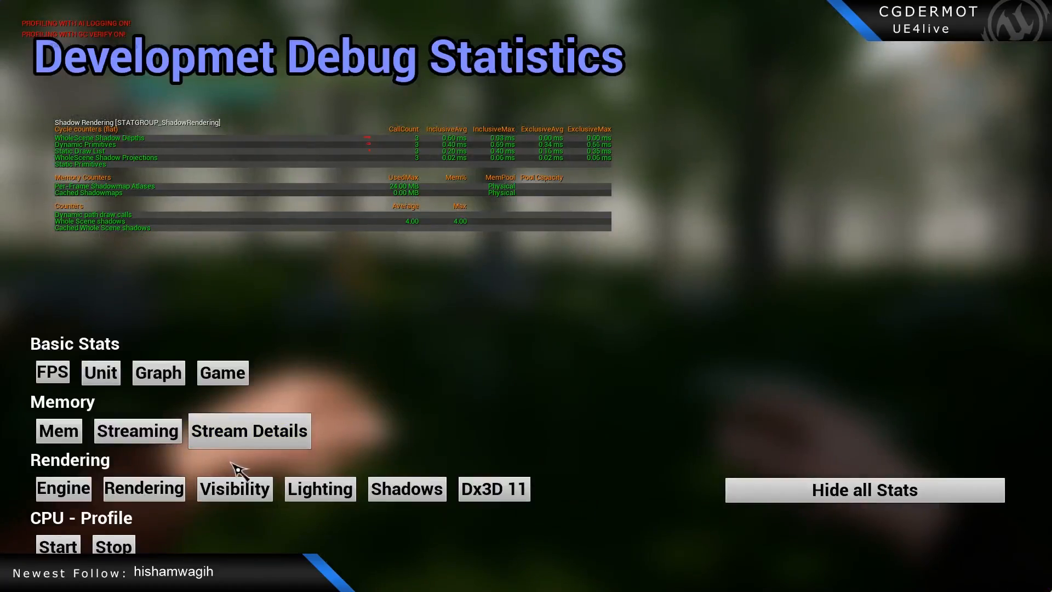
click(774, 494)
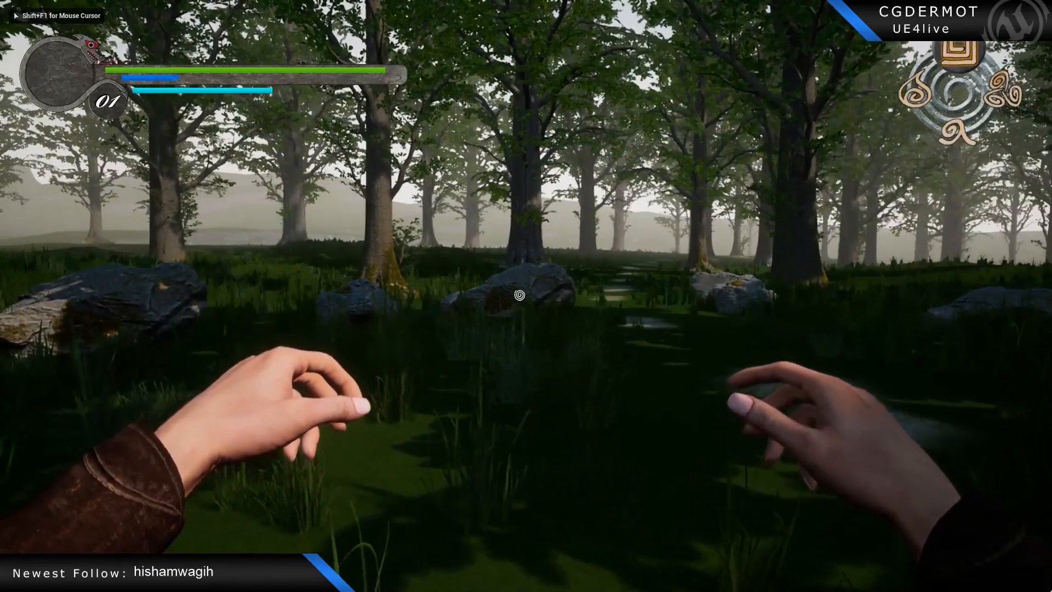
key(Tab)
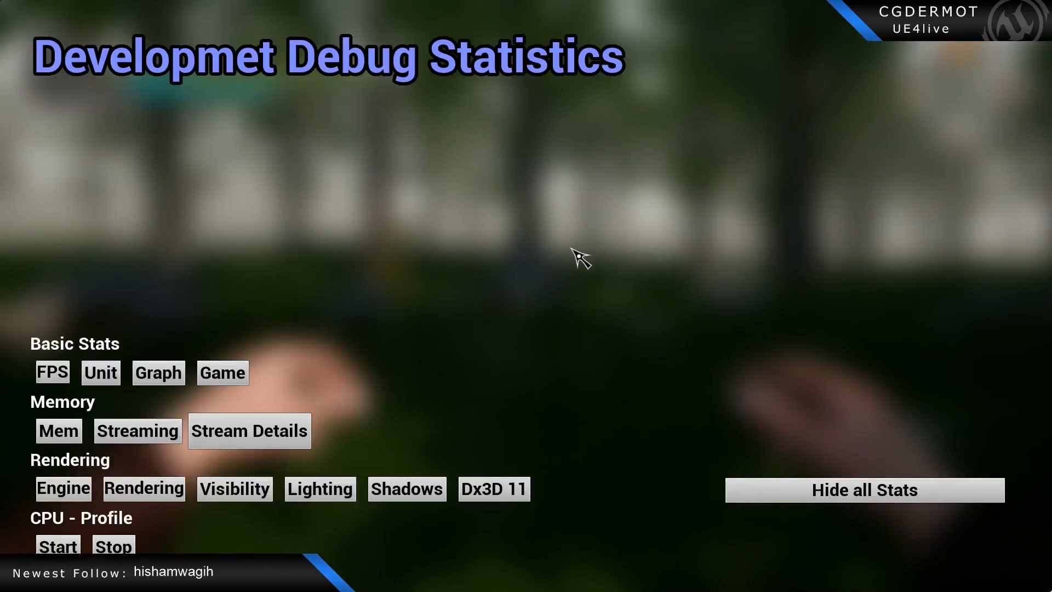
click(72, 486)
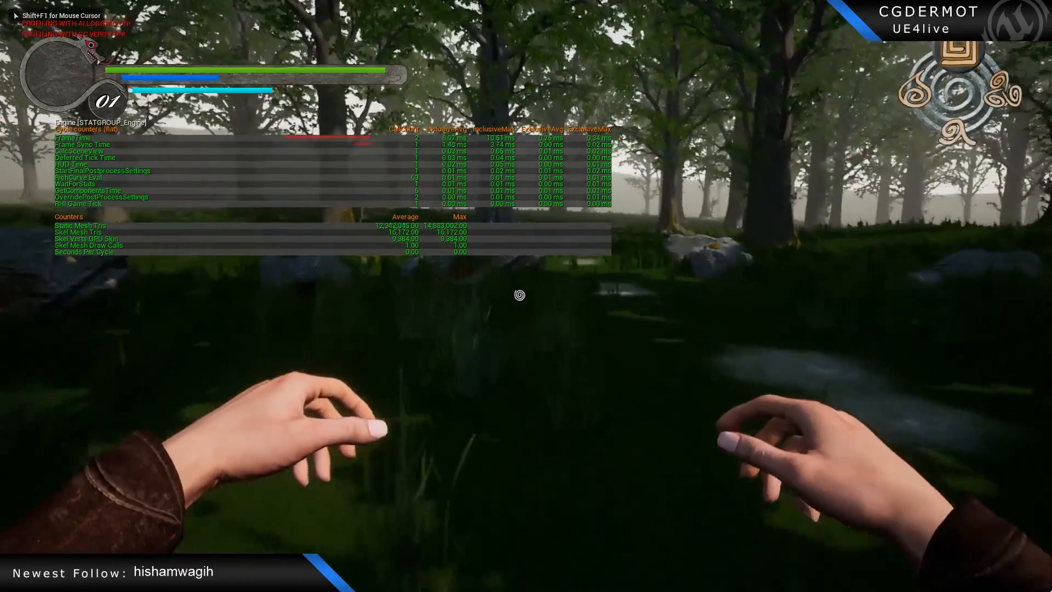
Switch to the third-person camera and jump across the boulders to examine the engine statistics in the woodland.
key(v)
key(w)
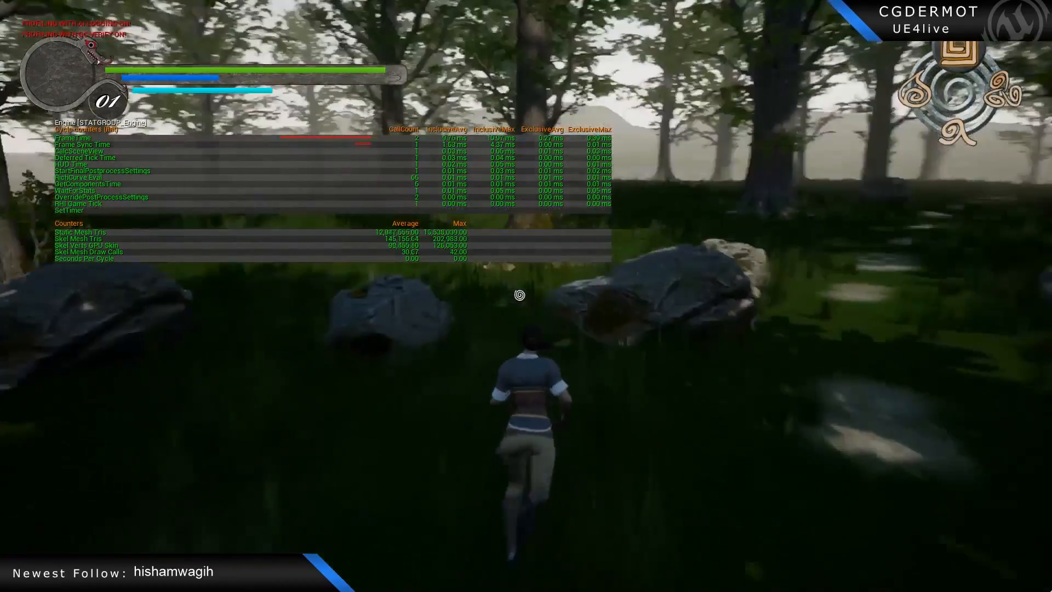
key(w)
key(space)
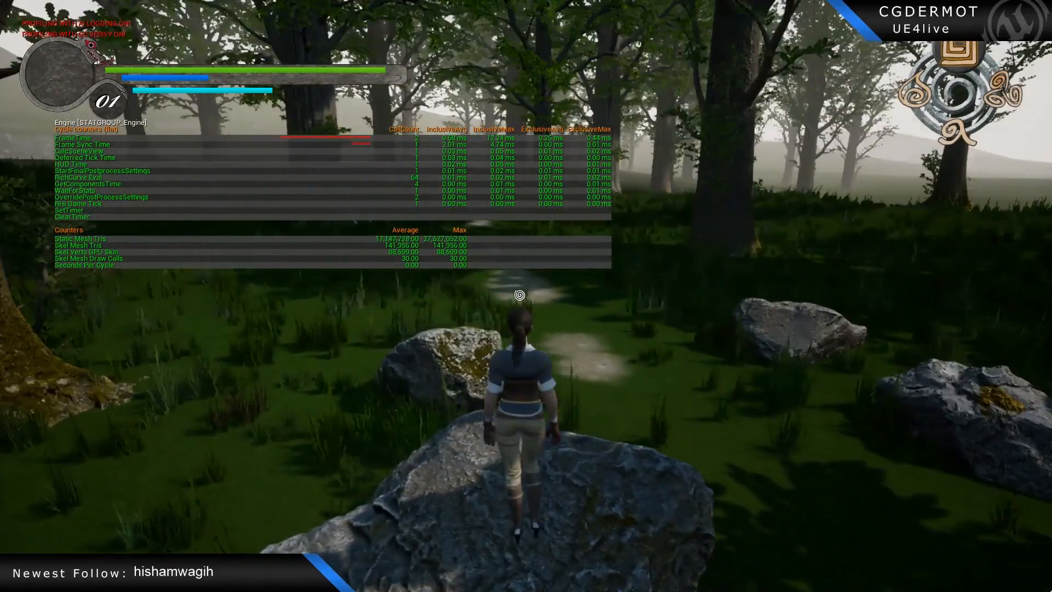
key(w)
key(space)
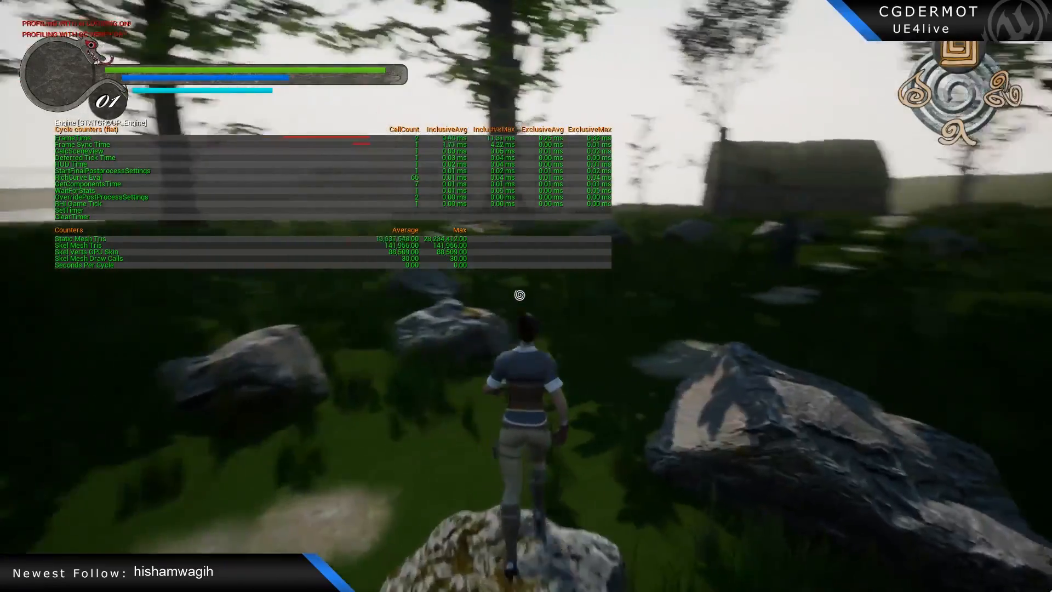
Run to the cottages and back to the woodland path to compare the engine statistics in both areas.
key(w)
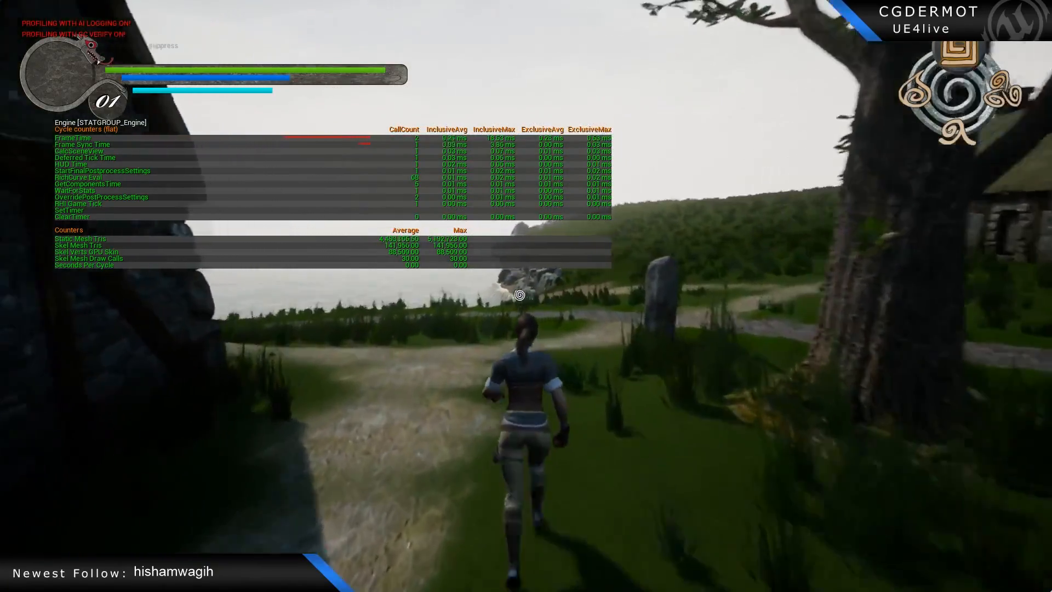
key(s)
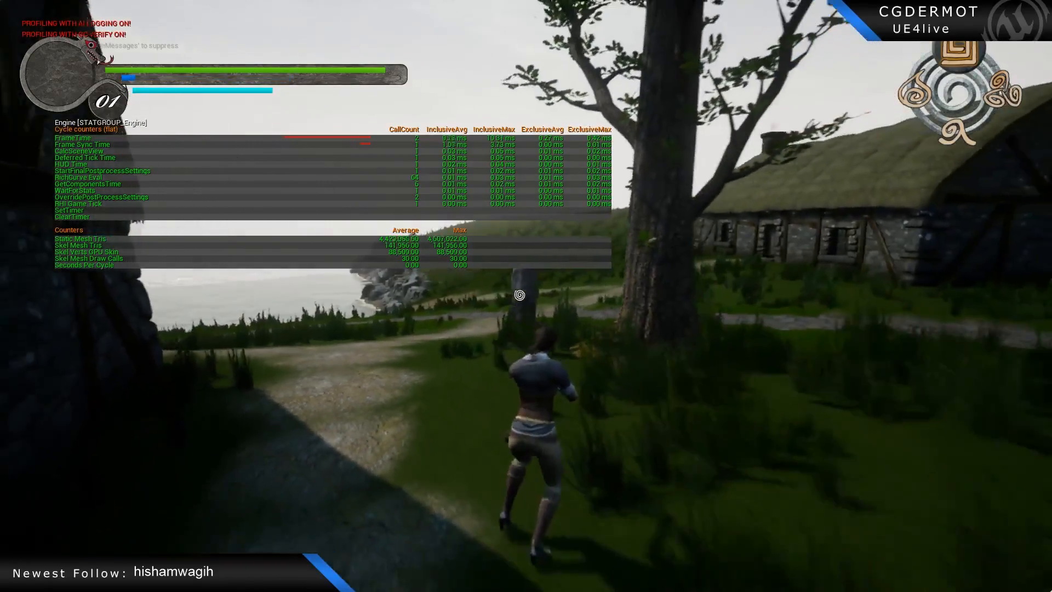
key(w)
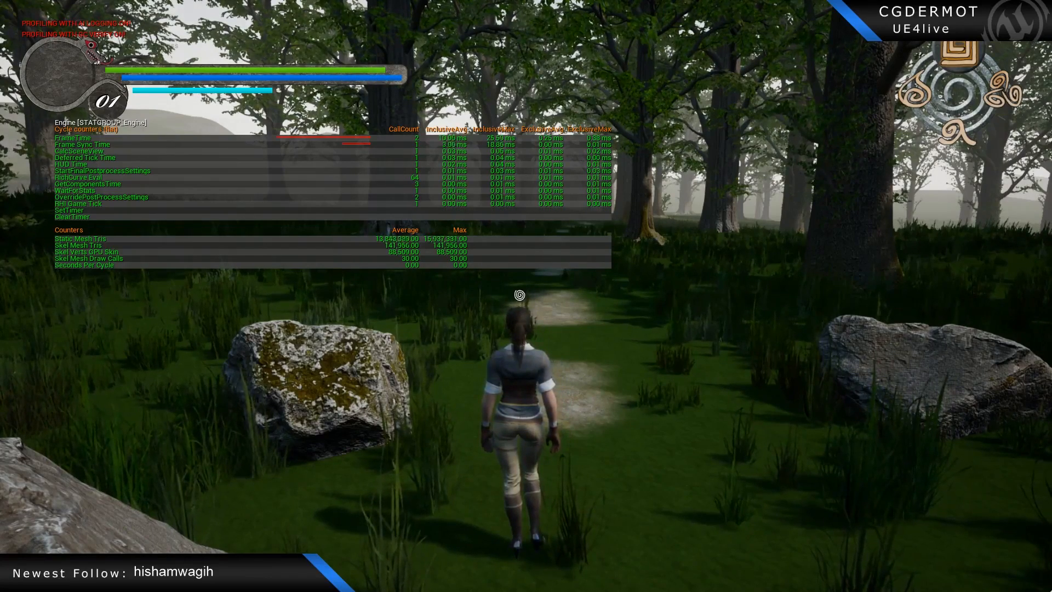
Run from the woodland down to the lake shore to examine the engine statistics while facing the water.
key(v)
key(v)
key(w)
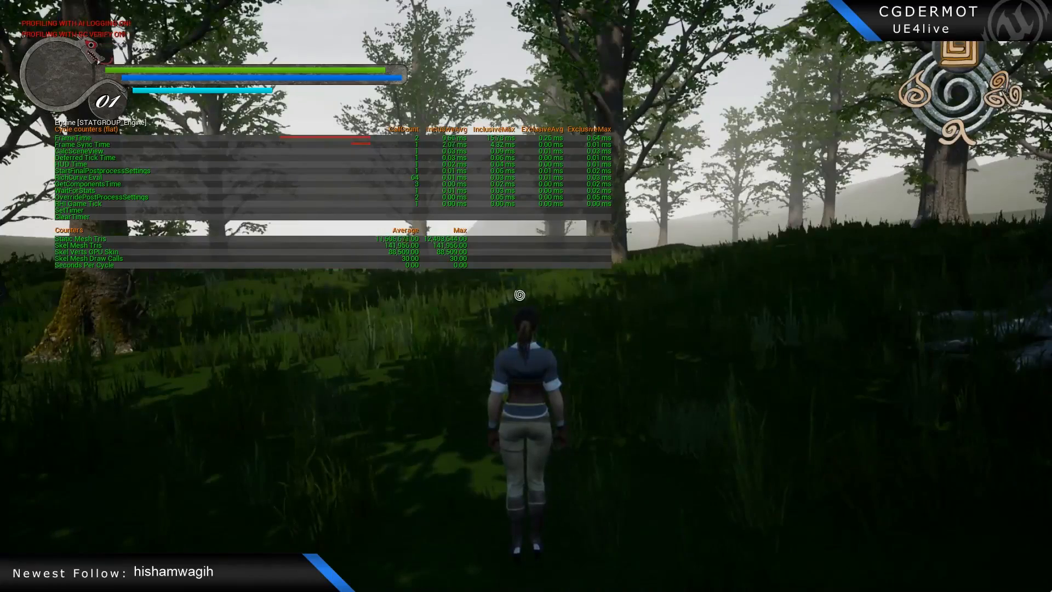
key(w)
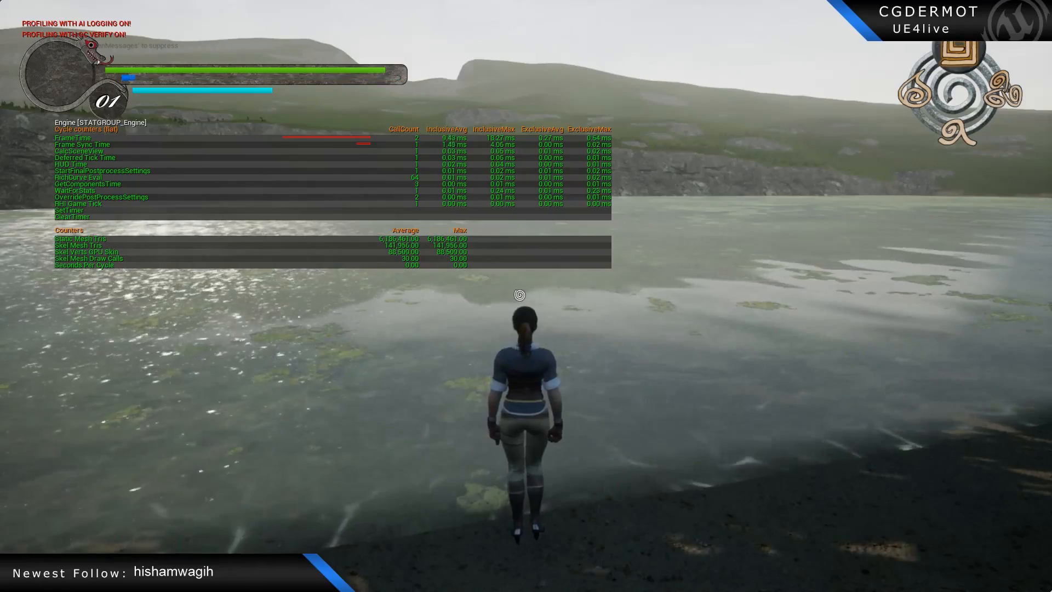
key(w)
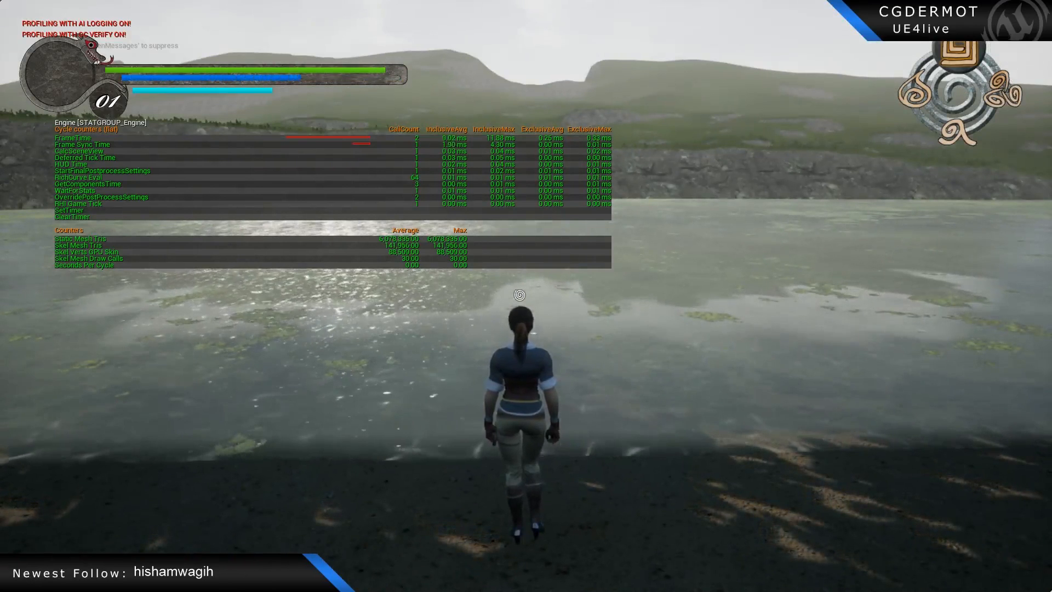
Replace the engine statistics with the Dx3D 11 statistics and examine them while running from the shore back into the woodland.
key(F1)
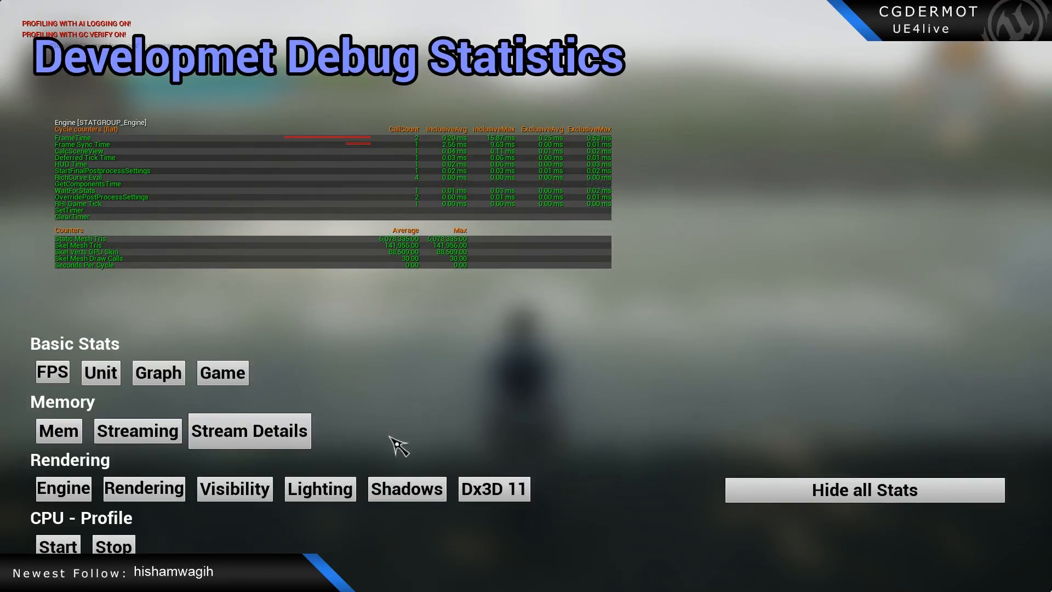
click(809, 489)
key(F1)
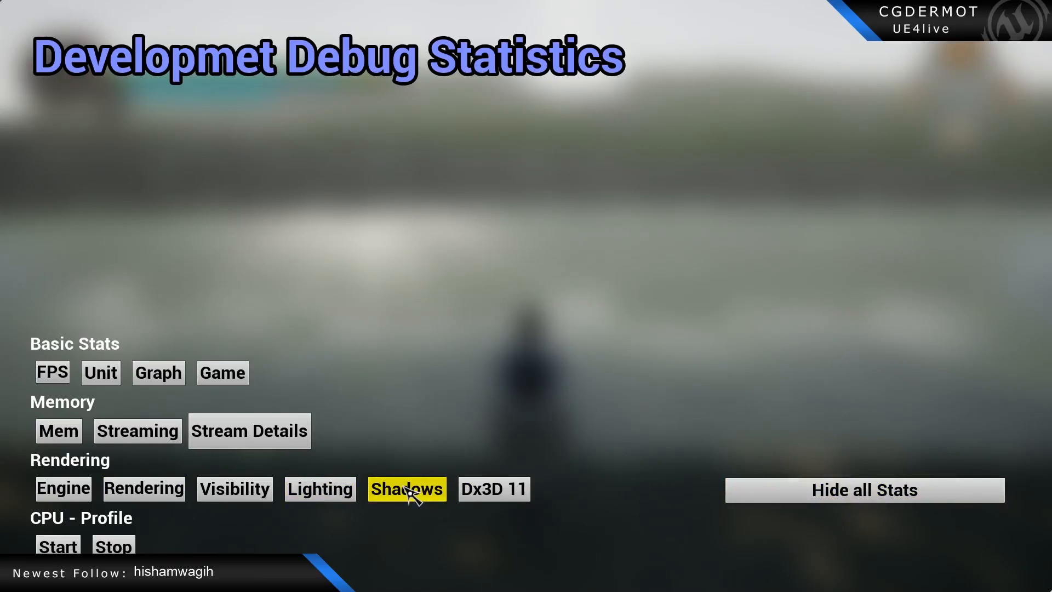
click(504, 490)
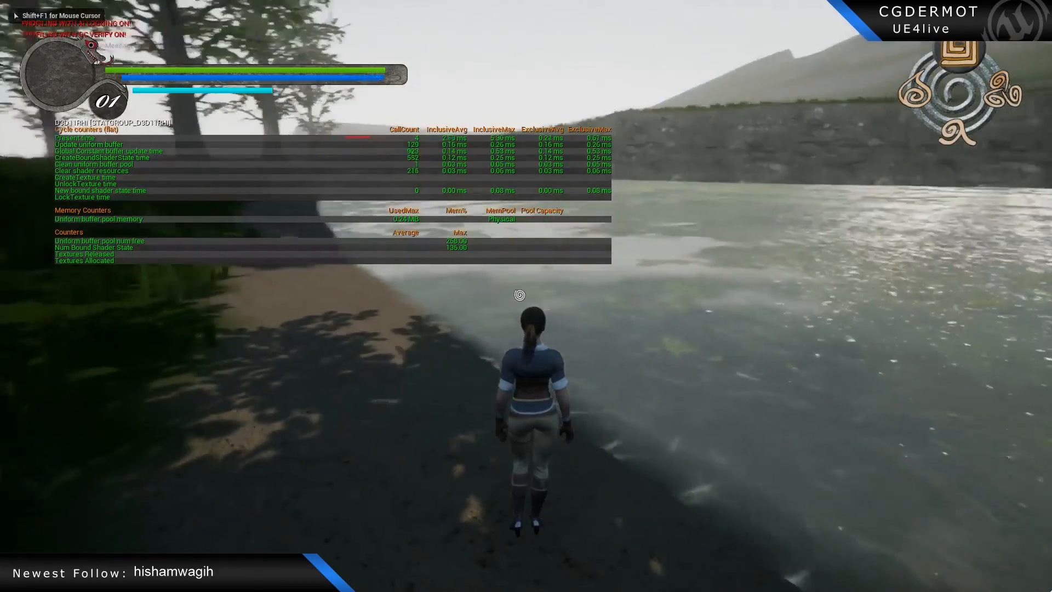
key(a)
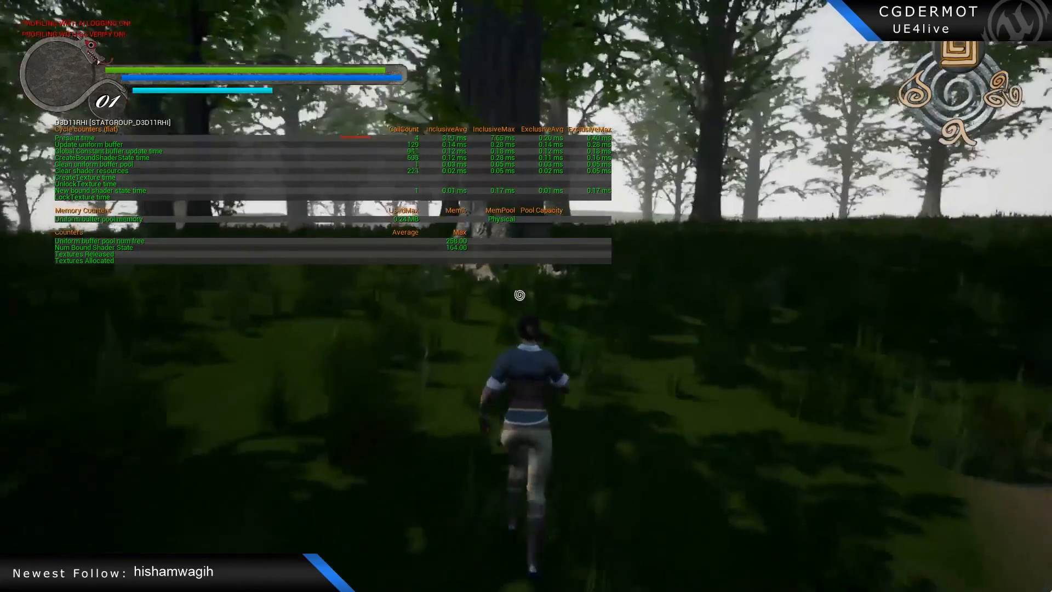
key(w)
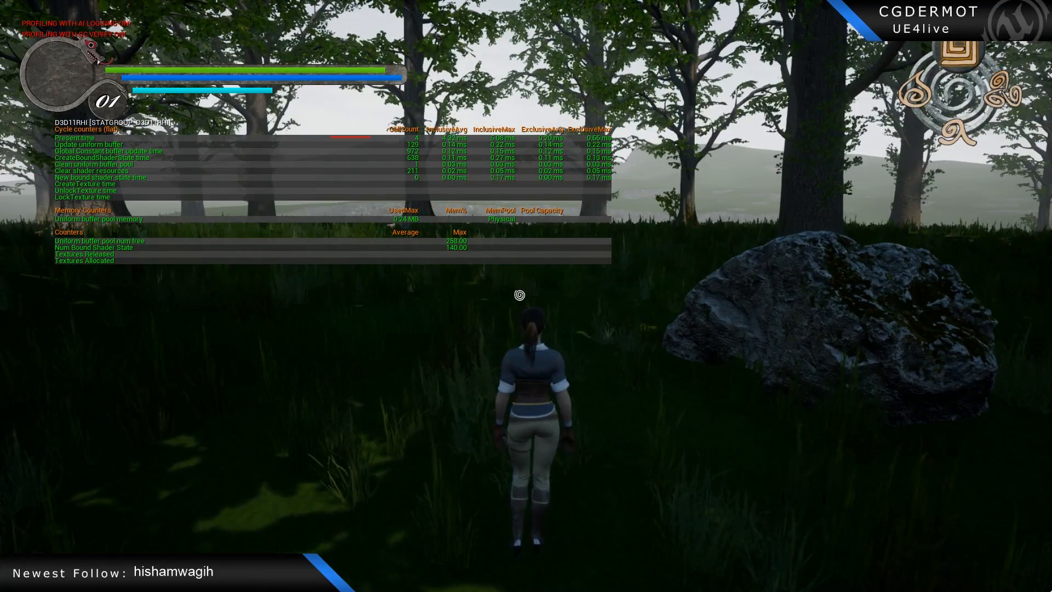
Hide all statistics in the debug statistics overlay and end the play session.
key(Tab)
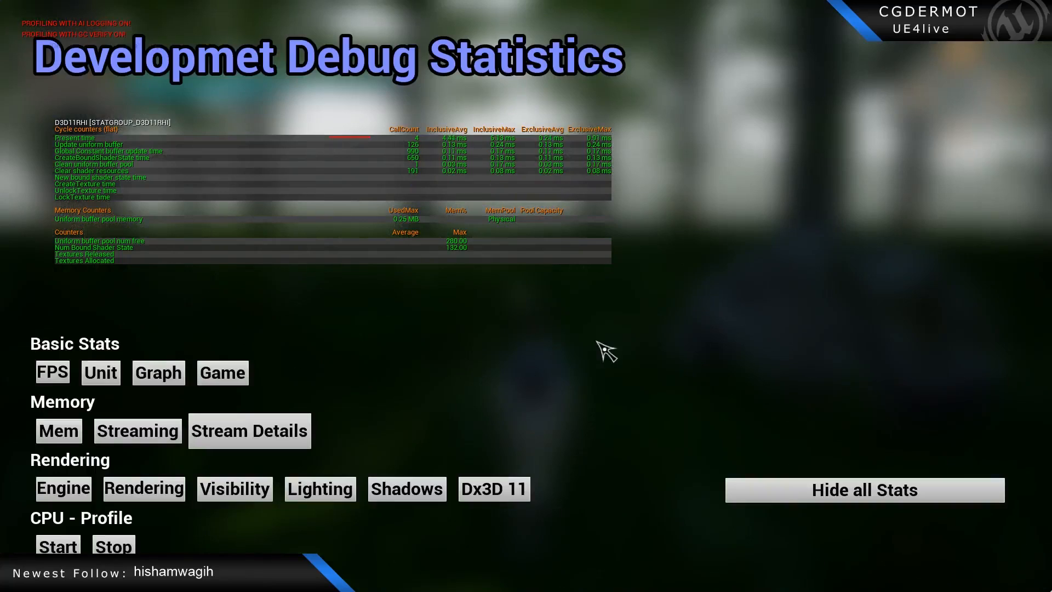
click(817, 494)
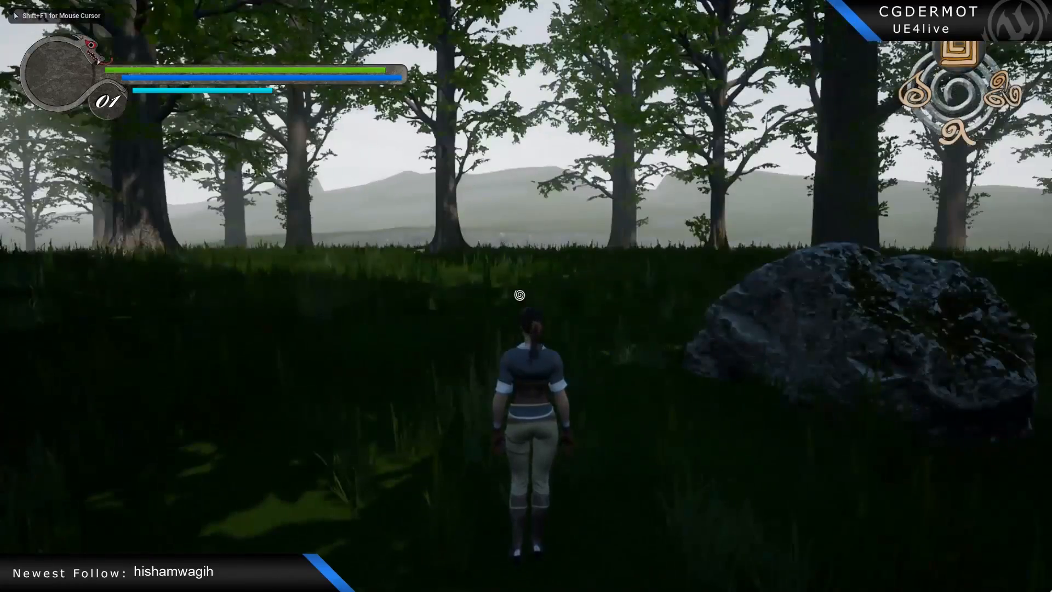
key(w)
key(Escape)
mouse_move(526, 296)
right_down()
mouse_move(525, 270)
mouse_move(527, 296)
right_up()
key(w)
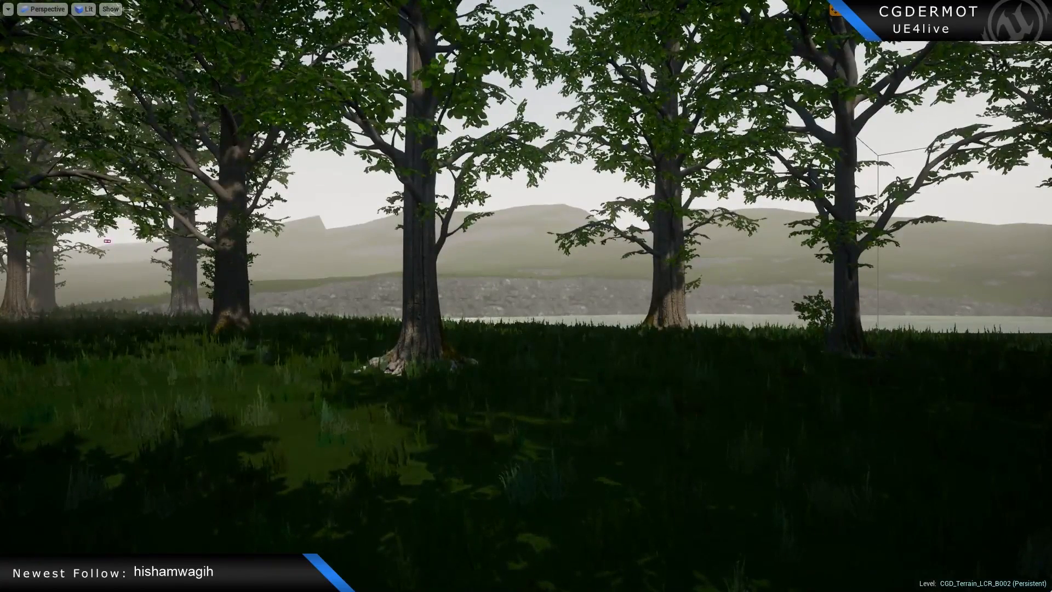
Switch to the browser to review the start of the Stat Commands documentation list, and return to the Unreal Editor.
key(alt+Tab)
key(alt+Tab)
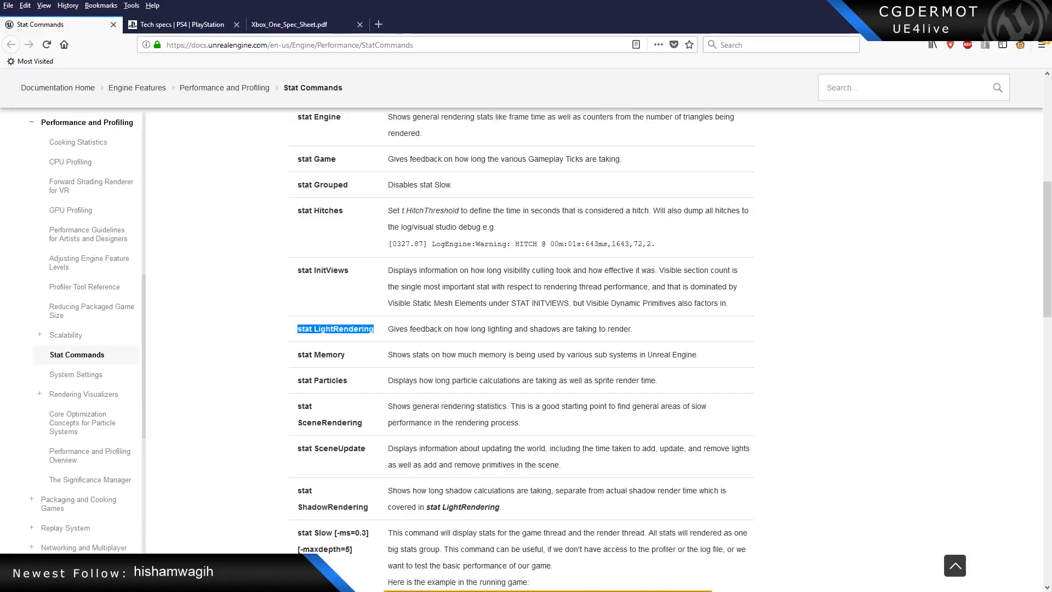
scroll(485, 396, up, 7)
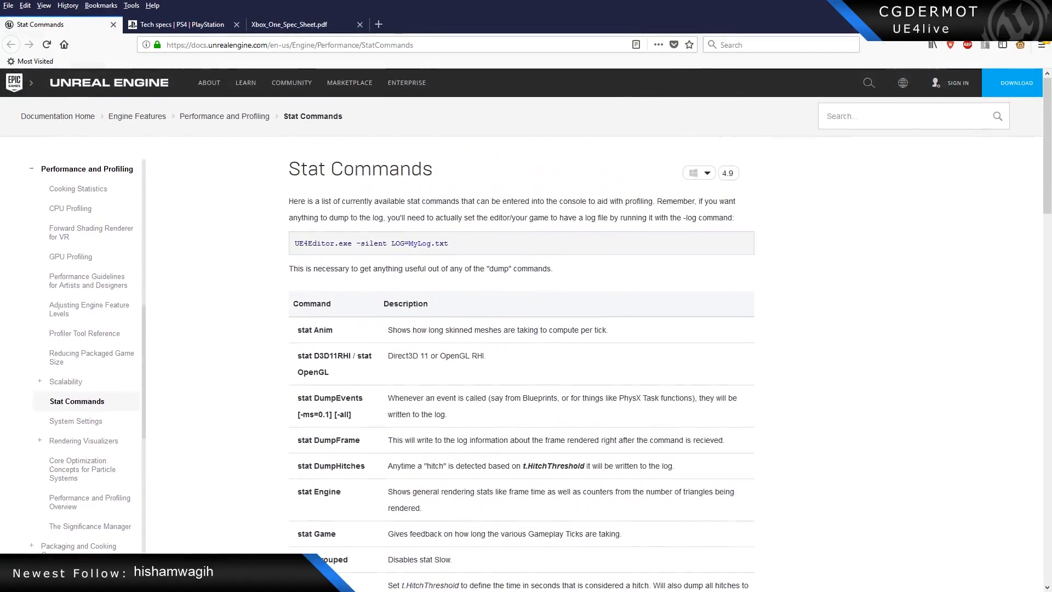
key(alt+Tab)
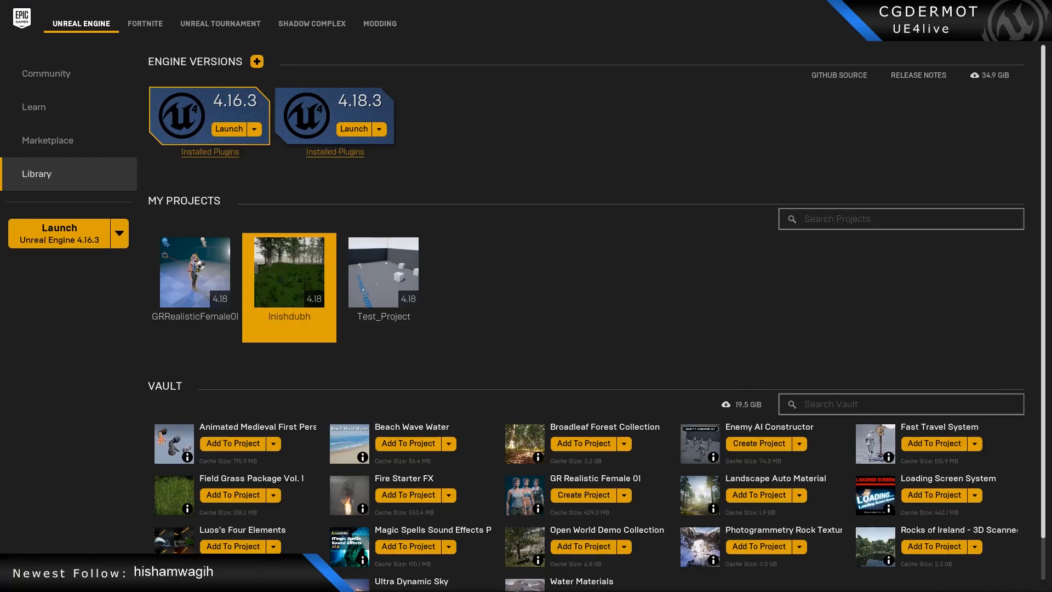
key(alt+Tab)
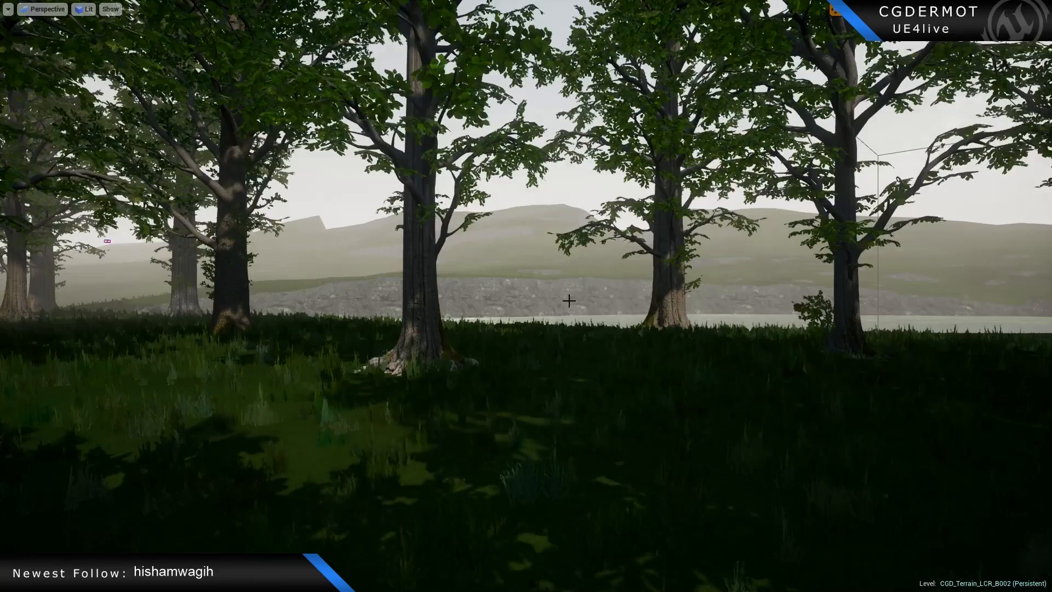
Leave the full-screen viewport and open the CGD_Debug_Widget blueprint from CGD_Content/GU_Interface/Blueprints.
right_drag(697, 323, 678, 323)
key(F11)
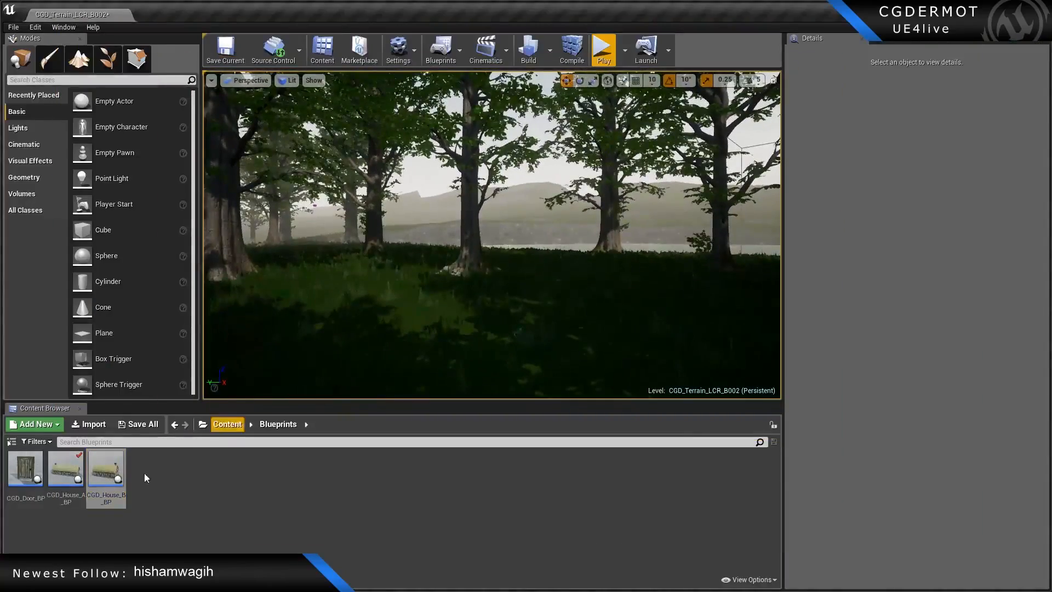
click(237, 428)
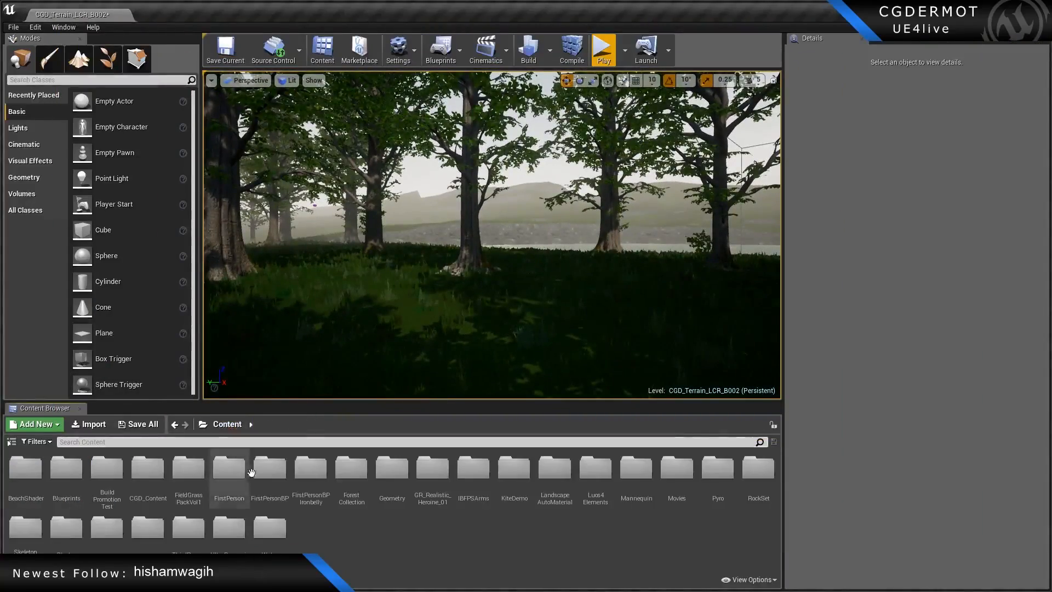
double_click(174, 480)
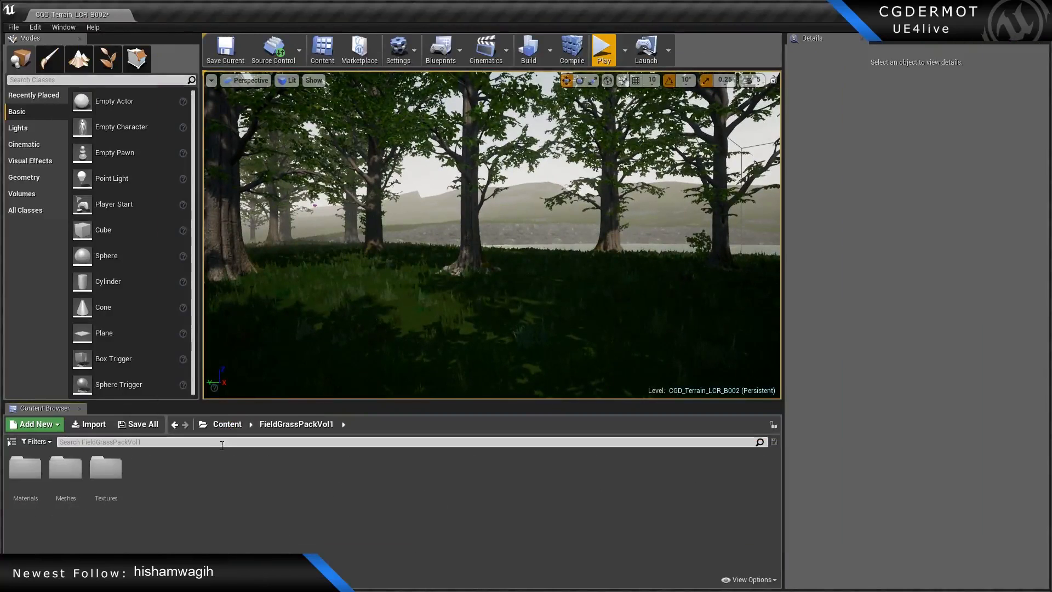
click(240, 426)
double_click(146, 474)
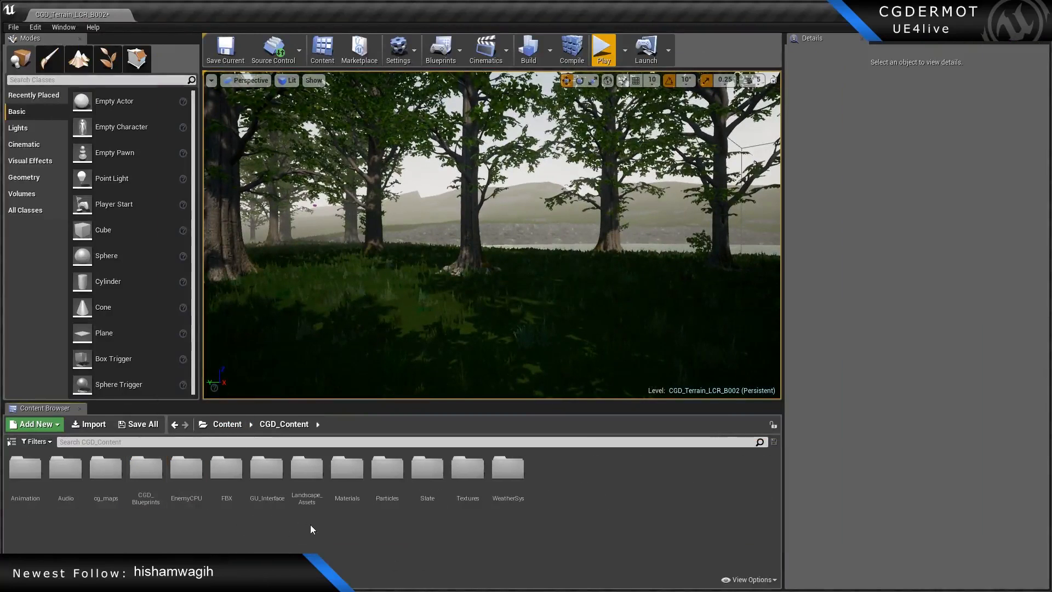
double_click(266, 469)
double_click(26, 468)
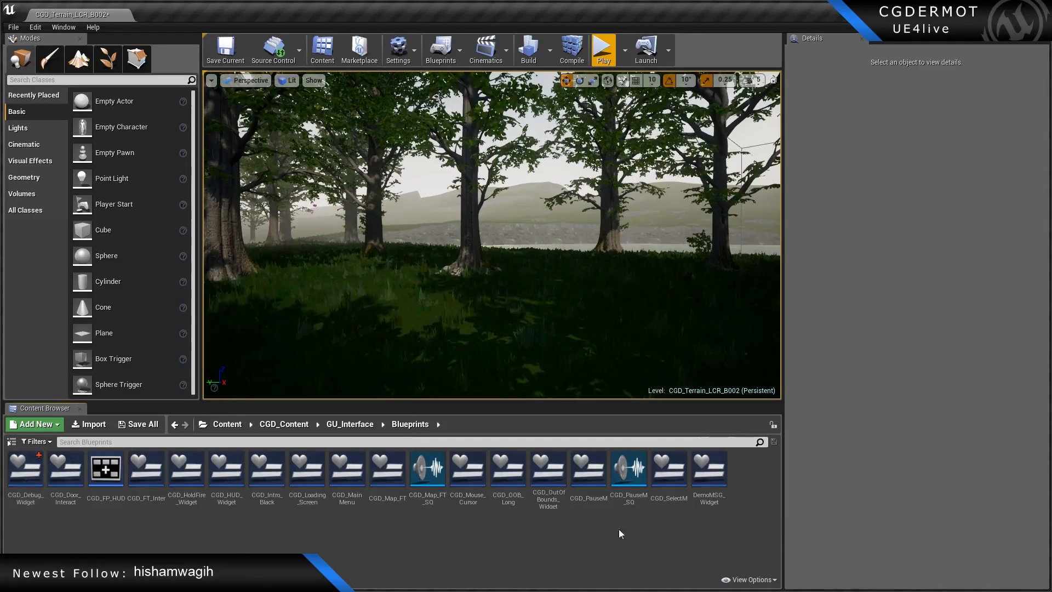
double_click(33, 467)
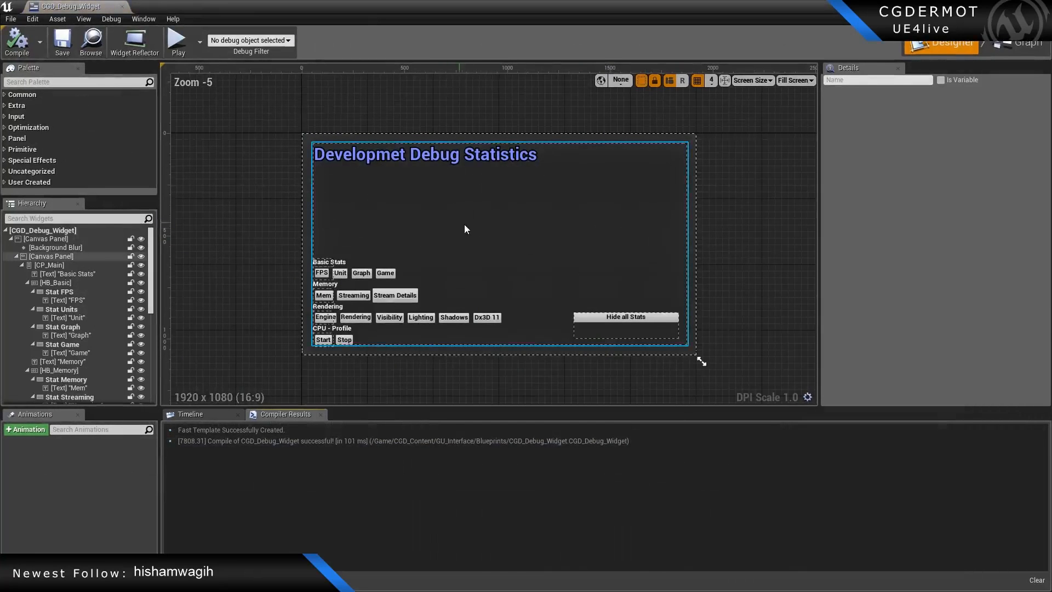
Examine the HideStats click event and its neighbouring node chains in the debug widget's event graph.
click(1022, 50)
scroll(698, 287, up, 12)
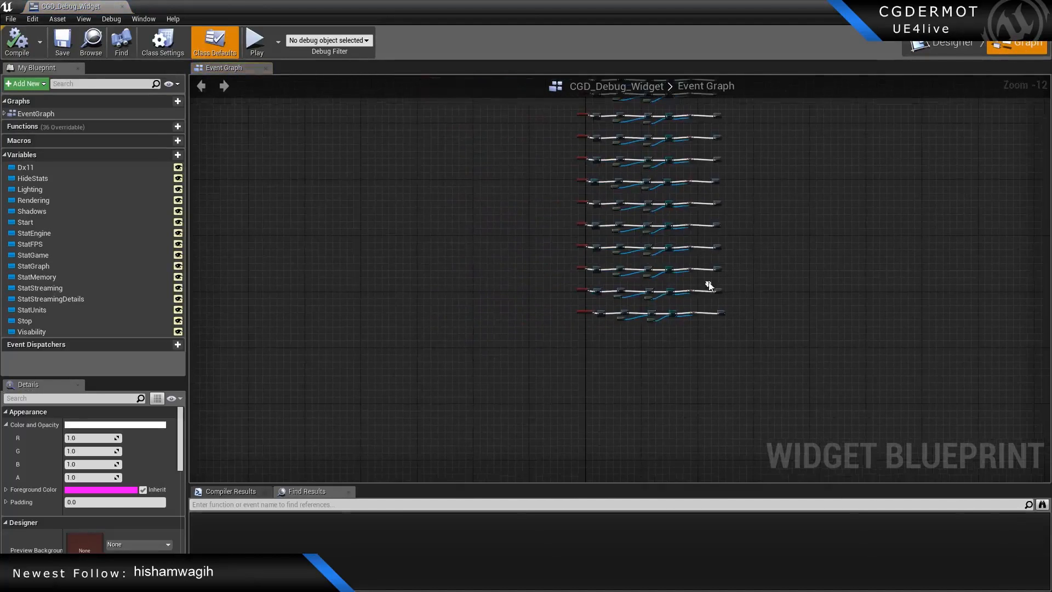
right_drag(634, 328, 667, 315)
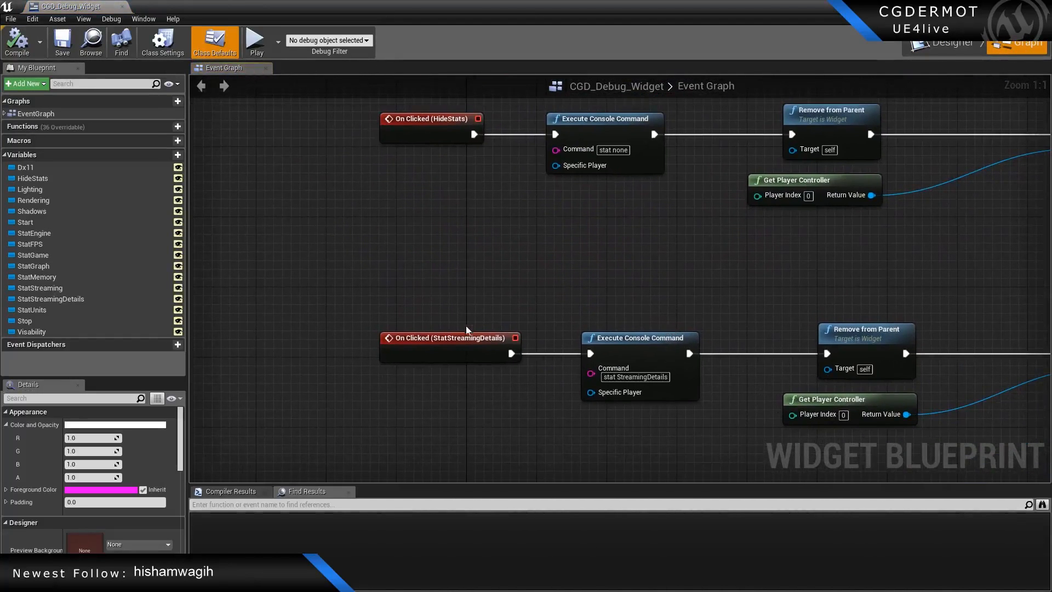
scroll(616, 363, down, 6)
scroll(561, 344, up, 6)
right_drag(812, 337, 566, 275)
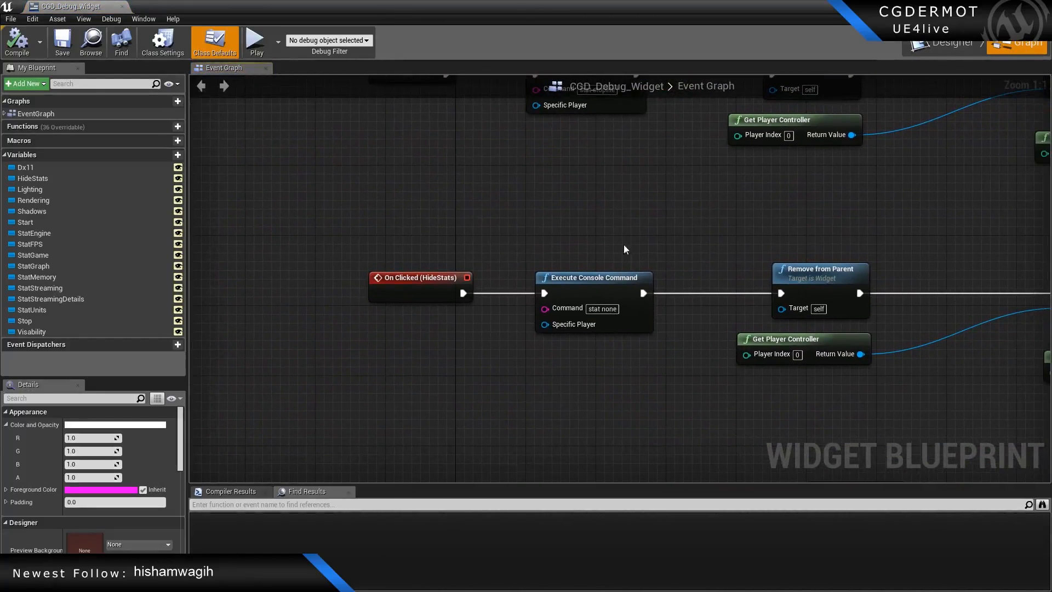
scroll(628, 270, down, 5)
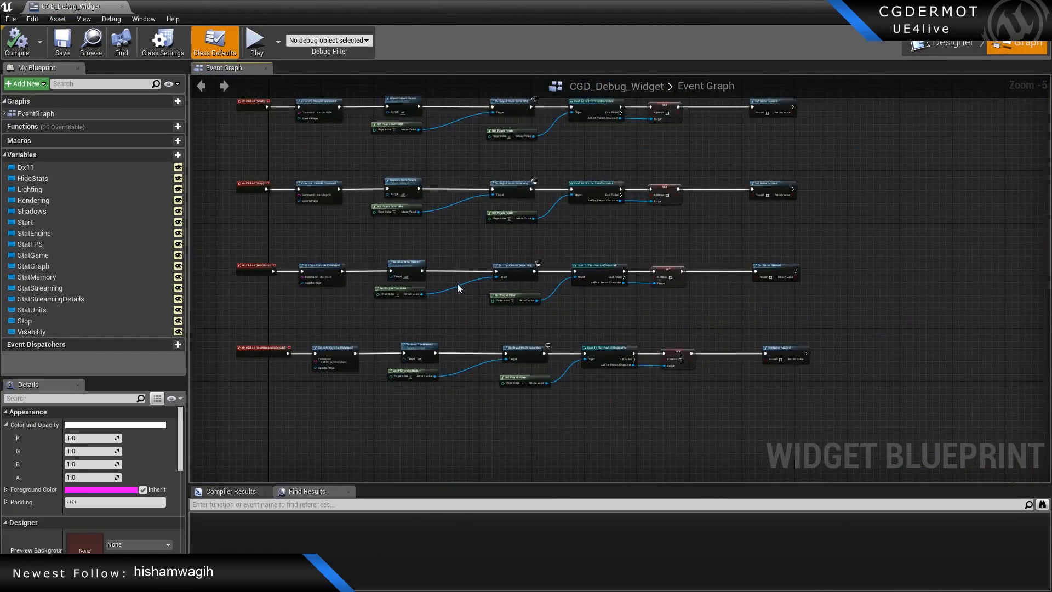
scroll(493, 301, up, 4)
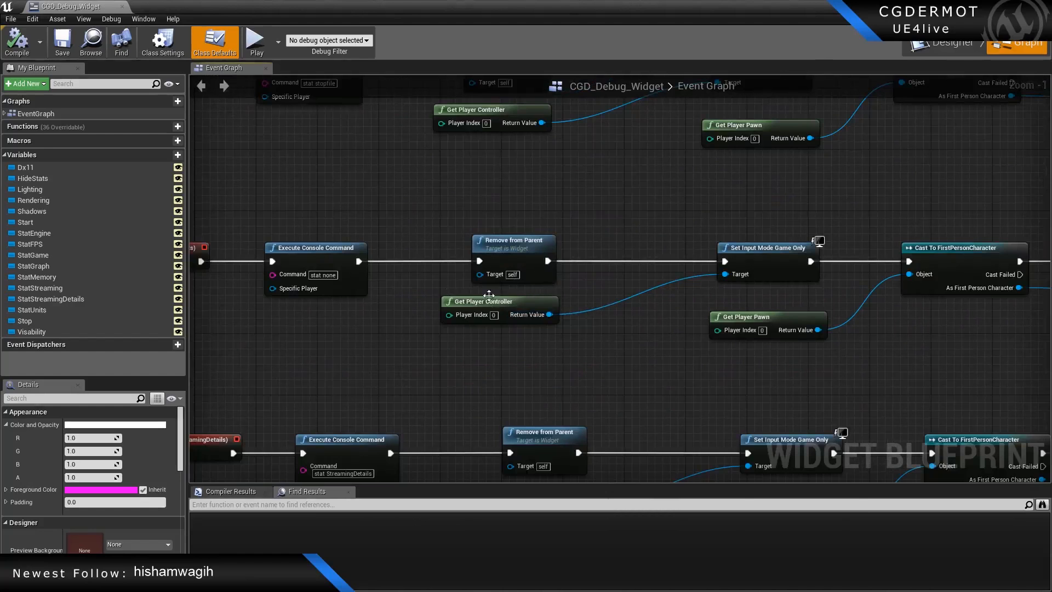
right_drag(489, 295, 687, 287)
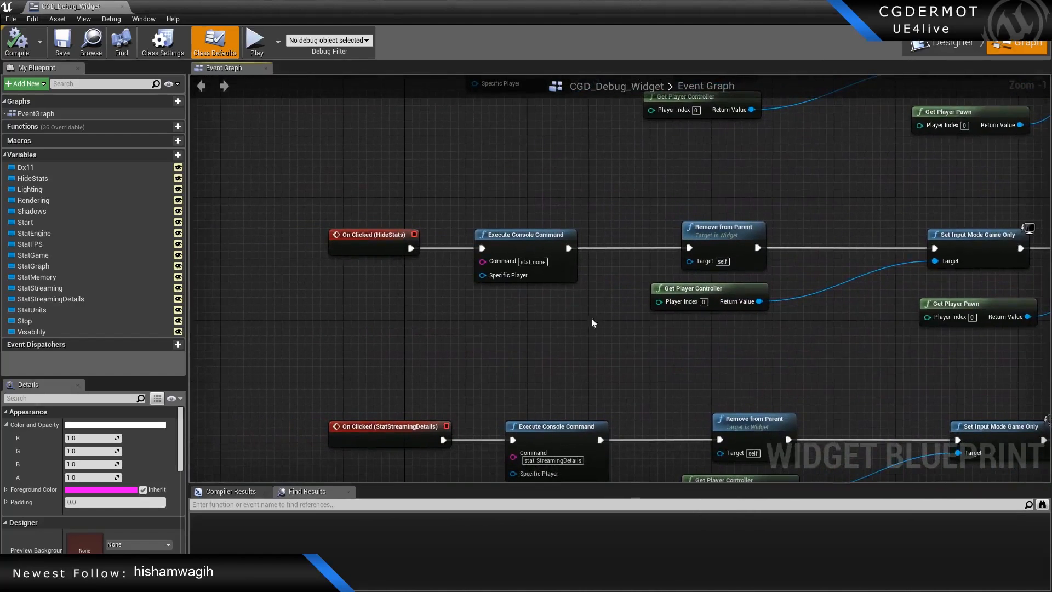
right_drag(642, 248, 563, 252)
scroll(486, 298, down, 3)
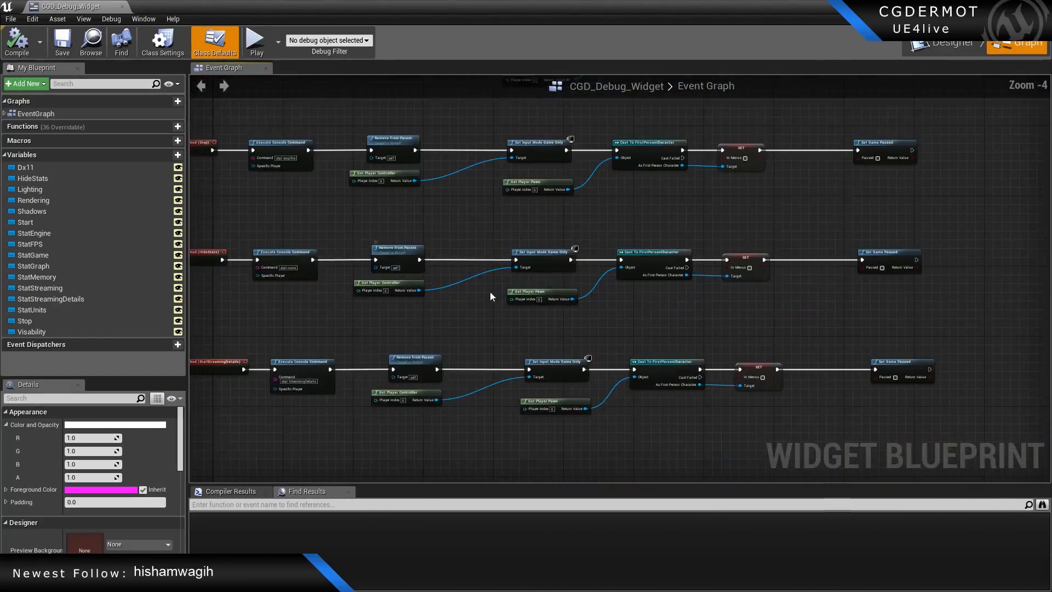
Disconnect Remove from Parent and its following nodes from the HideStats console command, and move the detached chain down in the graph.
drag(334, 237, 942, 304)
scroll(371, 275, up, 3)
alt+click(378, 251)
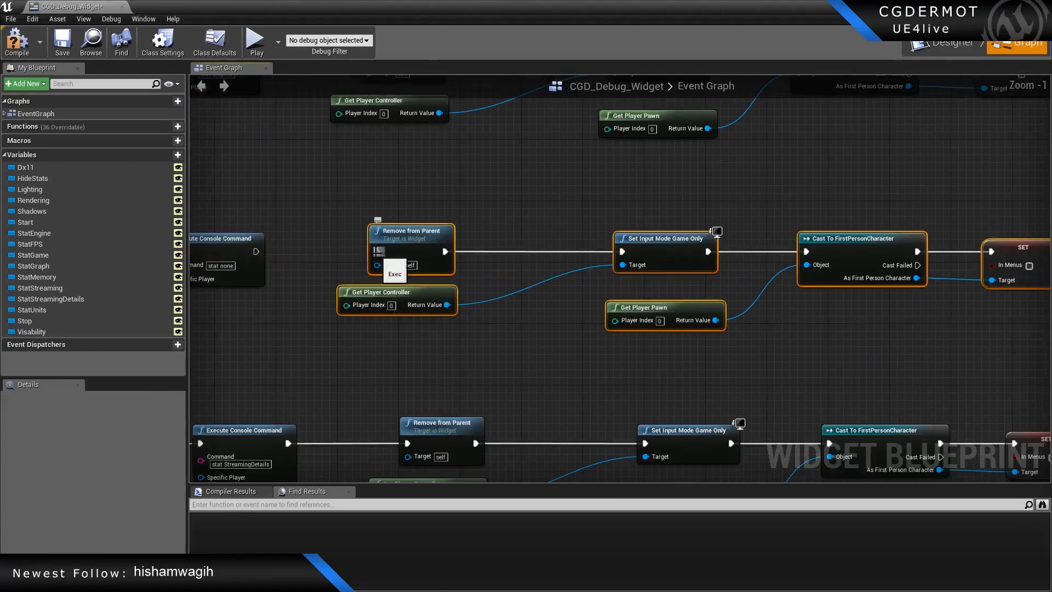
right_drag(383, 300, 587, 212)
scroll(518, 249, down, 5)
drag(420, 271, 883, 359)
drag(799, 275, 804, 325)
Switch the debug widget to its Designer view and select the VB_Undo box that holds the Hide all Stats button.
click(954, 43)
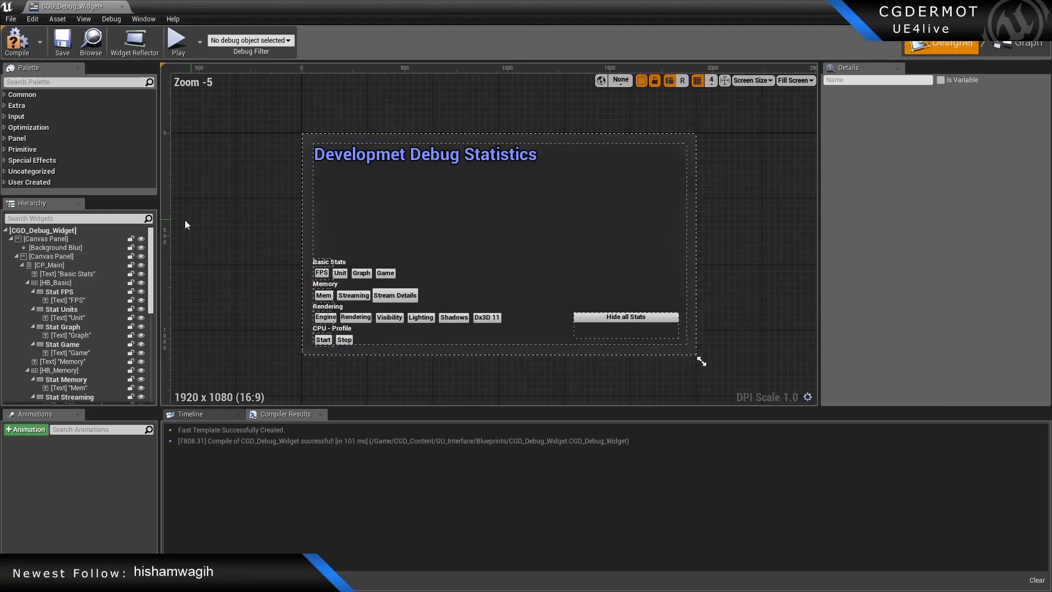
right_drag(441, 250, 766, 225)
right_drag(637, 320, 182, 303)
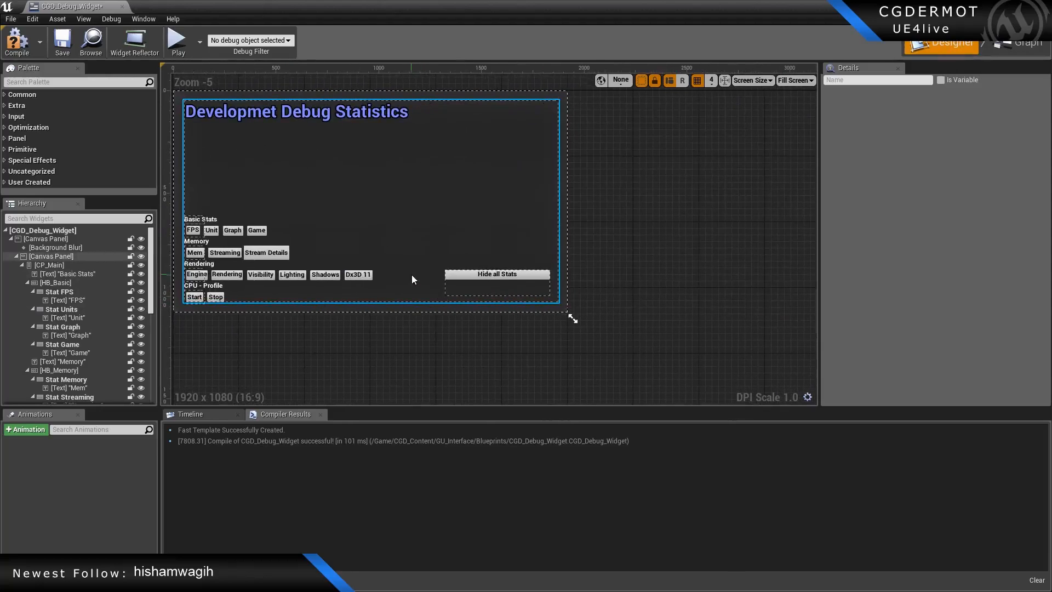
click(497, 274)
click(26, 382)
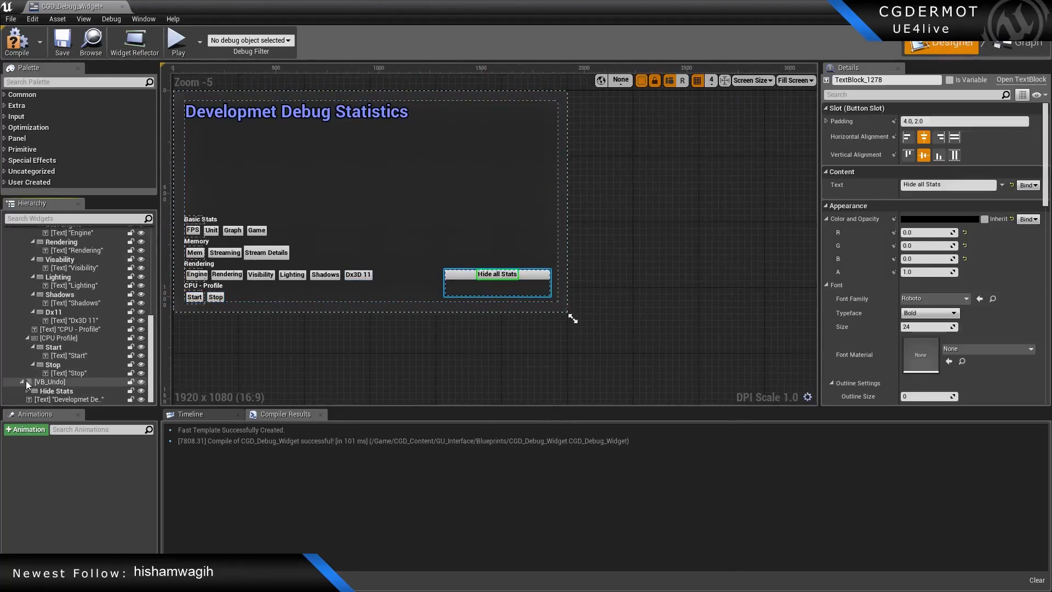
click(41, 380)
Add a Button widget to the canvas and nest it inside VB_Undo below Hide Stats.
click(66, 82)
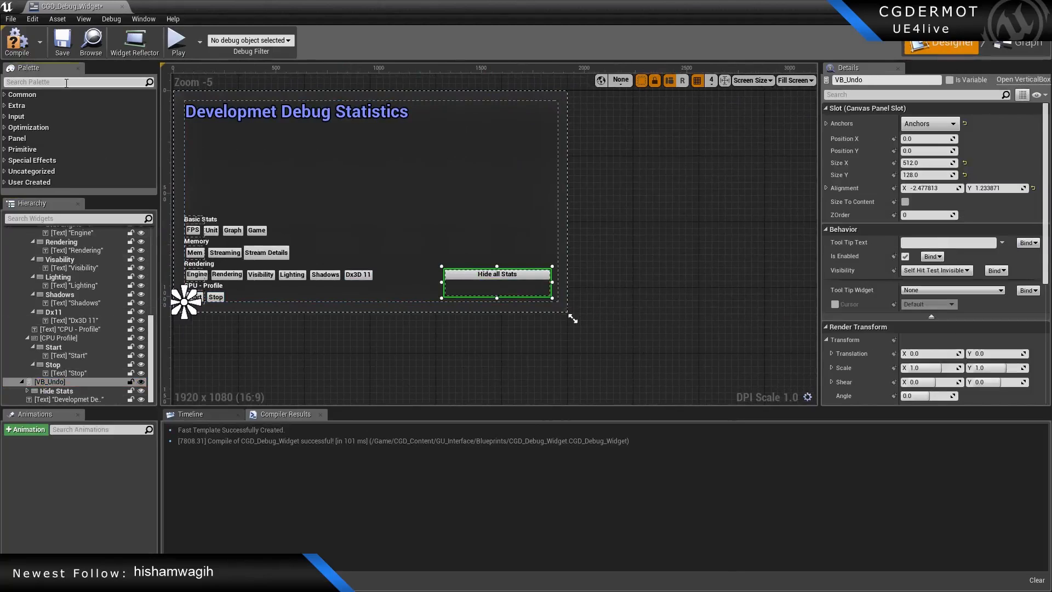
text(Button)
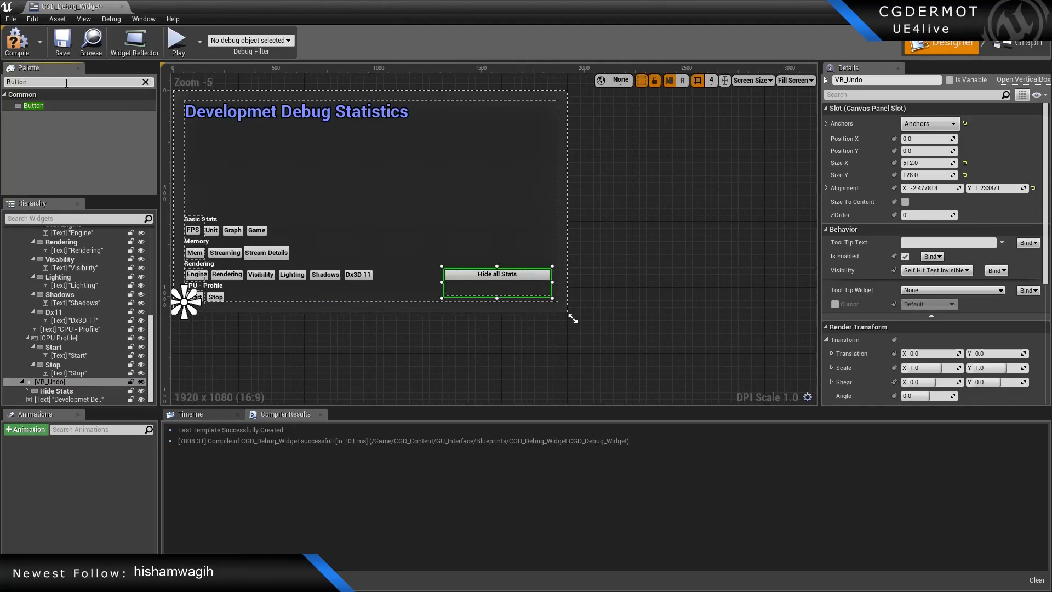
click(40, 106)
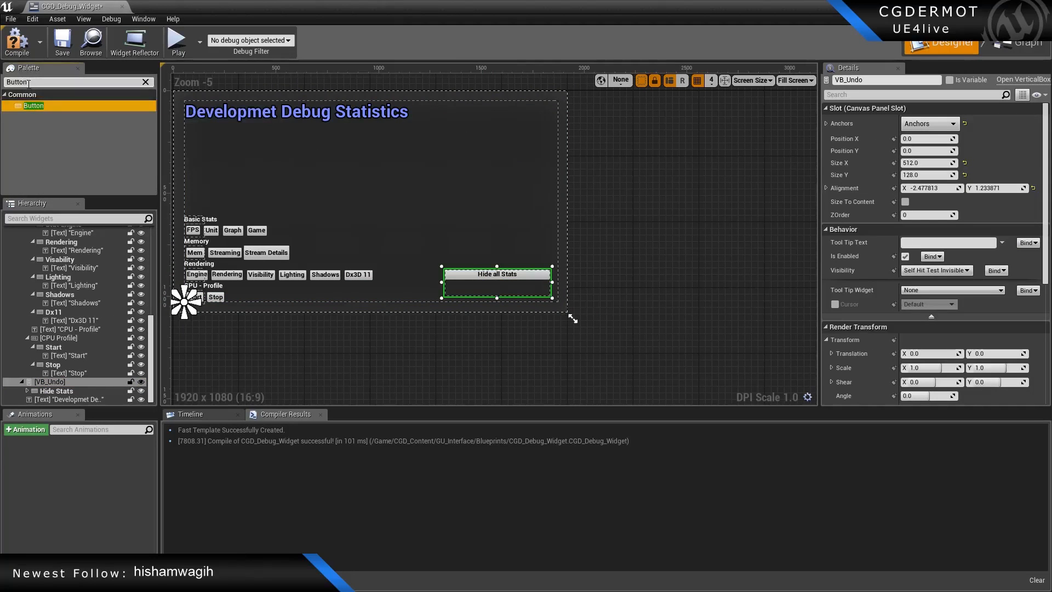
click(26, 84)
click(41, 107)
drag(36, 107, 710, 307)
drag(41, 108, 425, 201)
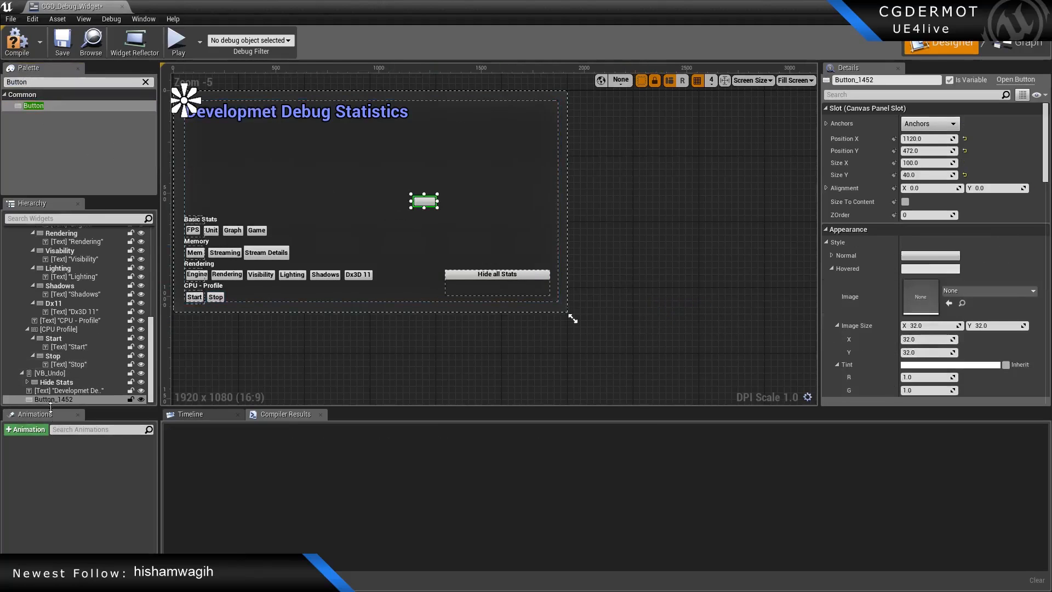
drag(45, 402, 46, 372)
Rename the new button as Exit and filter the widget palette by "te" for text widgets.
click(58, 390)
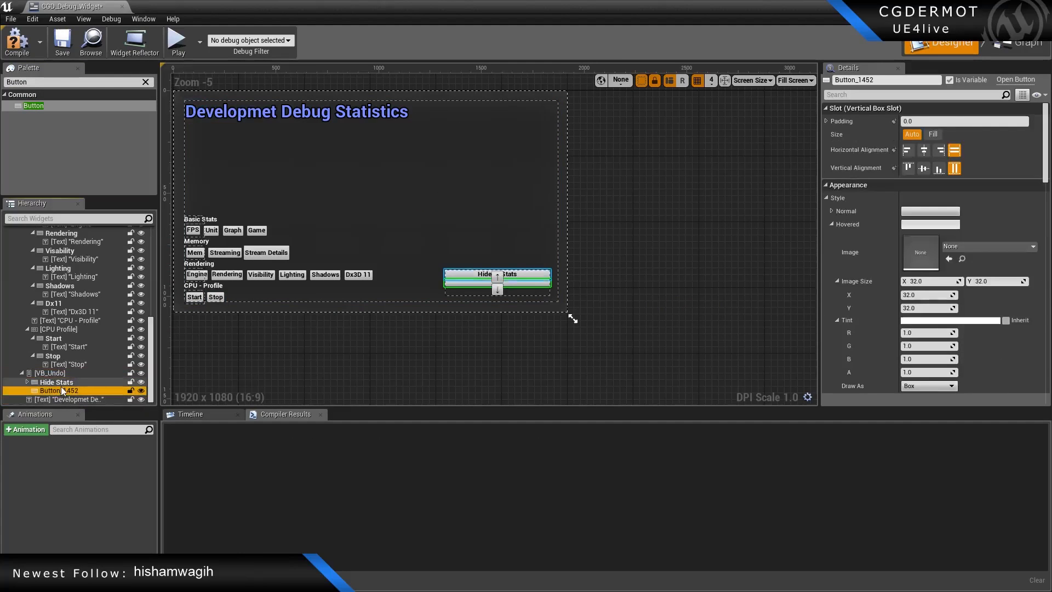
click(60, 389)
text(Exi)
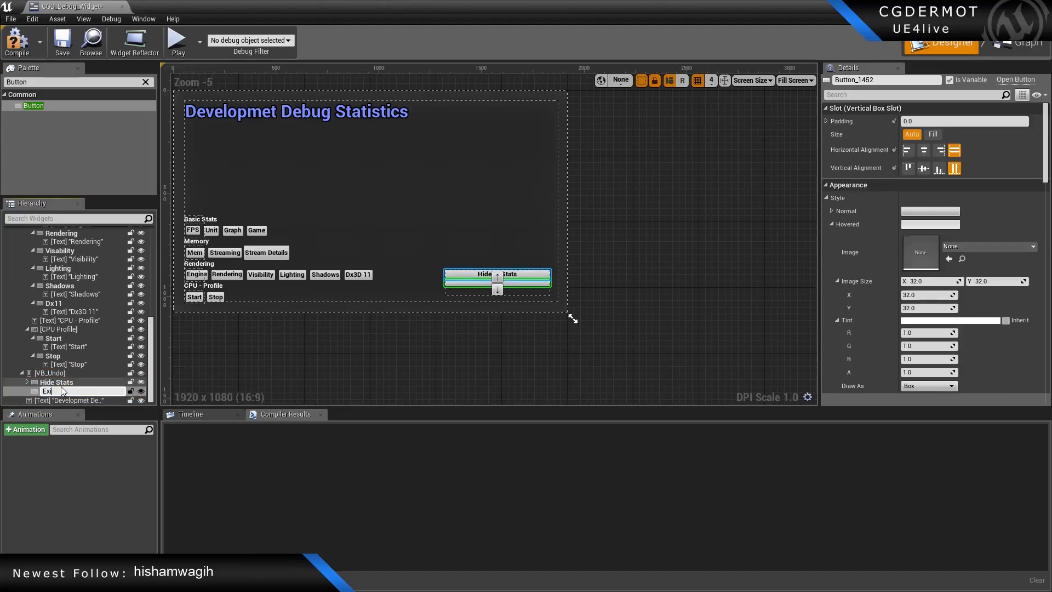
text(t)
key(Return)
click(57, 83)
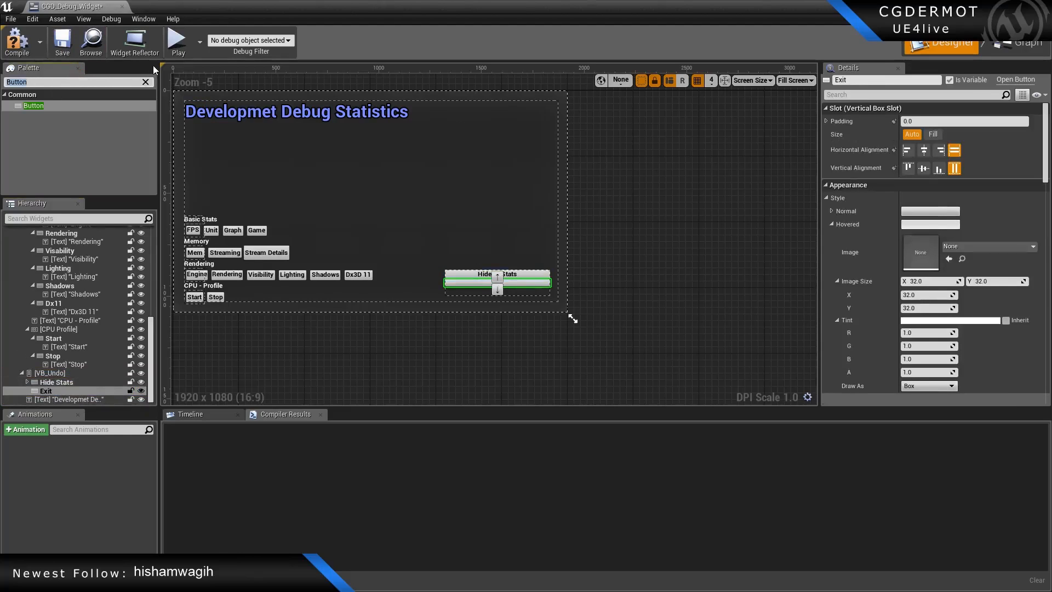
text(te)
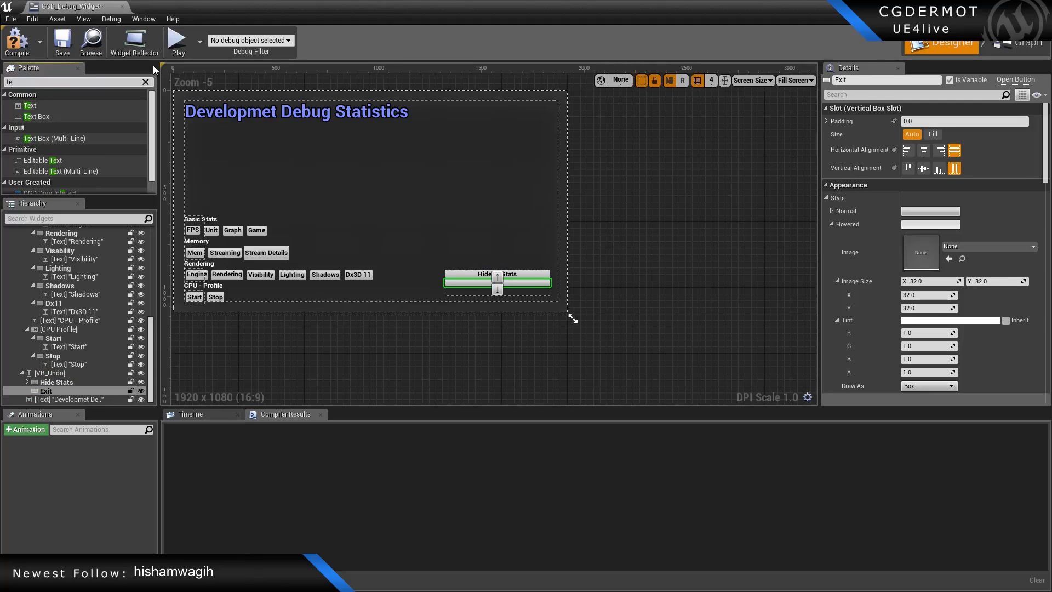
Set the Exit button's hovered tint to yellow by changing its blue value to 0.
click(57, 382)
click(46, 391)
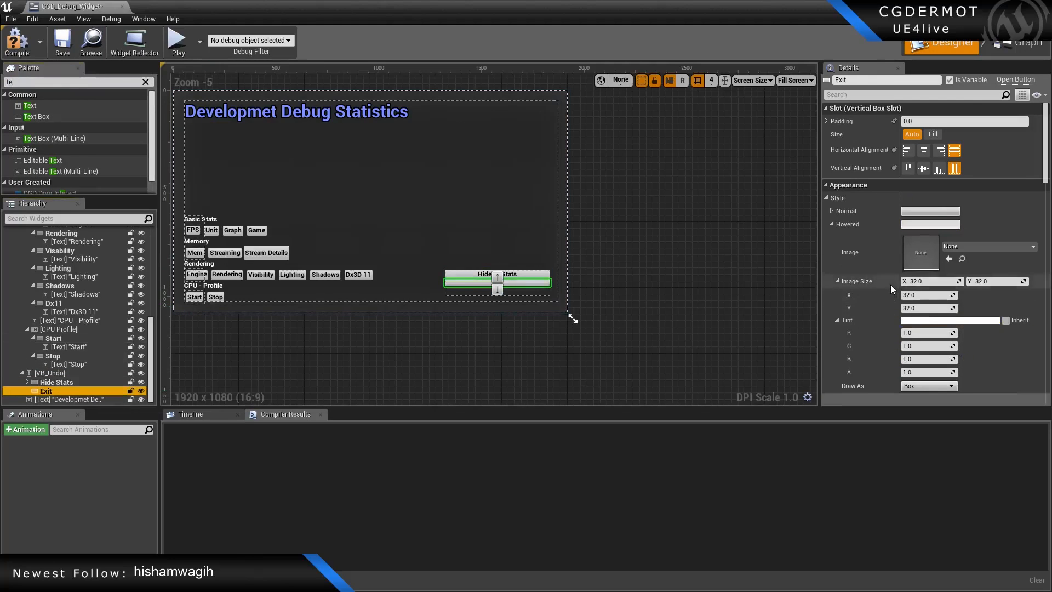
click(931, 320)
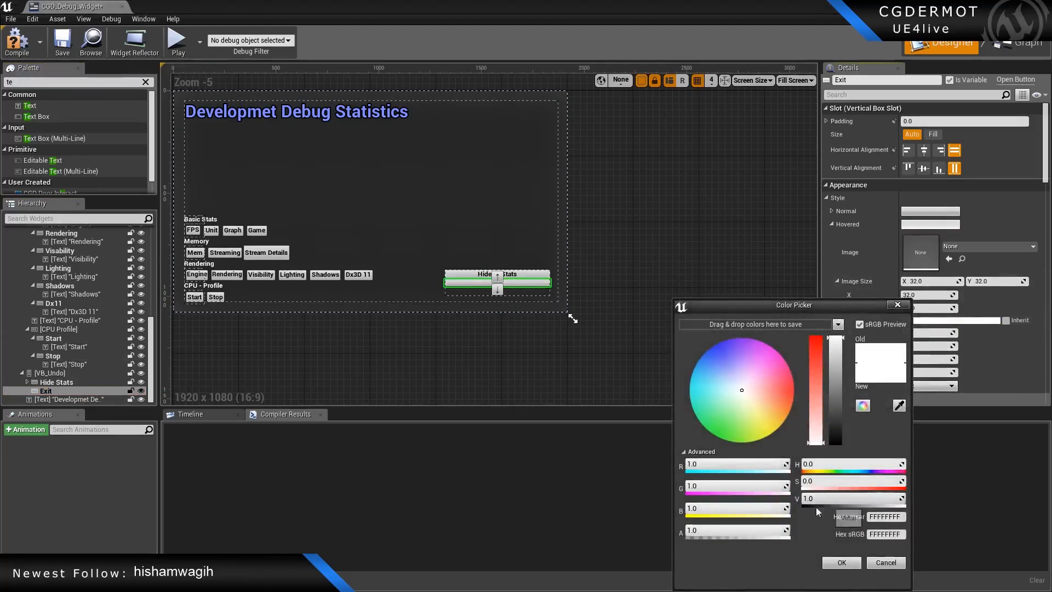
click(722, 510)
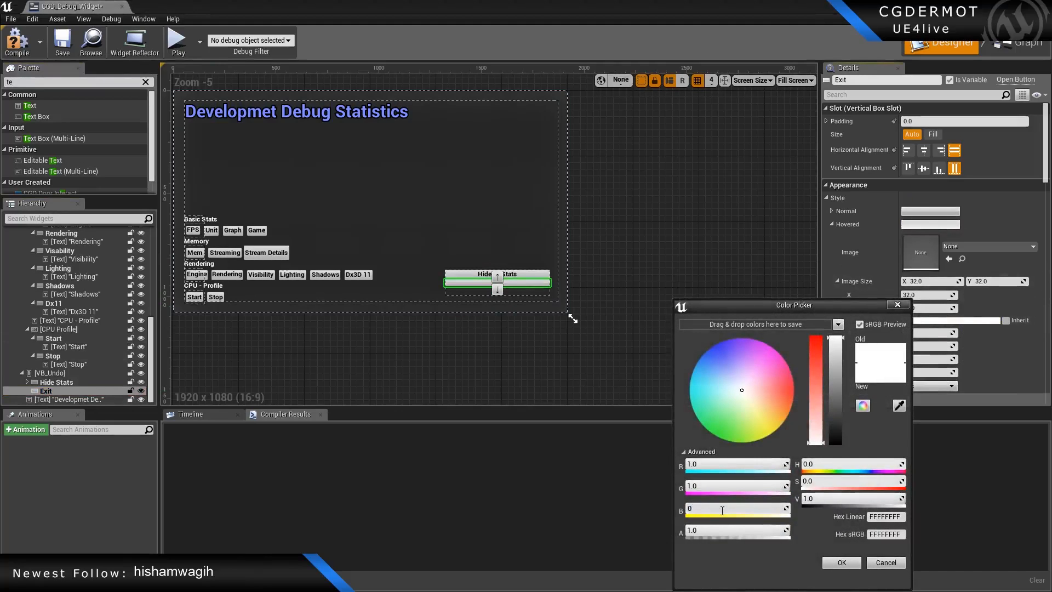
text(0)
key(Tab)
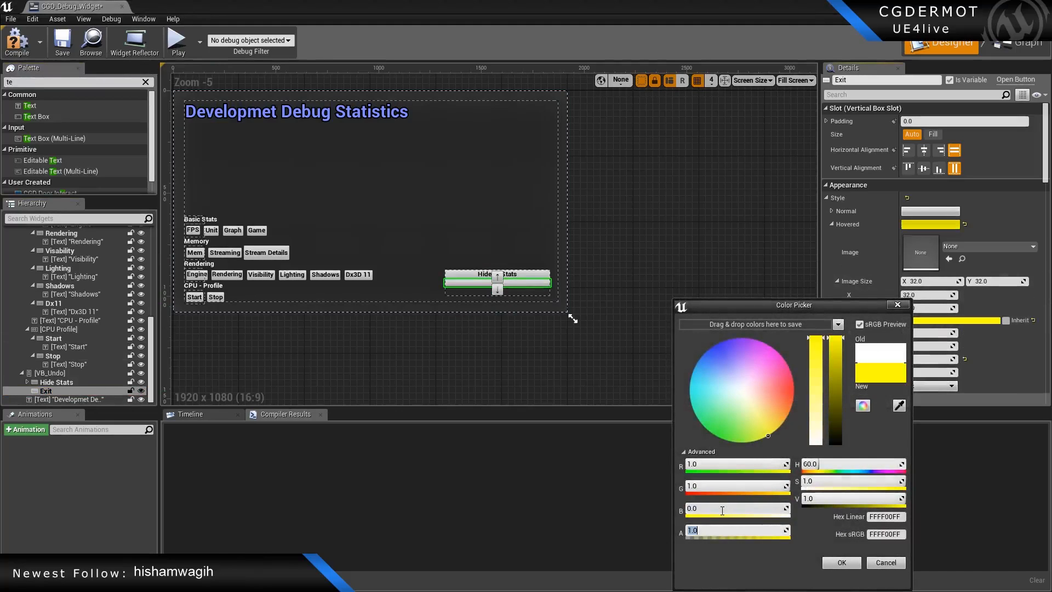
click(839, 562)
Set the Exit button's pressed tint to red by changing its green and blue values to 0.
scroll(944, 363, down, 5)
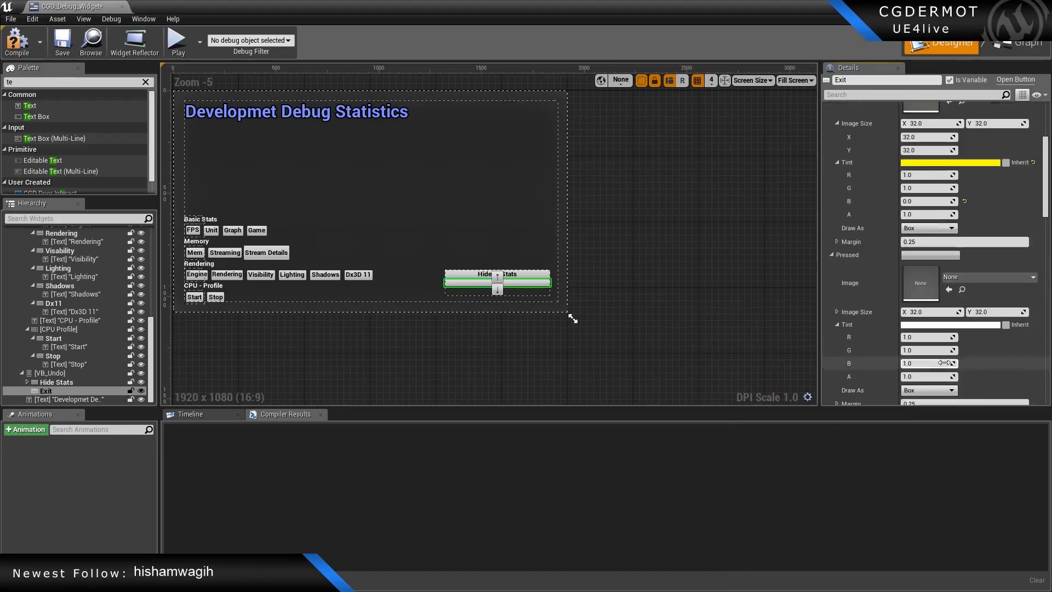
scroll(944, 351, down, 2)
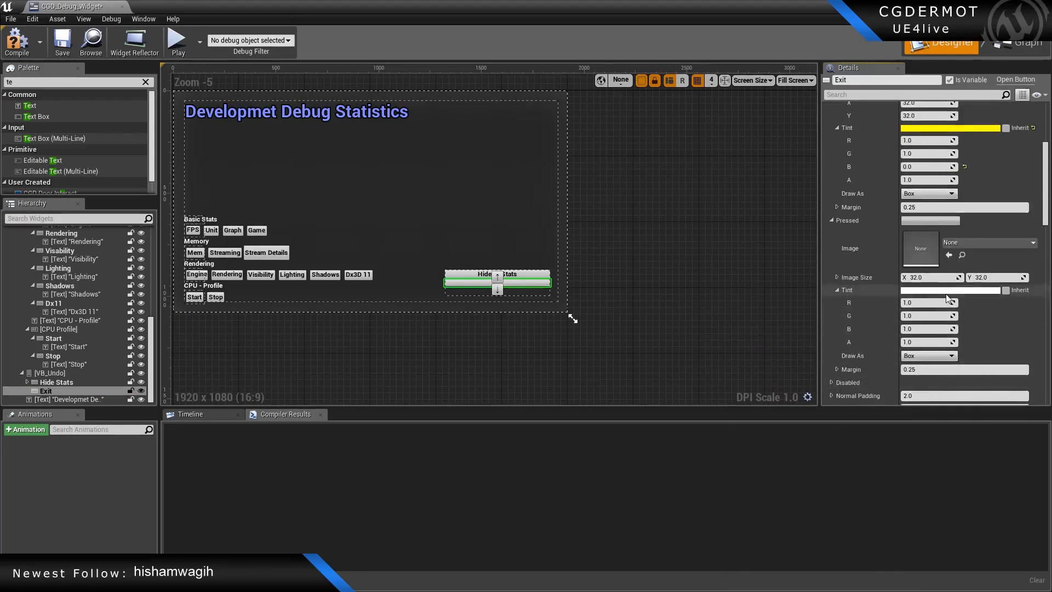
click(944, 290)
click(776, 478)
text(0)
key(Tab)
text(0)
key(Tab)
click(874, 554)
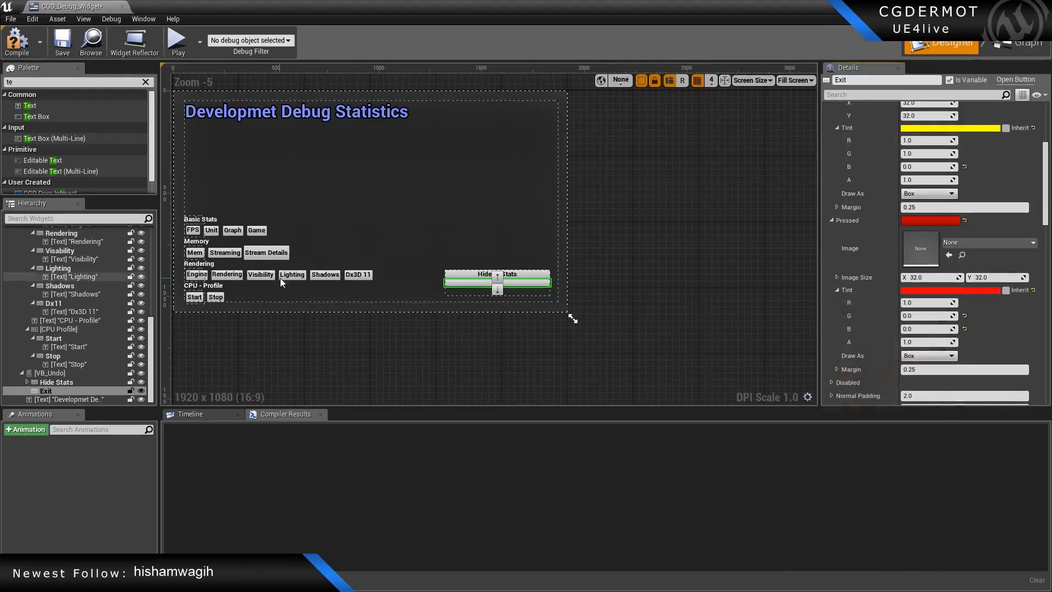
Add a Text widget inside the Exit button and set its text colour to black.
drag(31, 106, 477, 220)
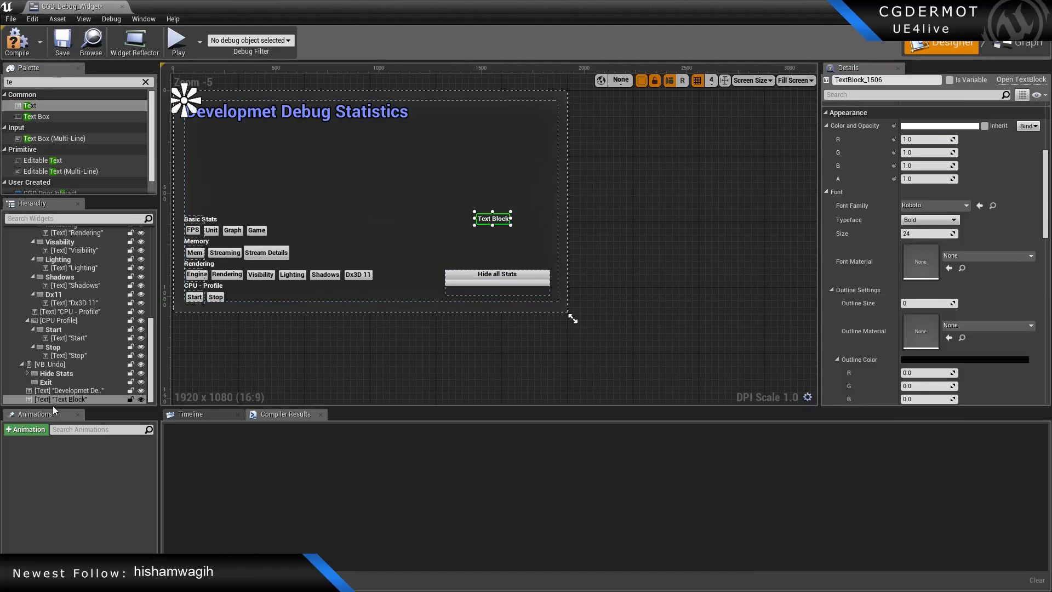
drag(56, 400, 51, 383)
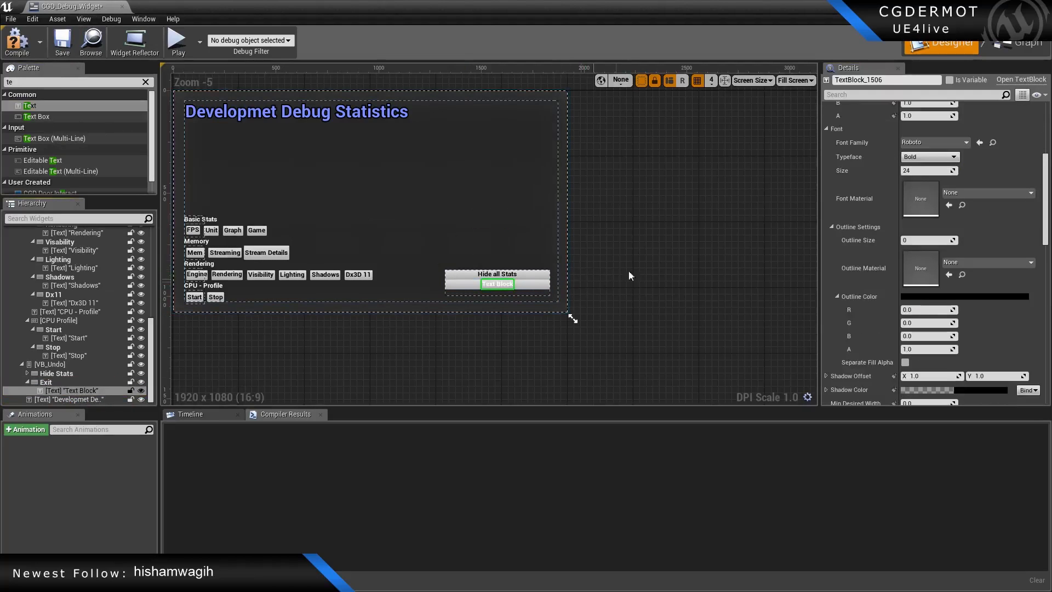
scroll(949, 140, up, 5)
click(939, 149)
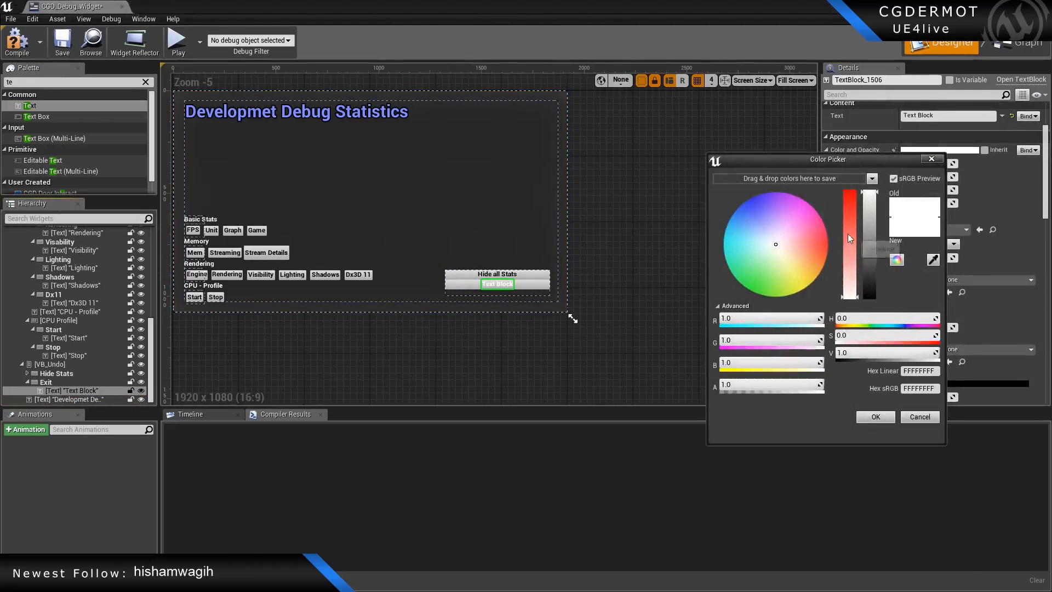
drag(877, 206, 874, 317)
click(875, 417)
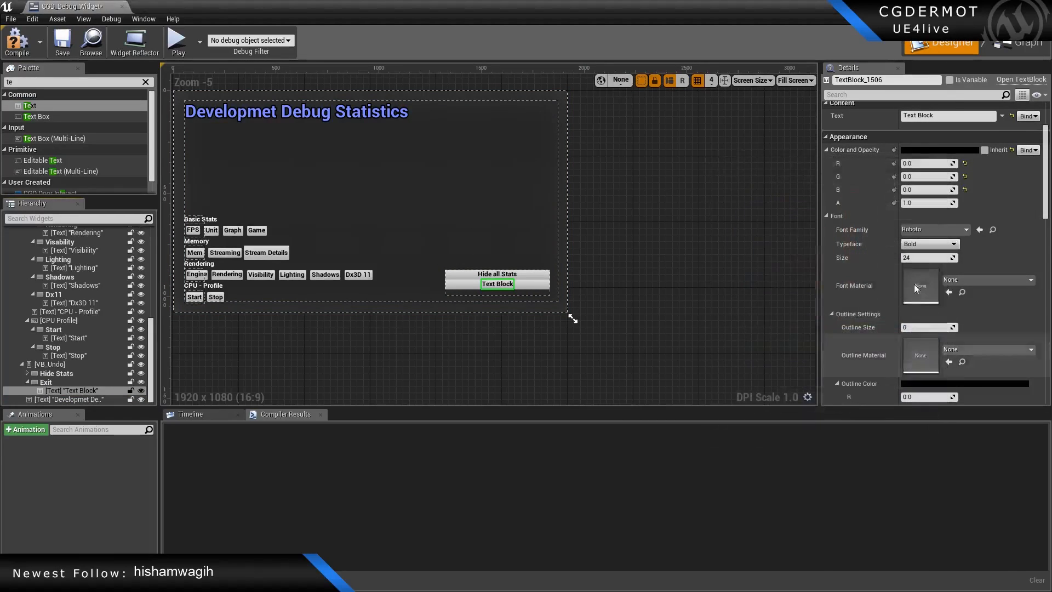
Set the text block's content to Exit, and compile and save the debug widget.
click(935, 116)
key(ctrl+a)
text(Exit)
key(Return)
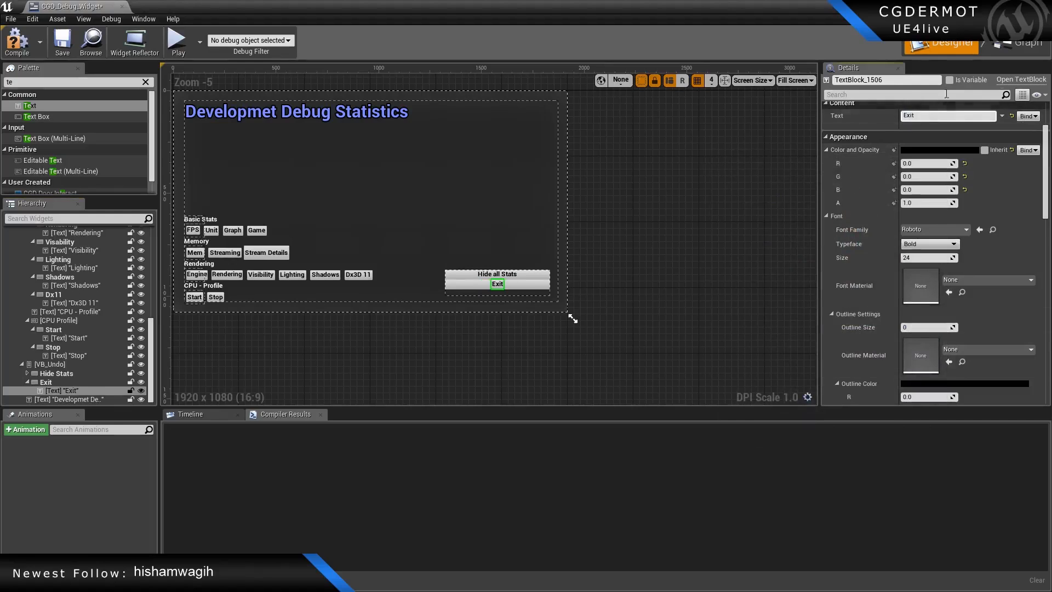
click(17, 42)
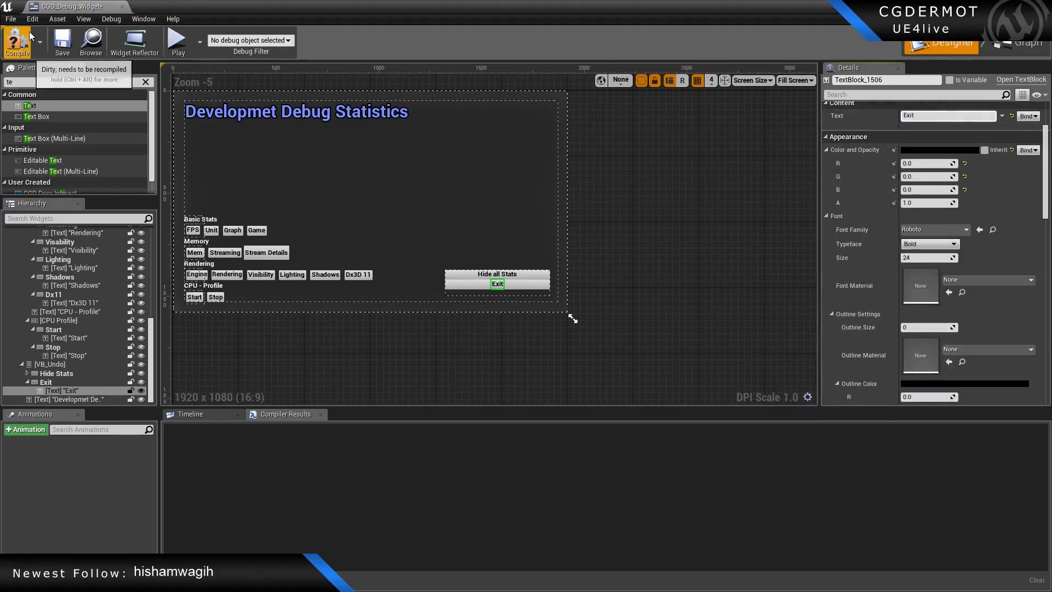
click(62, 43)
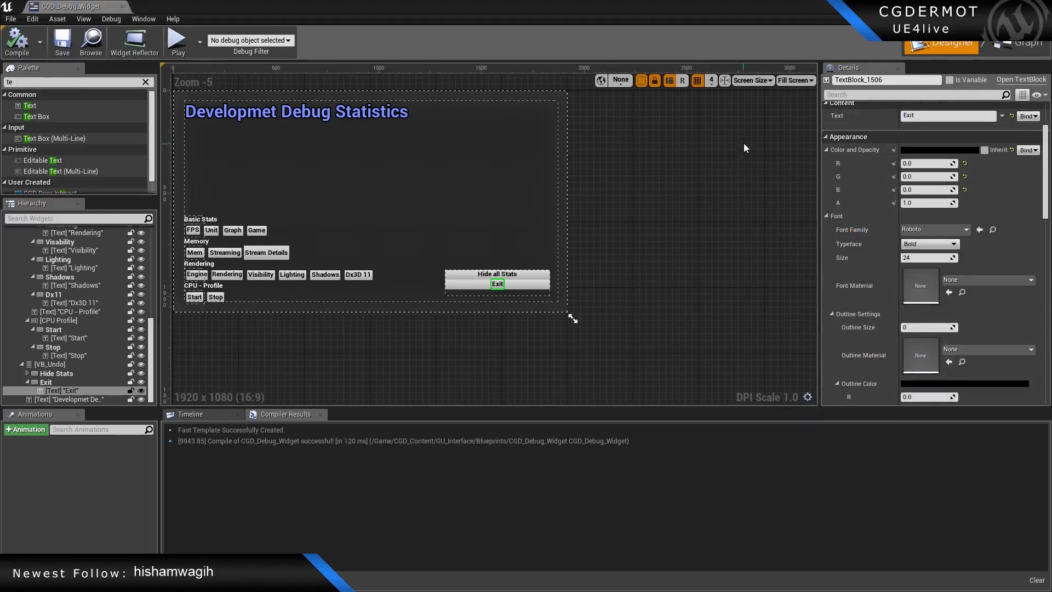
Return to the debug widget's event graph.
click(1016, 44)
scroll(557, 307, up, 1)
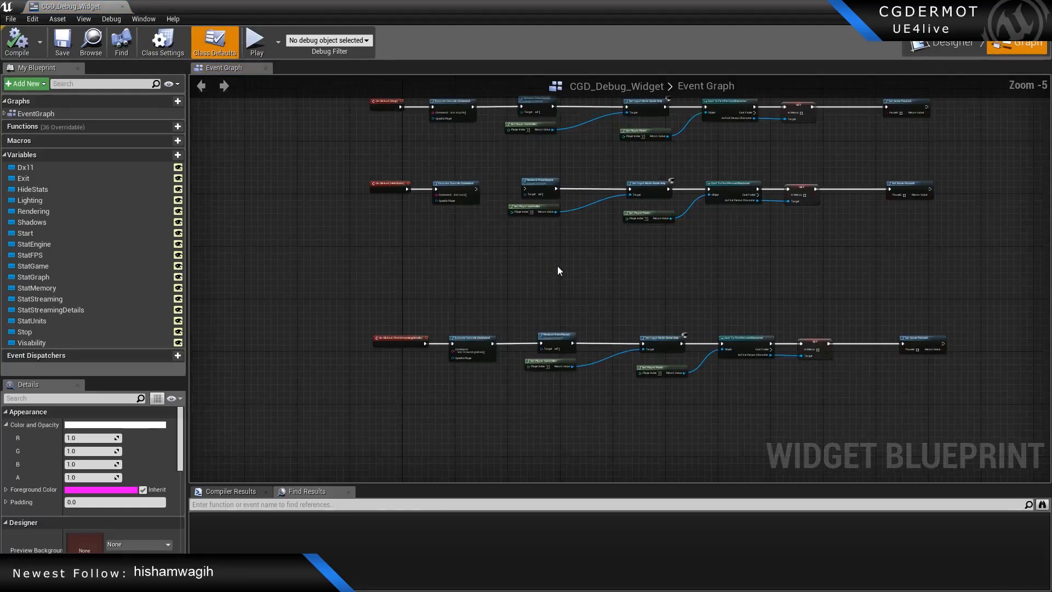
Add an On Clicked event for the Exit button of the debug widget.
right_drag(558, 266, 640, 265)
click(950, 44)
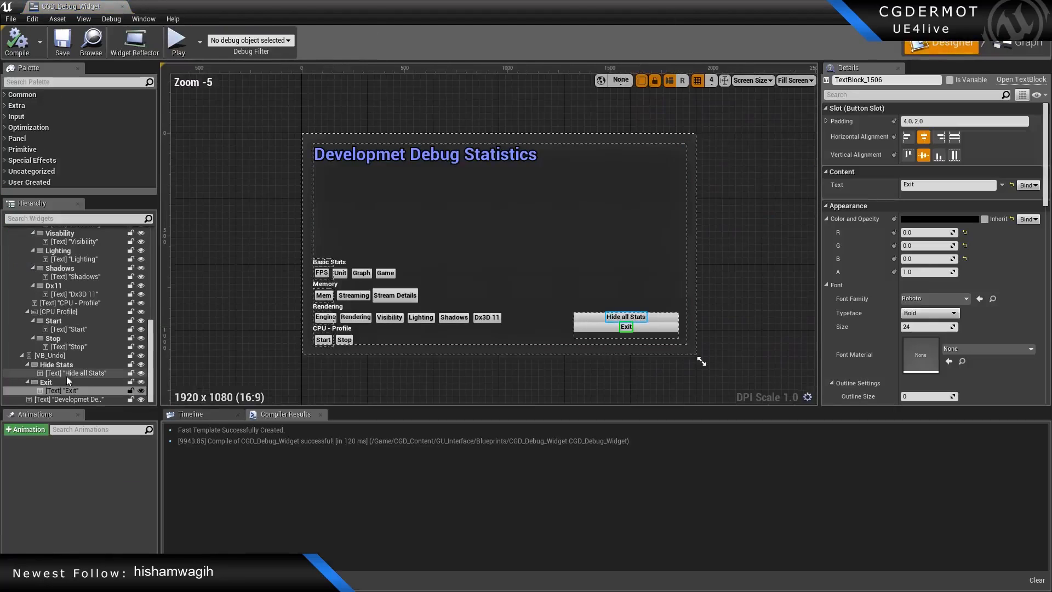
drag(1045, 178, 1046, 405)
click(920, 338)
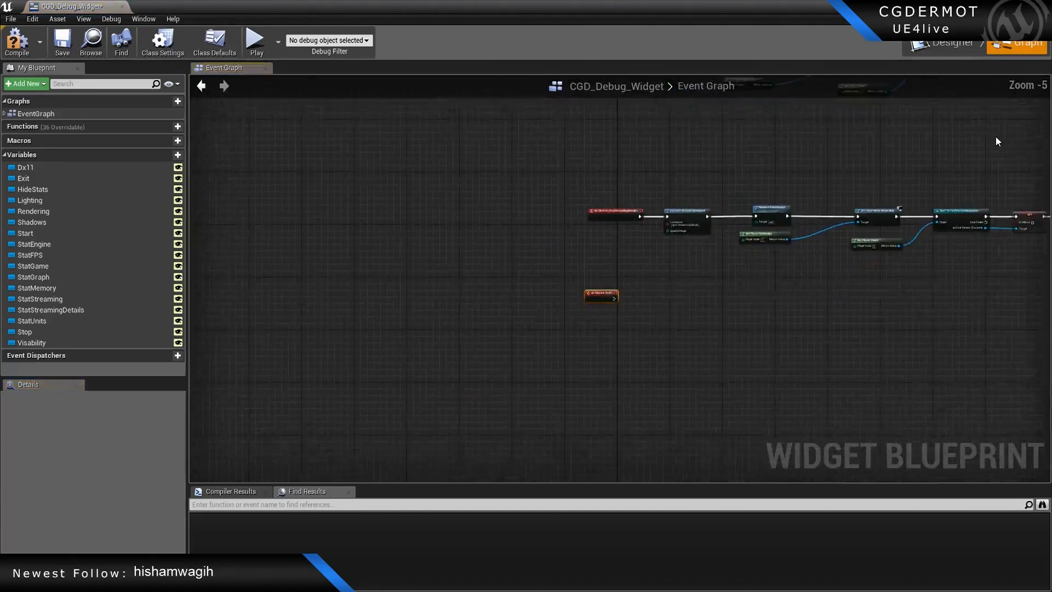
Move the detached Remove from Parent node chain beside On Clicked (Exit) and connect the event to it.
scroll(696, 329, down, 6)
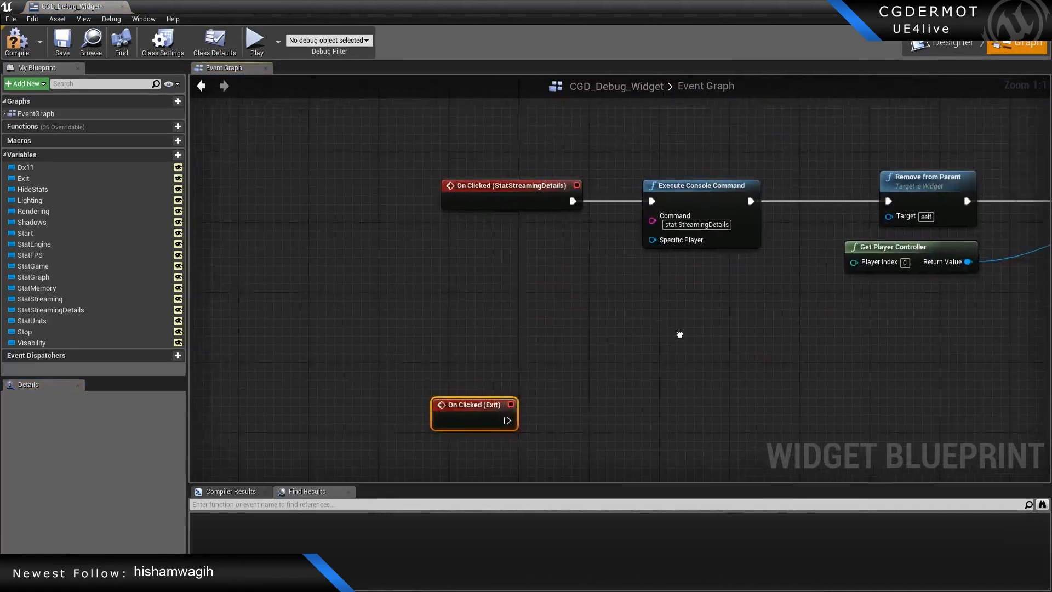
drag(643, 188, 934, 250)
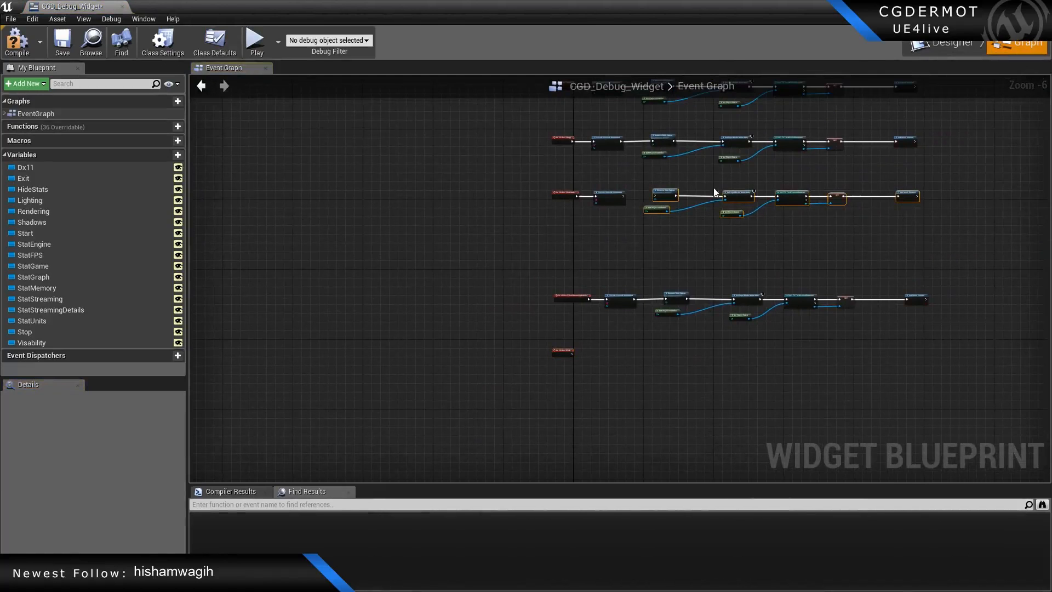
drag(667, 192, 610, 377)
scroll(608, 378, up, 6)
drag(710, 414, 681, 298)
drag(560, 313, 626, 313)
Delete all nodes following Execute Console Command in every stat button's event row, keeping only the chain on On Clicked (Exit).
scroll(670, 287, down, 9)
right_drag(812, 288, 807, 291)
right_drag(652, 264, 589, 591)
right_drag(621, 349, 620, 214)
scroll(620, 212, up, 1)
scroll(619, 210, down, 4)
right_drag(687, 167, 675, 235)
drag(630, 246, 535, 426)
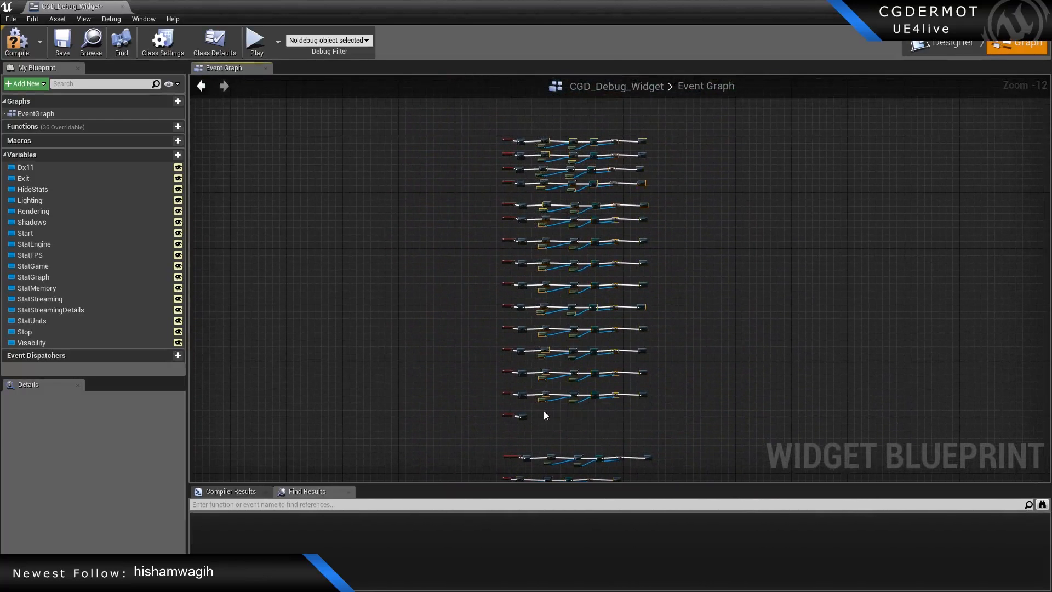
right_drag(543, 418, 570, 329)
scroll(573, 328, up, 5)
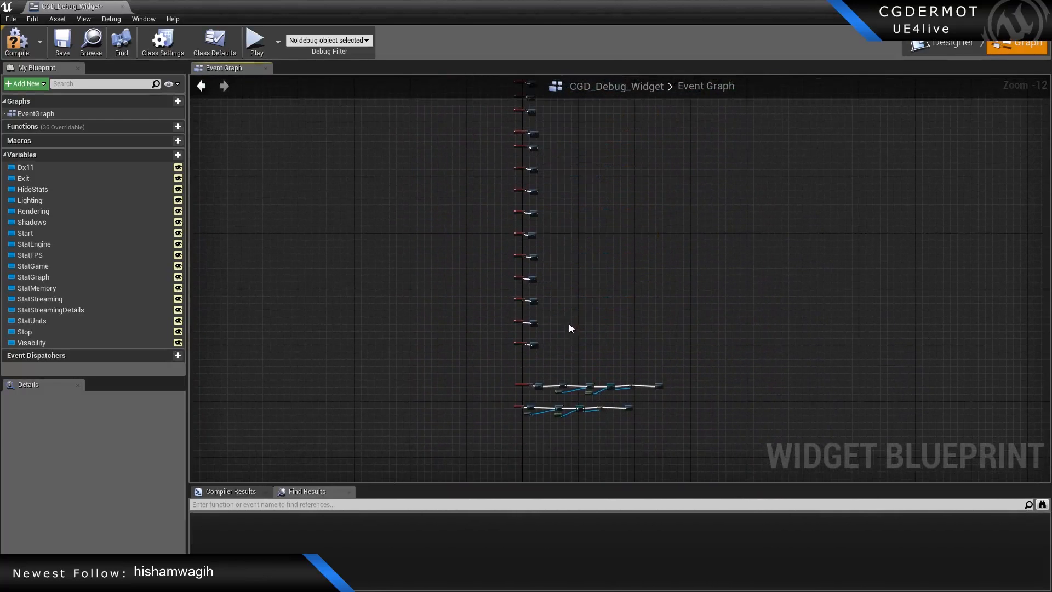
drag(729, 295, 462, 358)
key(Delete)
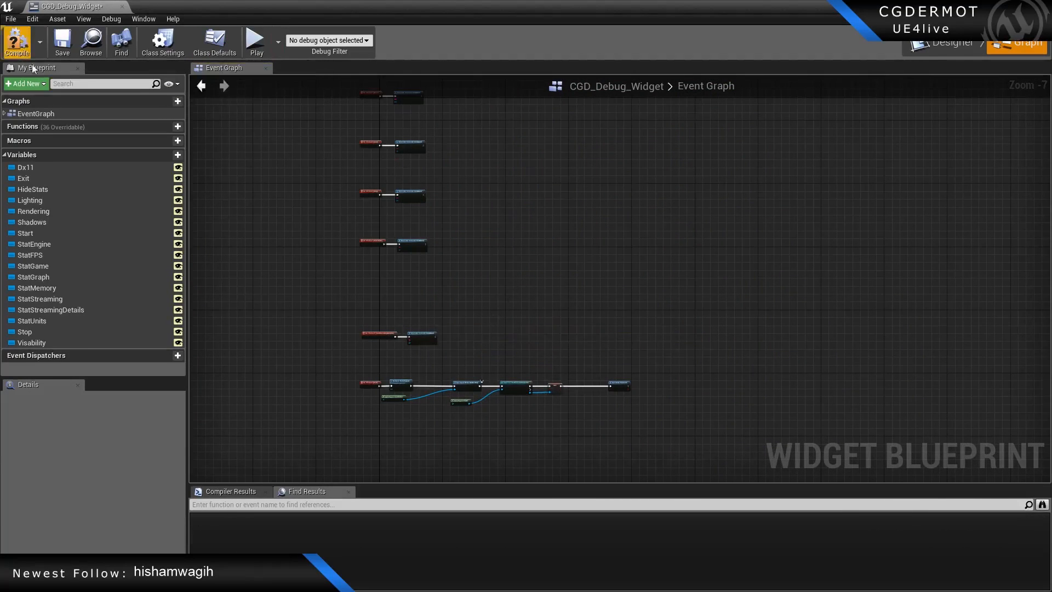
Compile and save the debug widget blueprint and close its editor.
click(64, 51)
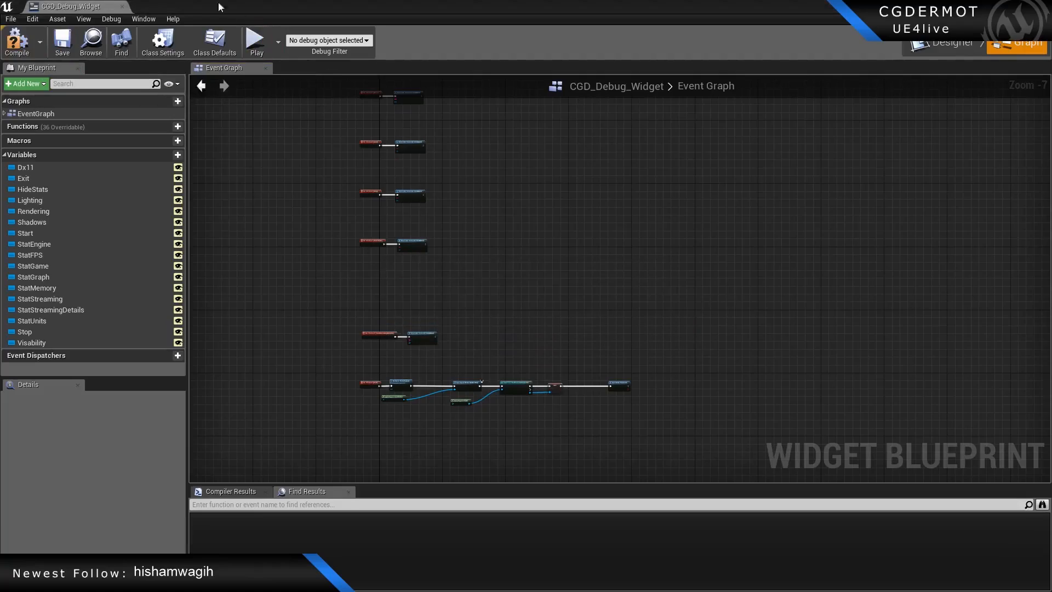
click(122, 6)
Play the level in a full-screen viewport and open the in-game debug statistics menu.
right_drag(555, 257, 530, 279)
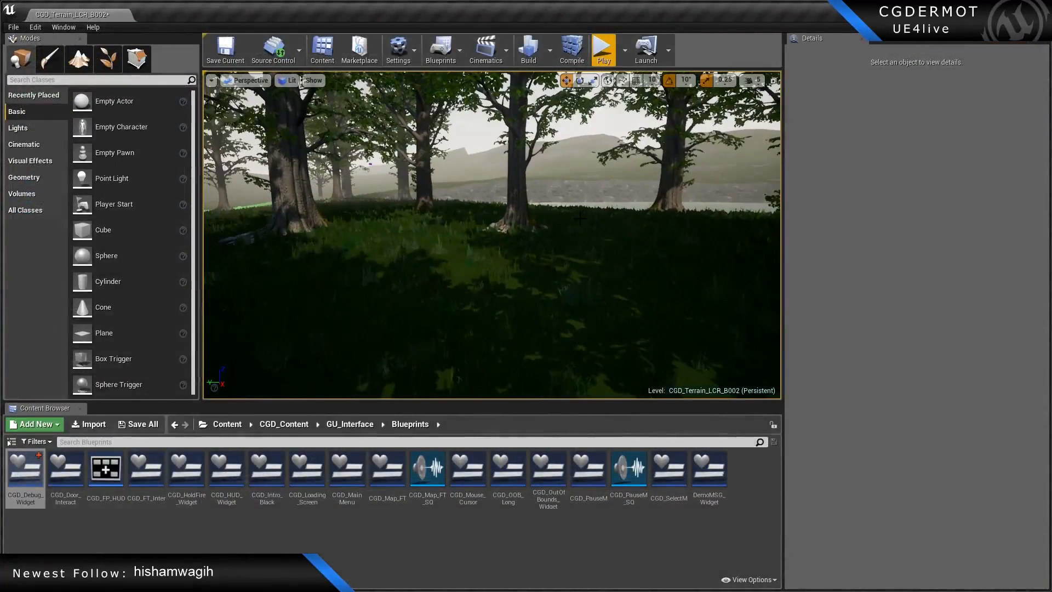
key(F11)
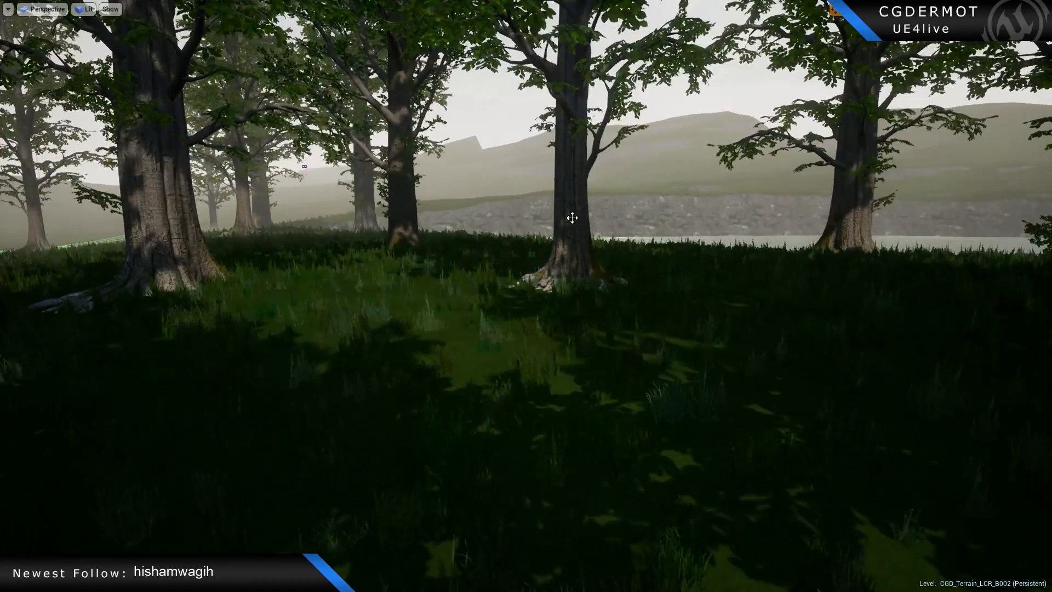
key(alt+p)
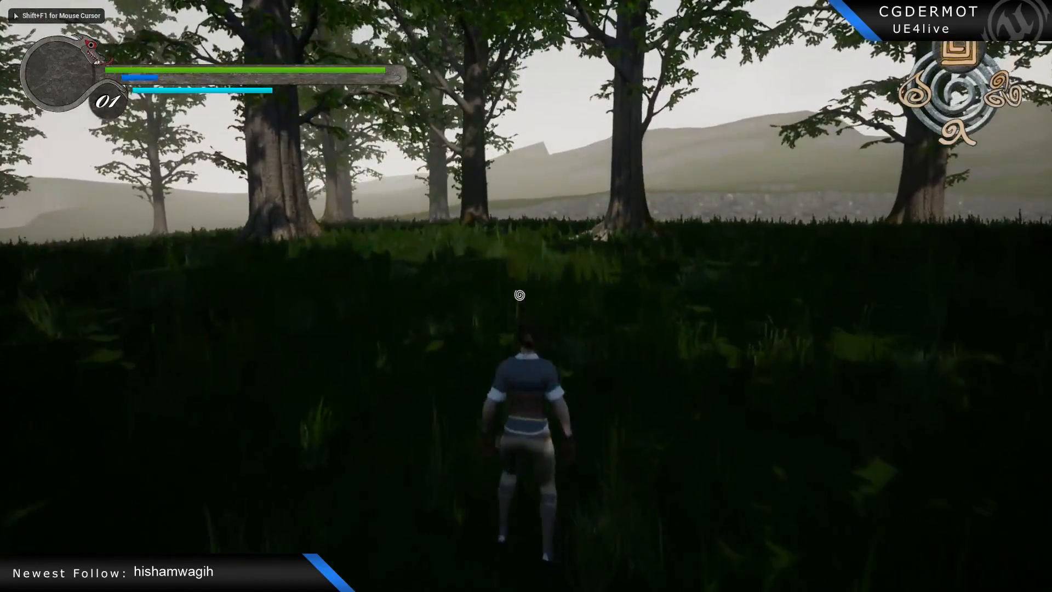
key(F12)
Test the Unit and Stream Details stats, hiding all stats after each, and exit the debug menu.
click(105, 375)
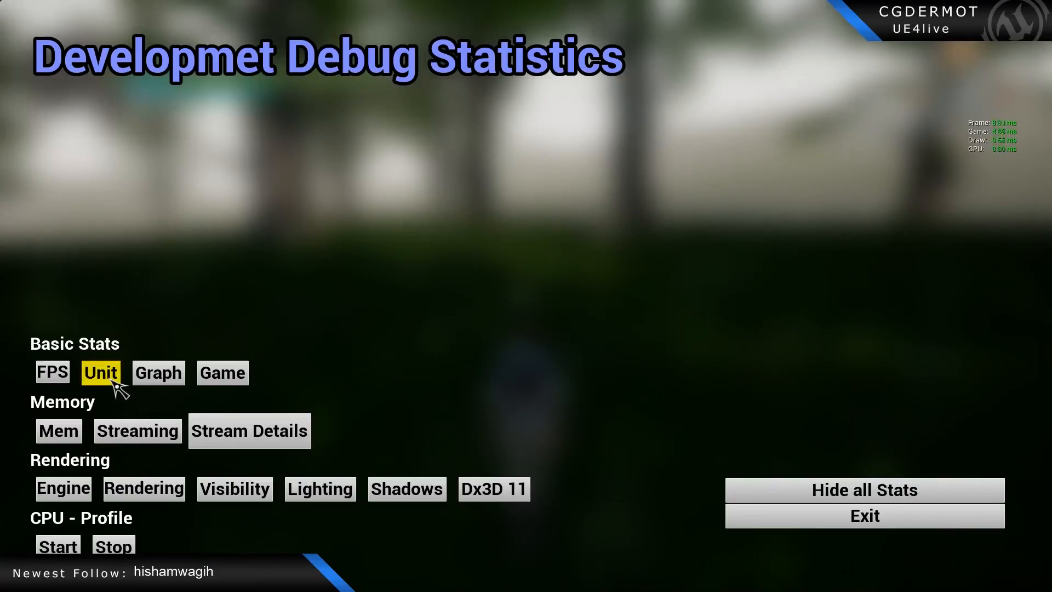
click(801, 496)
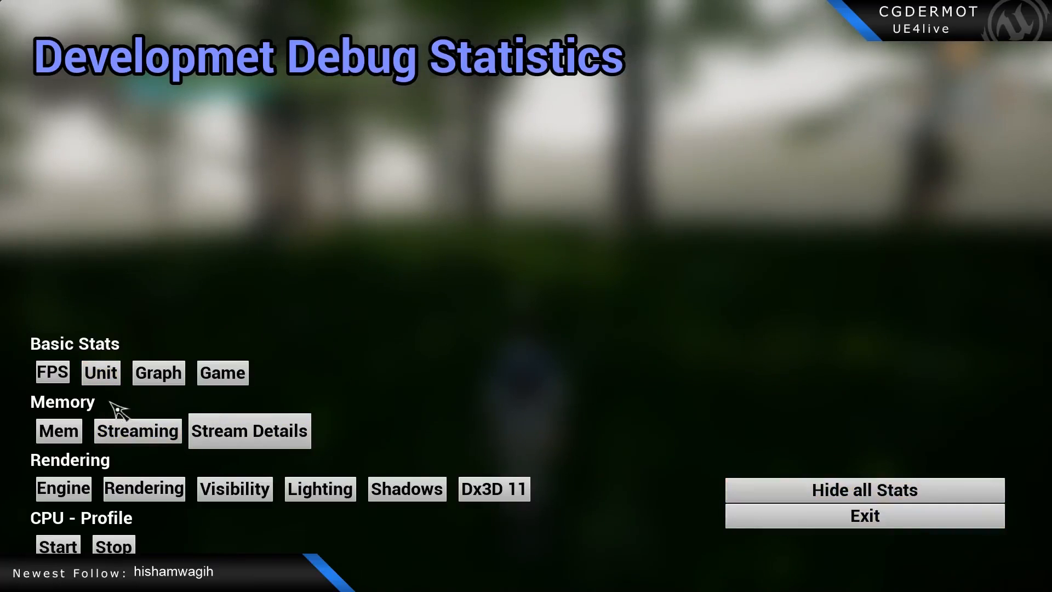
click(245, 440)
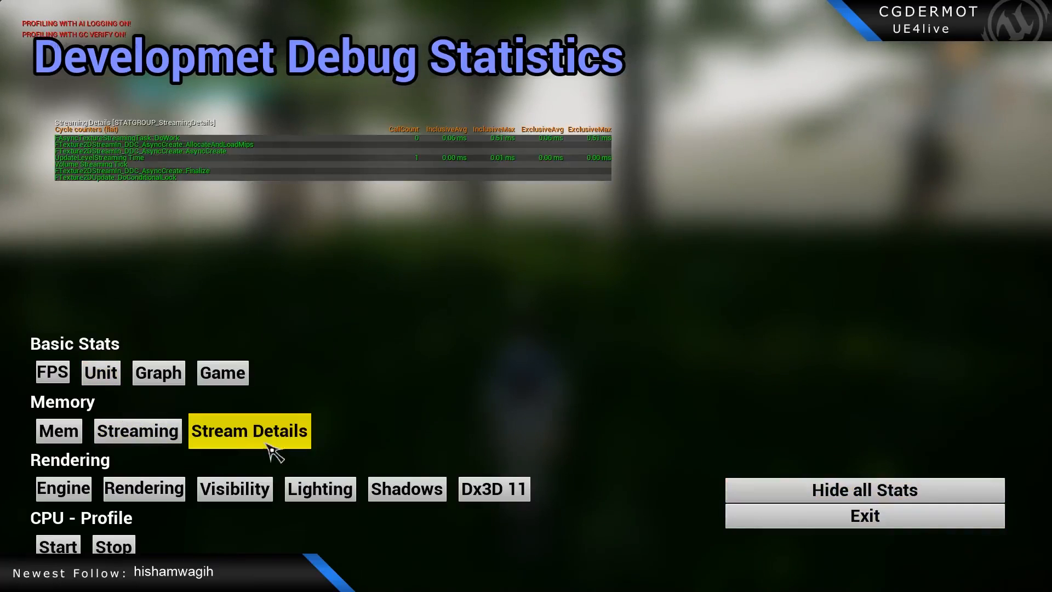
click(852, 489)
click(852, 524)
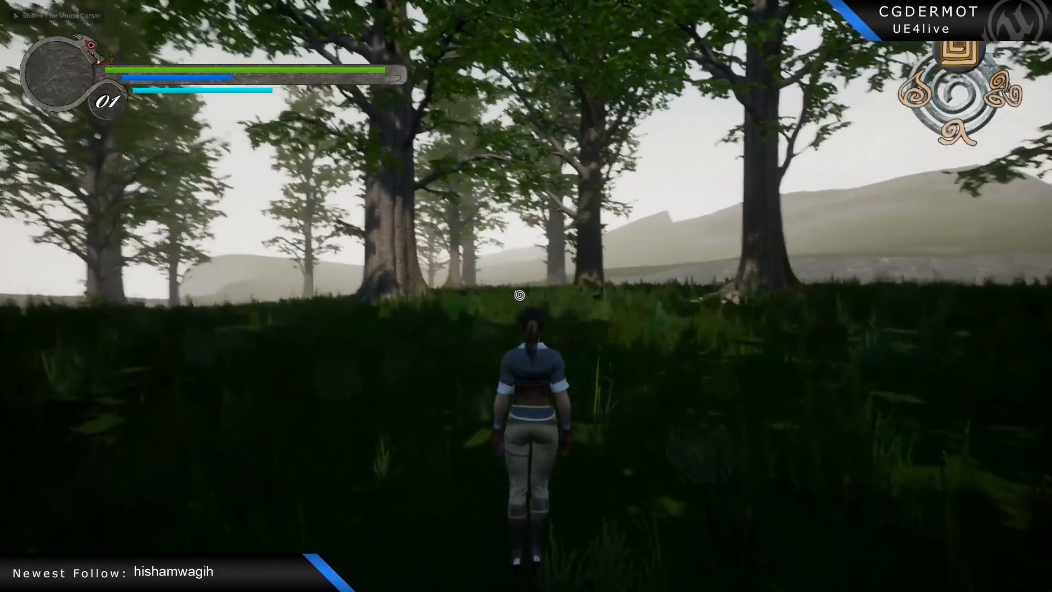
Reopen the debug menu, turn on the FPS and Unit stats, and exit to walk through the level.
key(F1)
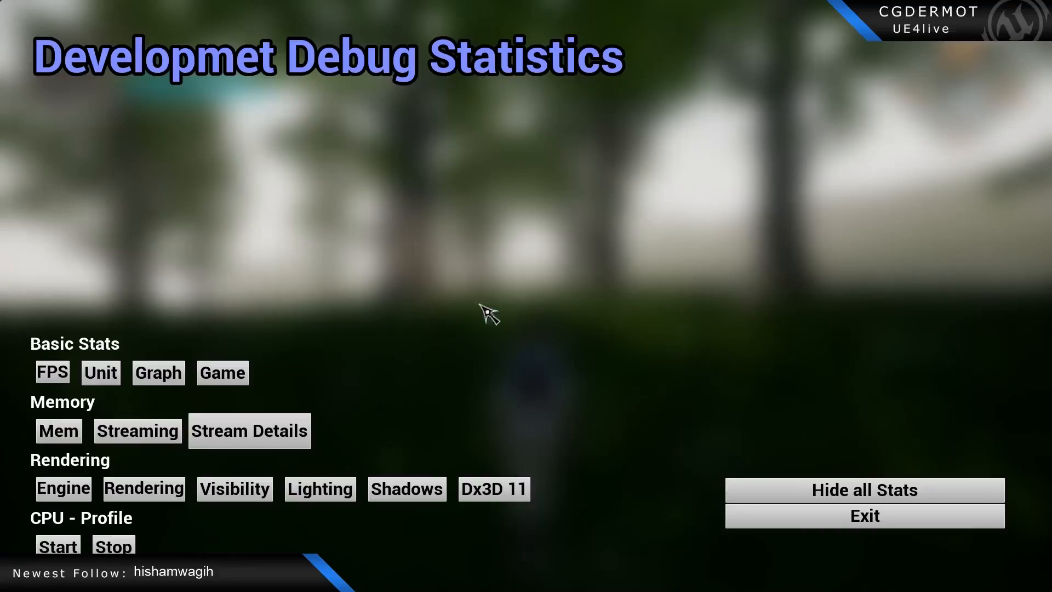
click(64, 374)
click(95, 378)
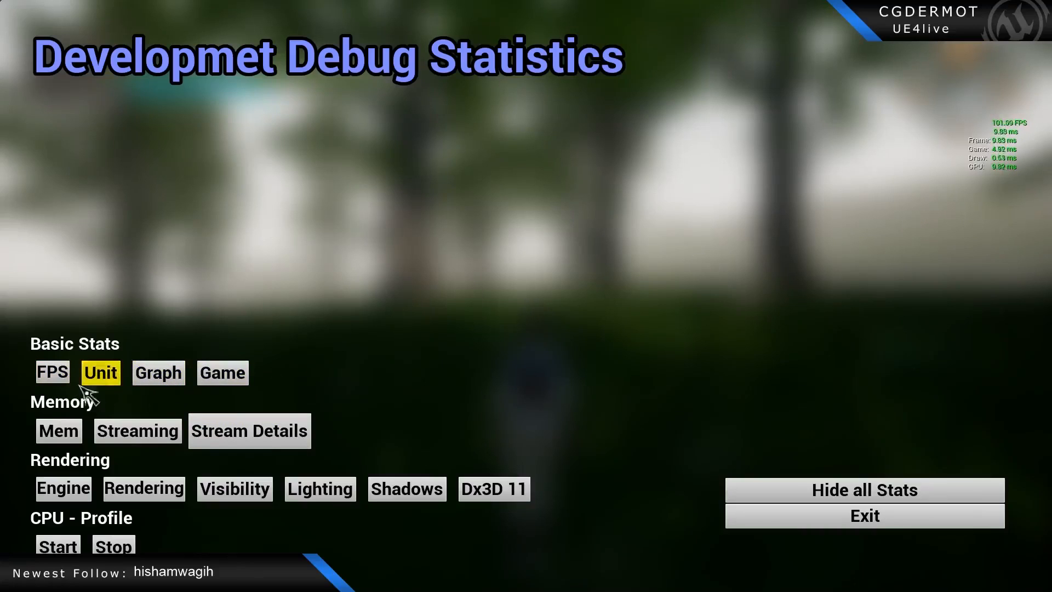
click(857, 524)
key(w)
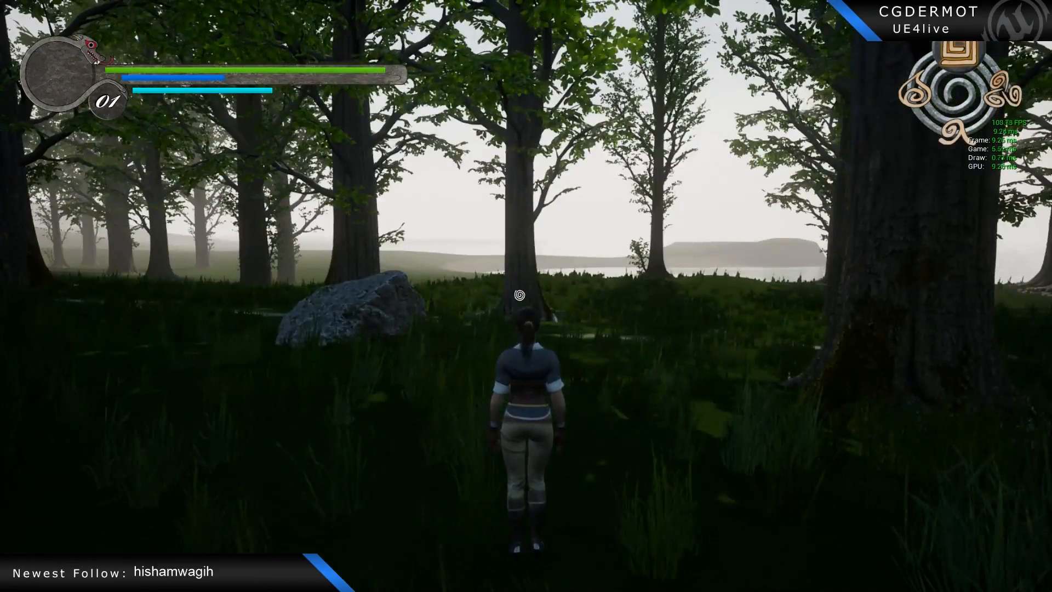
Hide all stats through the debug menu, exit it, and end the full-screen play session.
key(F1)
click(869, 489)
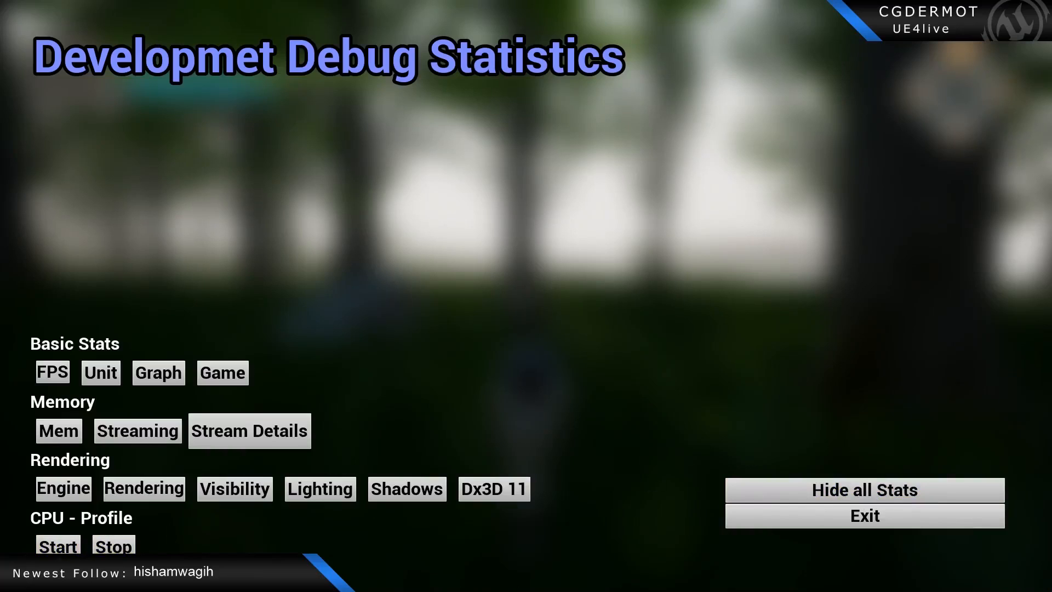
click(800, 523)
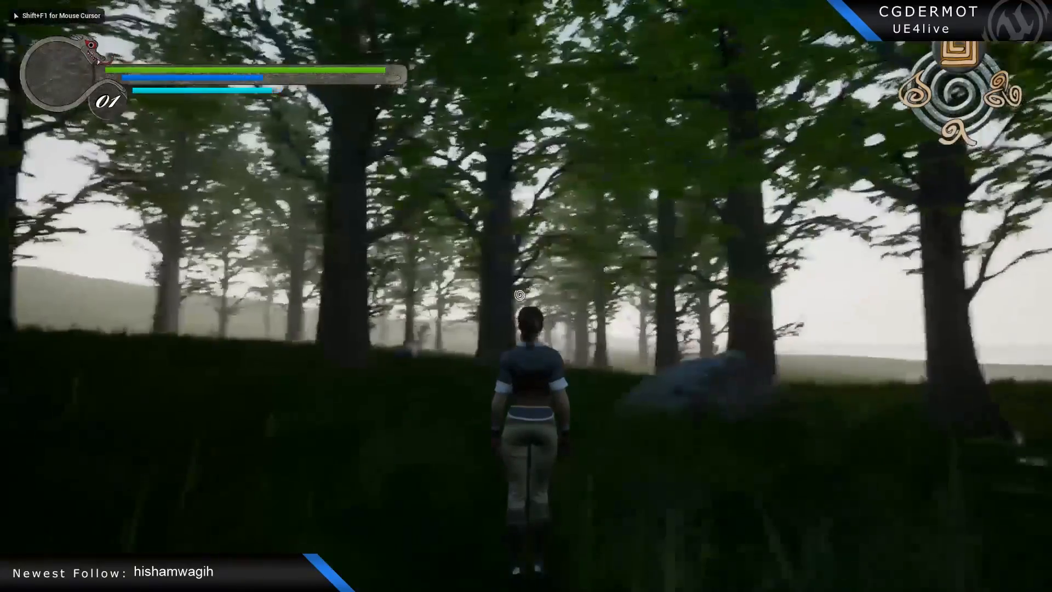
key(Escape)
right_drag(505, 302, 358, 282)
key(F11)
Reopen the CGD_Debug_Widget event graph and examine the console command assigned to each button event.
double_click(32, 469)
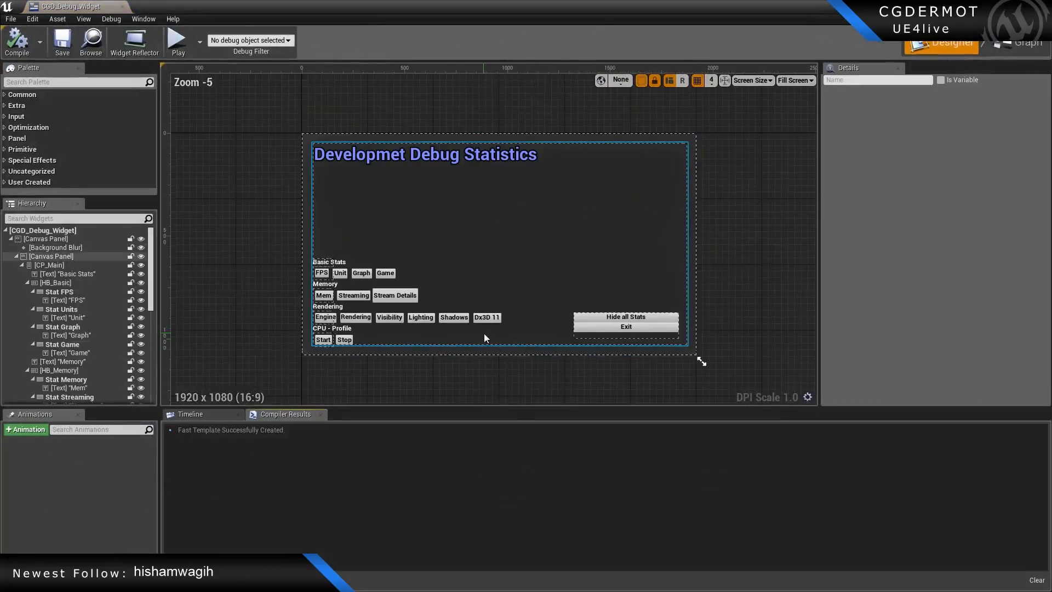
click(998, 48)
scroll(669, 251, up, 8)
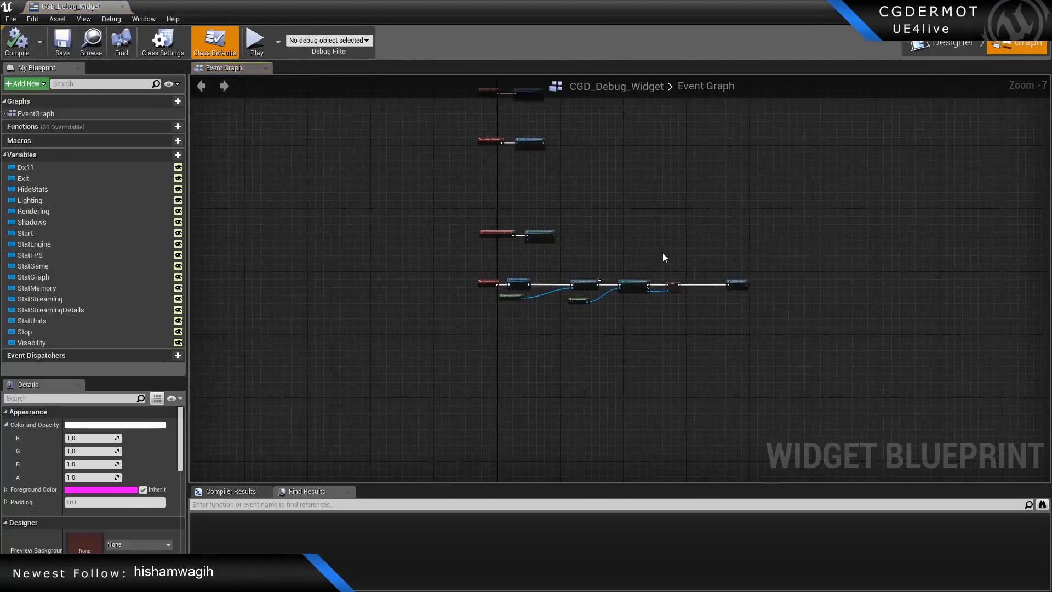
right_drag(651, 228, 592, 480)
right_drag(615, 130, 595, 397)
right_drag(559, 171, 551, 413)
right_drag(522, 173, 517, 275)
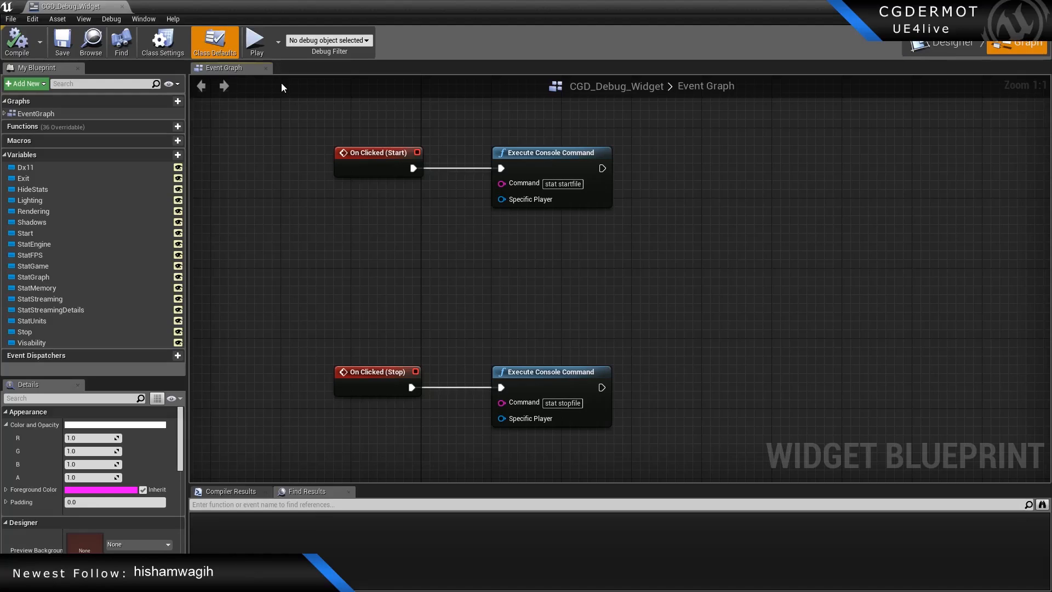
scroll(789, 255, down, 11)
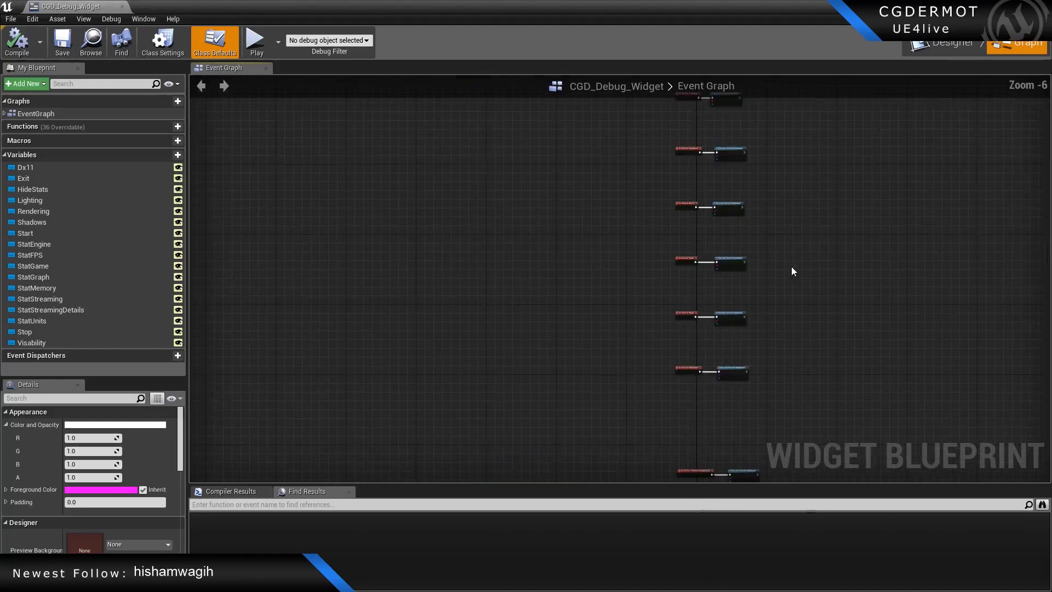
Close the widget and open the FirstPersonCharacter blueprint from the FirstPersonBP Blueprints folder.
click(1040, 7)
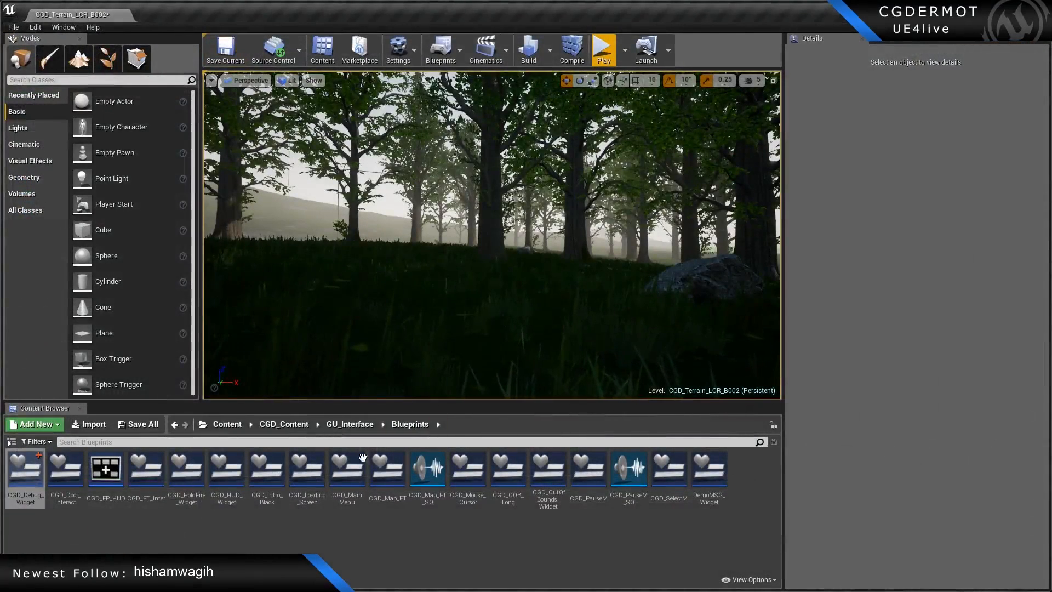
click(284, 424)
click(225, 424)
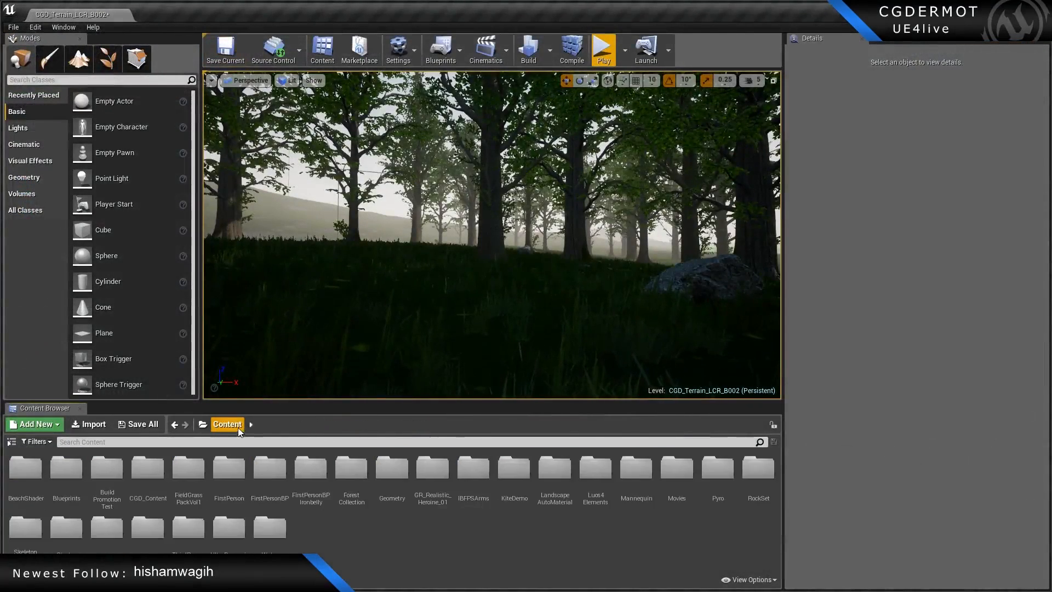
right_drag(540, 233, 526, 250)
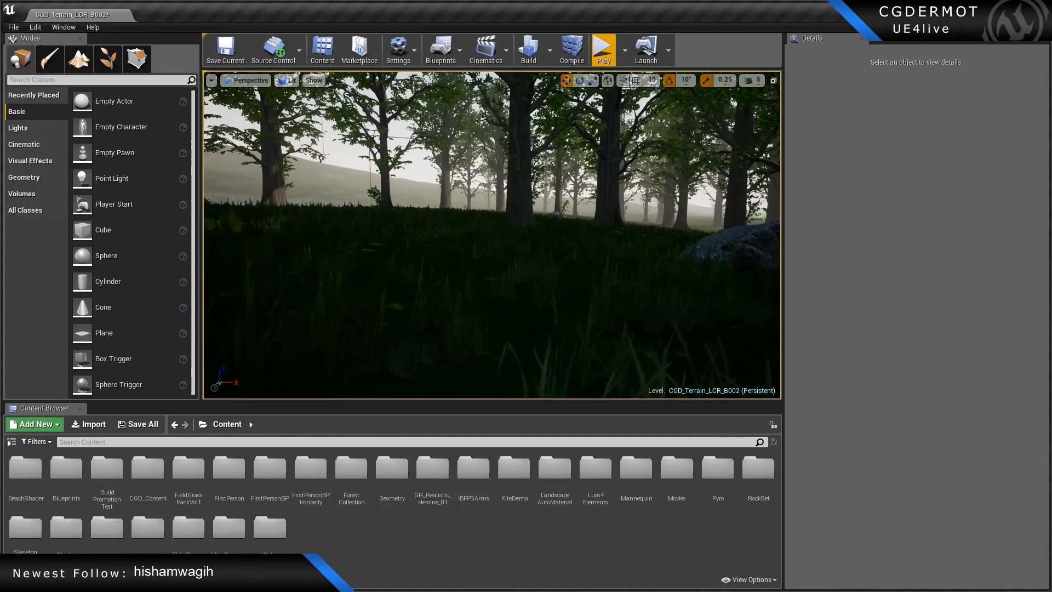
double_click(271, 472)
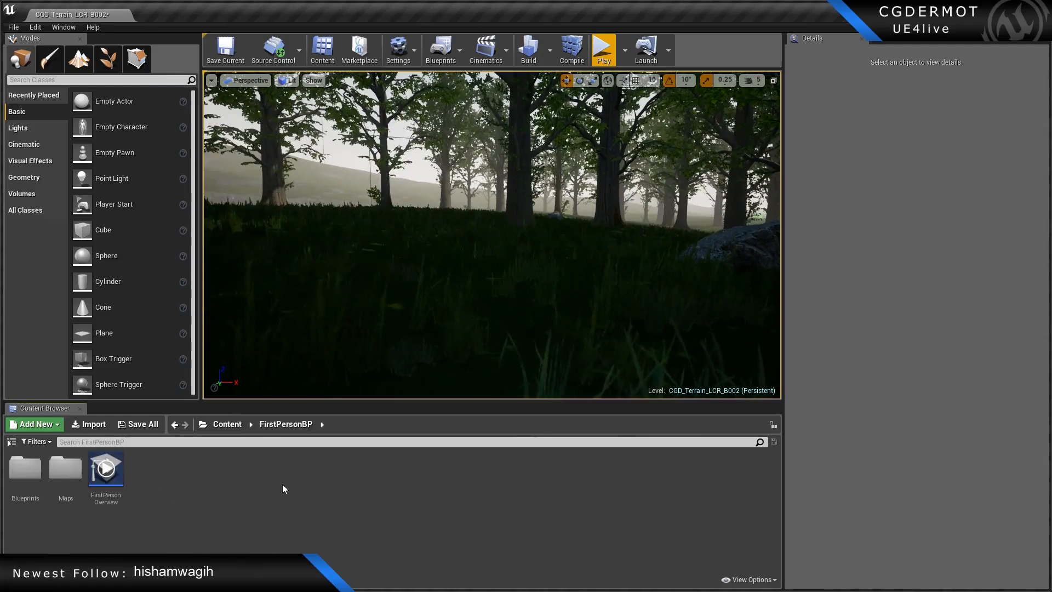
double_click(25, 471)
double_click(444, 493)
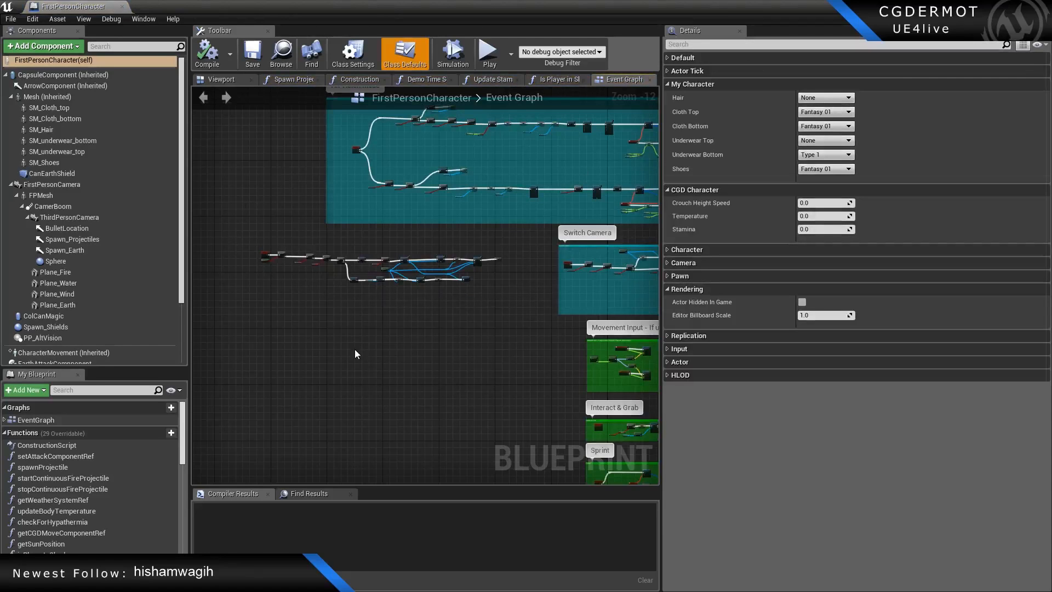
Examine the Delete key event and its Is Packaged for Distribution branch in the character's event graph.
scroll(373, 323, up, 3)
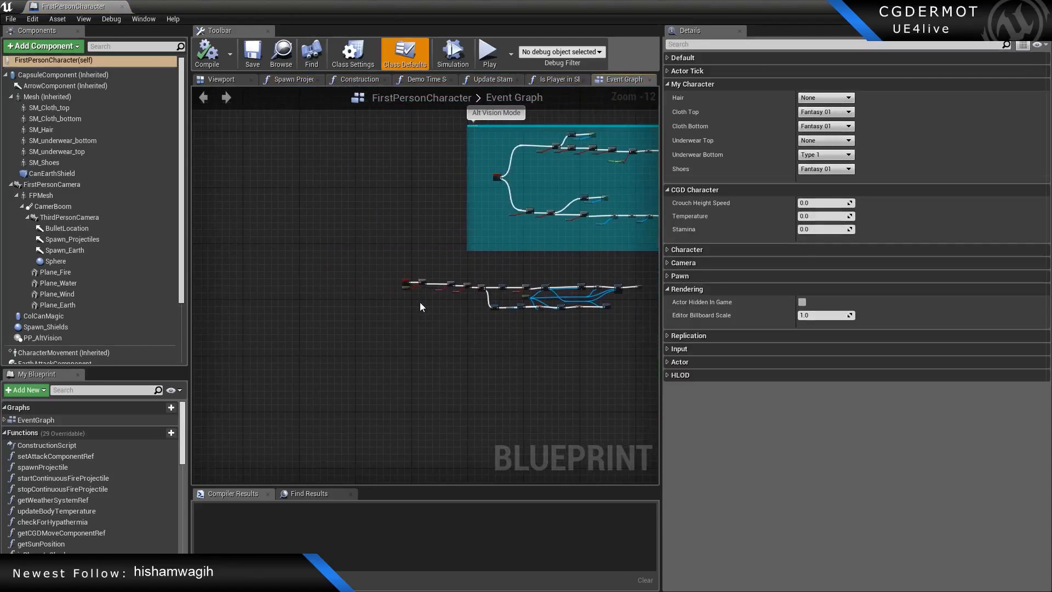
scroll(422, 304, up, 2)
scroll(430, 305, up, 7)
right_drag(402, 227, 453, 388)
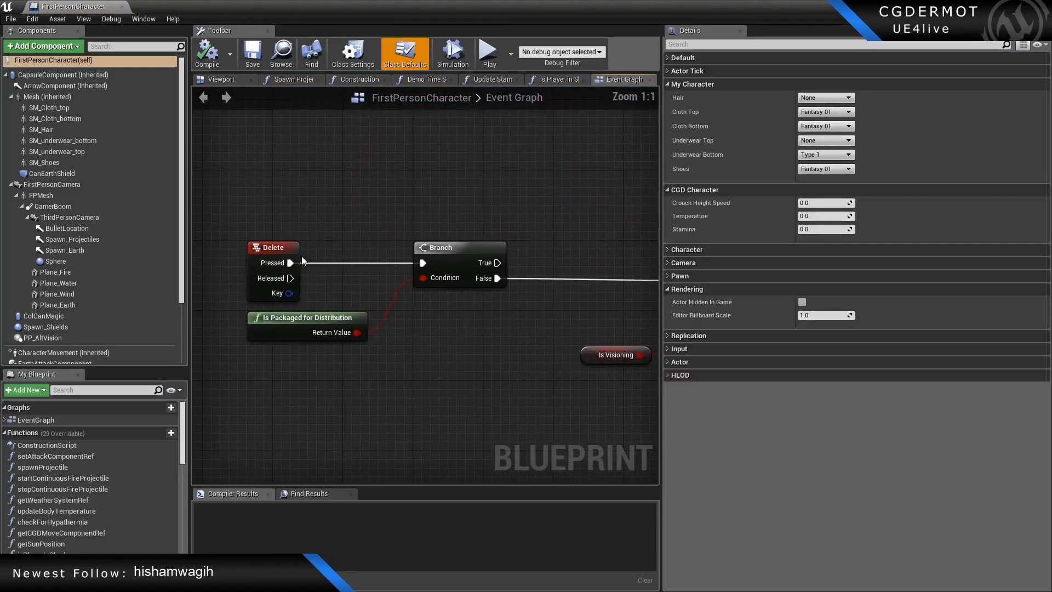
right_drag(337, 236, 439, 187)
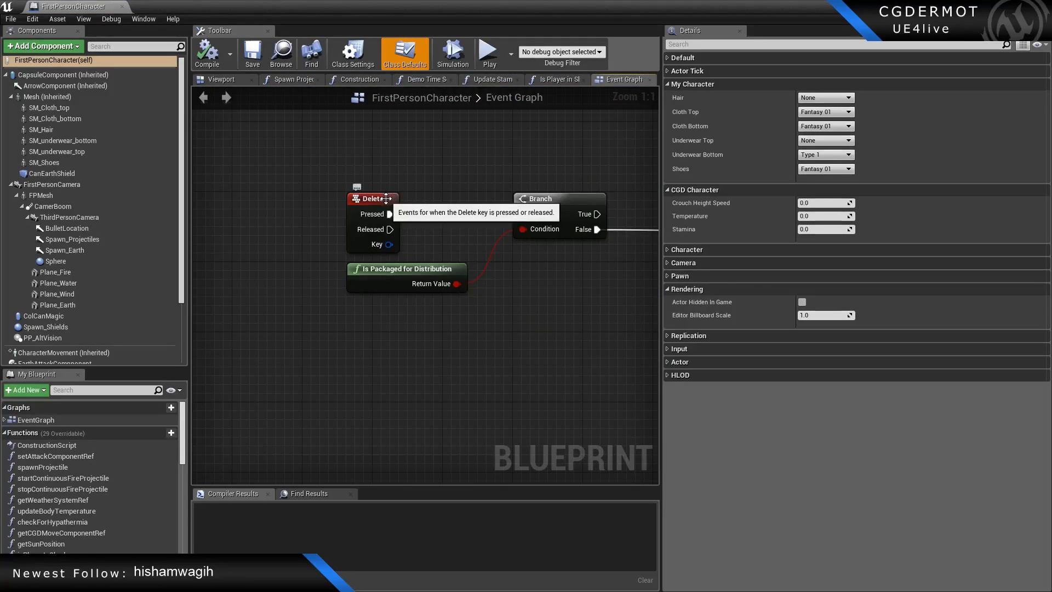
drag(389, 214, 523, 214)
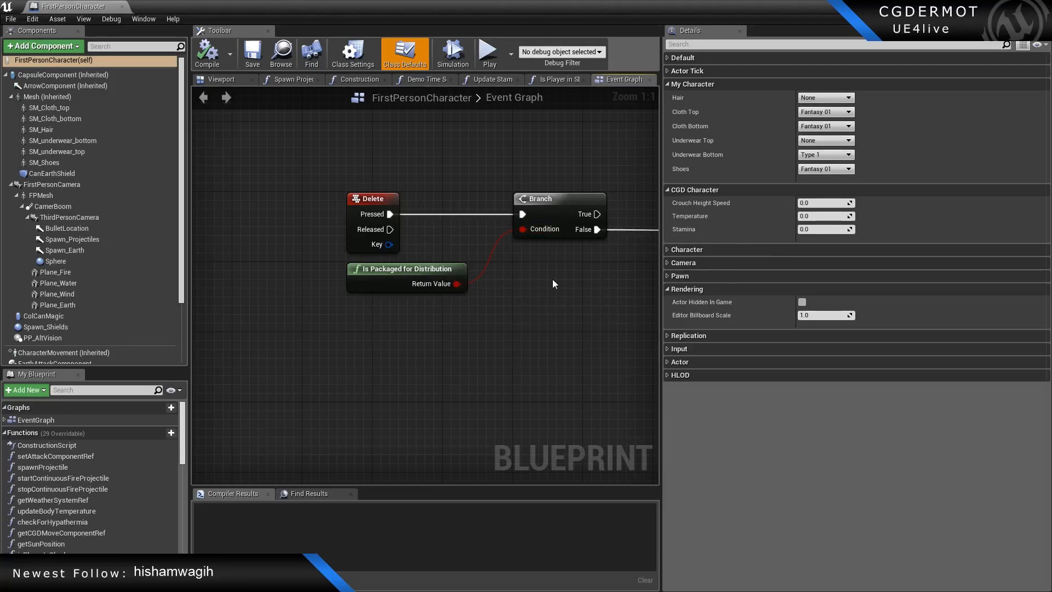
right_drag(575, 284, 353, 278)
scroll(369, 244, down, 4)
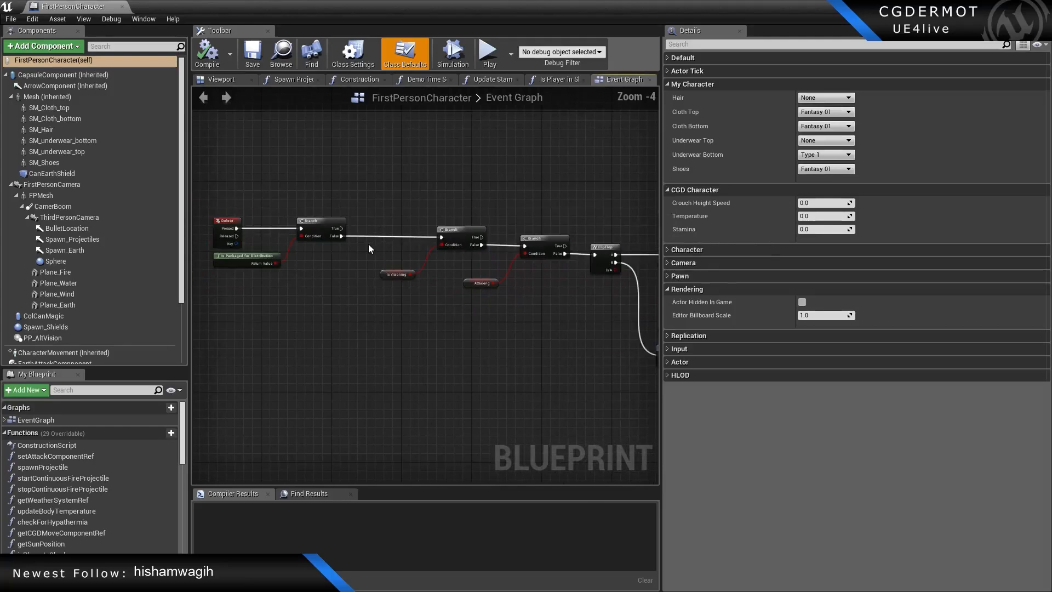
right_drag(334, 199, 514, 226)
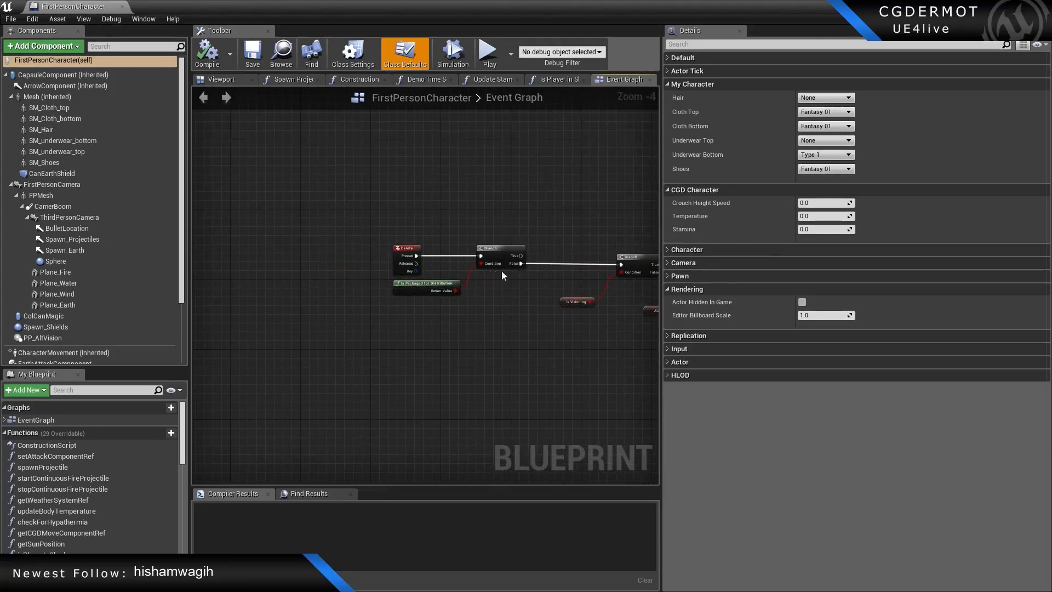
Trace the chain of branches leading from the Delete key event in the FirstPersonCharacter event graph.
scroll(417, 315, up, 4)
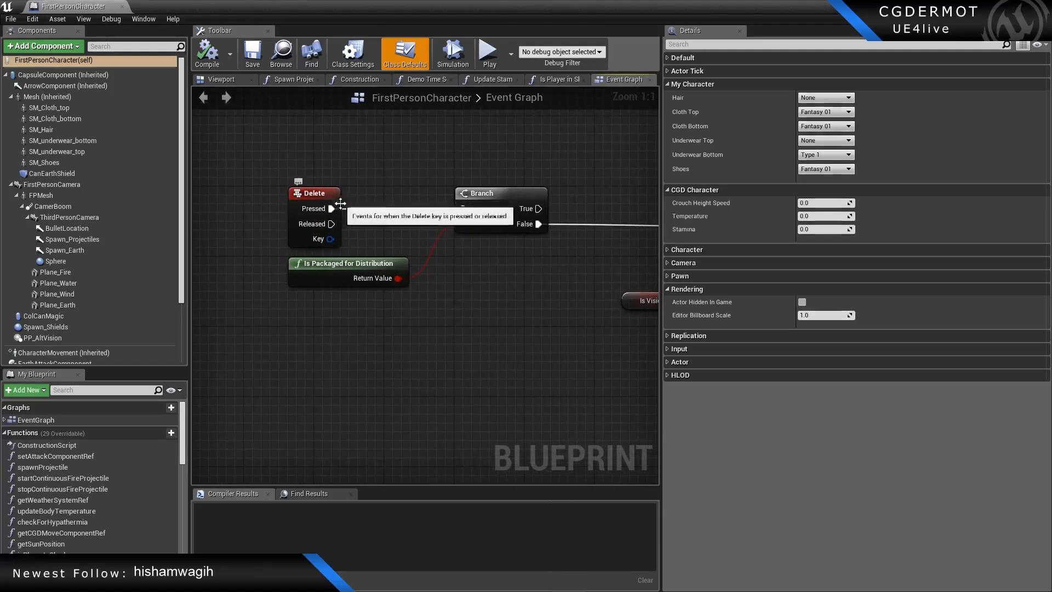
right_drag(512, 285, 429, 294)
scroll(426, 289, down, 12)
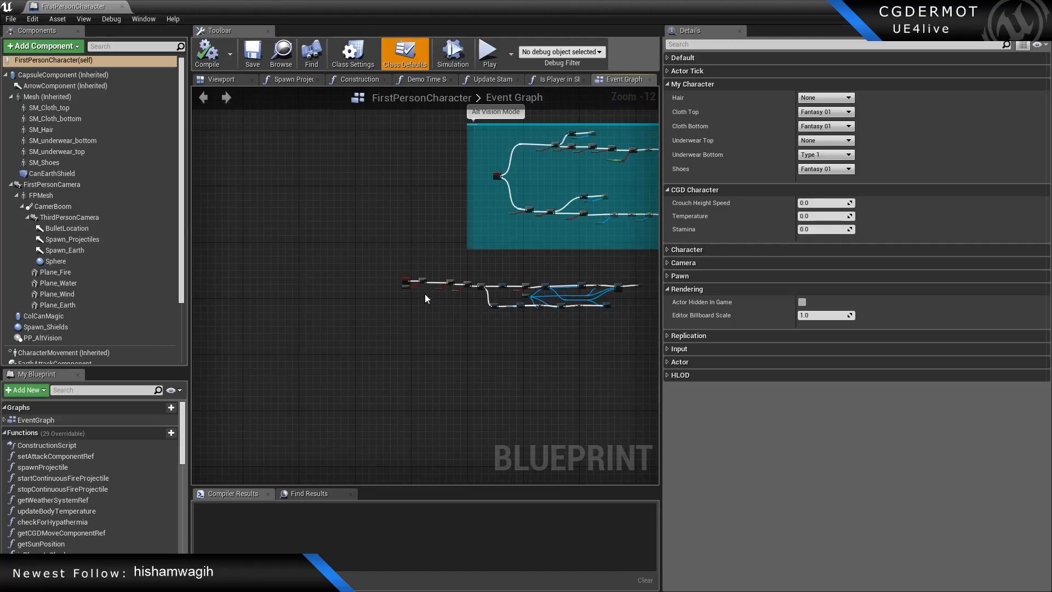
scroll(424, 299, up, 12)
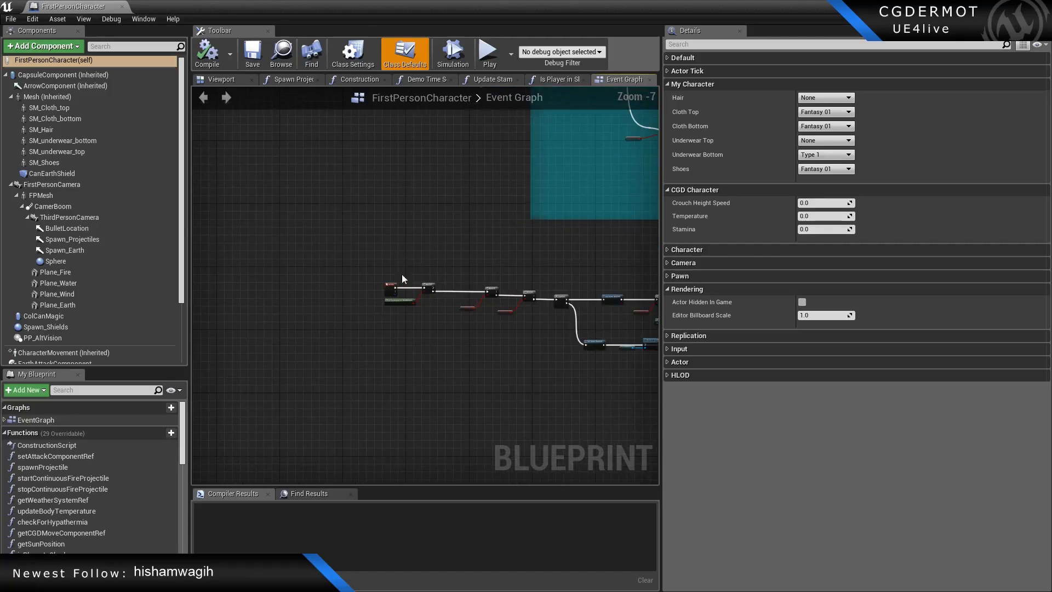
right_drag(378, 265, 461, 186)
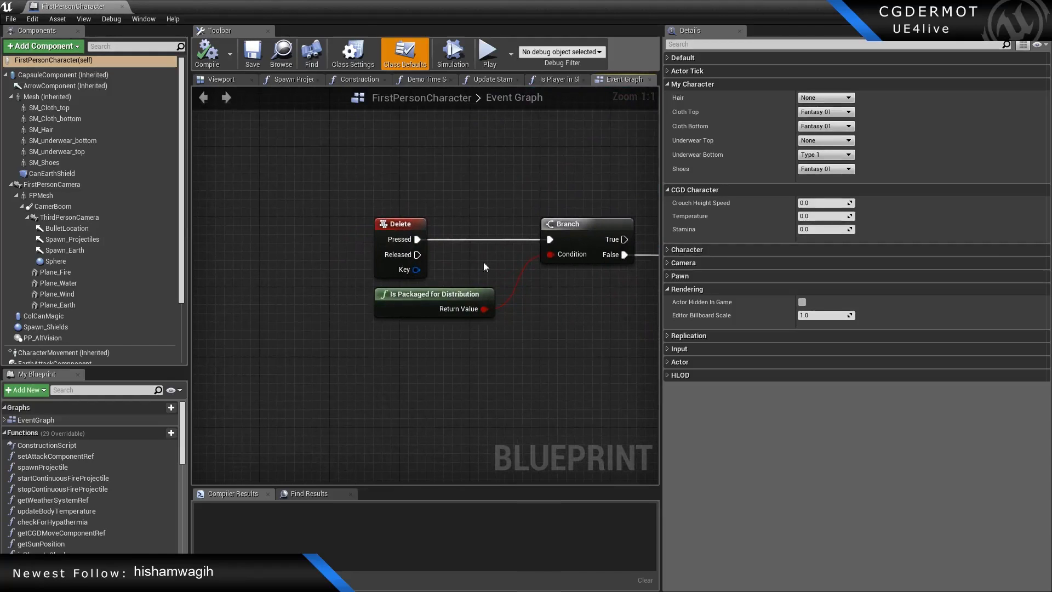
right_drag(561, 322, 543, 327)
scroll(447, 393, down, 5)
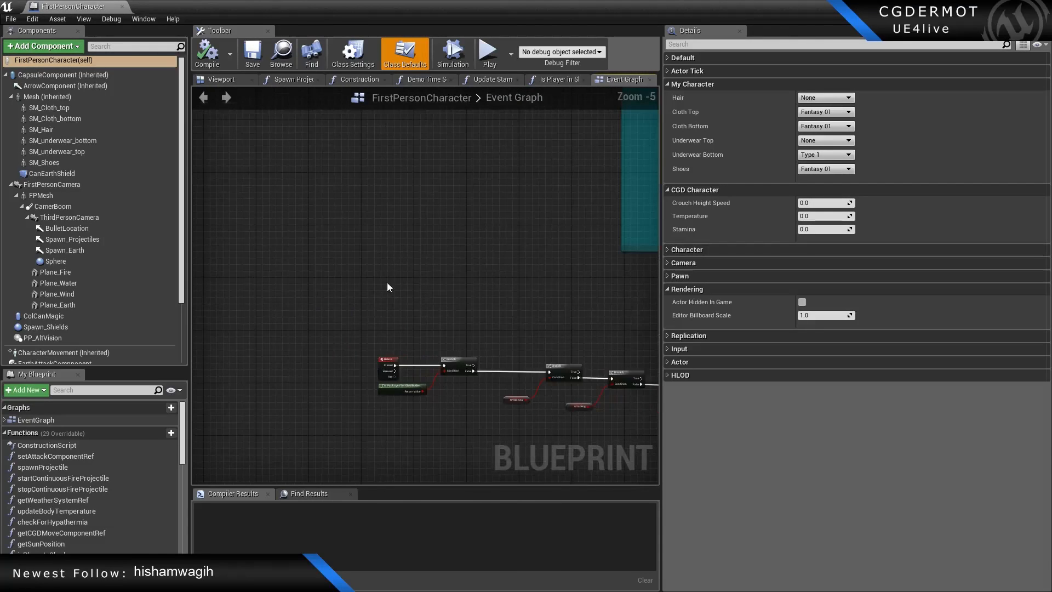
right_drag(383, 293, 339, 241)
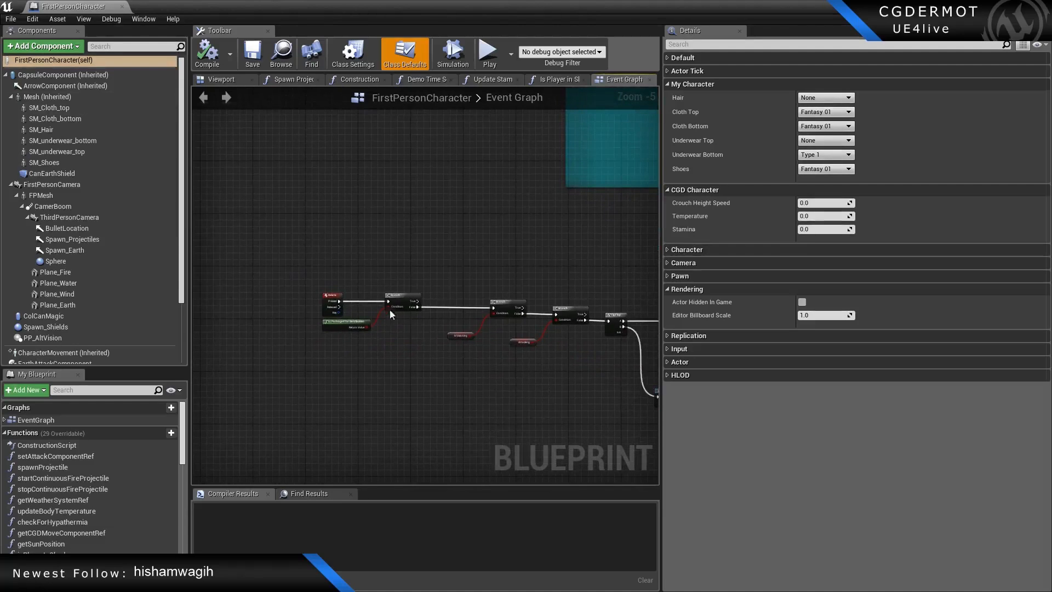
Close the FirstPersonCharacter blueprint and set the project's packaging build configuration to Development.
click(122, 6)
click(9, 28)
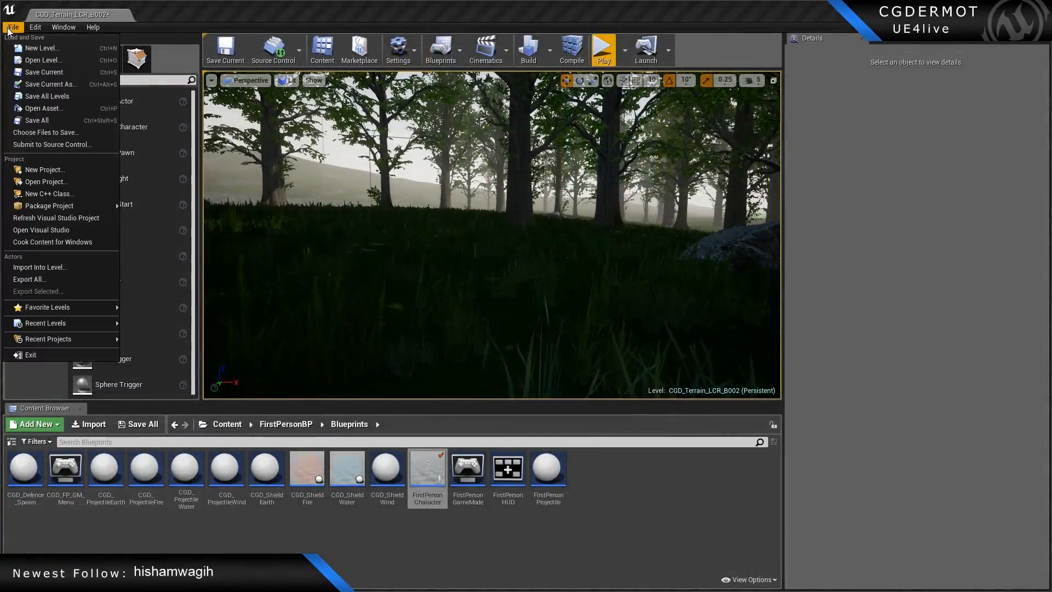
mouse_move(71, 207)
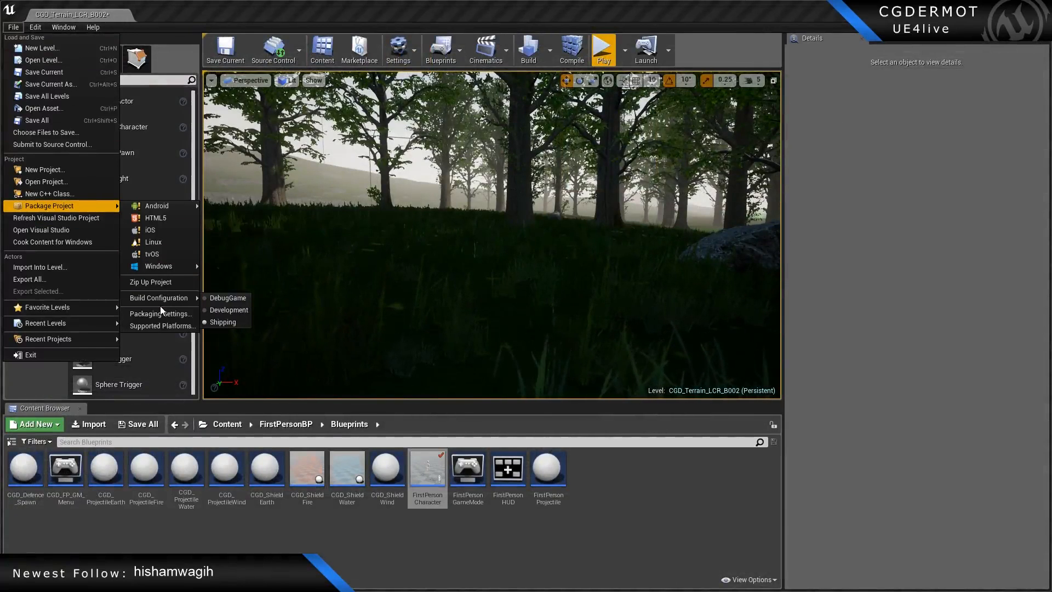
click(210, 310)
Start packaging the project for Windows (64-bit) and browse to the PreAlpha_001 folder on the Design (E:) drive.
click(13, 27)
mouse_move(72, 207)
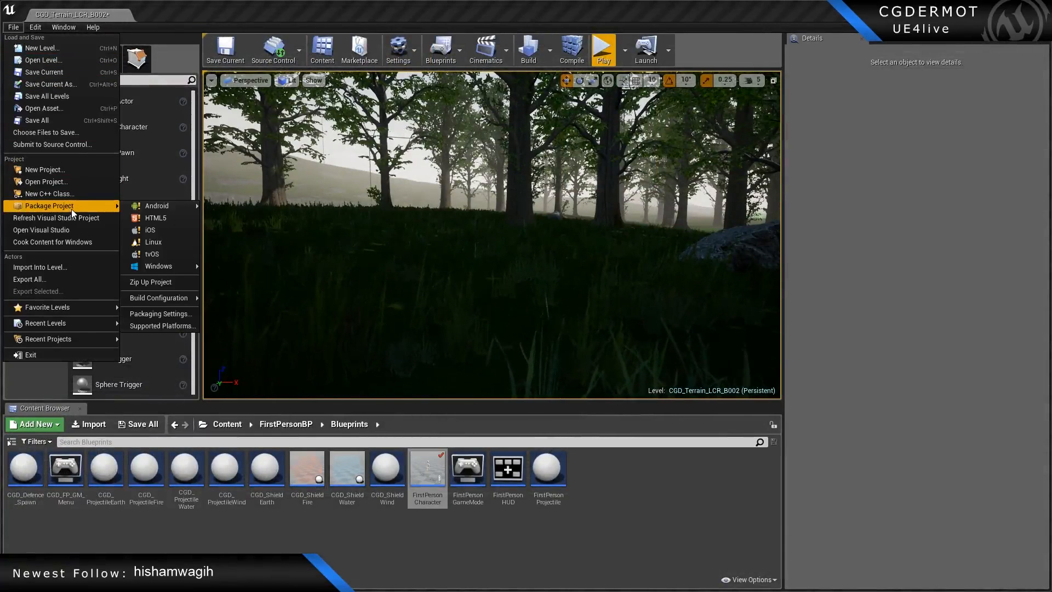
mouse_move(151, 267)
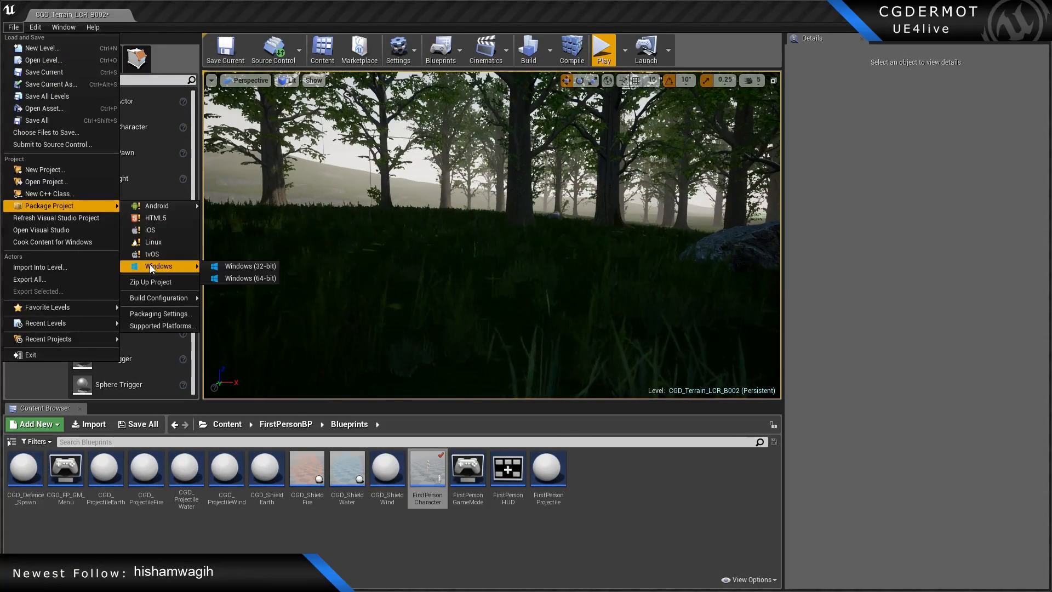
click(253, 279)
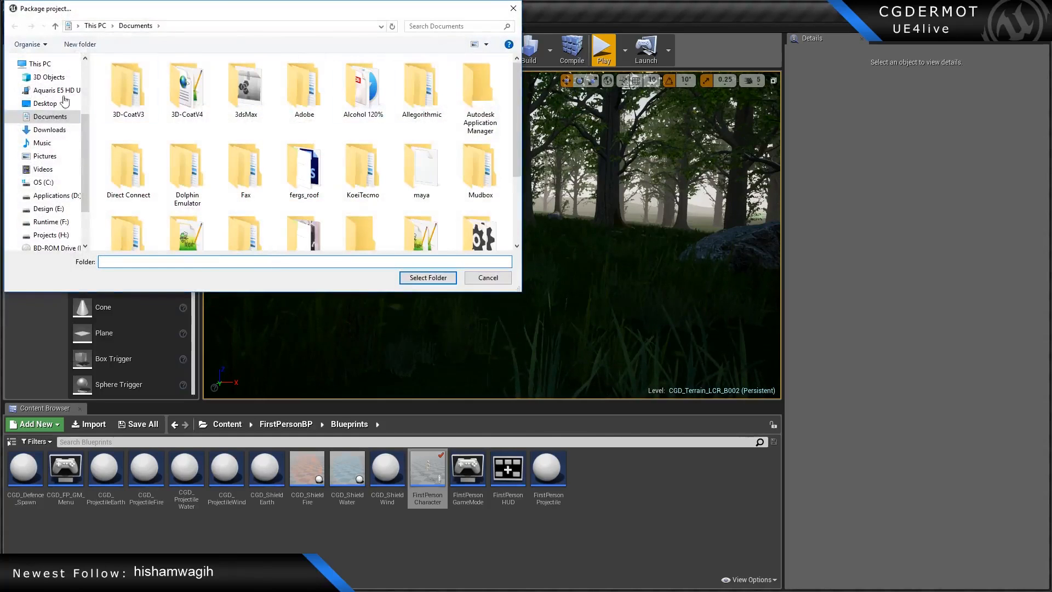
click(48, 208)
double_click(144, 145)
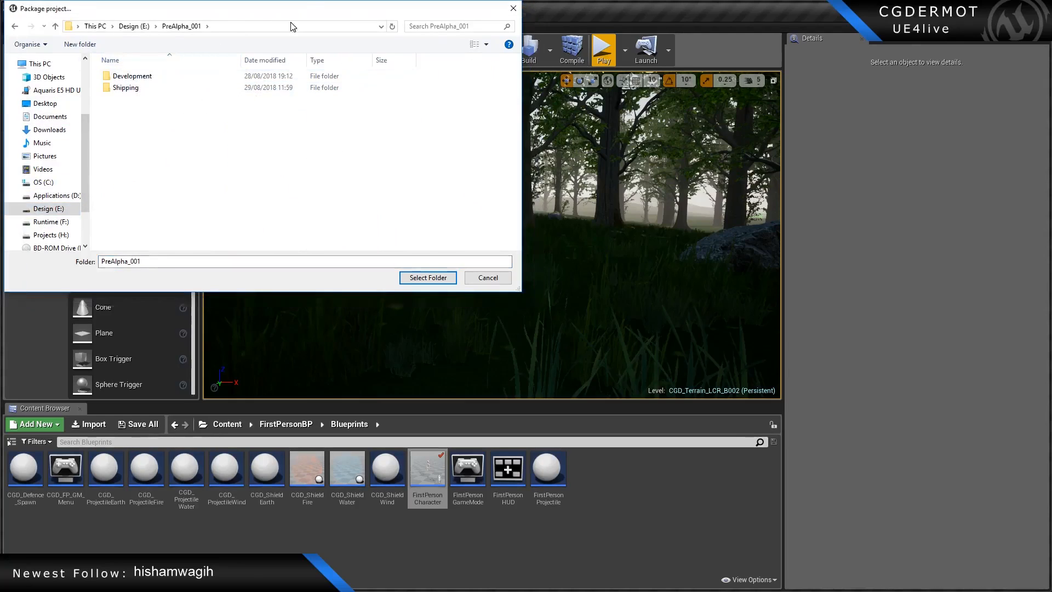
Check the names of the existing build folders inside the Development and Shipping folders.
drag(283, 3, 301, 18)
double_click(168, 93)
click(171, 107)
click(198, 40)
double_click(164, 102)
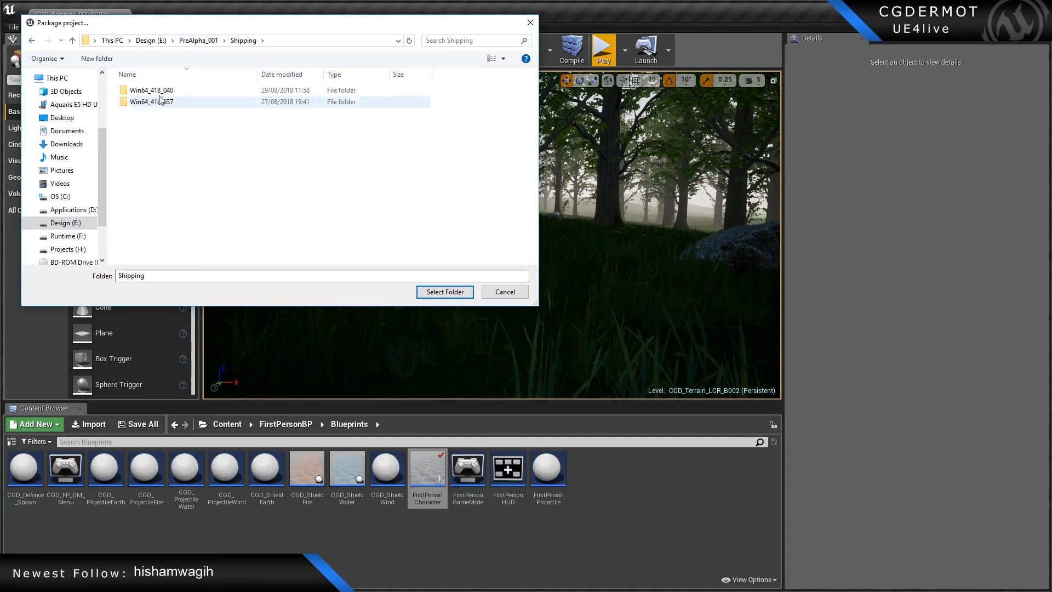
click(198, 40)
click(146, 91)
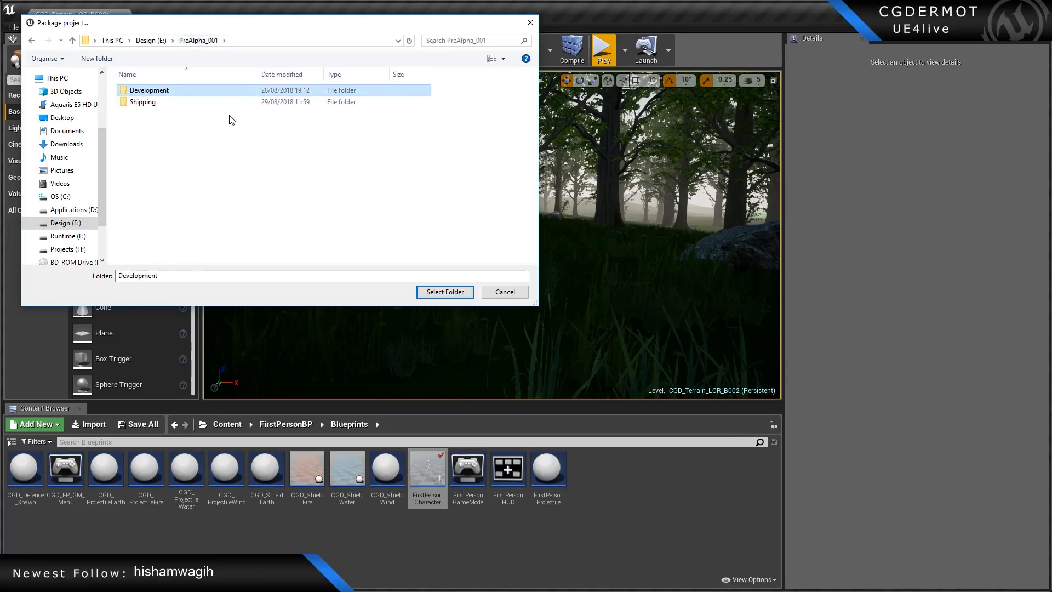
click(174, 104)
Create a folder named Win64_418_DEV_041 inside the Development folder and package the project into it.
double_click(148, 91)
click(157, 104)
click(155, 105)
key(ctrl+c)
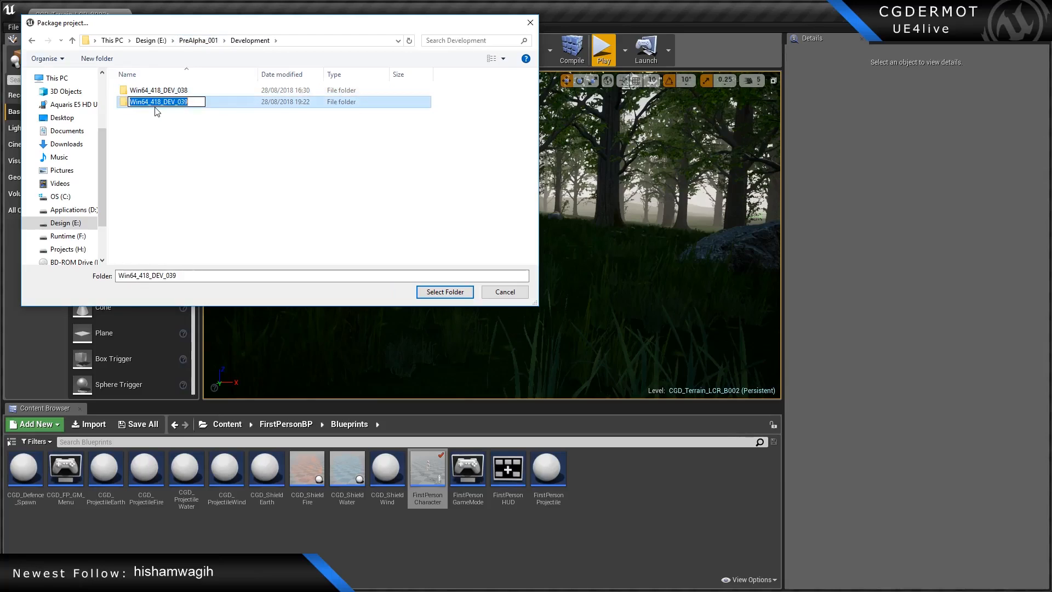
right_click(159, 143)
mouse_move(127, 261)
click(232, 260)
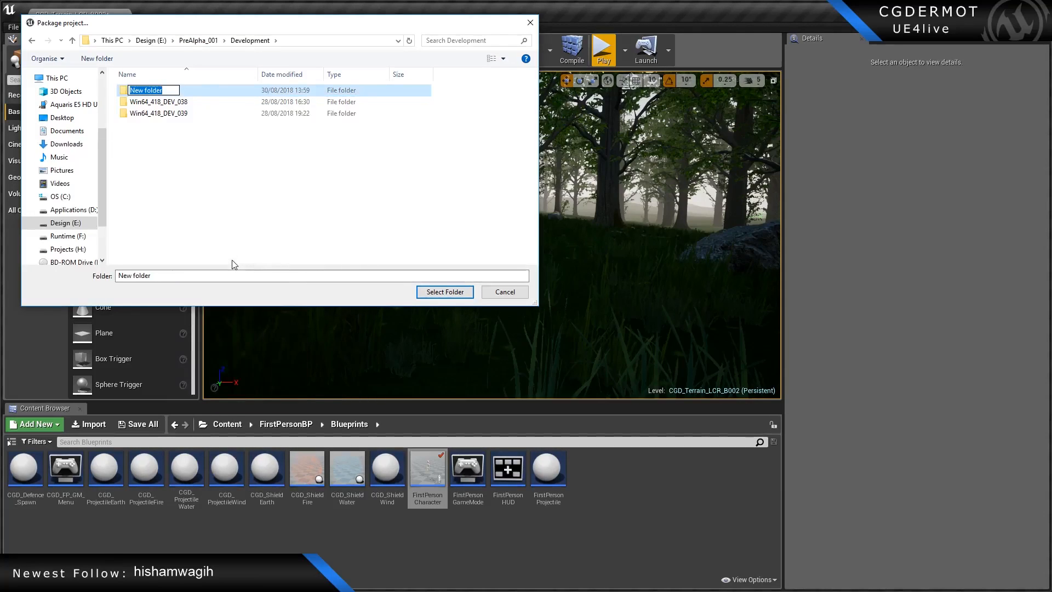
key(ctrl+v)
key(BackSpace)
key(BackSpace)
text(41)
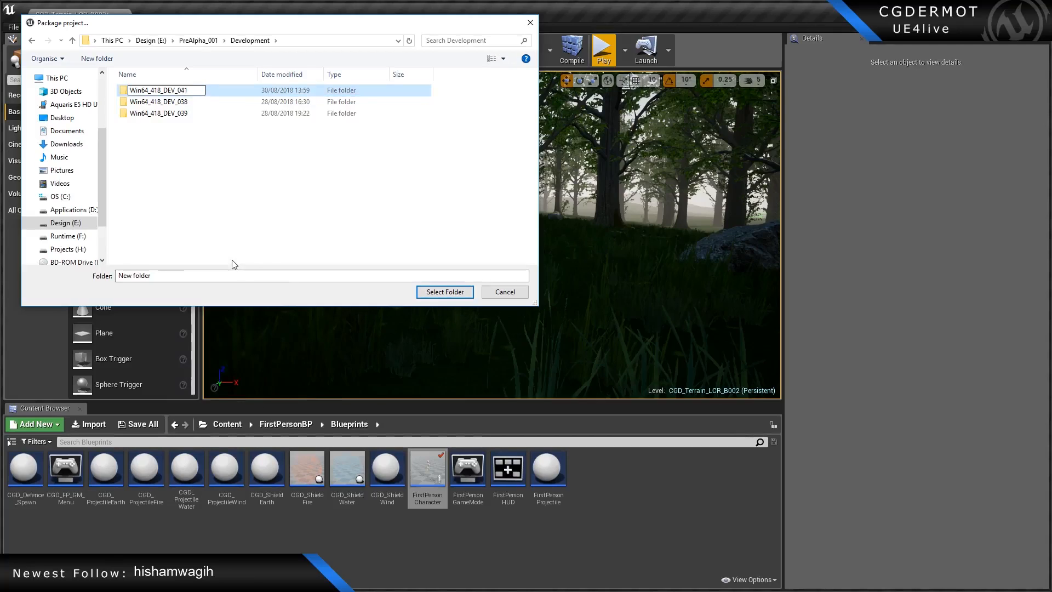
key(Return)
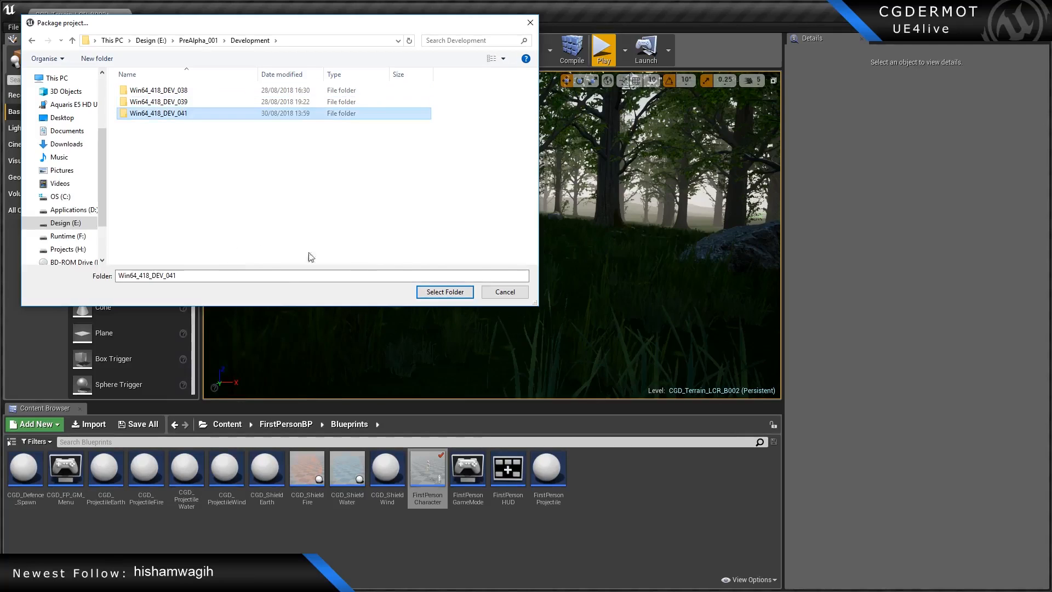
click(445, 292)
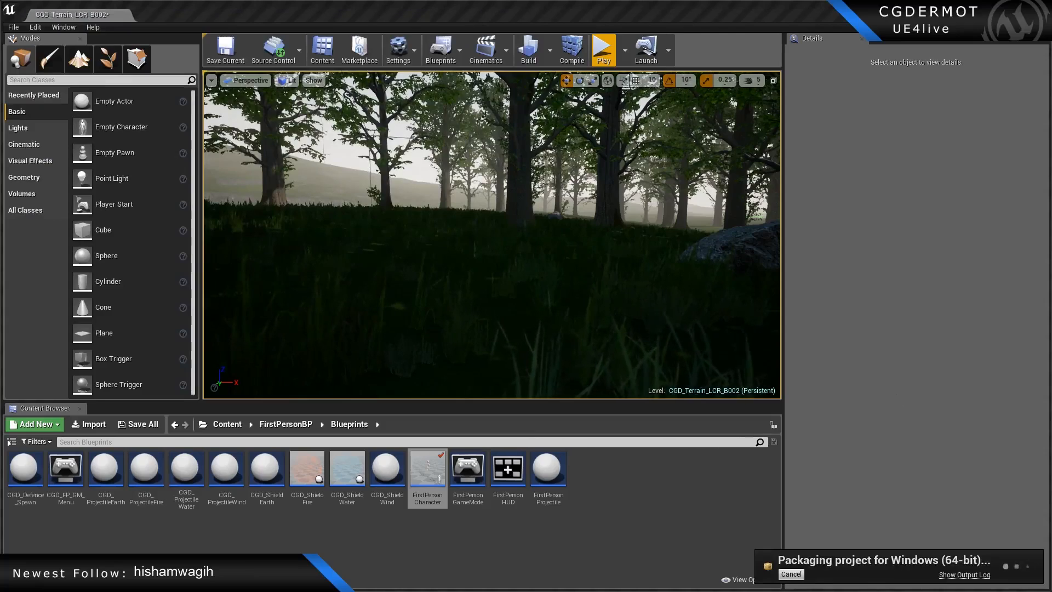
Open a File Explorer window to run the packaged build, and dismiss the game's fatal error dialog.
drag(0, 5, 284, 4)
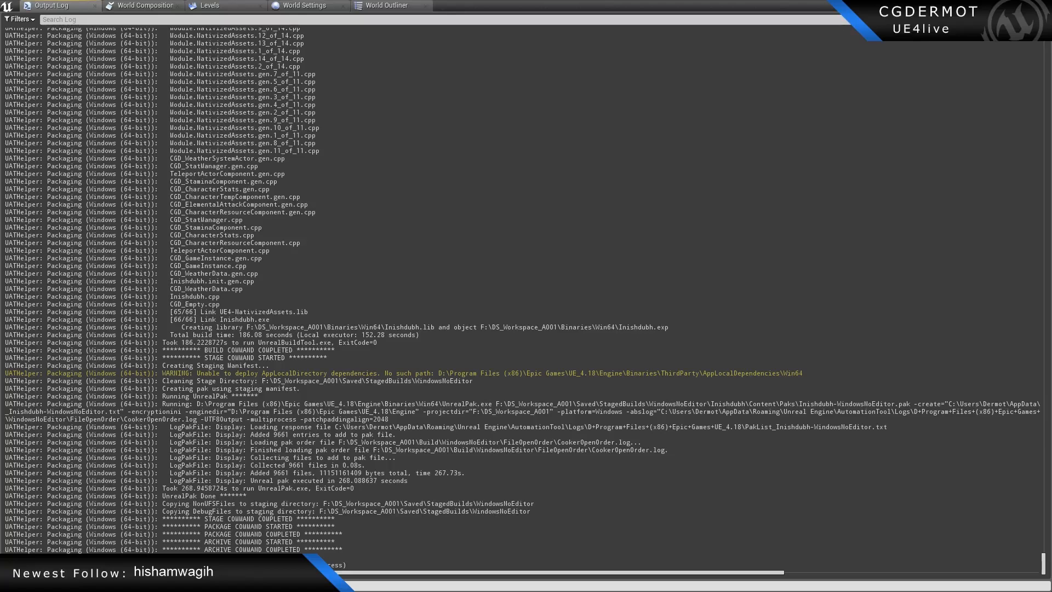
key(super+e)
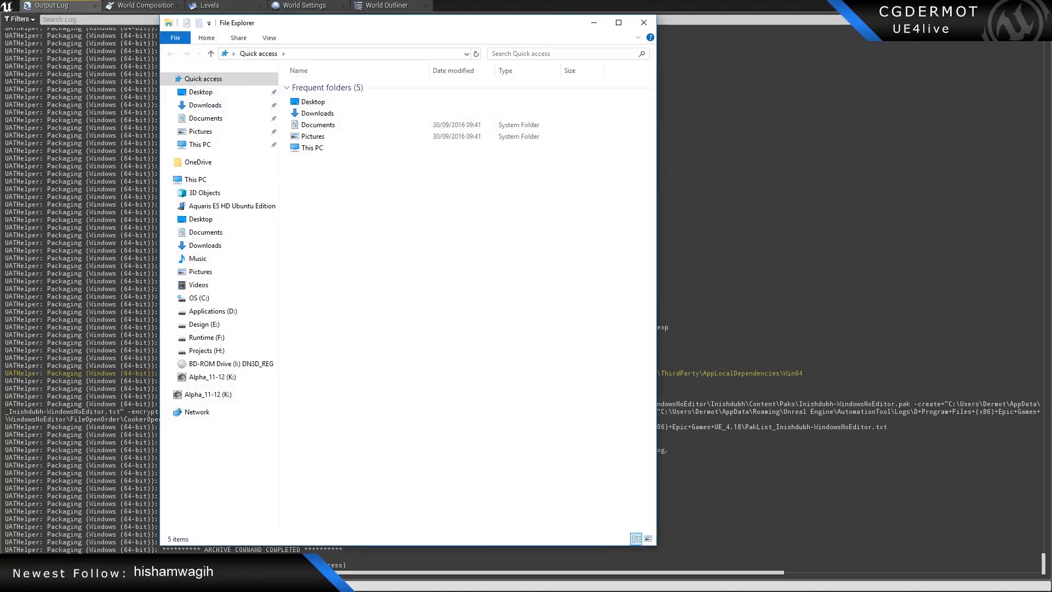
drag(497, 28, 1051, 77)
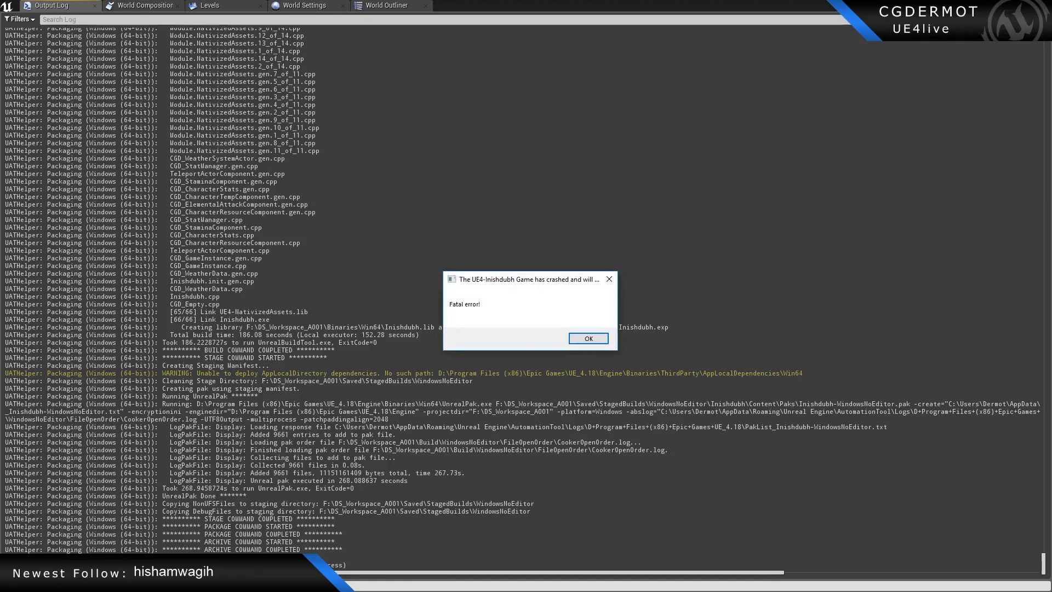
click(599, 338)
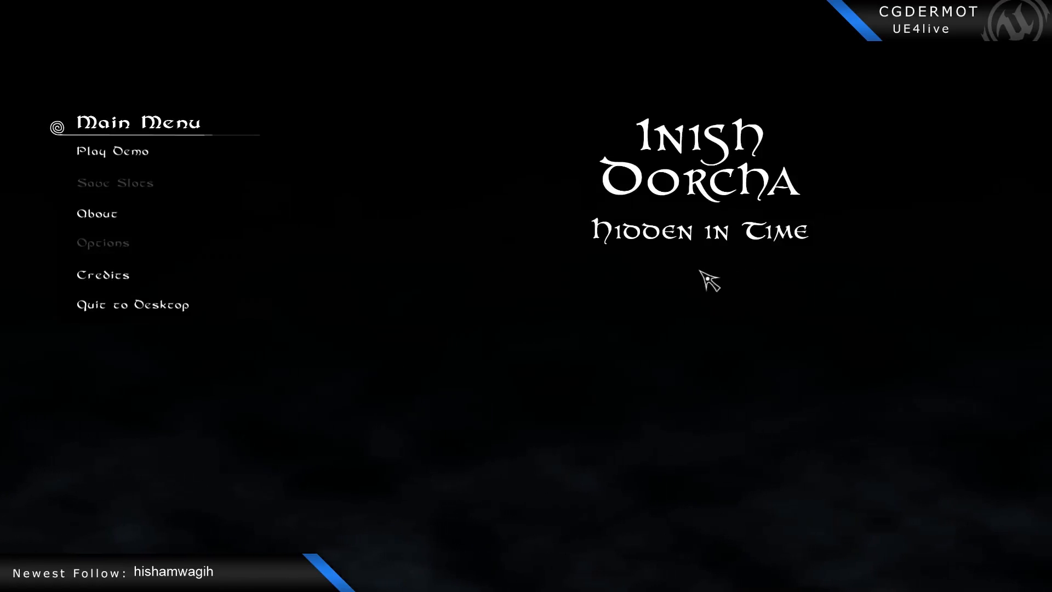
Start the demo from the packaged game's main menu and switch the character to third-person view.
click(154, 167)
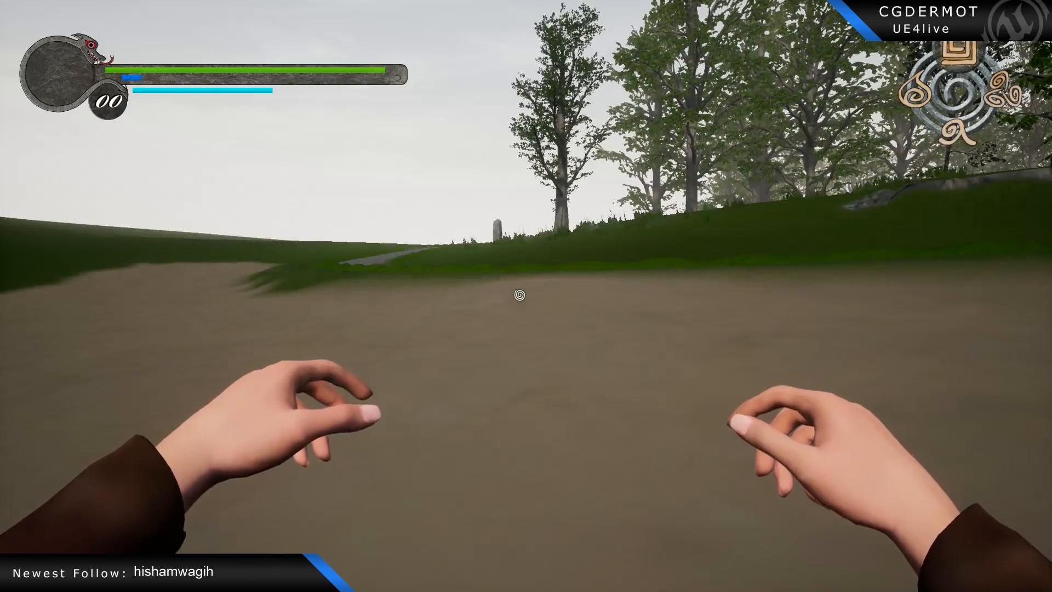
key(v)
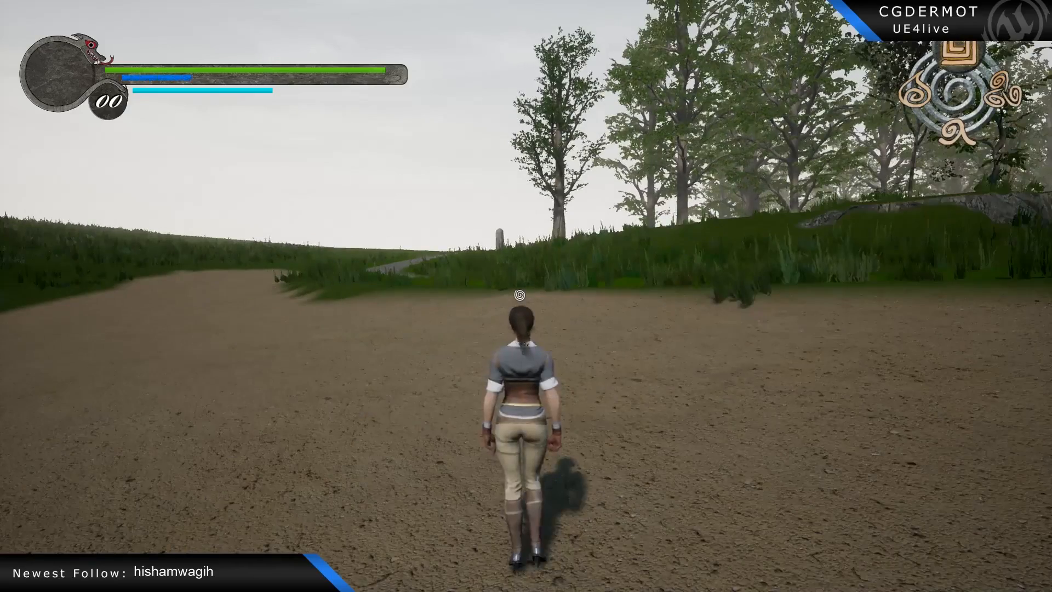
key(v)
key(v)
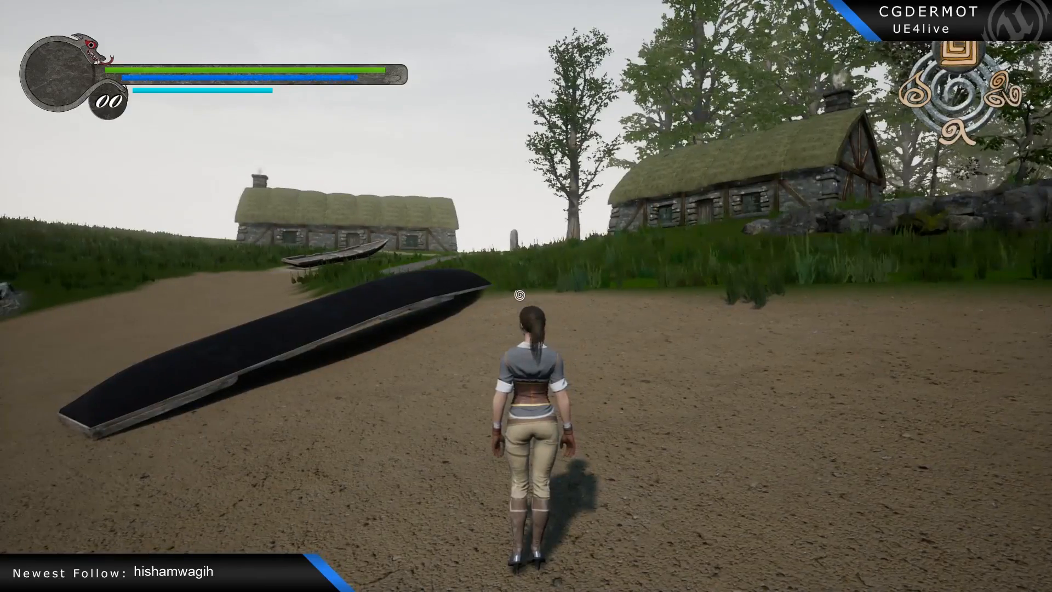
Walk the character up the stone path, and open and close the debug statistics menu.
key(w)
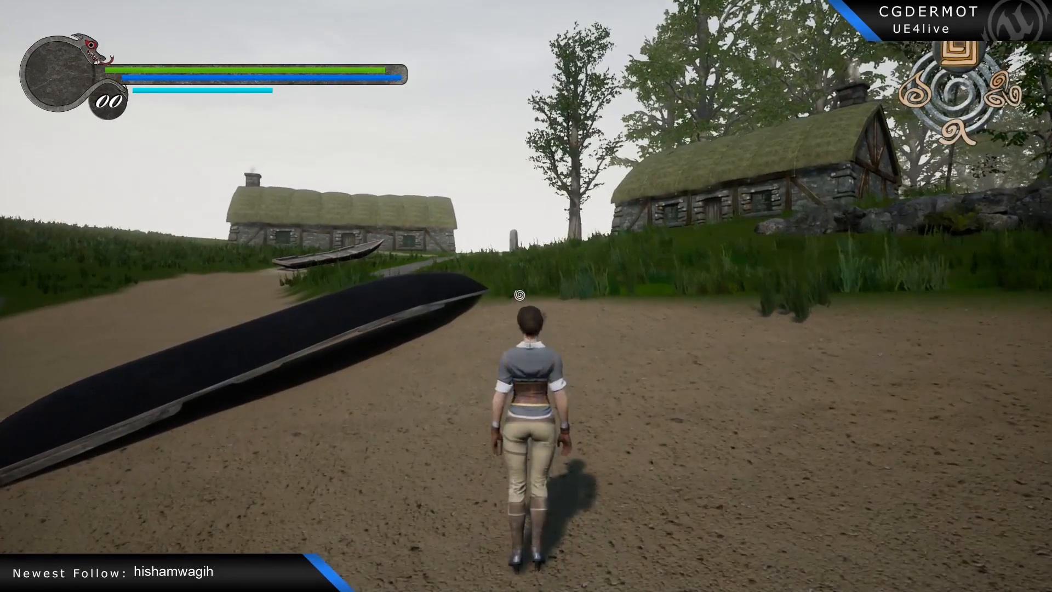
key(w)
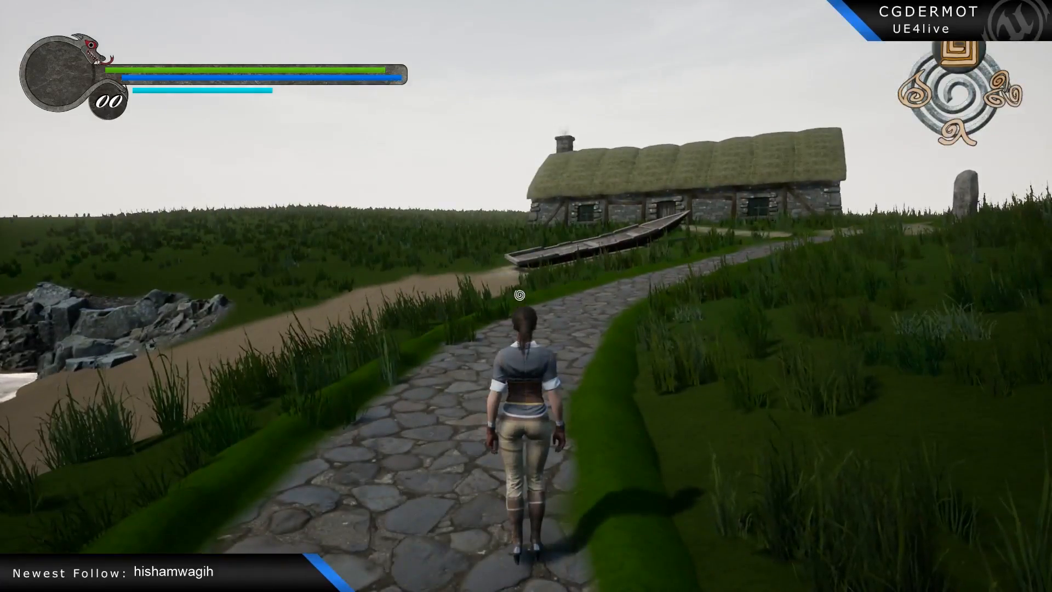
key(F1)
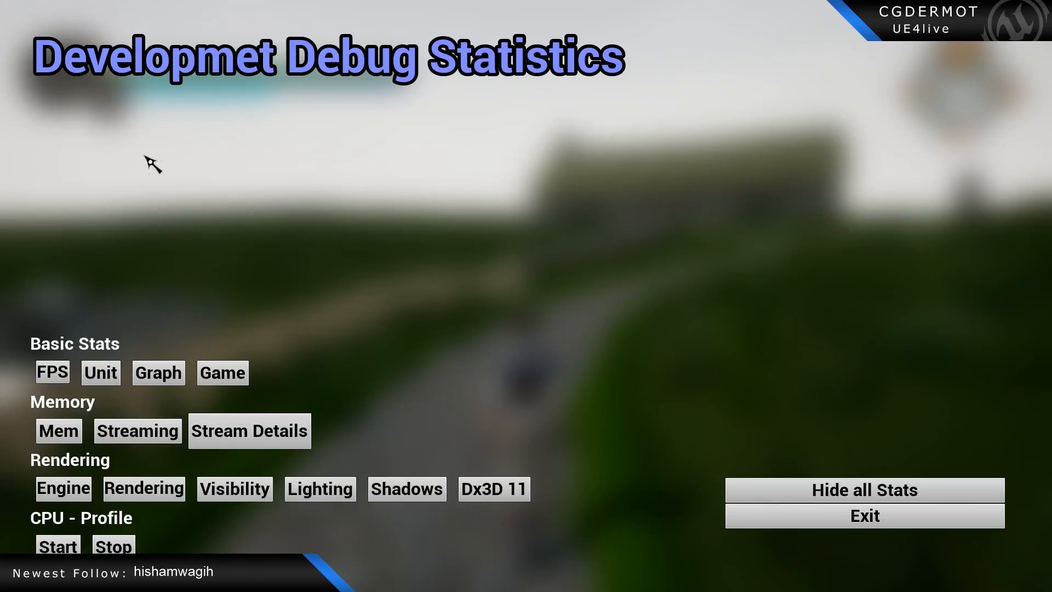
key(F1)
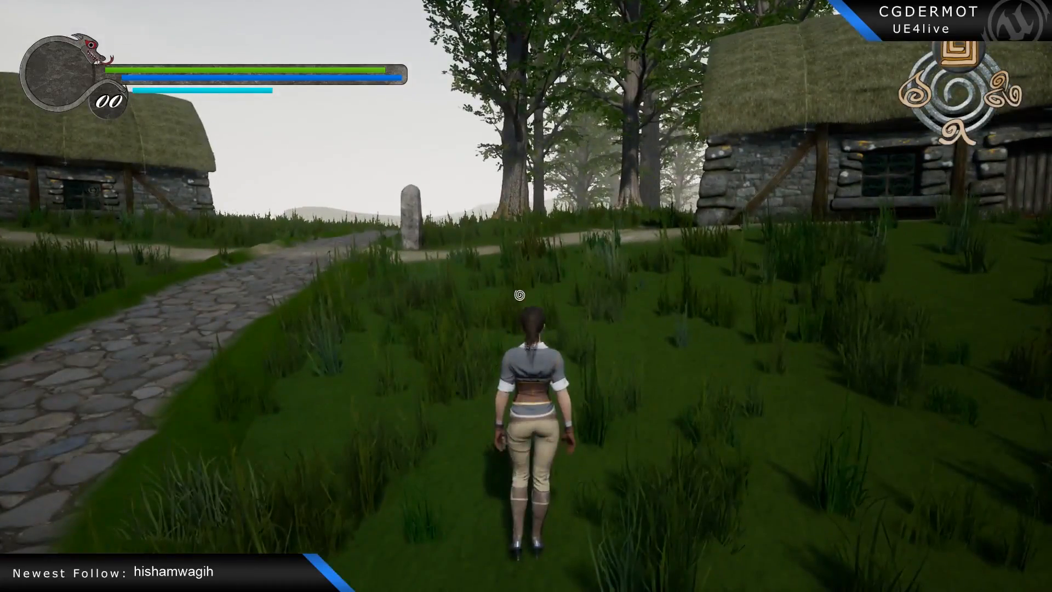
Start recording a stats file with the in-game console's stat command and walk the character through the level.
key(grave)
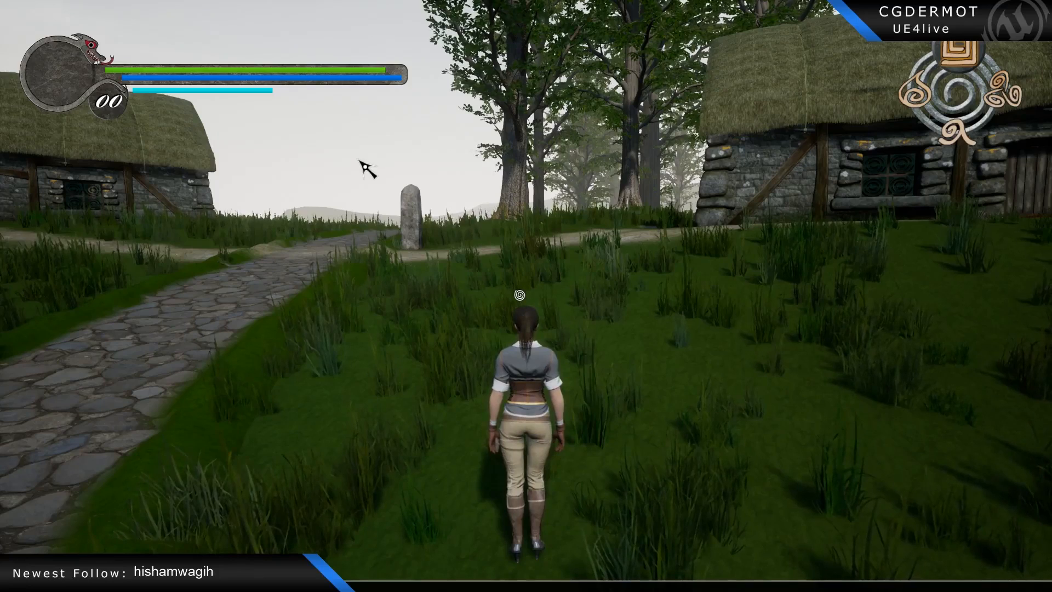
text(stat )
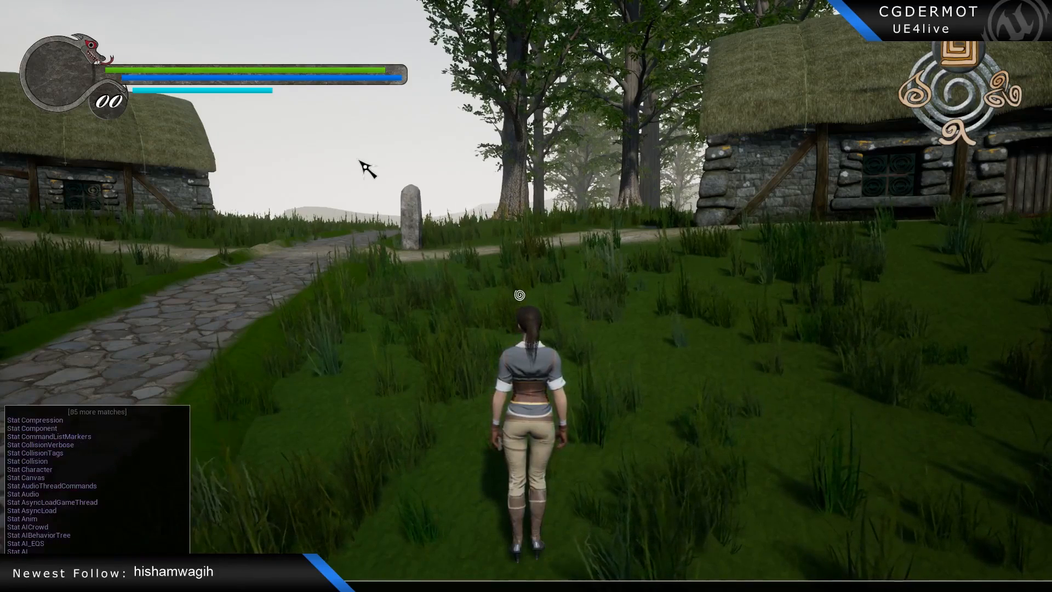
text(start)
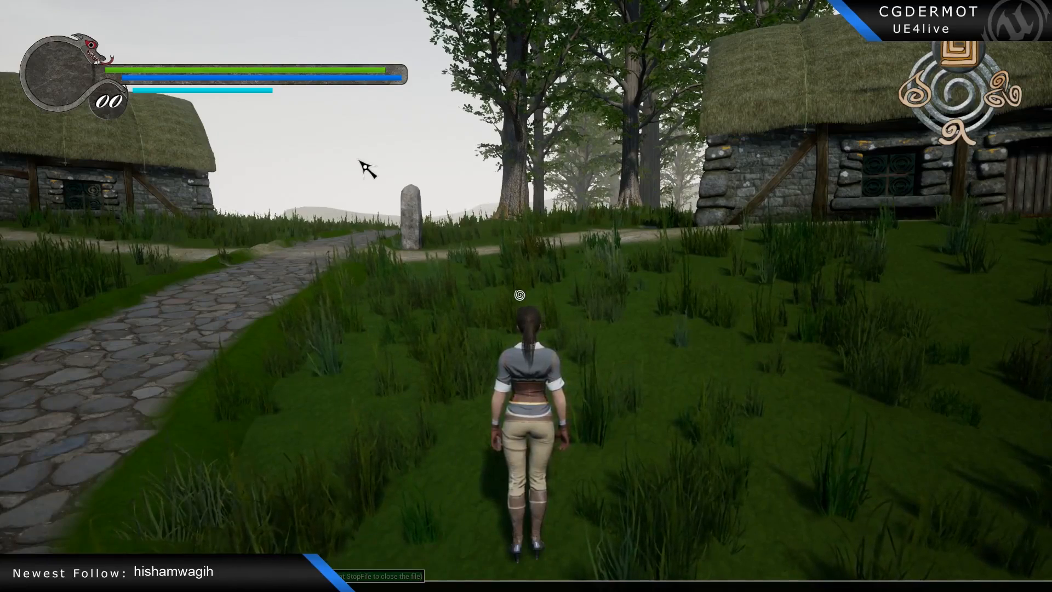
key(Return)
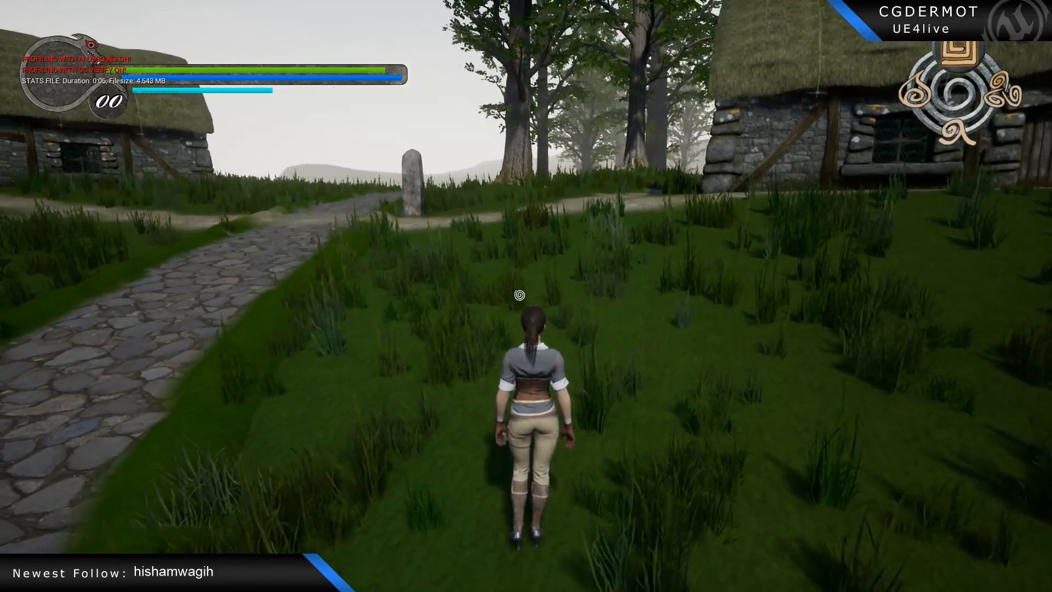
key(w)
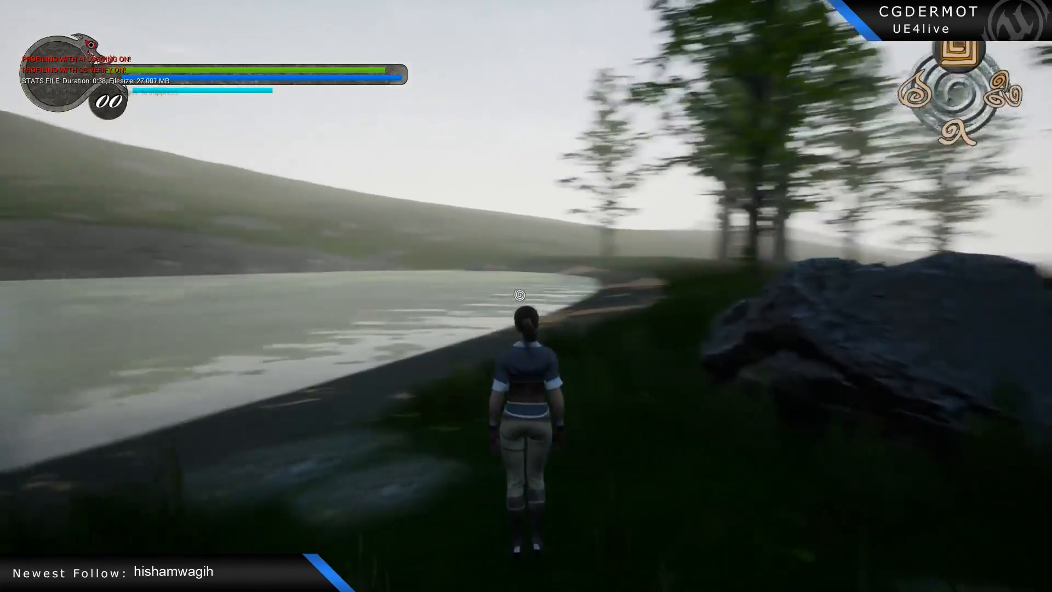
Walk the character past the lake towards the thatched cottages, and end the stats recording with the console command stat stopfile.
key(w)
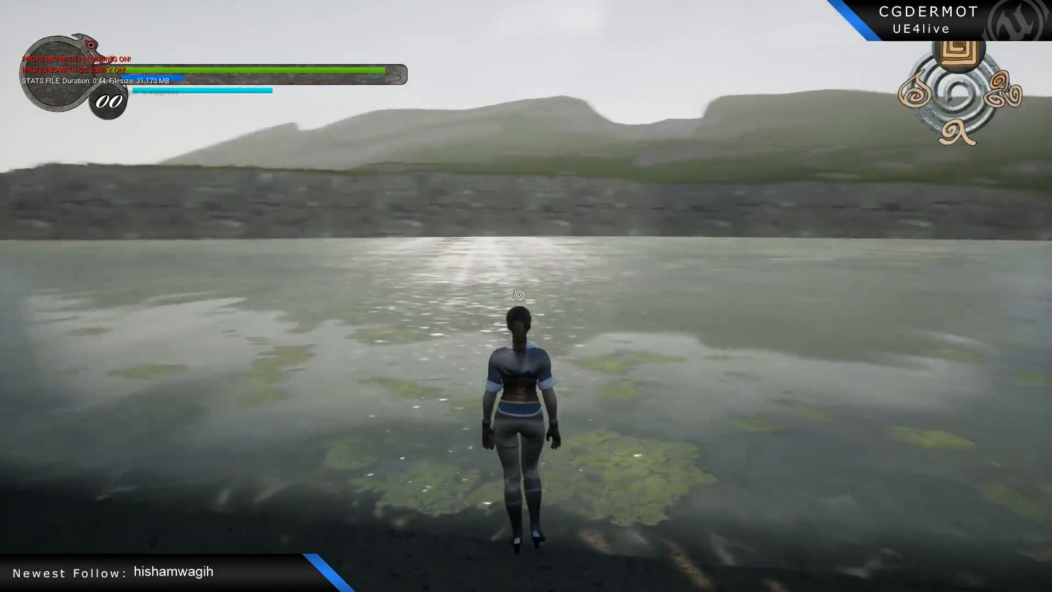
key(w)
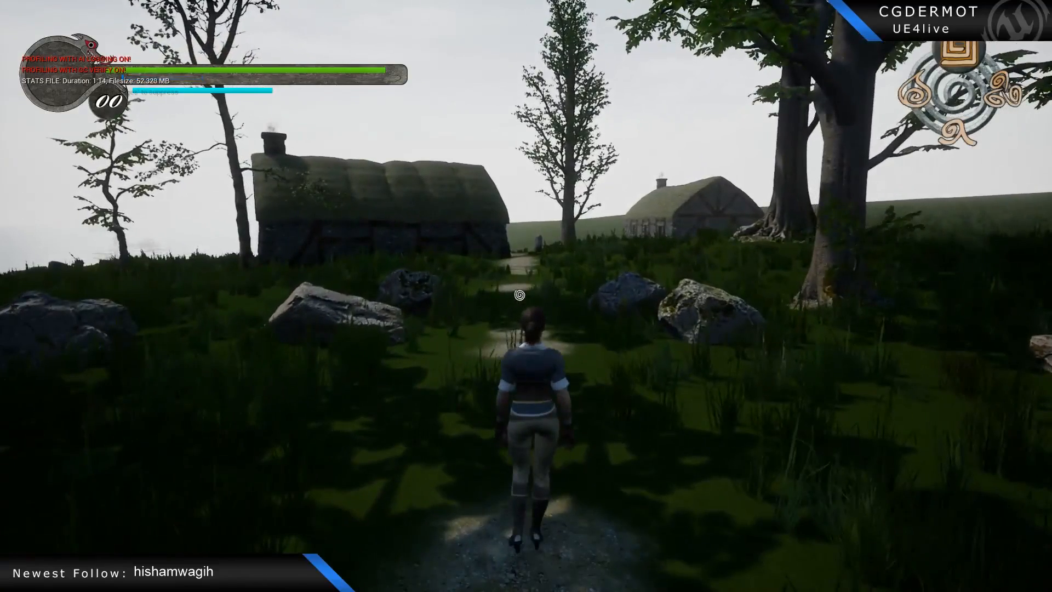
key(grave)
text(s)
key(BackSpace)
text(stat st)
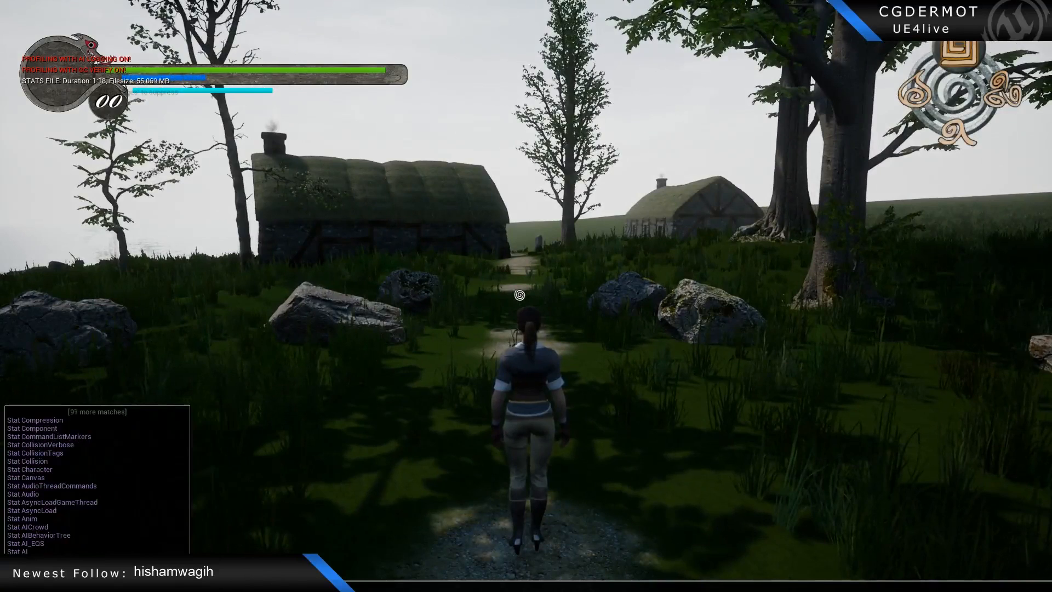
text(o)
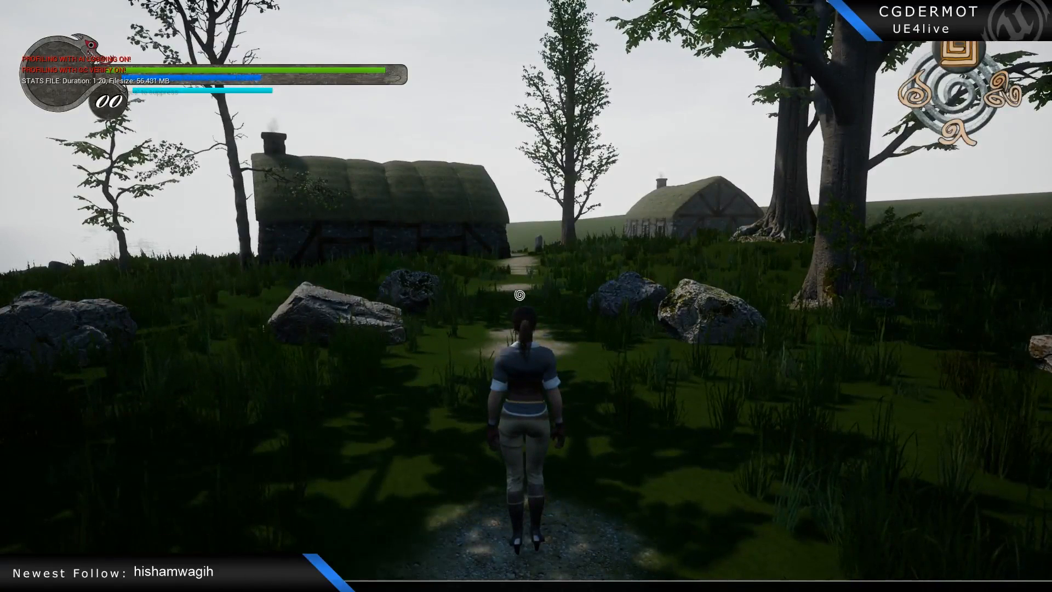
text(pfile)
key(Return)
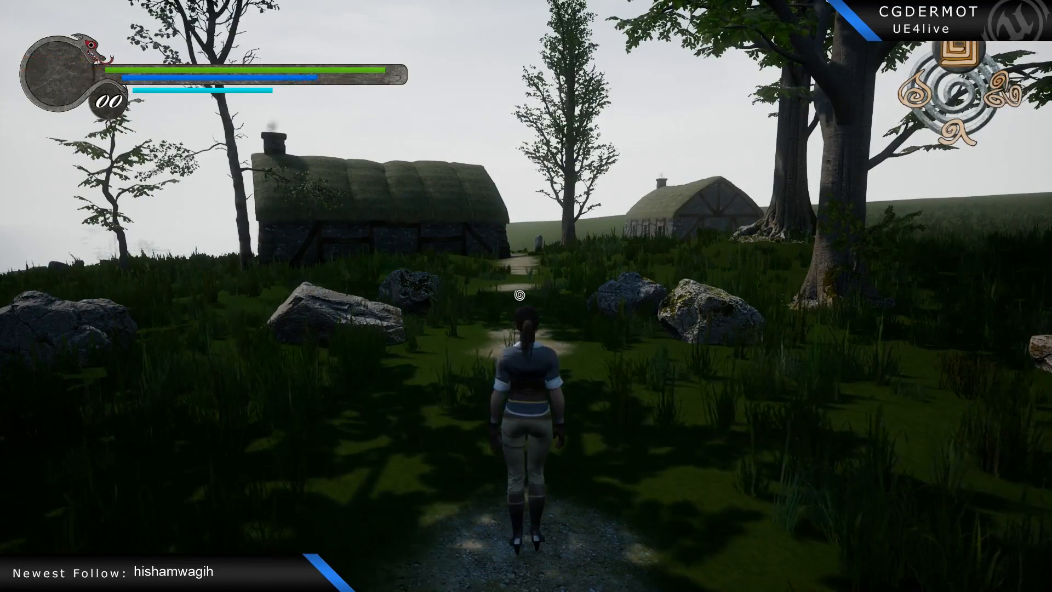
Walk the character slightly forward, exit the level to the main menu and quit the game to the desktop.
key(w)
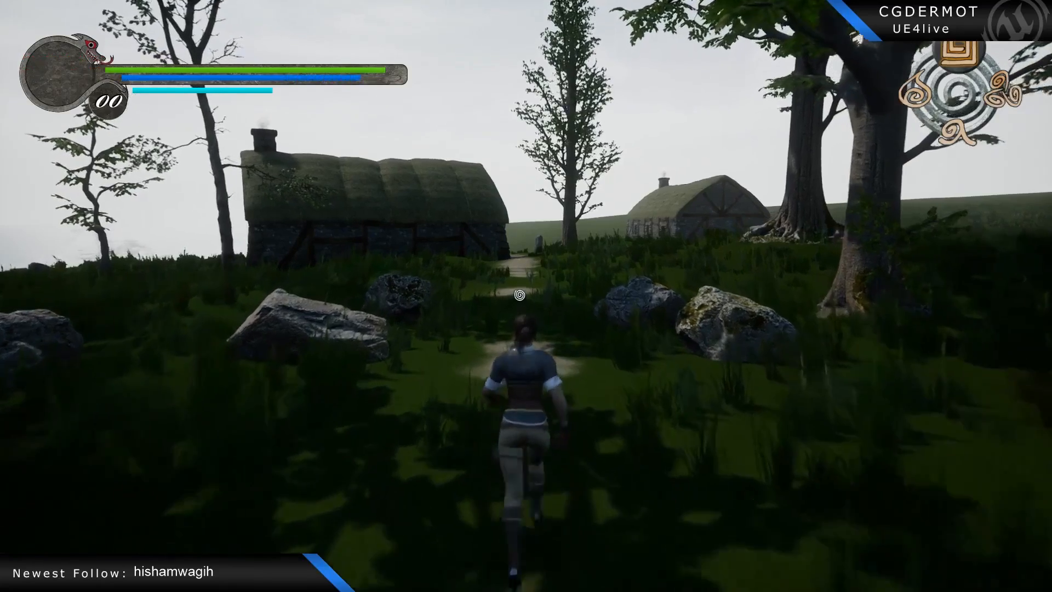
key(w)
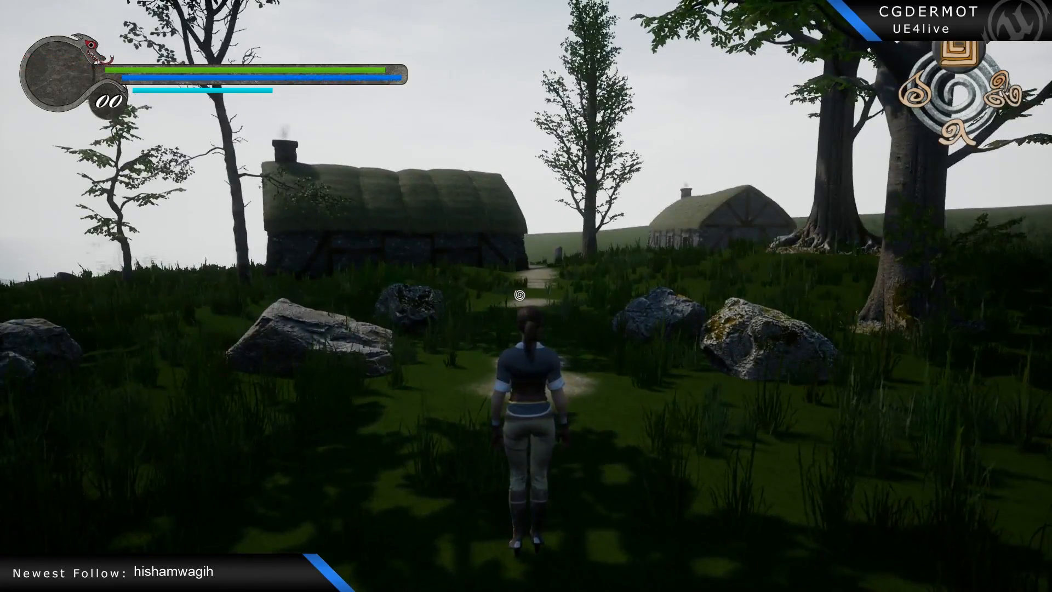
key(Escape)
click(171, 308)
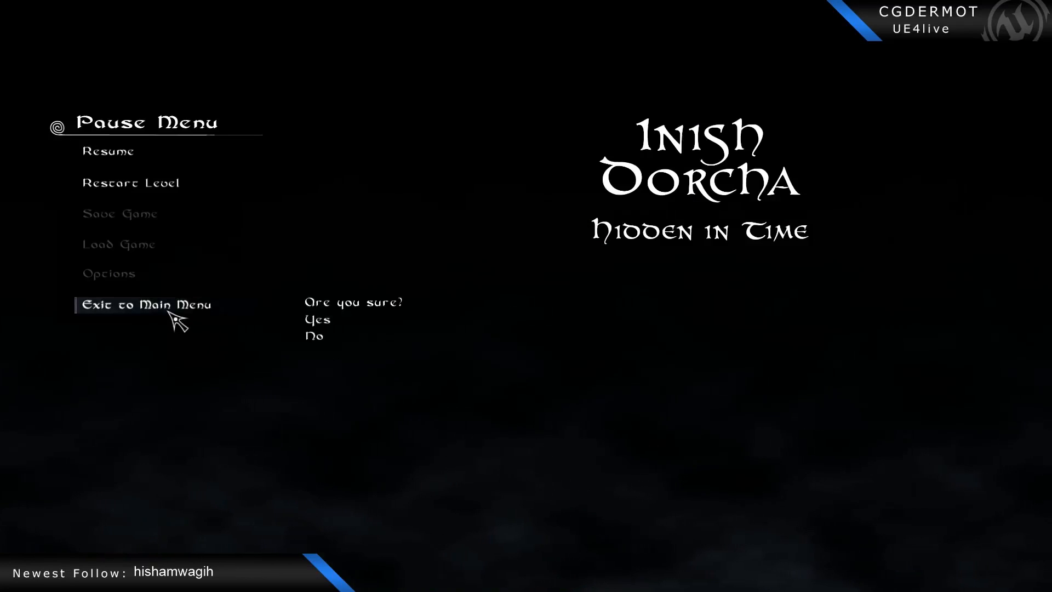
click(309, 319)
click(159, 305)
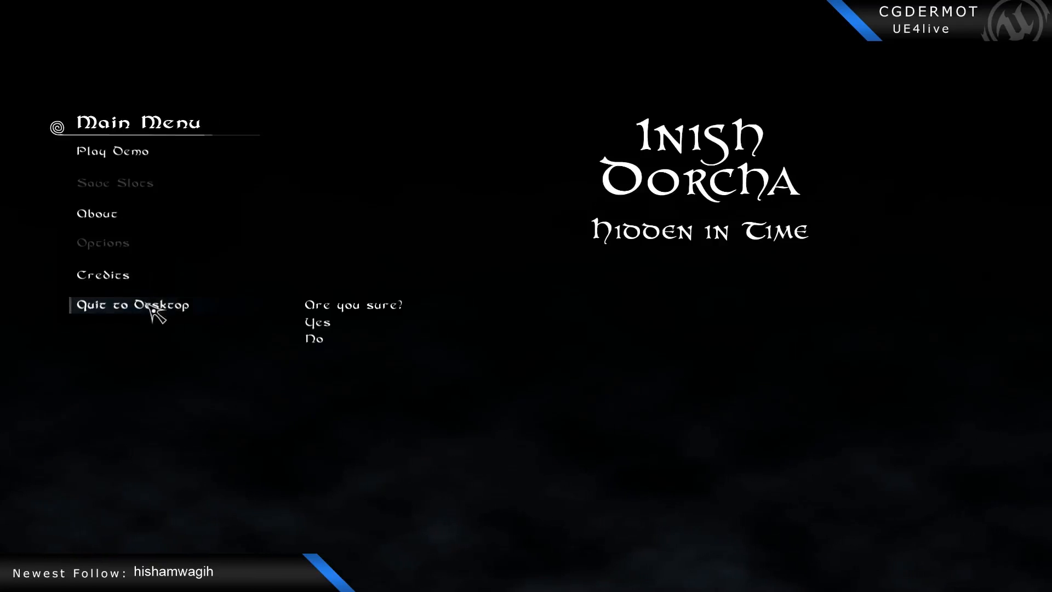
click(314, 328)
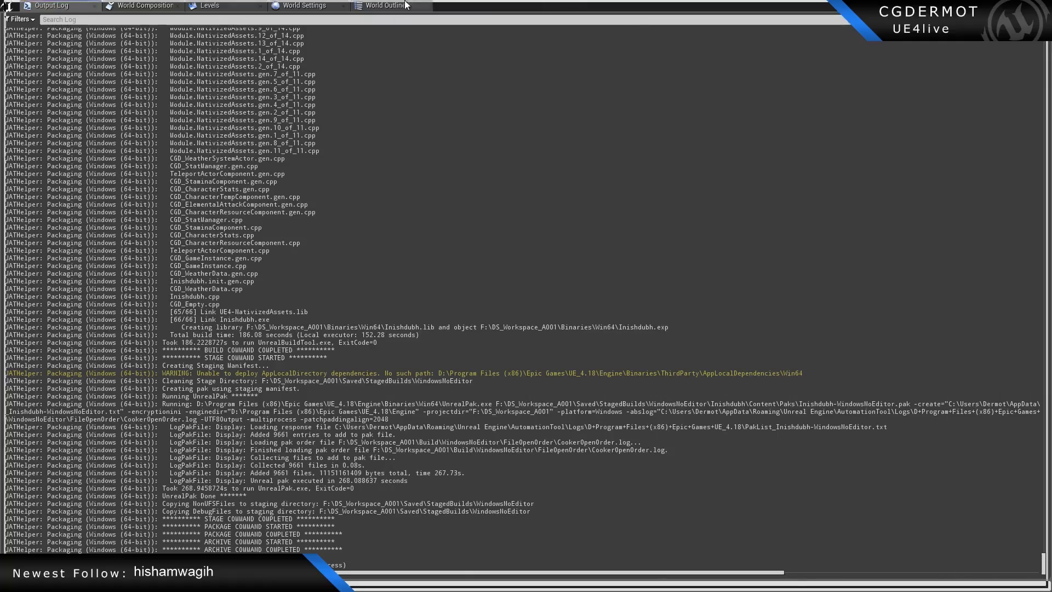
Open the recorded capture's folder under Saved\Profiling\UnrealStats in File Explorer and widen the Name column to show the full file name.
key(alt+Tab)
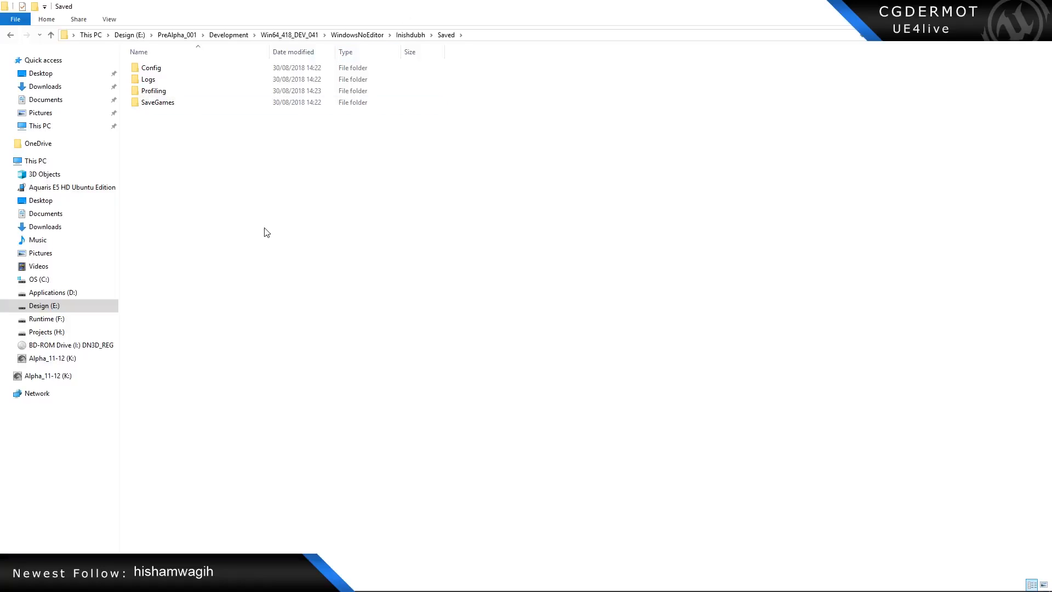
double_click(154, 93)
double_click(153, 73)
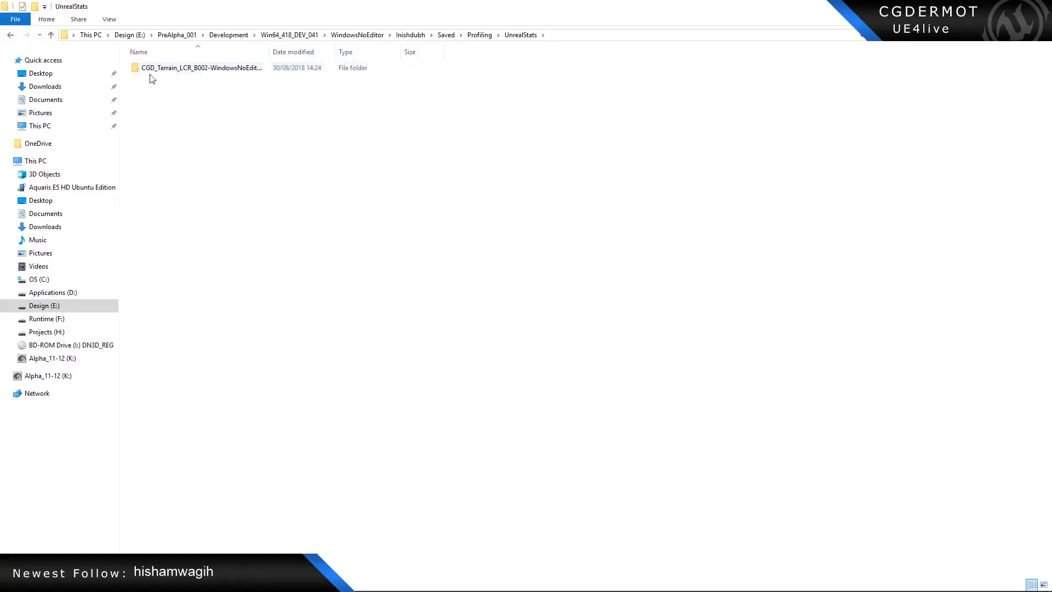
double_click(170, 70)
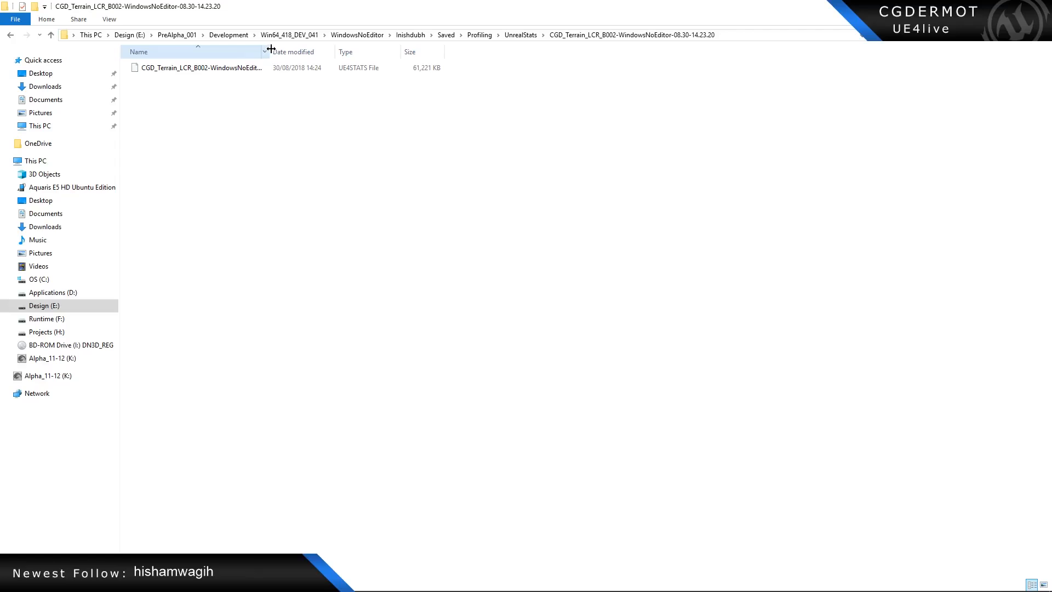
drag(270, 50, 359, 50)
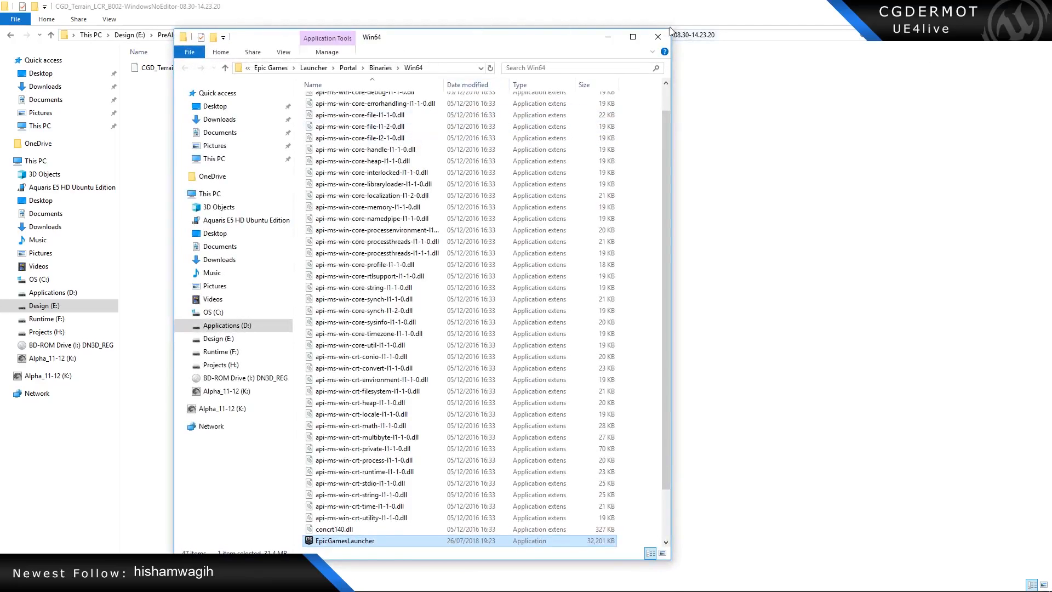
click(633, 37)
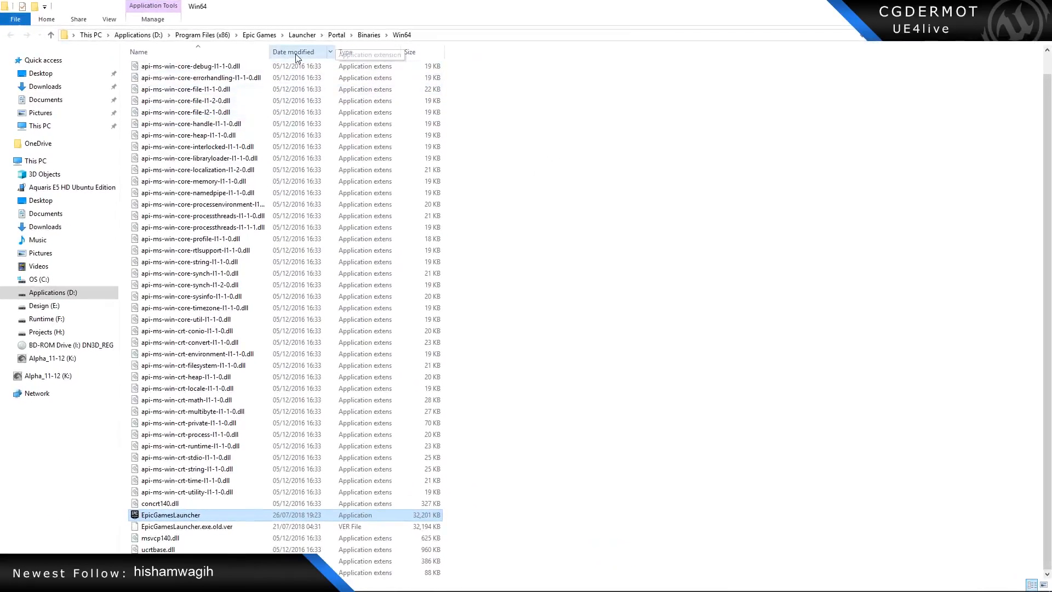
click(364, 52)
scroll(348, 132, down, 1)
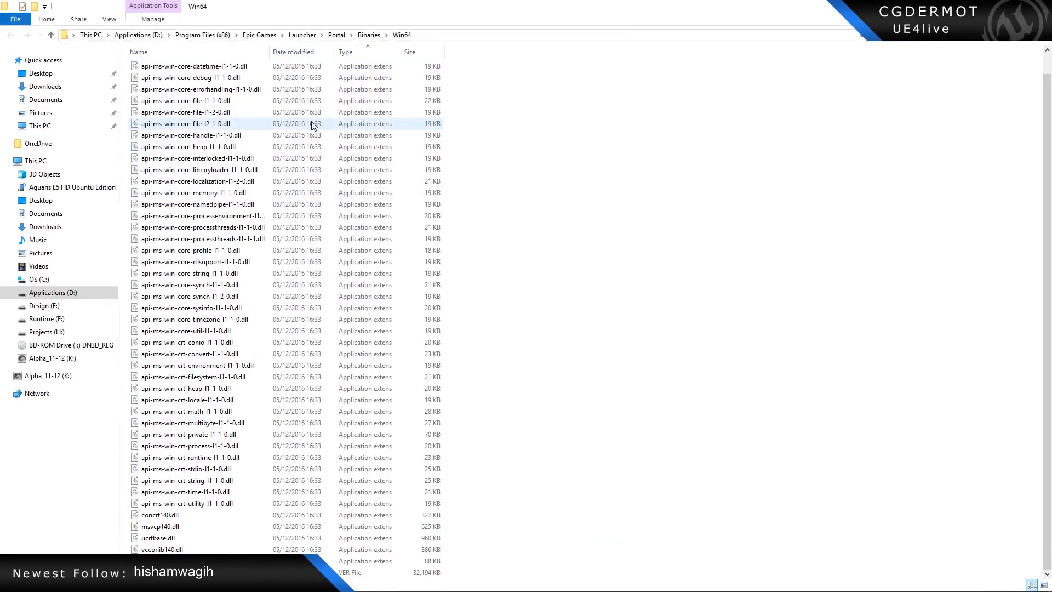
key(alt+Tab)
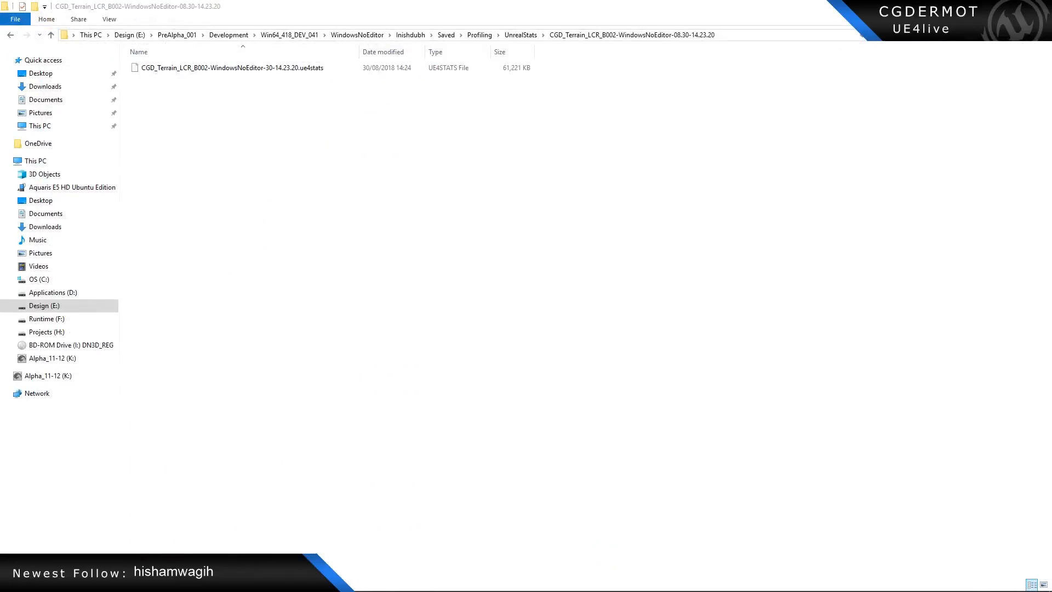
Launch UnrealFrontend from the UE_4.18 engine's Binaries\Win64 folder.
key(alt+Tab)
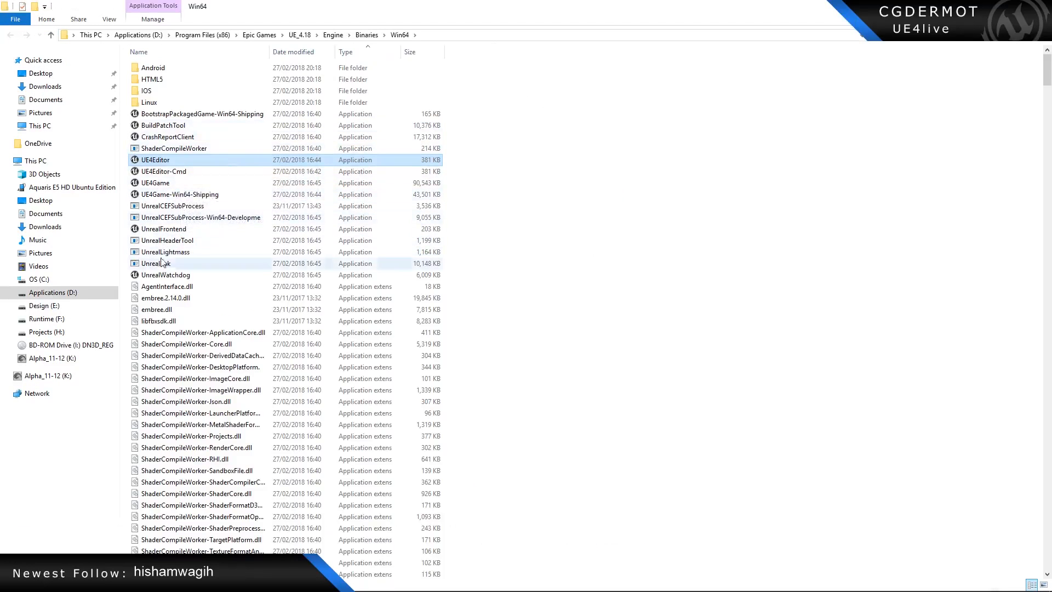
click(162, 229)
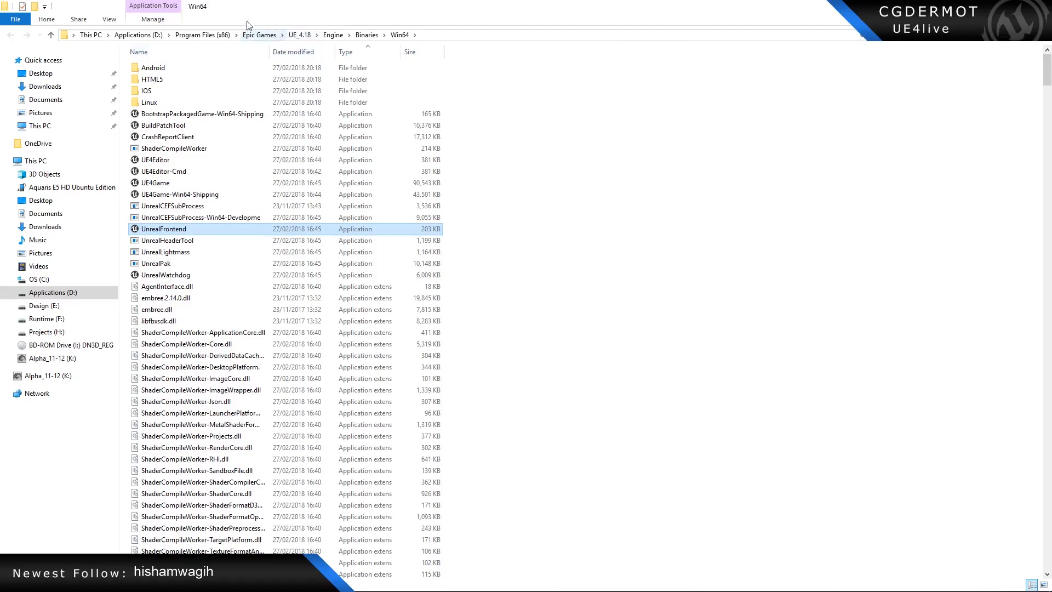
double_click(160, 230)
Copy the full path of the recorded stats capture's folder from File Explorer and switch to Unreal Frontend.
key(alt+Tab)
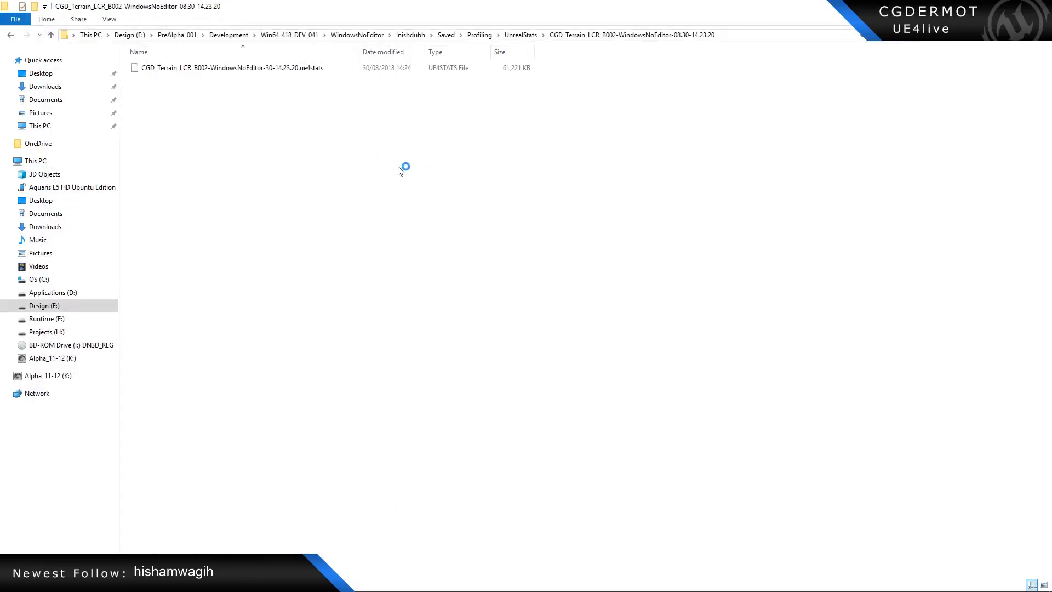
click(754, 36)
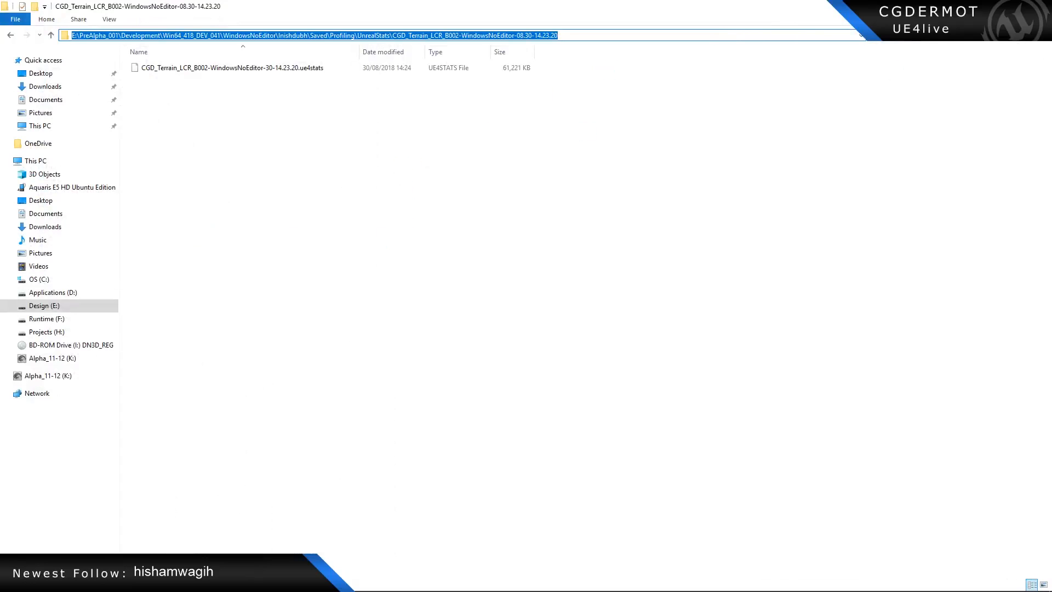
key(alt+Tab)
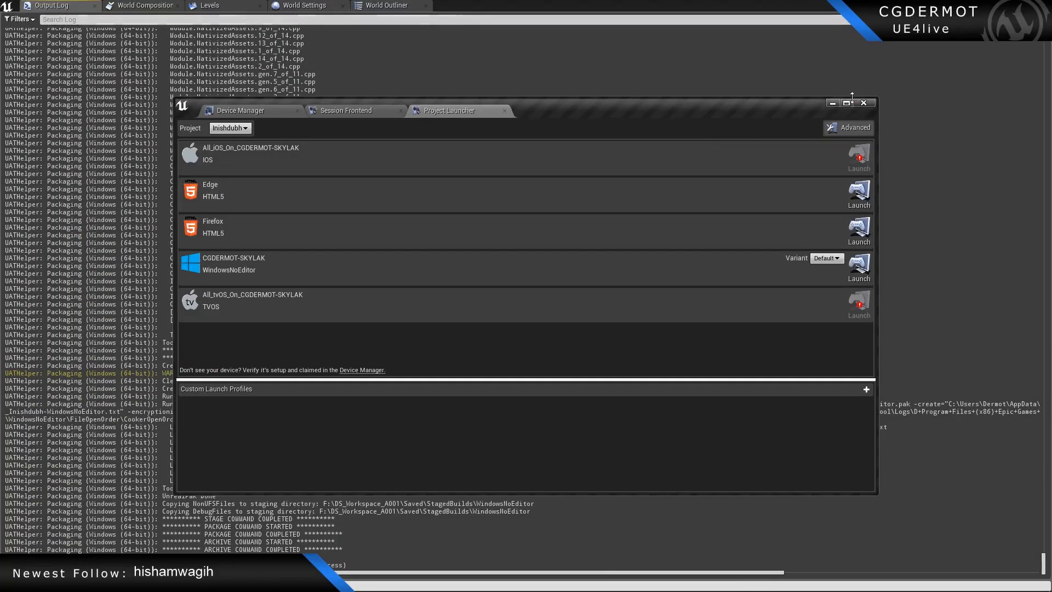
Maximize the Unreal Frontend window and show the Session Frontend's Profiler.
double_click(847, 105)
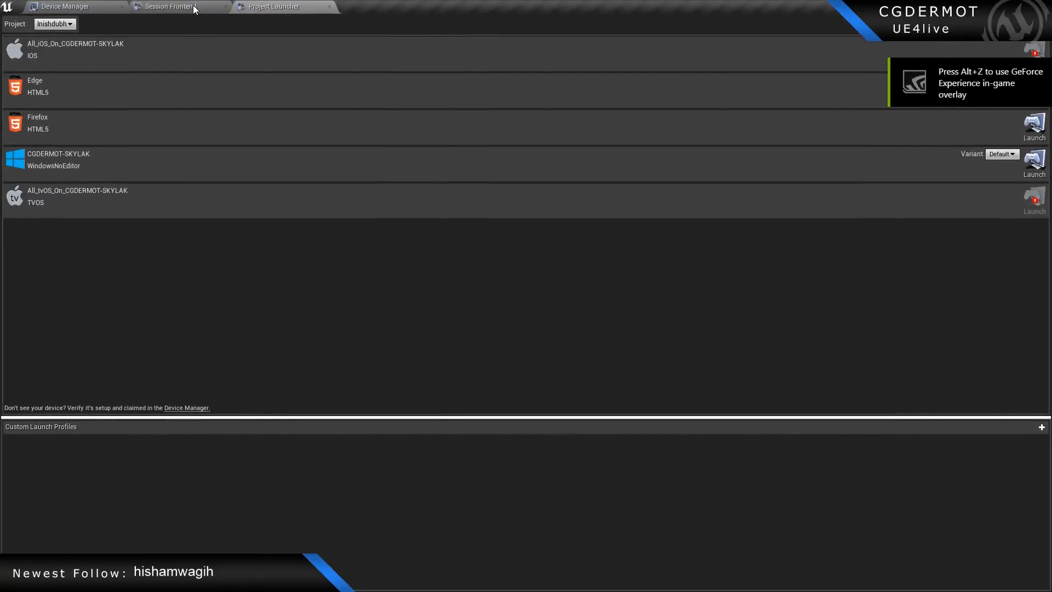
click(194, 8)
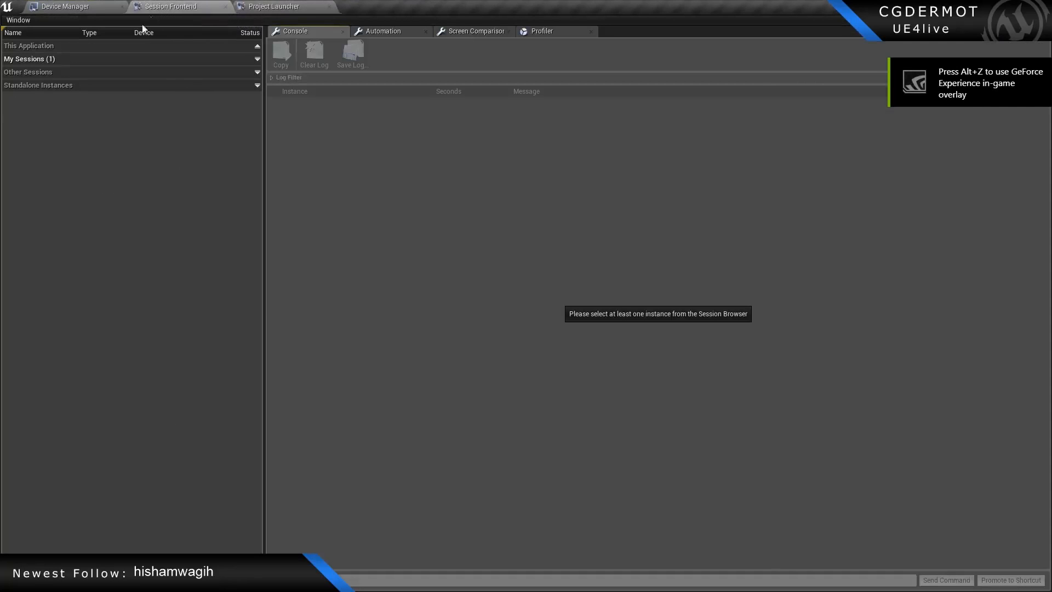
click(548, 31)
Load CGD_Terrain_LCR_B002-WindowsNoEditor-30-14.23.20.ue4stats into the Profiler from the copied folder path.
click(283, 62)
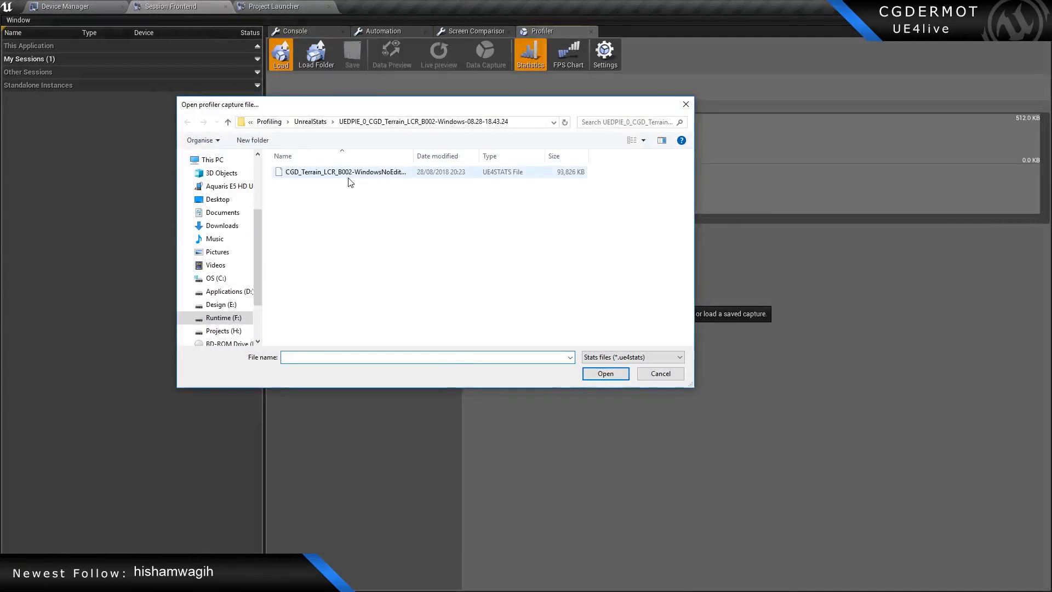
text(\Inishdubh\Saved\Profiling\UnrealStats\CGD_Terrain_LCR_B002-WindowsNoEditor-08.30-14.23.20)
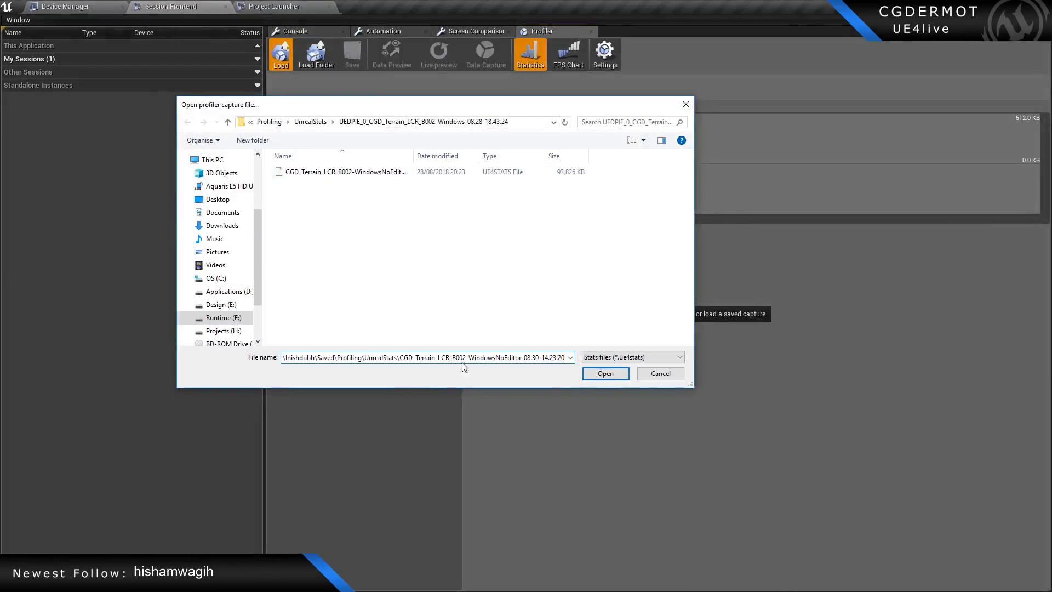
click(606, 375)
click(337, 173)
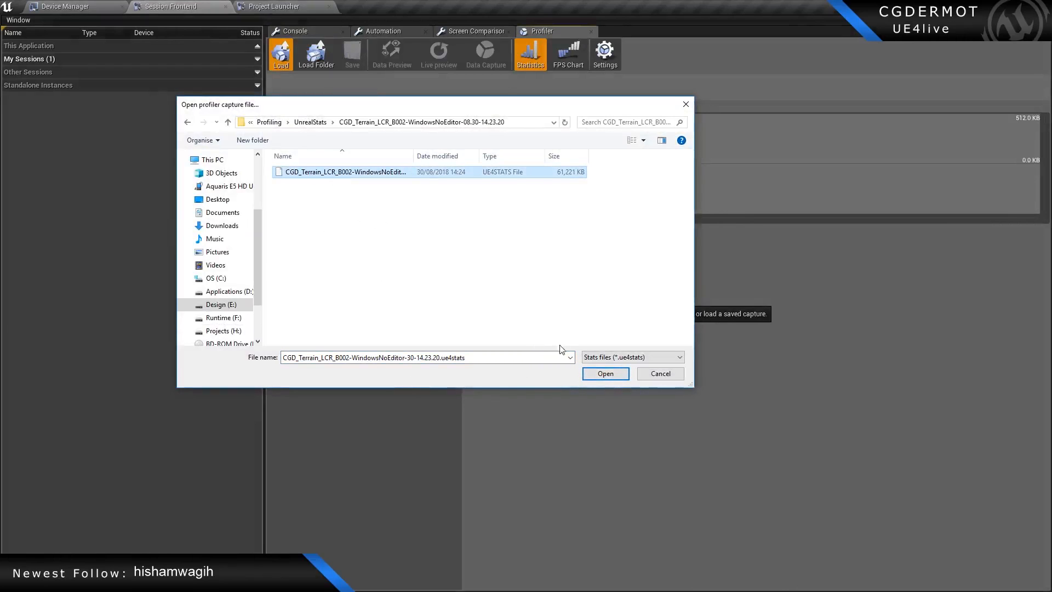
click(603, 375)
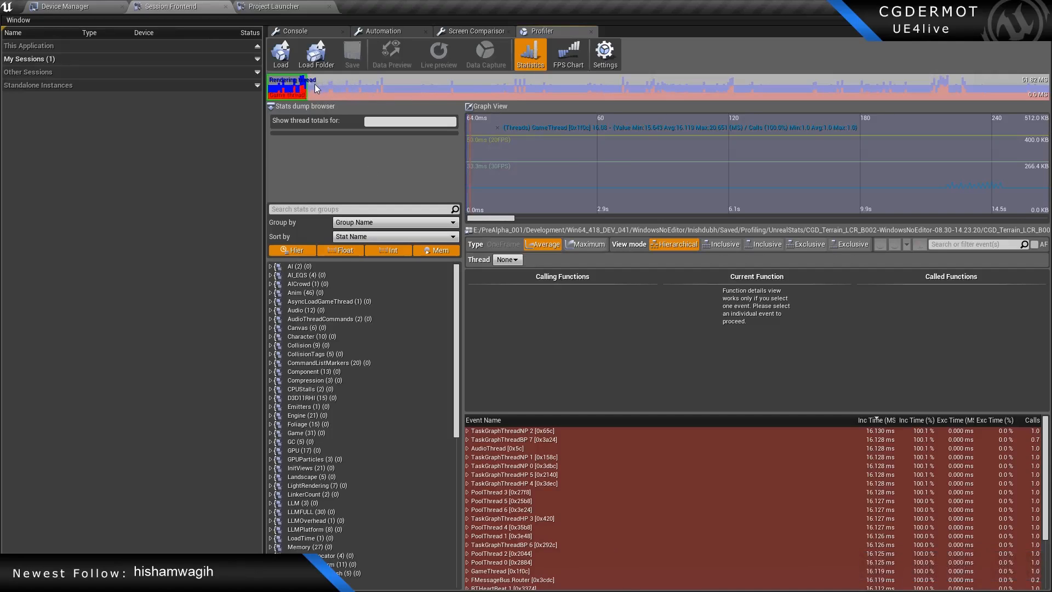
Shift the Profiler graph further along the capture, select a single frame just before frame 240, and enlarge the event list.
mouse_move(290, 88)
mouse_down()
mouse_move(575, 91)
mouse_move(305, 93)
mouse_move(301, 84)
mouse_up()
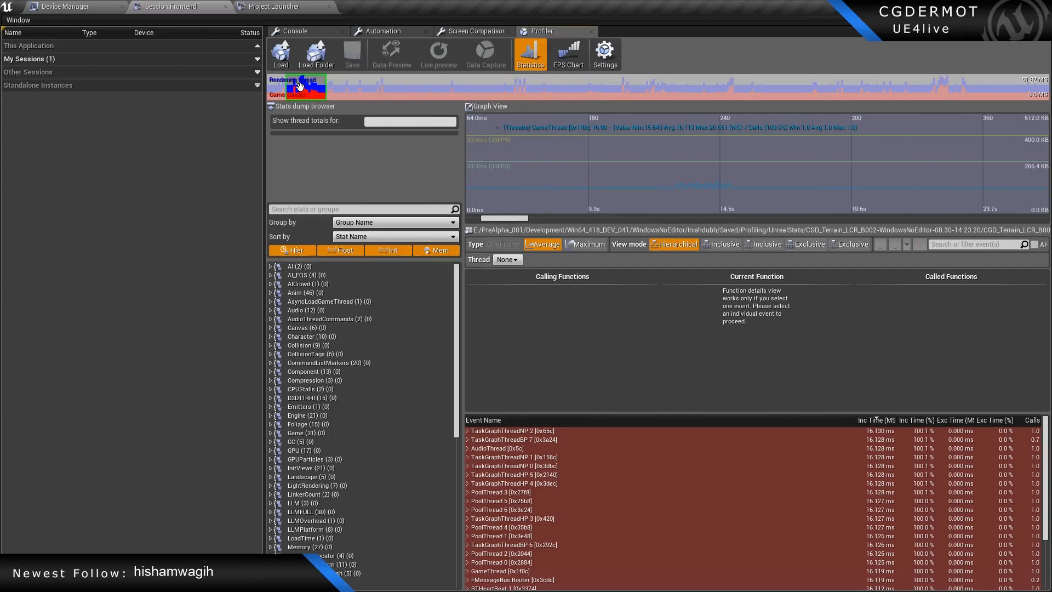
drag(314, 90, 314, 91)
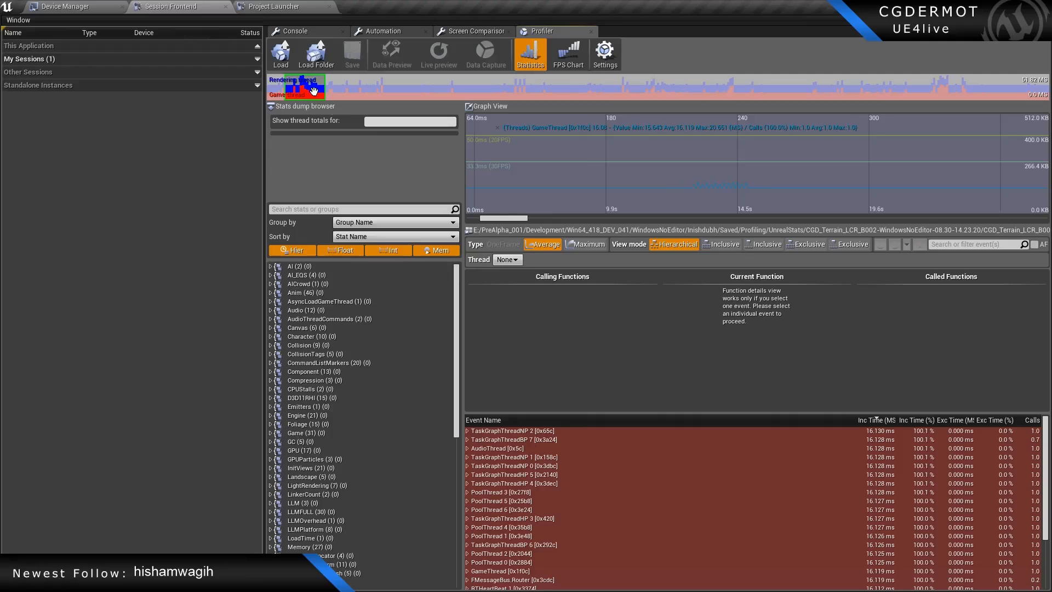
click(719, 156)
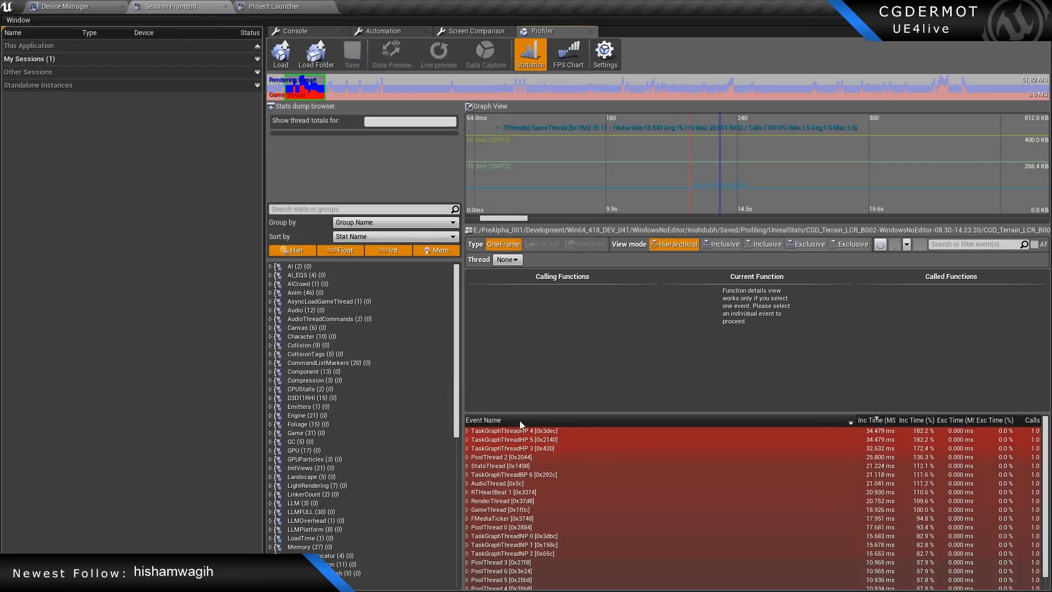
drag(521, 414, 518, 350)
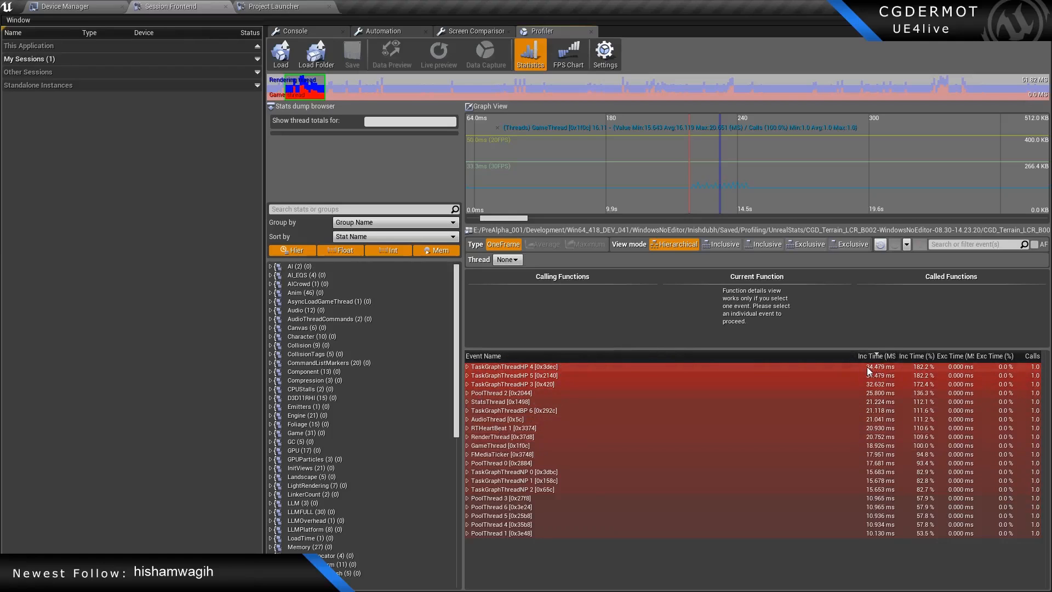
Expand TaskGraphThreadHP 4 and its Other TaskGraph Stalls, inspect the CPU Stall - Wait For Event entry, and collapse the thread again.
click(467, 367)
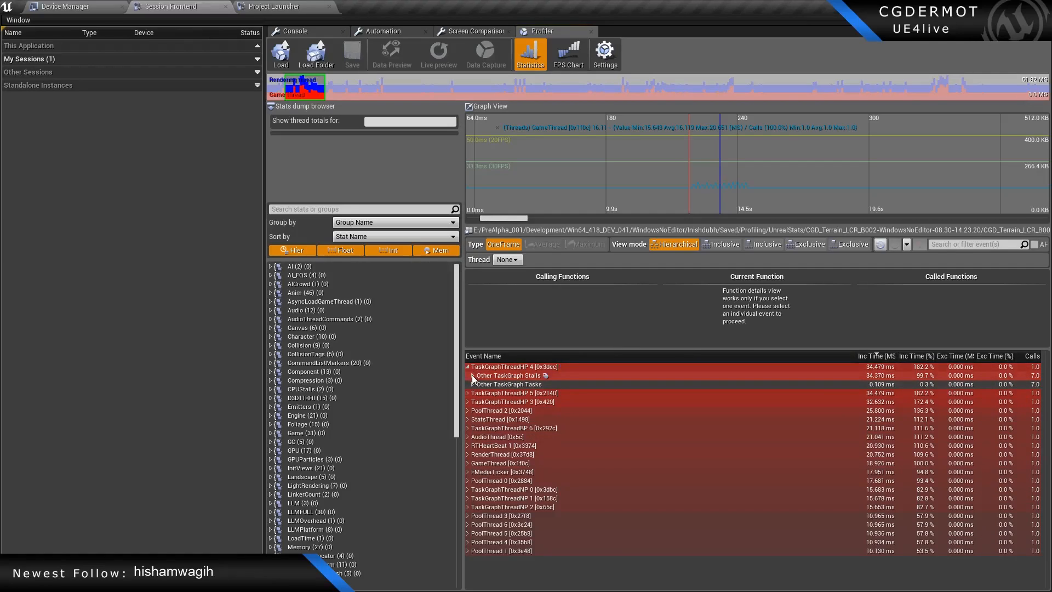
click(473, 376)
click(482, 386)
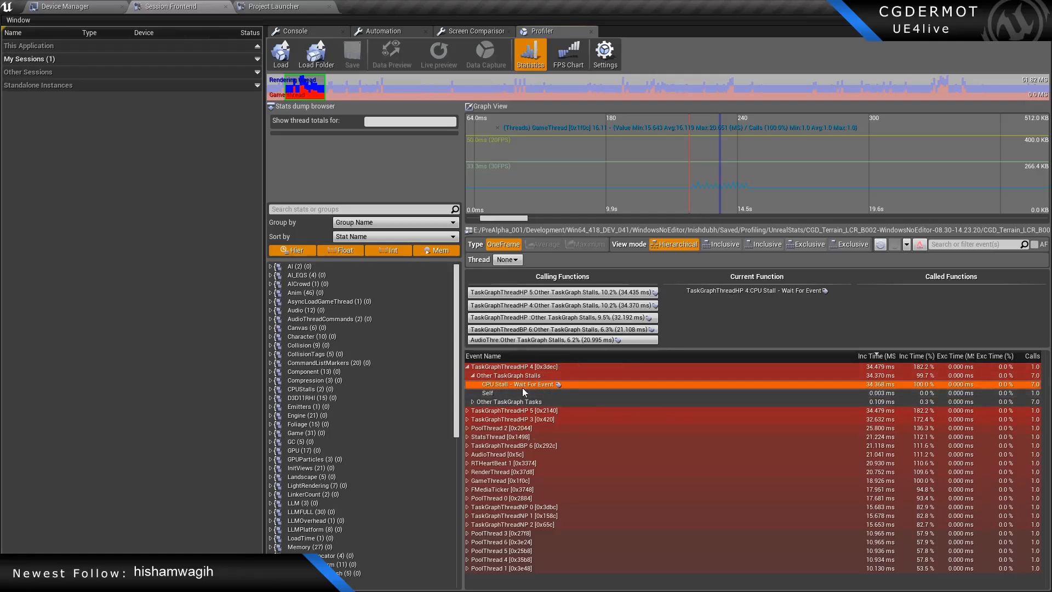
click(468, 366)
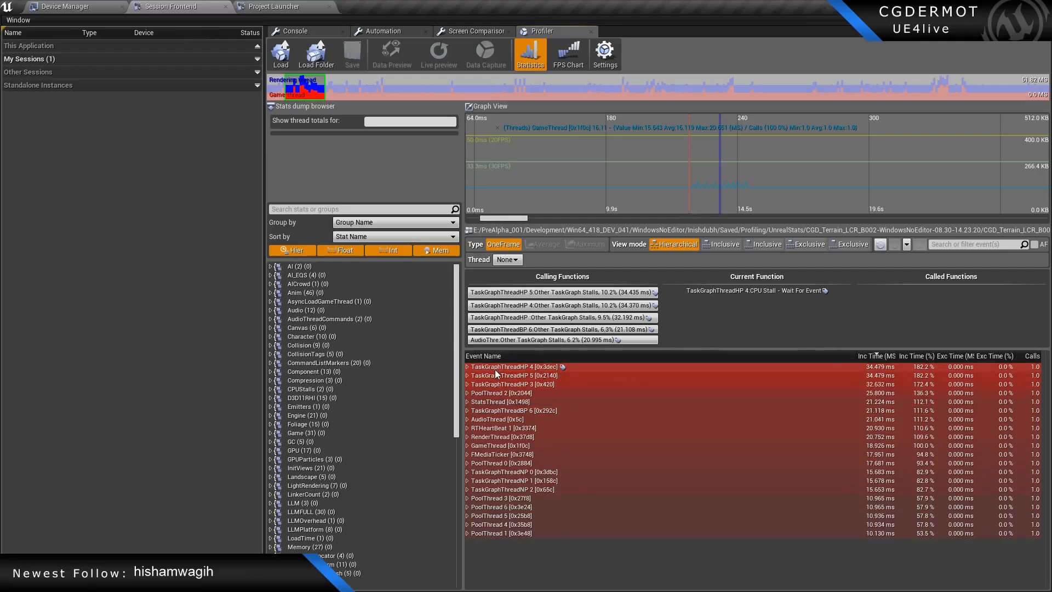
Expand GameThread through WaitForStats and Game TaskGraph Stalls, inspect its CPU Stall - Wait For Event entry, and collapse the thread.
click(491, 446)
click(467, 446)
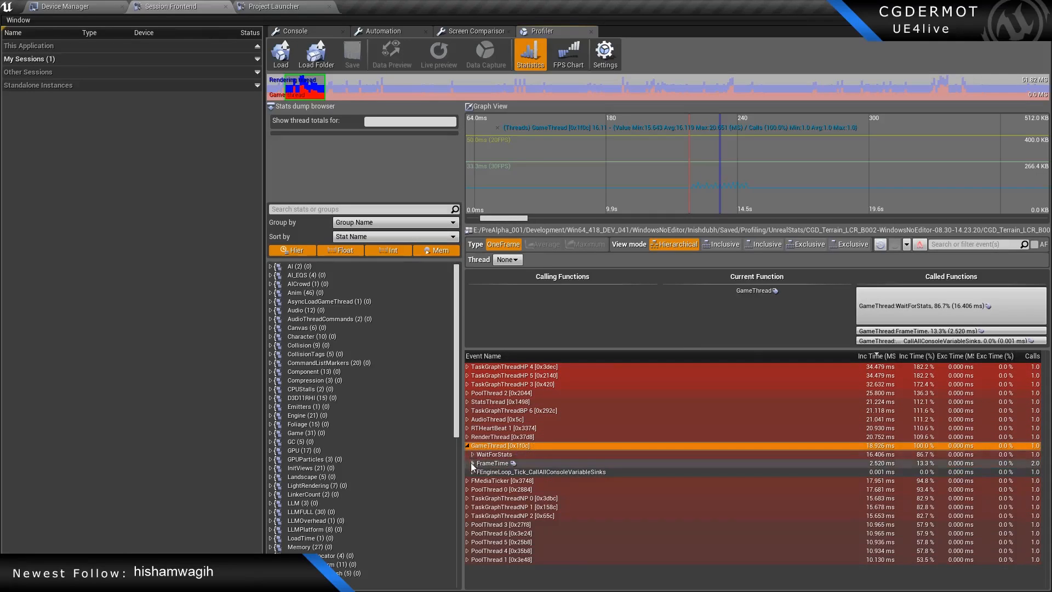
click(473, 454)
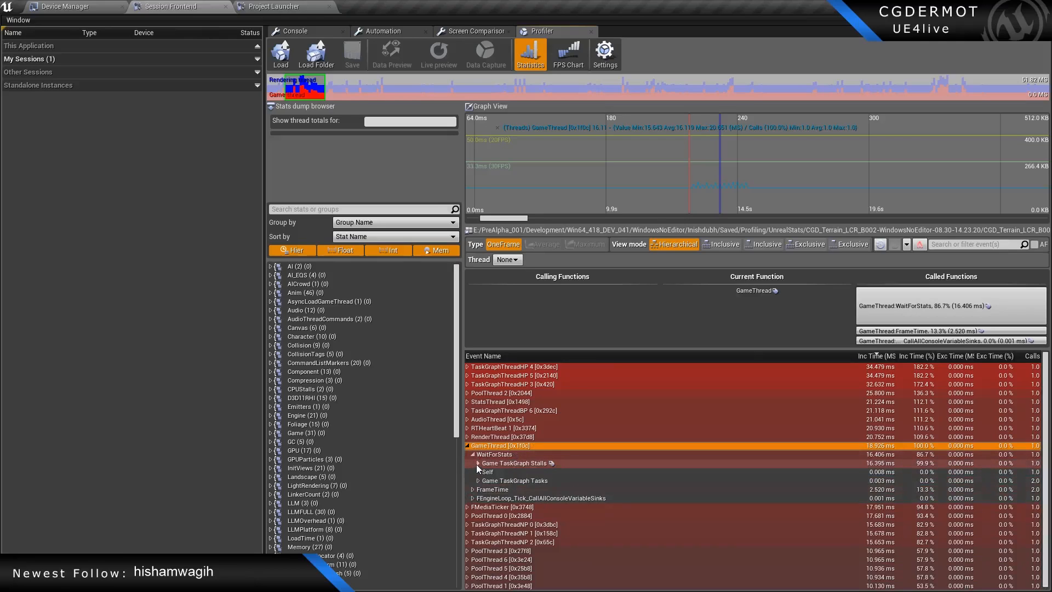
click(477, 464)
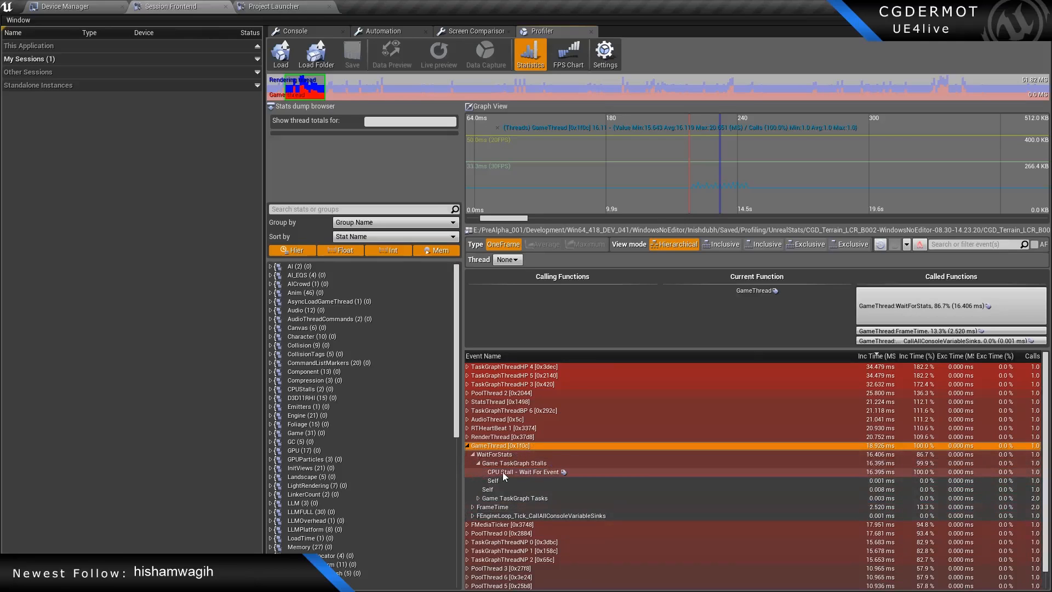
click(502, 472)
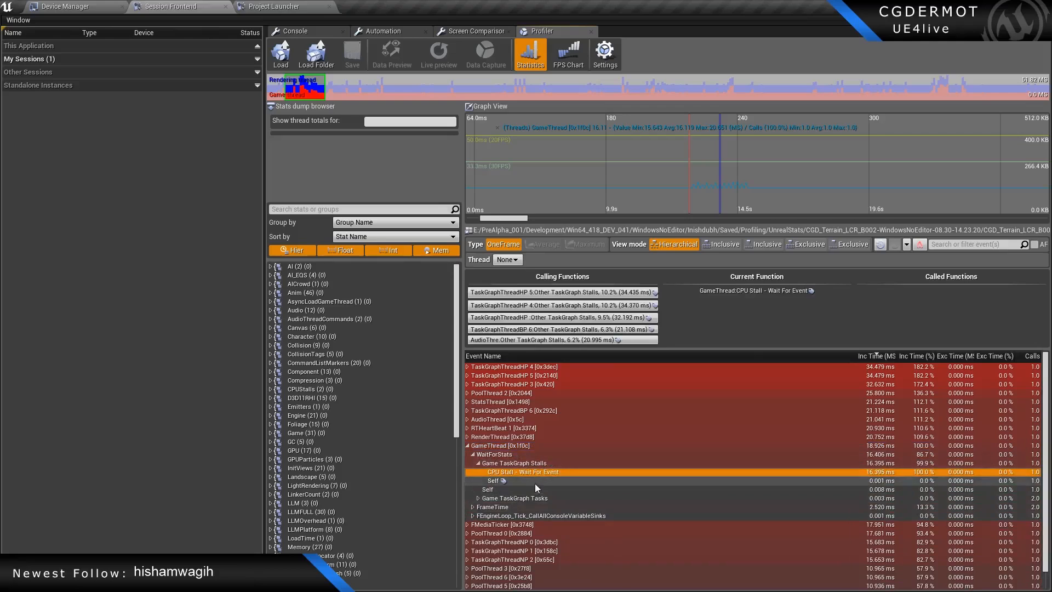
scroll(536, 488, down, 1)
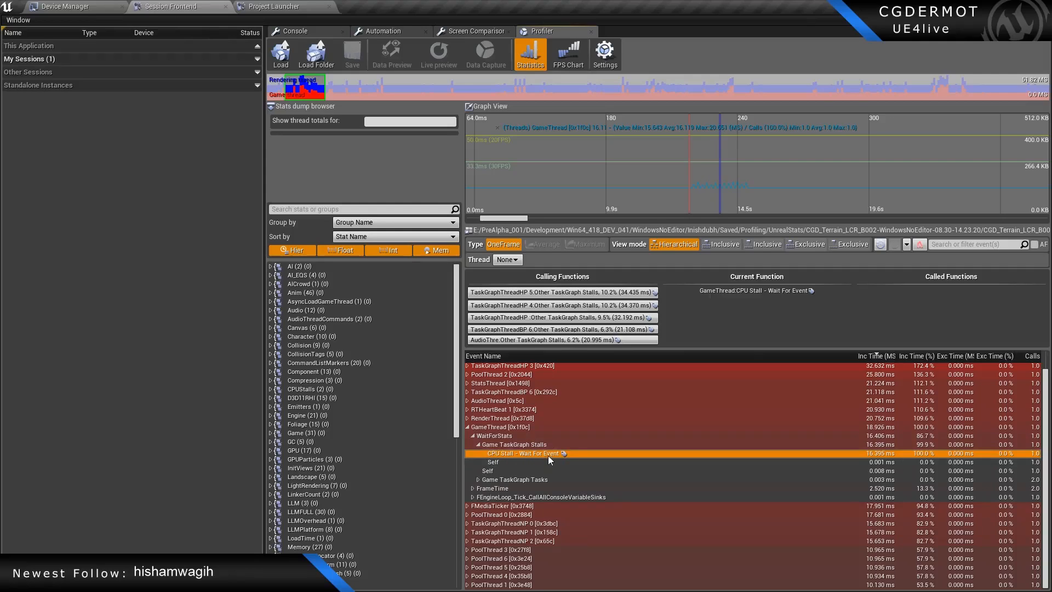
click(468, 427)
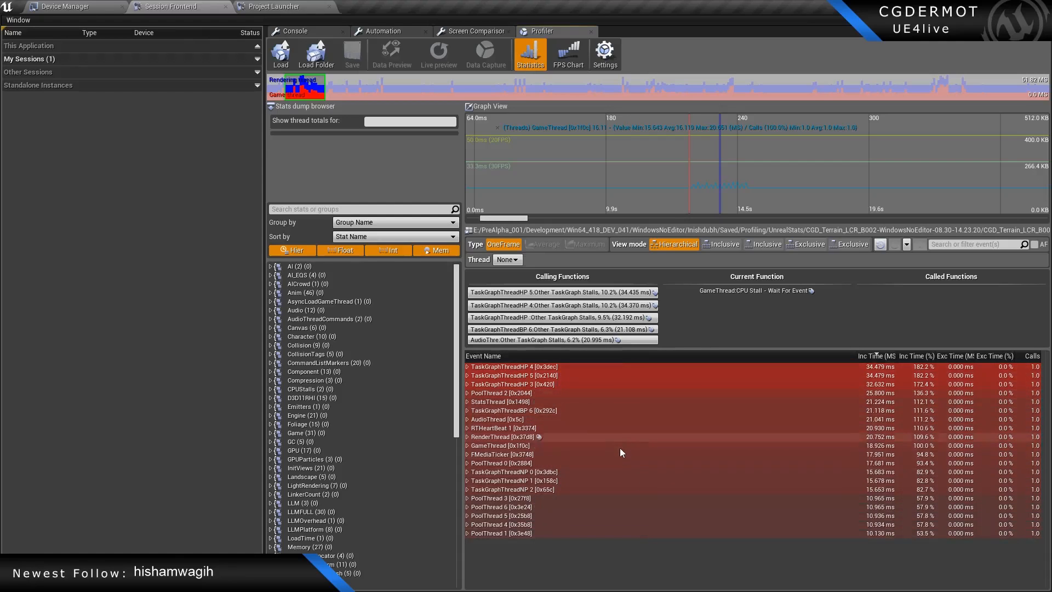
Expand GameThread and RenderThread, compare the render commands with the game thread's WaitForStats events, and collapse RenderThread.
click(467, 446)
click(467, 437)
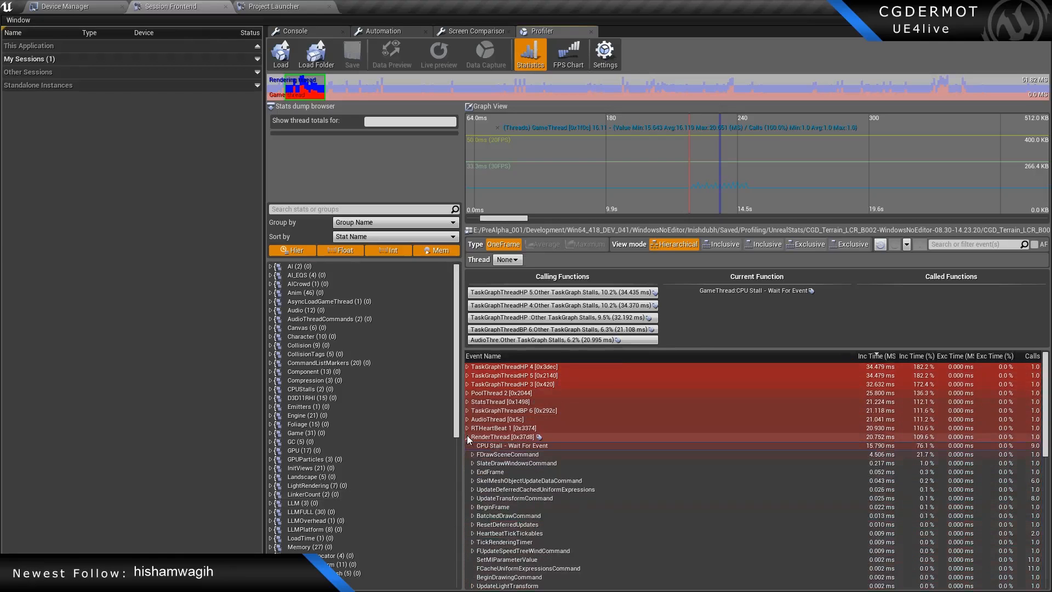
scroll(479, 453, down, 1)
scroll(513, 462, down, 10)
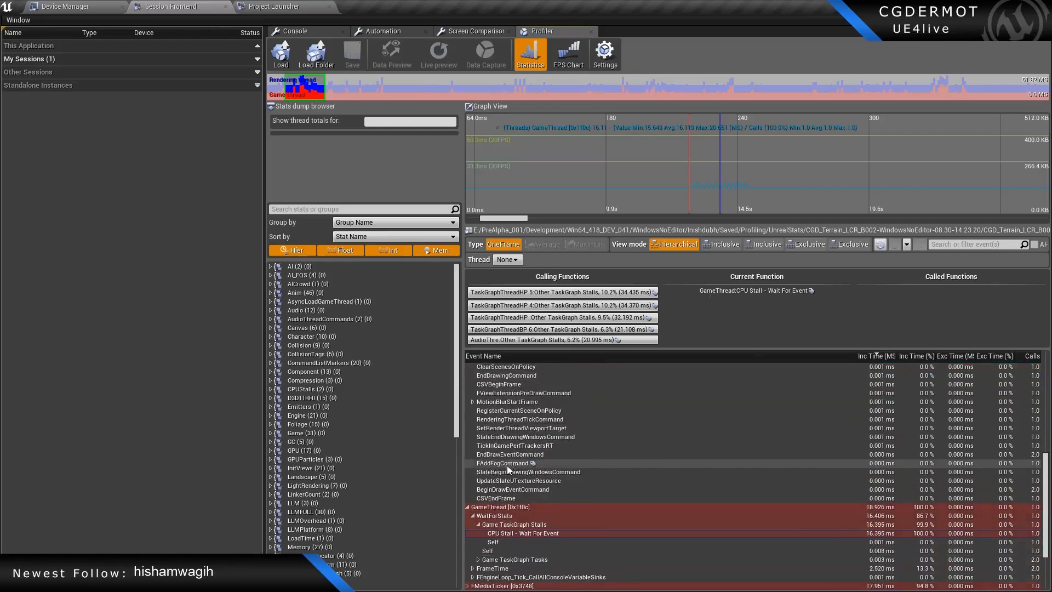
click(467, 507)
click(467, 497)
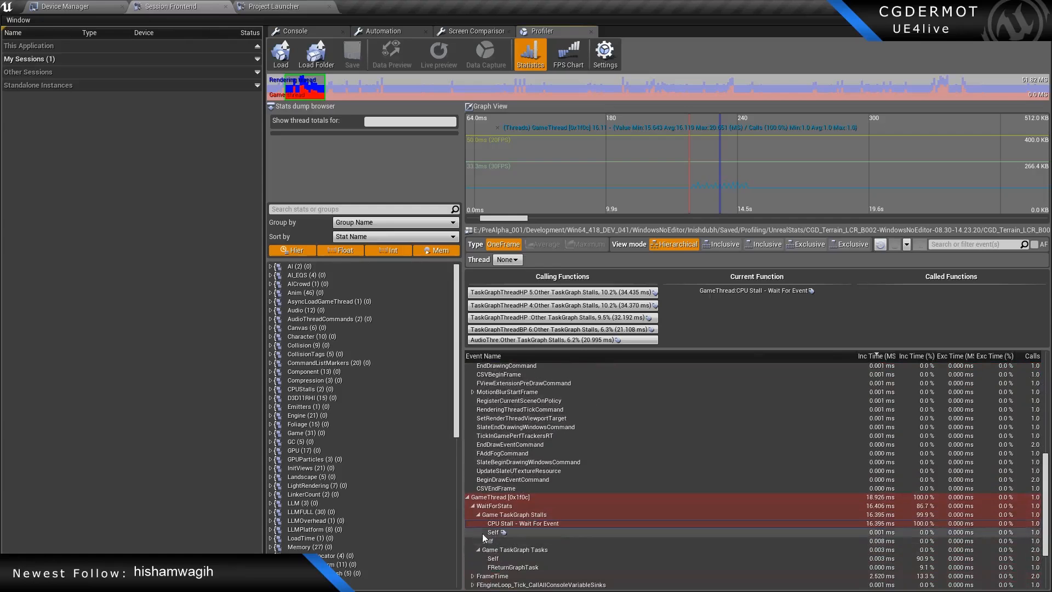
scroll(482, 534, up, 5)
scroll(508, 500, up, 5)
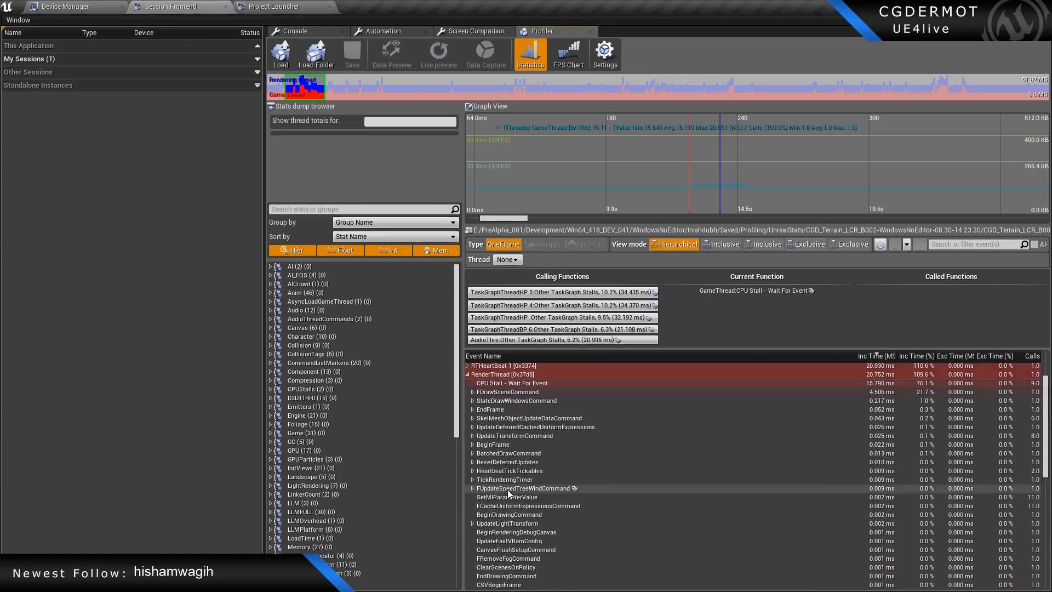
scroll(582, 471, down, 7)
scroll(574, 469, up, 6)
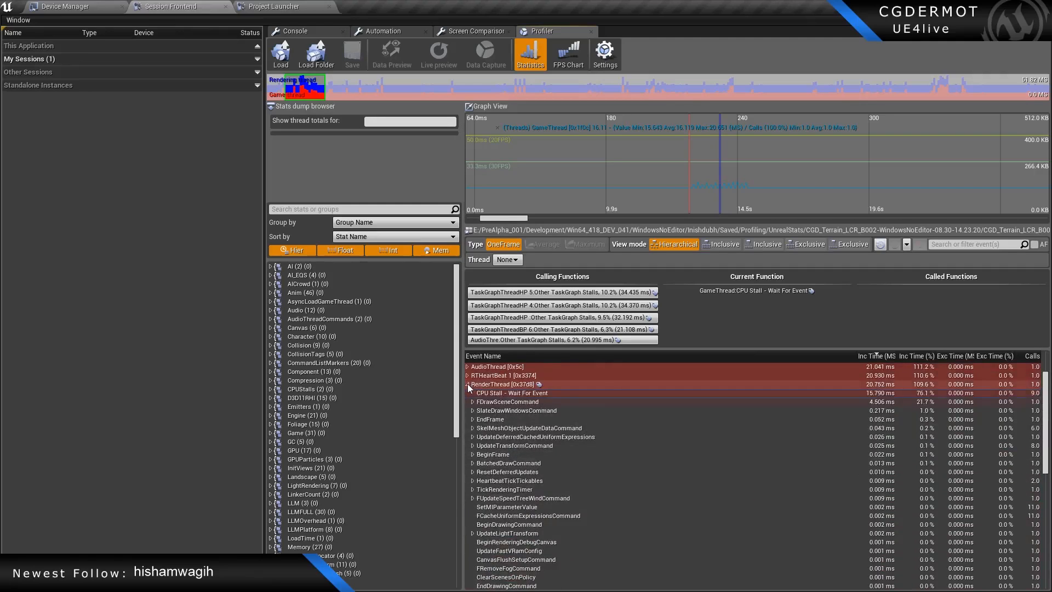
click(468, 384)
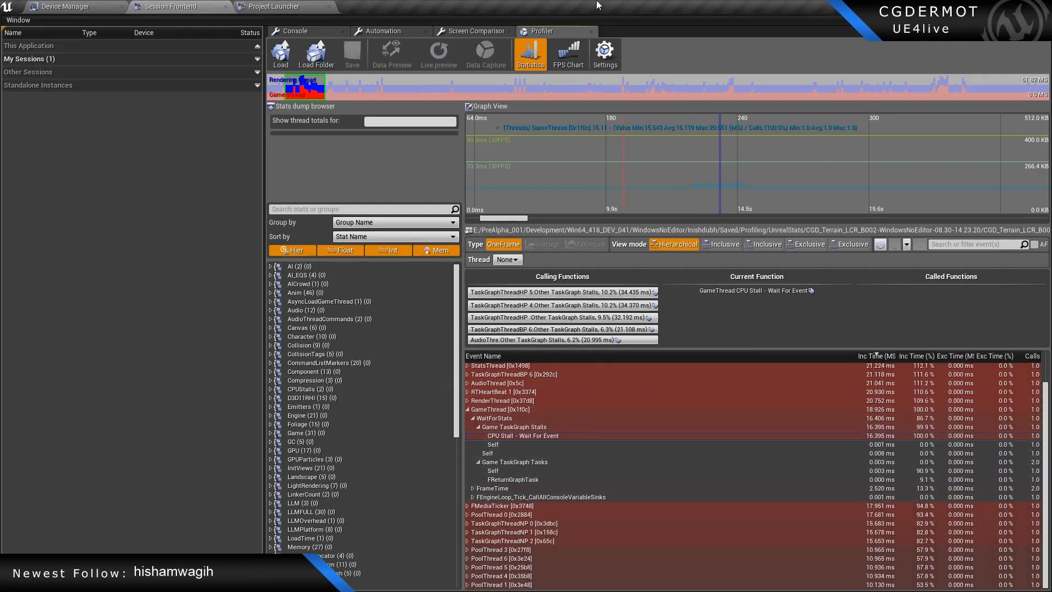
Move the Unreal Frontend and Output Log windows aside and play the CGD_Terrain_LCR_B002 level in the Unreal Editor's full-screen viewport.
drag(507, 5, 1051, 329)
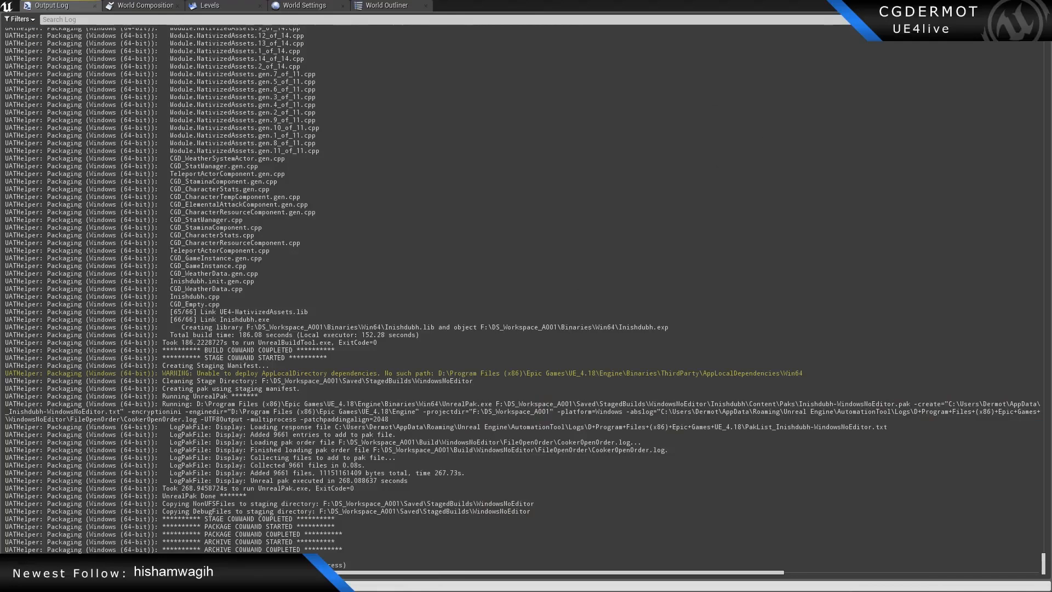
drag(657, 5, 1051, 231)
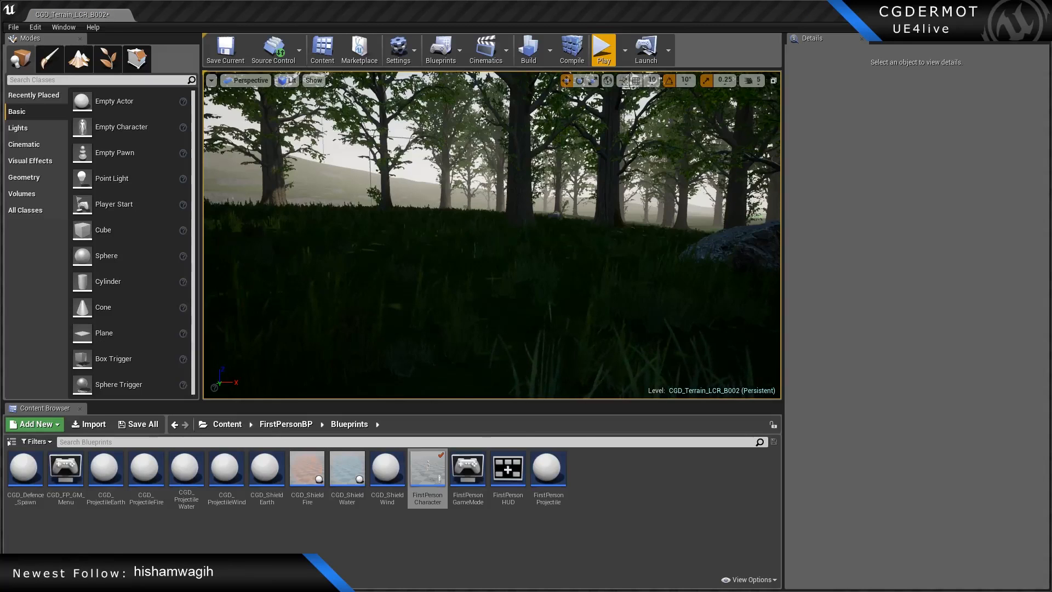
right_drag(493, 202, 466, 202)
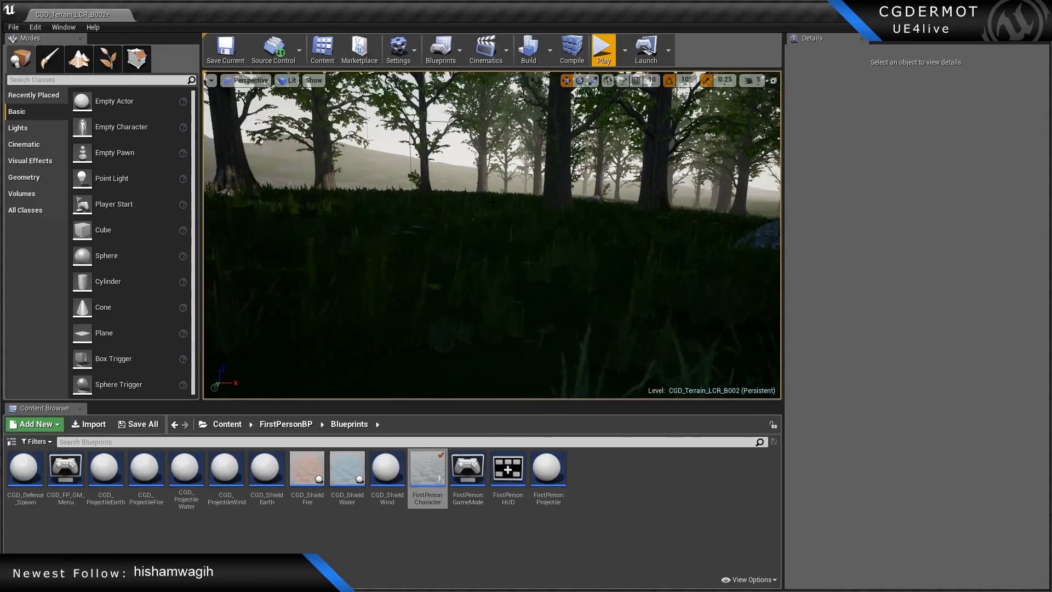
key(F11)
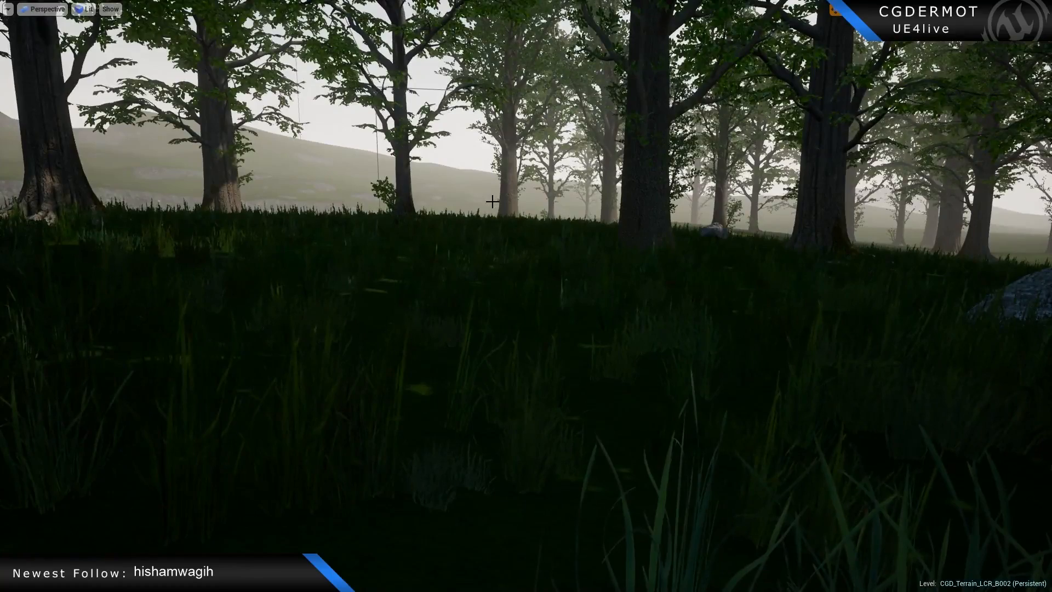
key(alt+p)
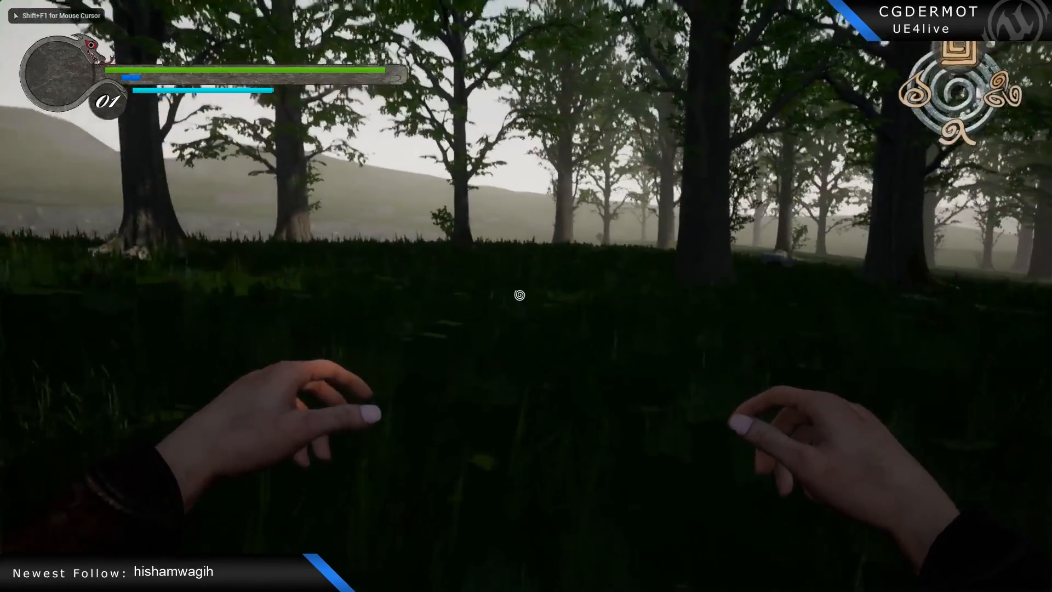
Show the Game and Engine stats from the in-game debug menu, close the menu, check the stats while moving, and stop playing.
key(F1)
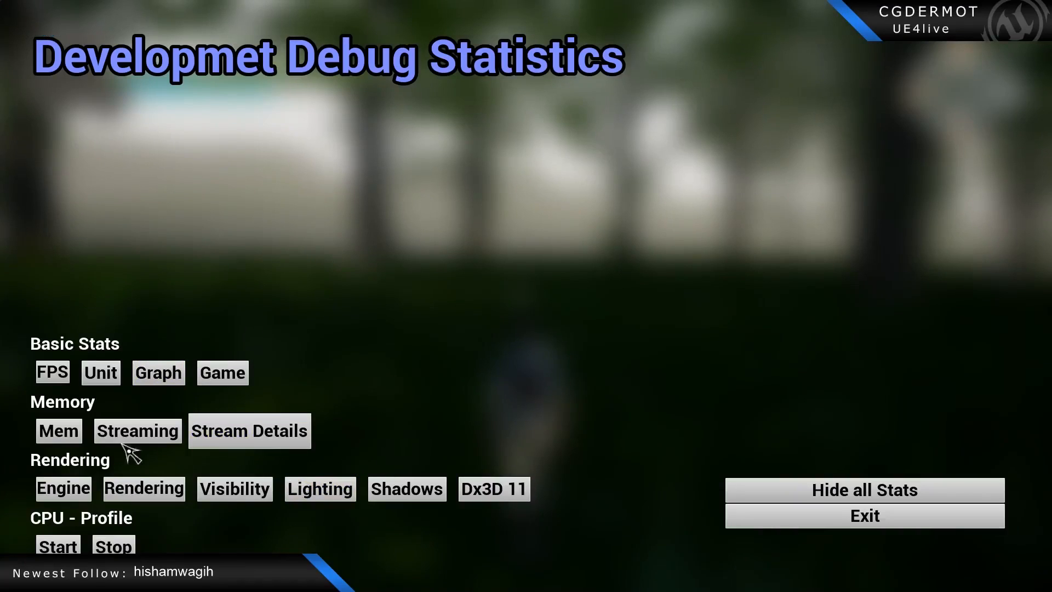
click(226, 377)
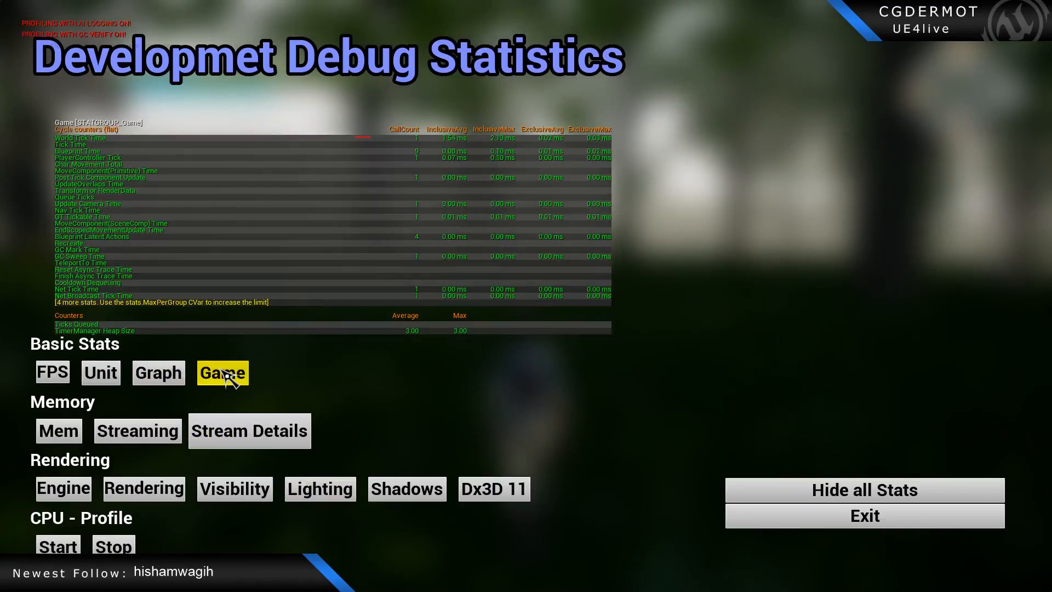
click(65, 492)
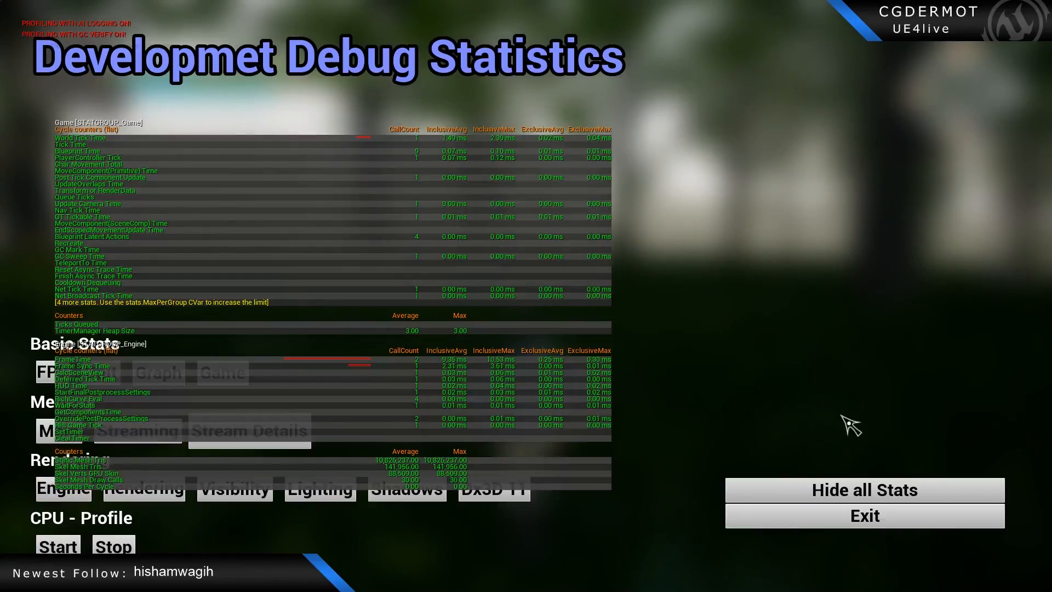
click(872, 519)
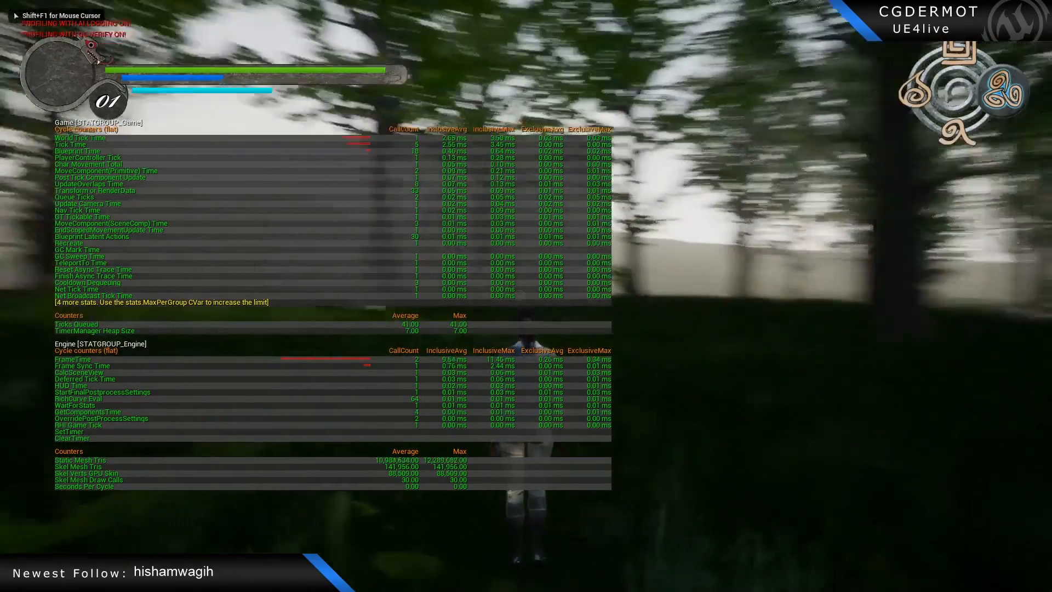
key(w)
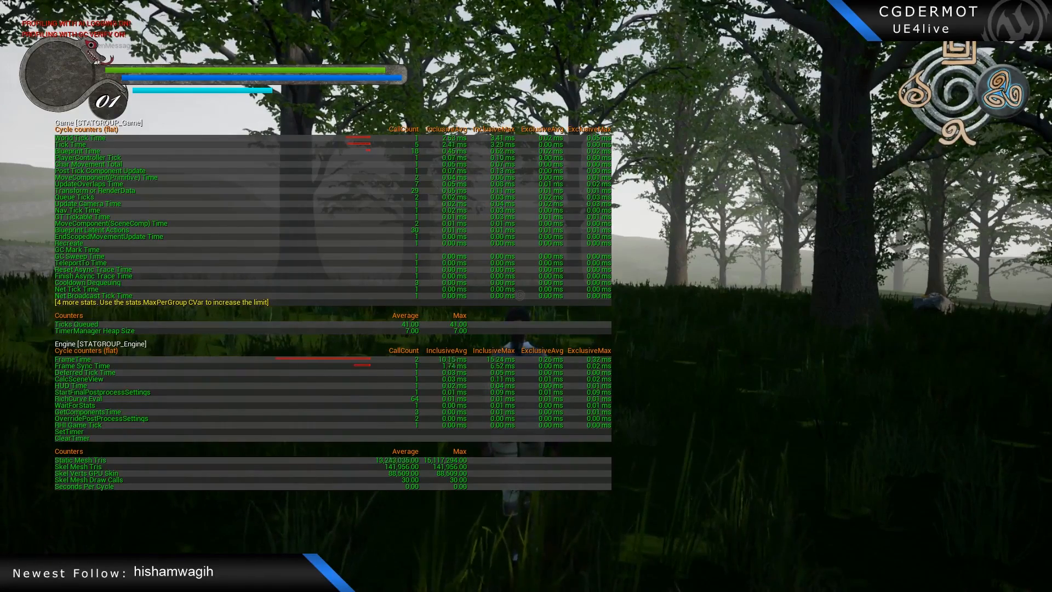
key(Escape)
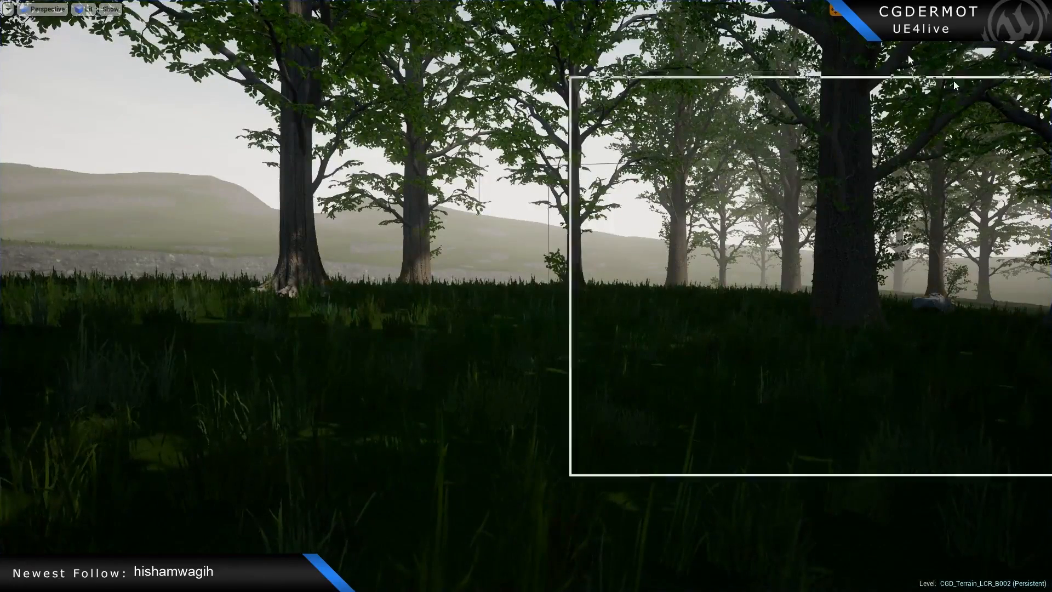
Switch back to Unreal Frontend, shift the Profiler's graph range late into the capture, and select a single frame shortly after frame 4440.
key(alt+Tab)
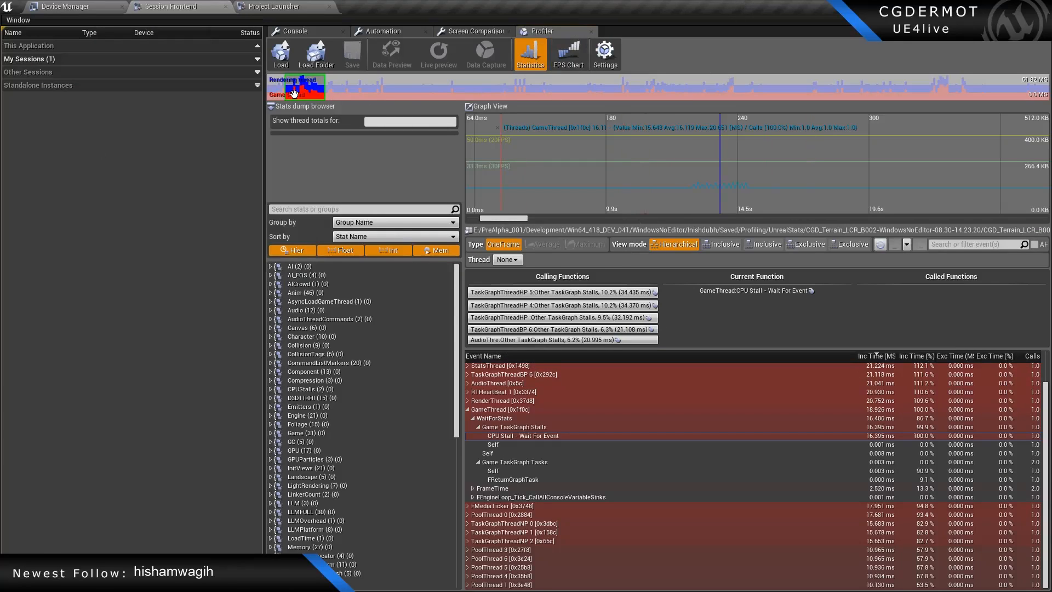
drag(301, 90, 930, 78)
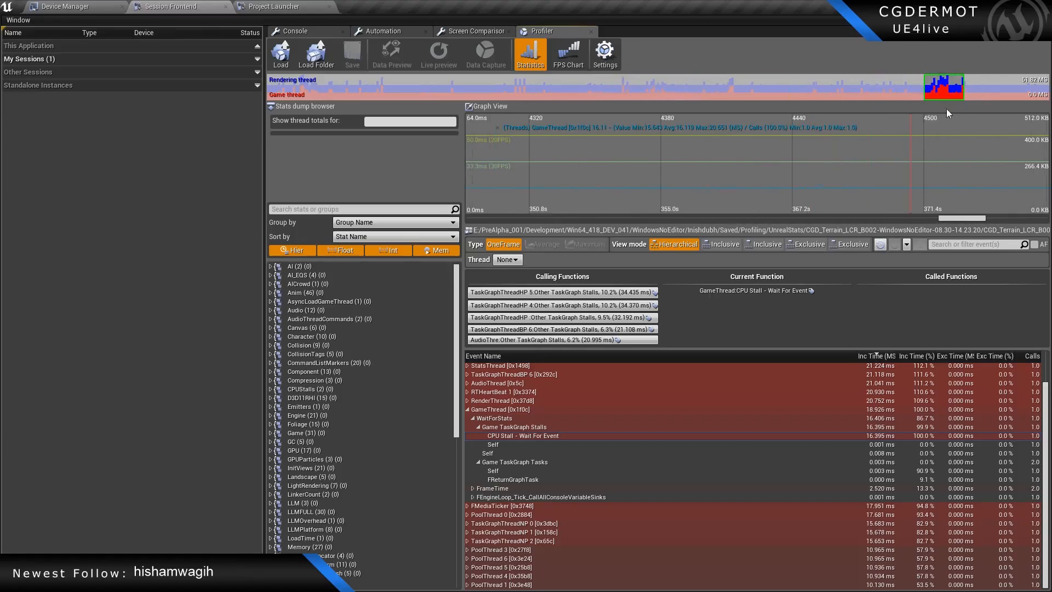
click(821, 177)
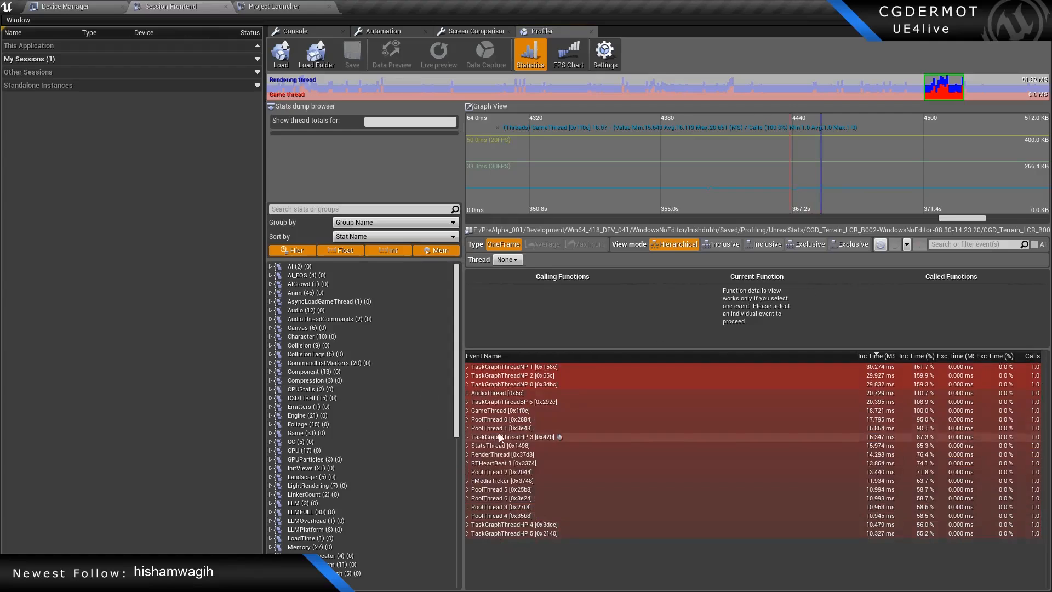
Expand GameThread through FrameTime, GameEngine Tick, World Tick Time, Tick Time and TG_PrePhysics down to ReleaseTickGroup Block.
click(468, 410)
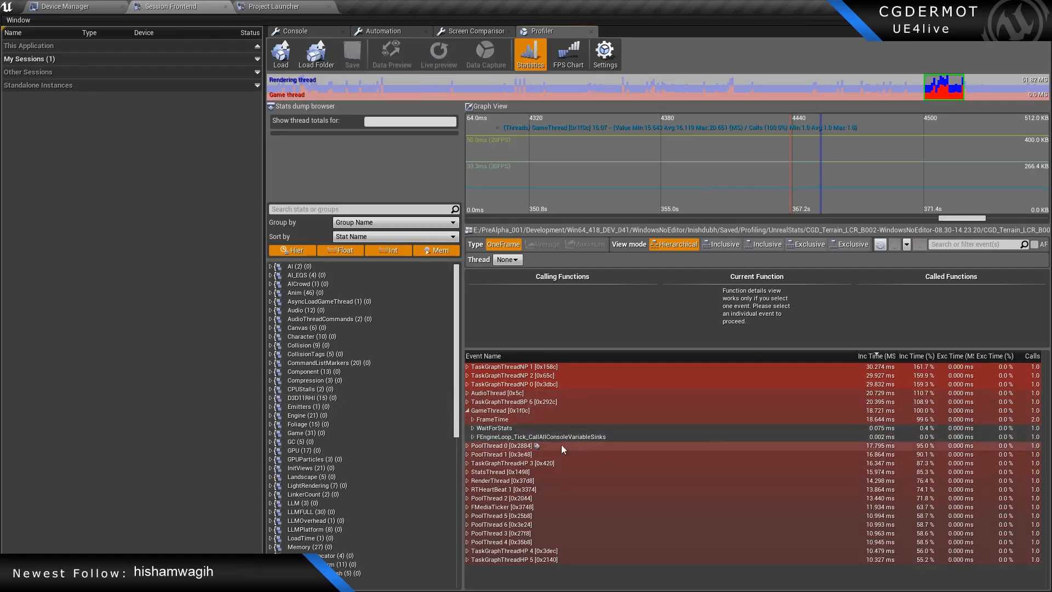
click(472, 419)
click(478, 428)
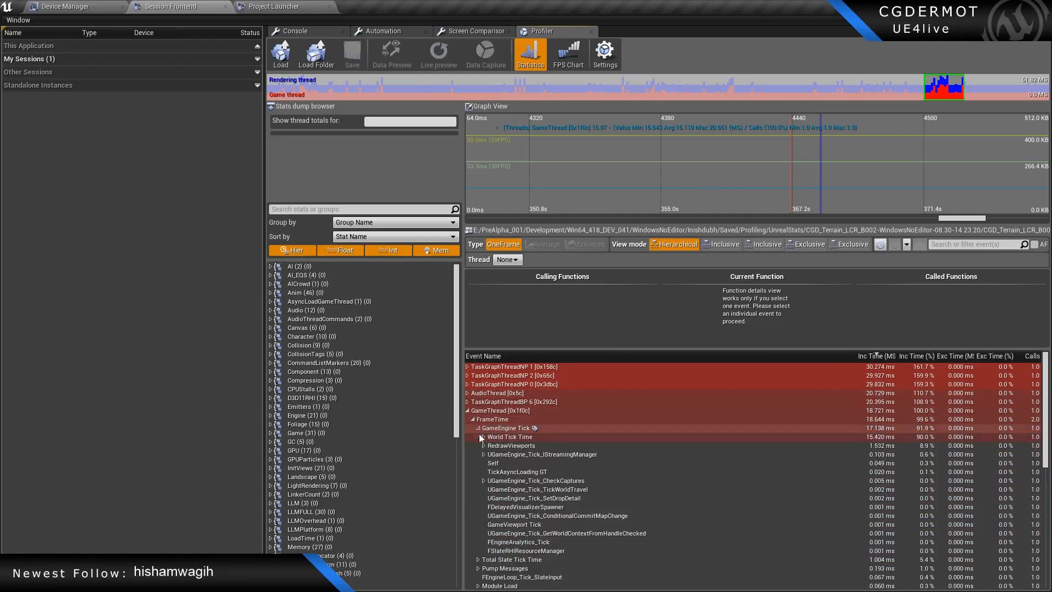
click(483, 437)
click(487, 446)
click(488, 445)
click(494, 454)
click(499, 464)
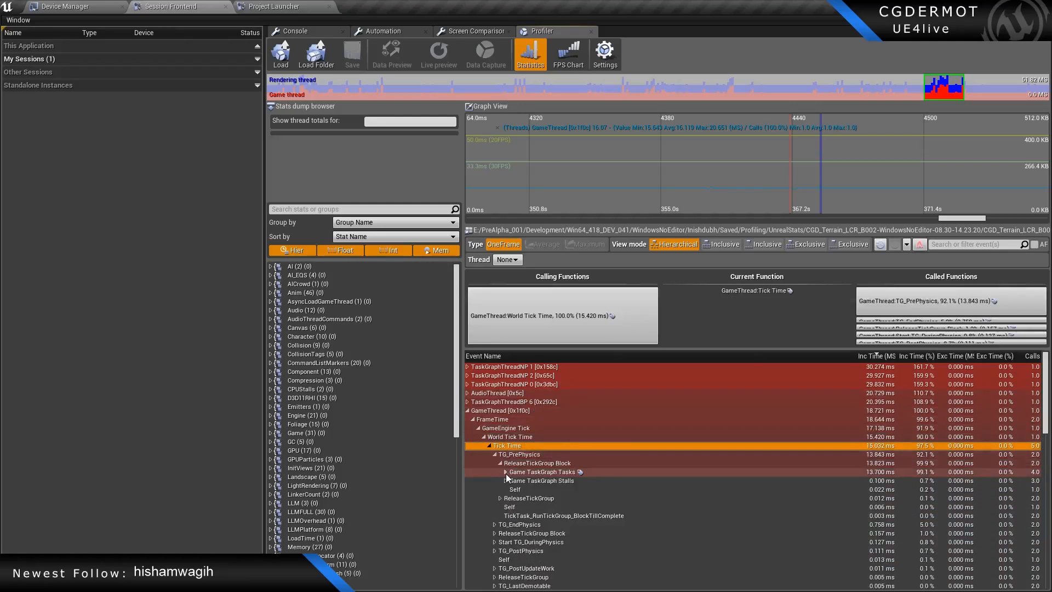
Expand Game TaskGraph Tasks, FTickFunctionTask and the Landscape entry, and inspect Grass Update's timing against the other tick functions.
click(506, 472)
click(511, 481)
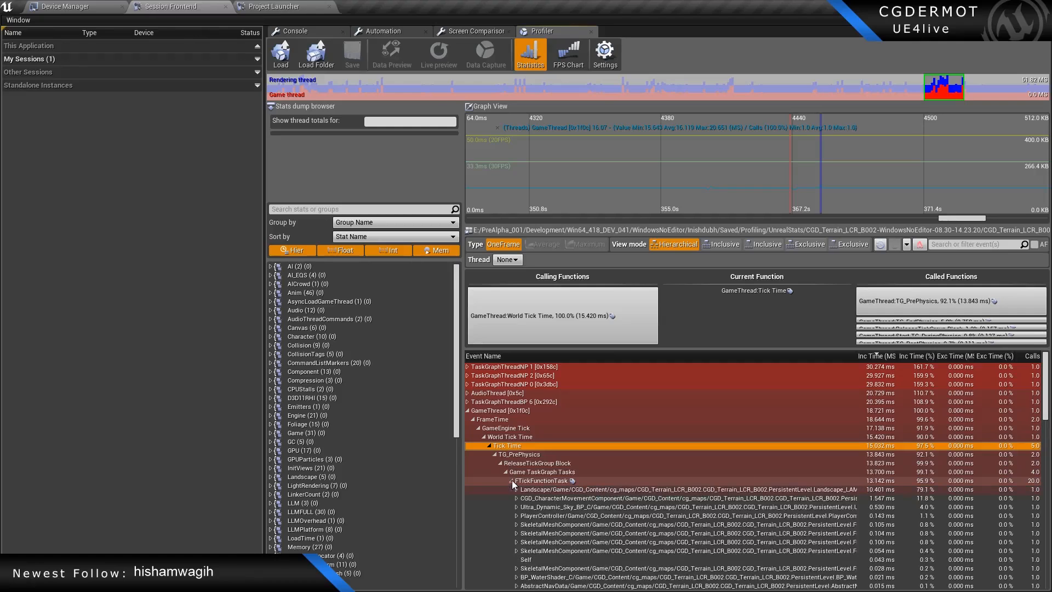
click(527, 489)
click(516, 489)
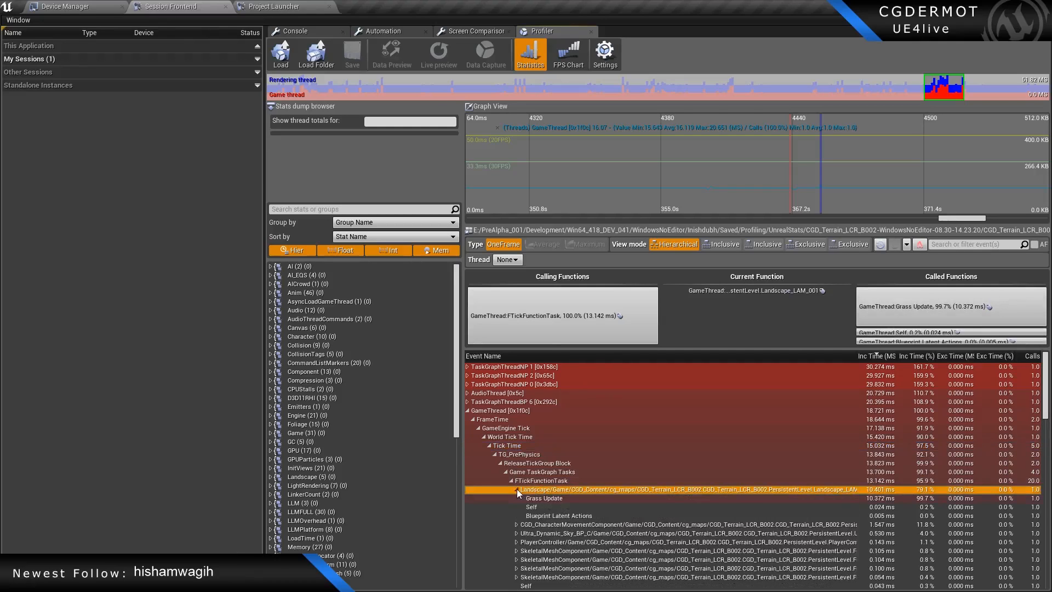
click(544, 498)
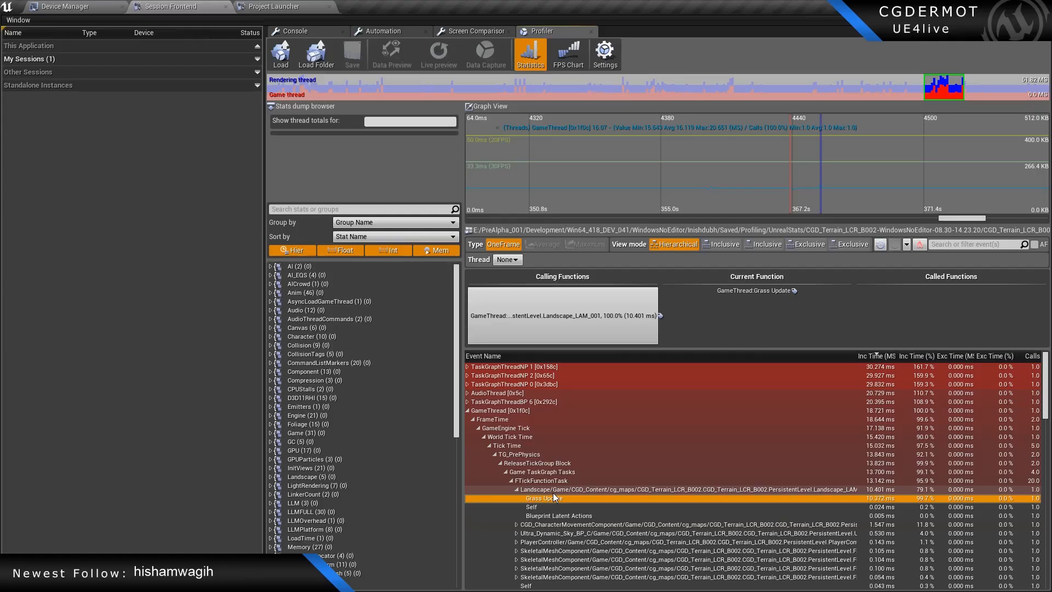
click(882, 490)
click(883, 496)
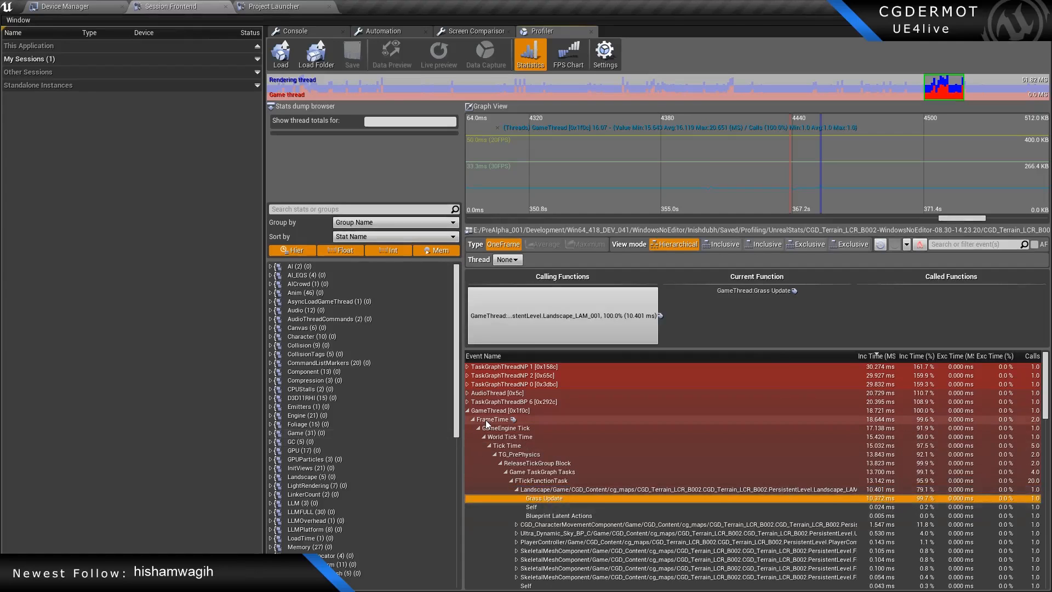
scroll(583, 522, down, 6)
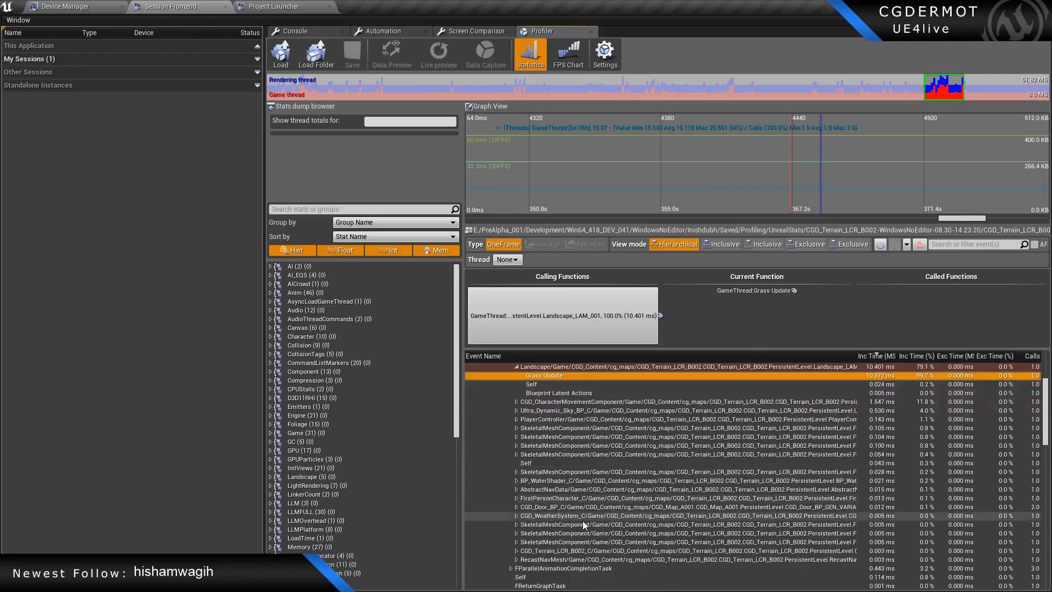
scroll(582, 521, up, 4)
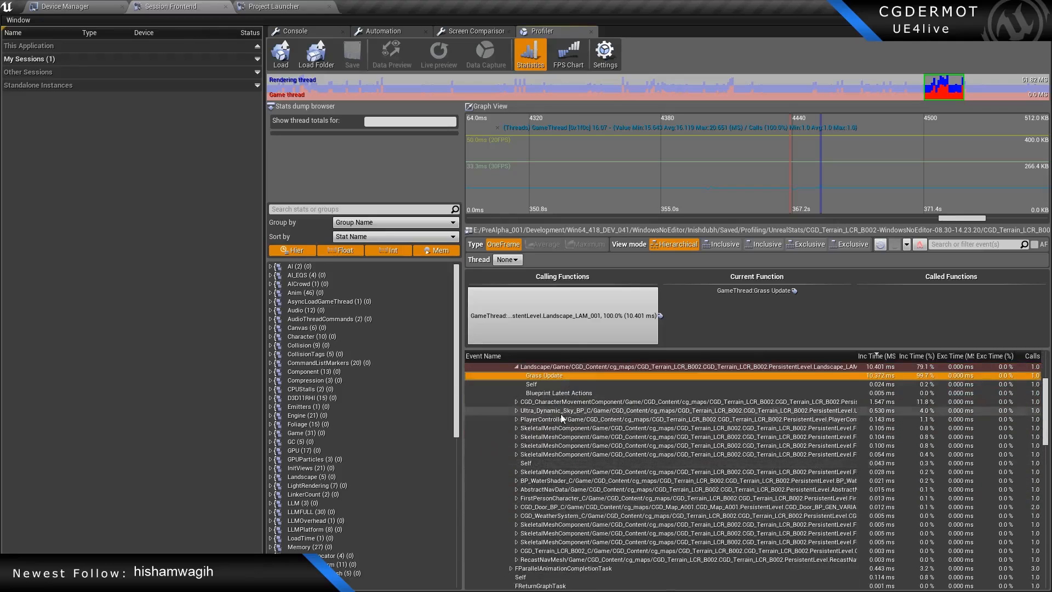
Narrow the session list and the stats browser to widen the Profiler's graph and event list.
scroll(587, 526, up, 2)
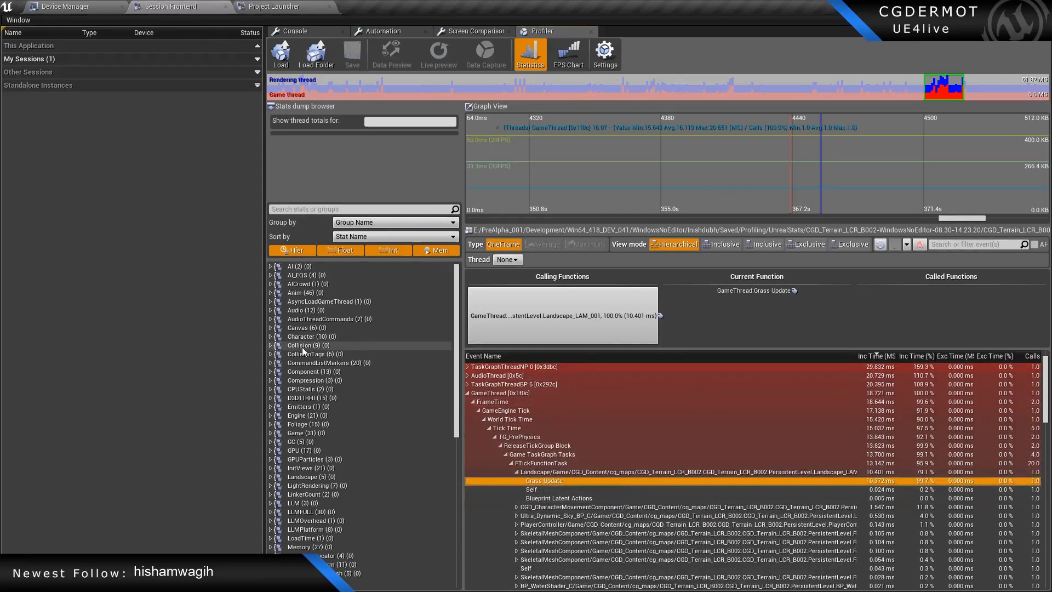
drag(263, 342, 162, 346)
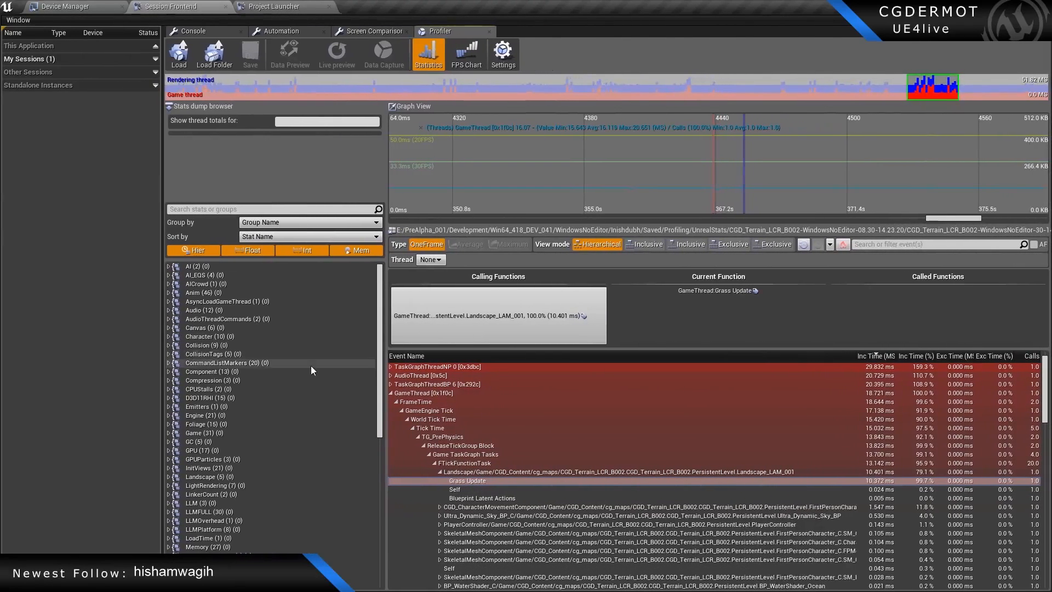
drag(382, 383, 360, 382)
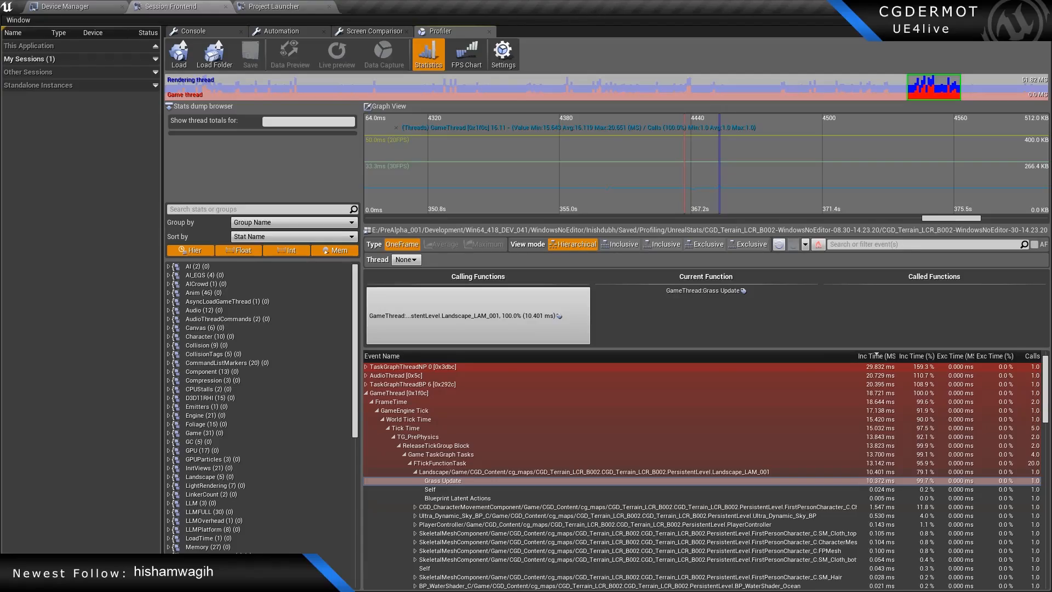
Switch to the Unreal Editor, leave the full-screen viewport, and look around the grass among the trees.
key(alt+Tab)
right_drag(526, 296, 471, 274)
key(s)
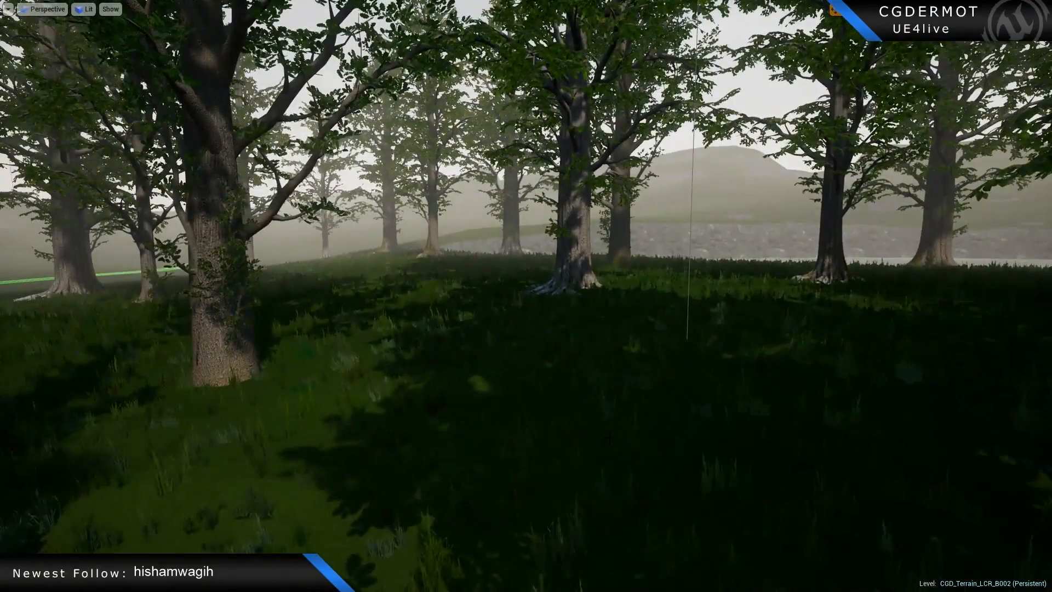
key(F11)
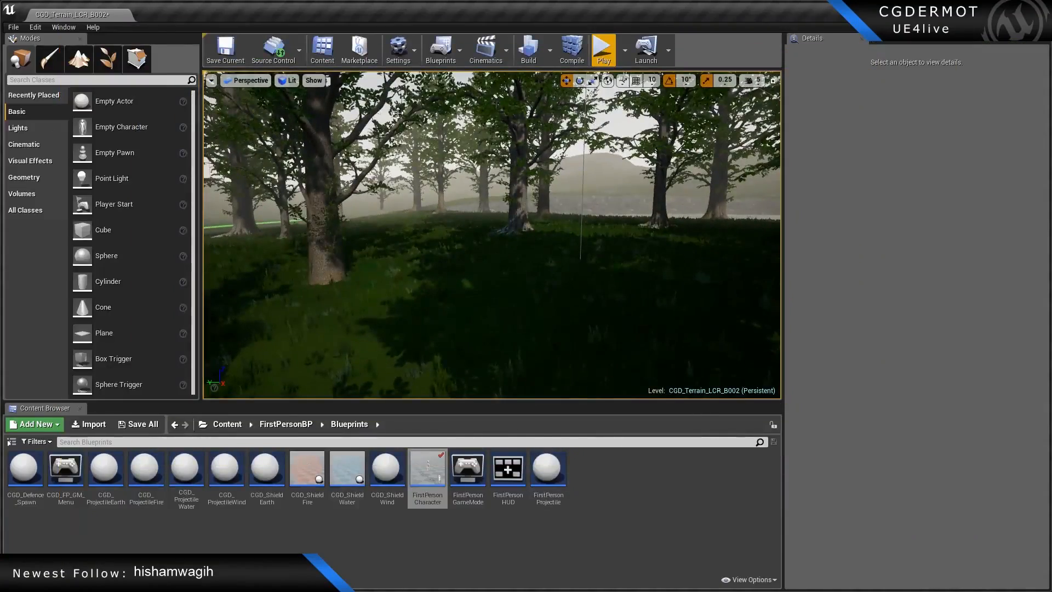
right_drag(493, 235, 395, 222)
key(a)
key(d)
key(w)
mouse_move(397, 179)
right_down()
mouse_move(356, 179)
mouse_move(397, 180)
right_up()
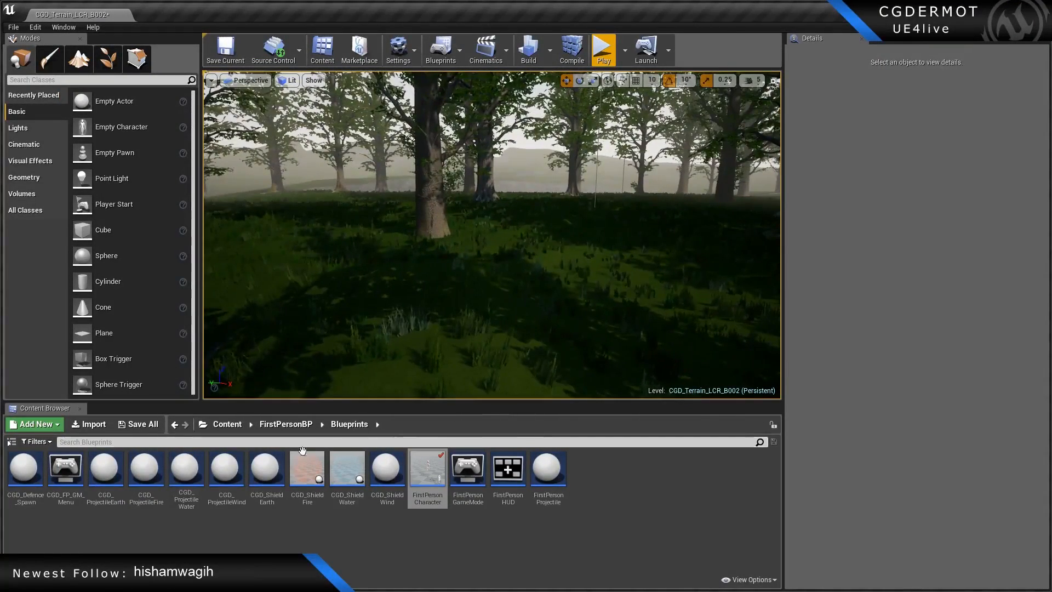
Browse to Content/LandscapeAutoMaterial/Meshes/Grass, open the Grass_01 landscape grass type, and restore its editor to a smaller window.
click(219, 425)
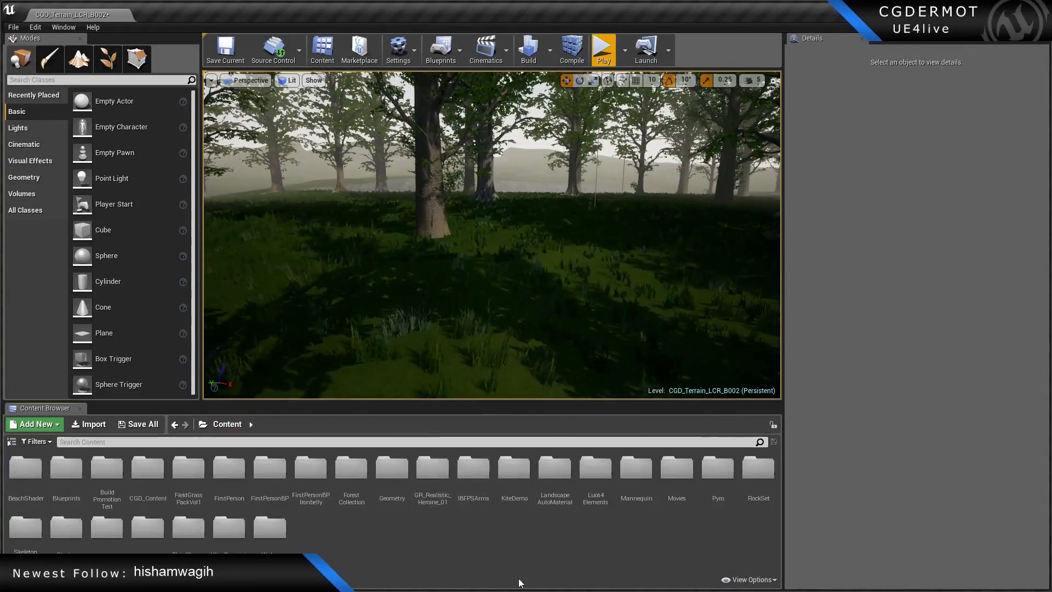
click(552, 481)
double_click(552, 481)
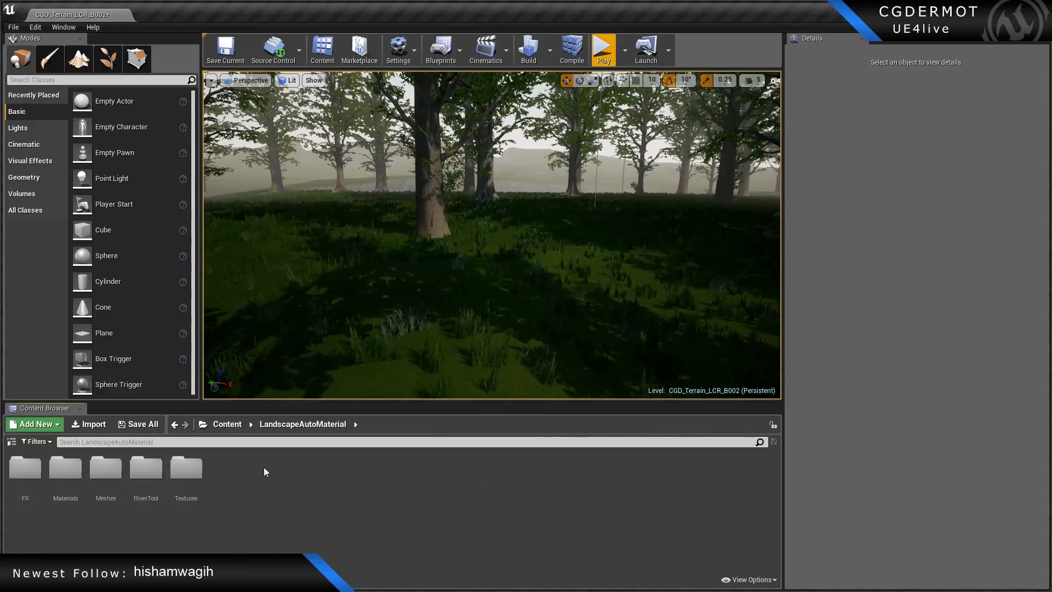
double_click(88, 475)
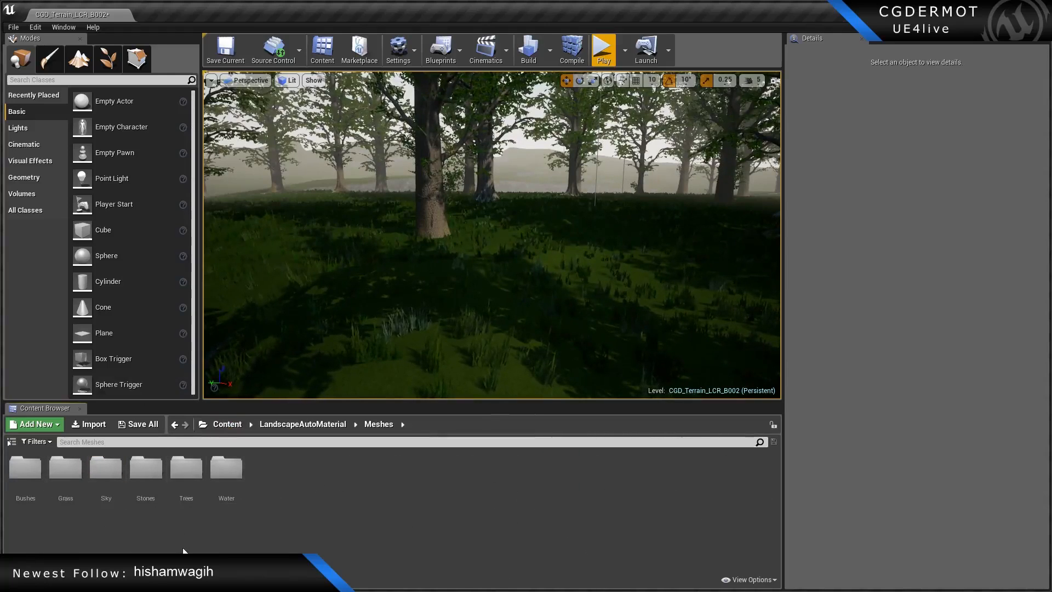
click(65, 468)
double_click(66, 468)
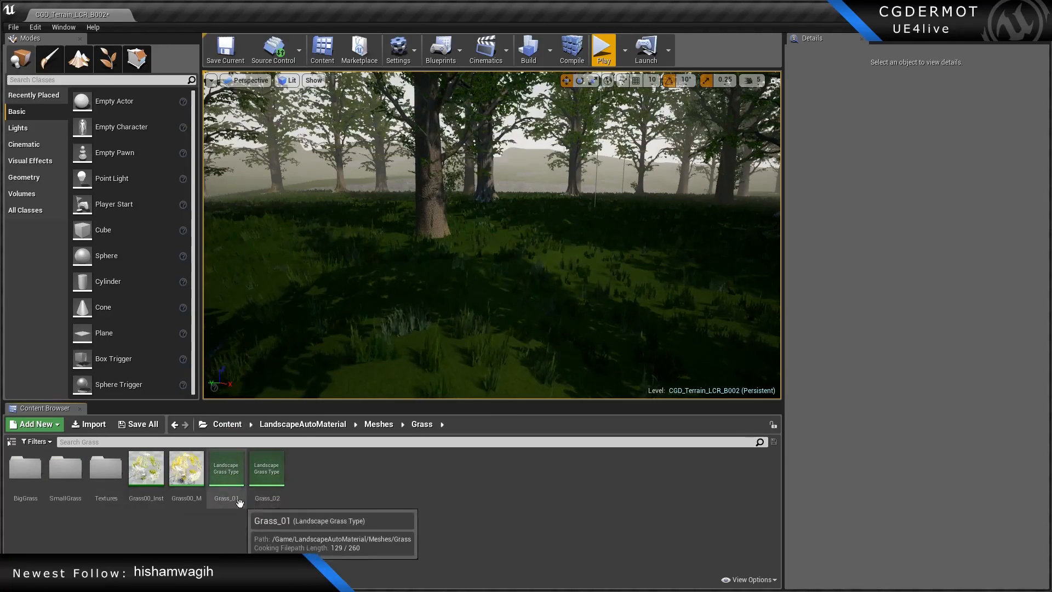
double_click(227, 469)
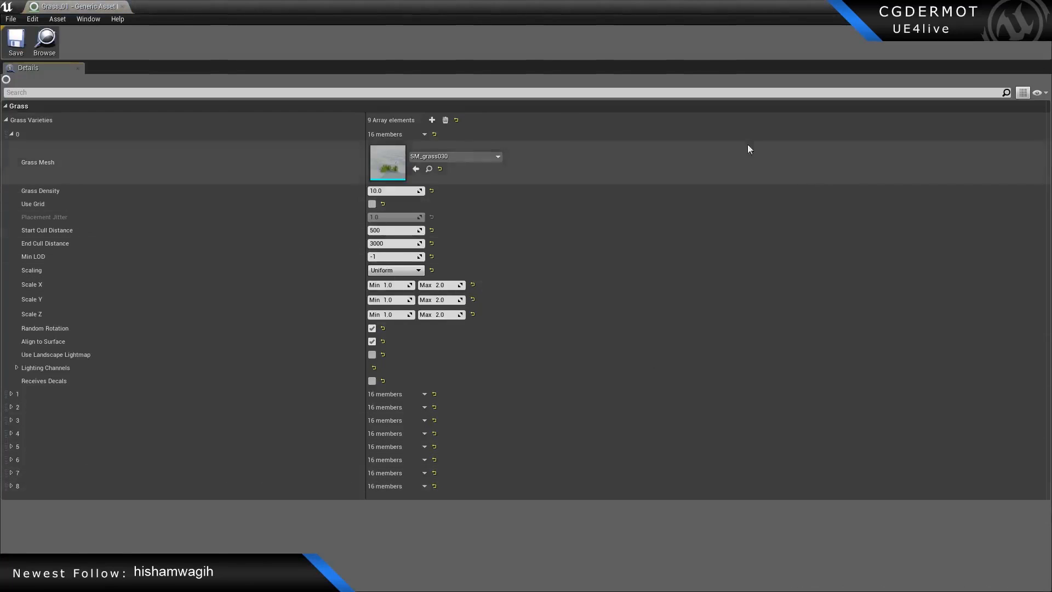
drag(482, 6, 483, 37)
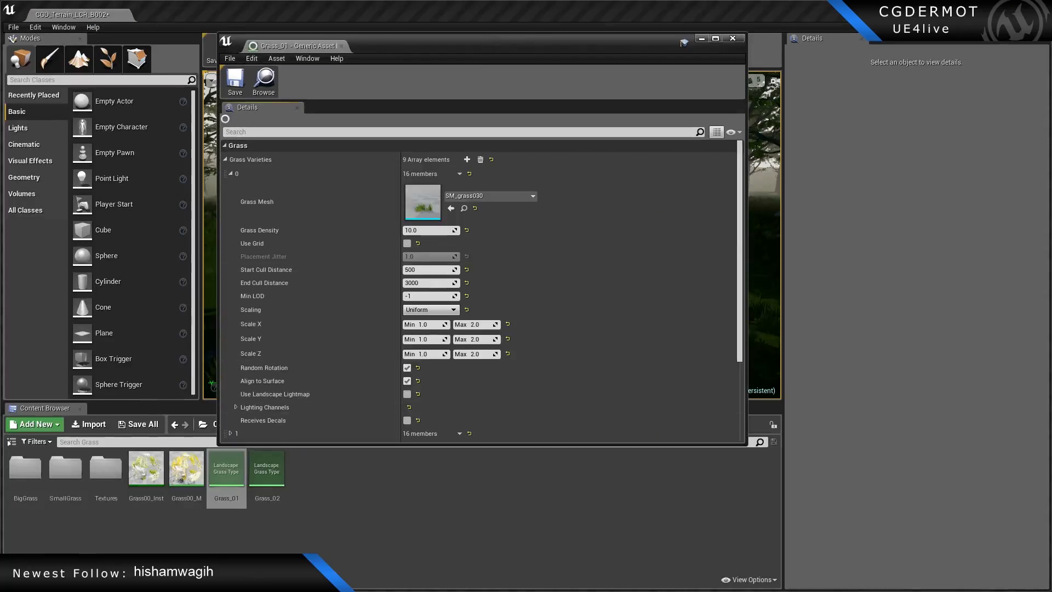
Open the Grass_02 landscape grass type, and check out both Grass_01 and Grass_02 from source control.
click(266, 475)
double_click(266, 476)
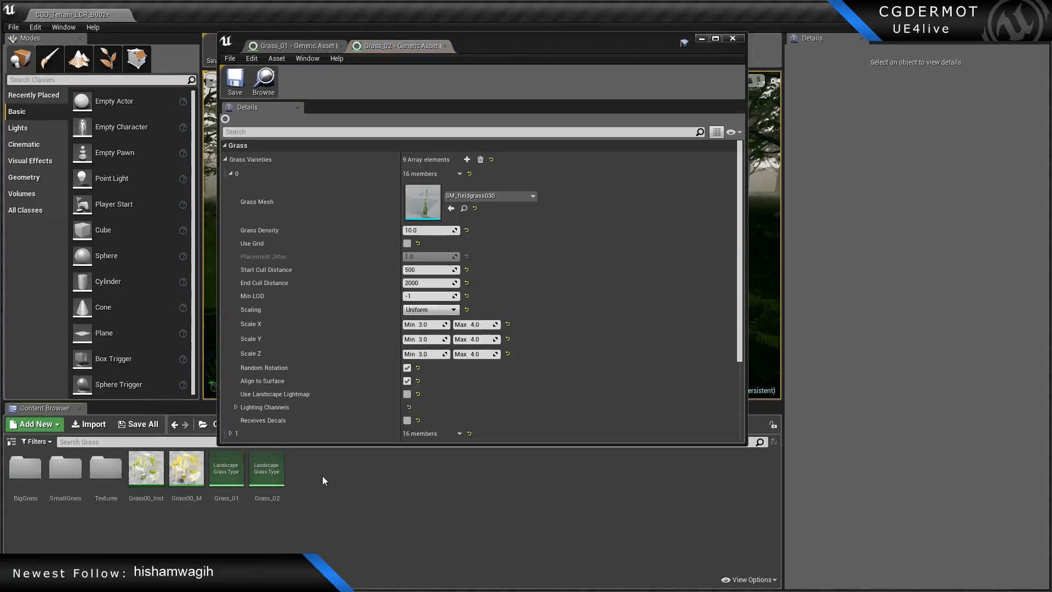
ctrl+click(227, 470)
right_click(281, 476)
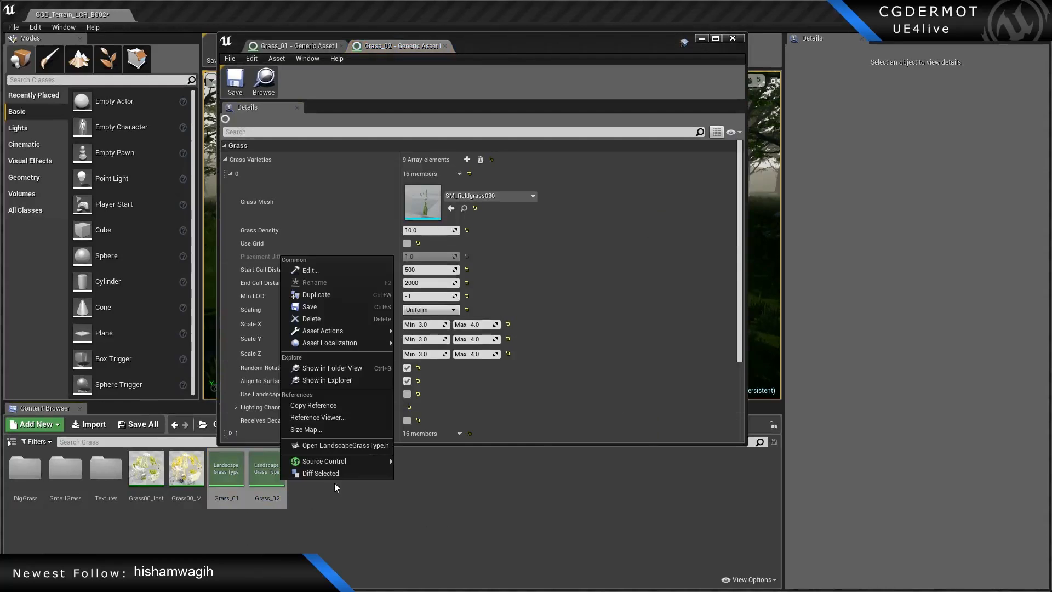
mouse_move(330, 464)
click(417, 459)
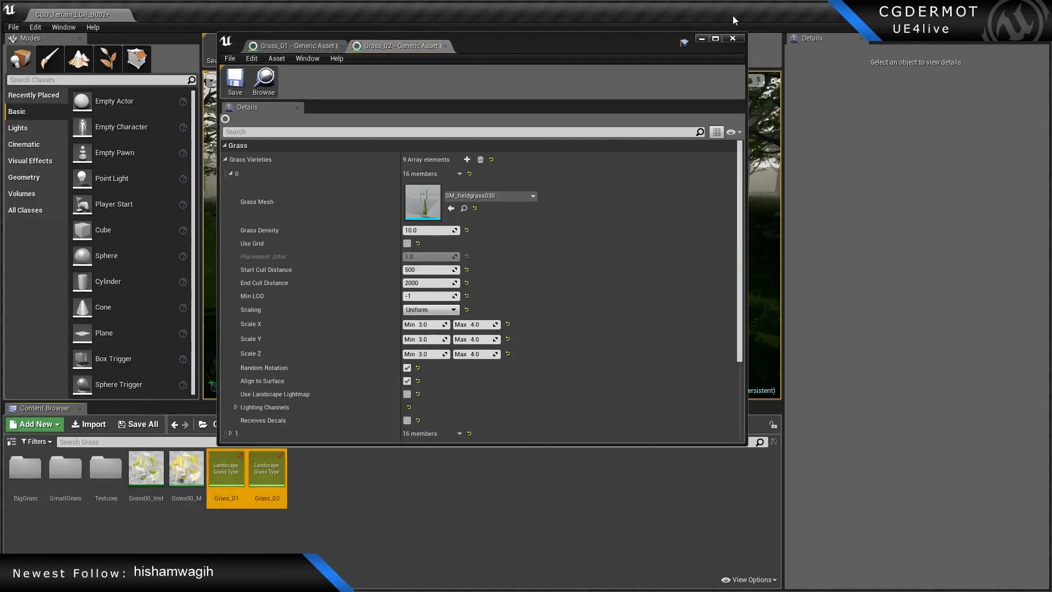
Compare the first grass variety's density, cull distances and scaling in Grass_01 and Grass_02, and return to the level.
click(715, 38)
click(74, 6)
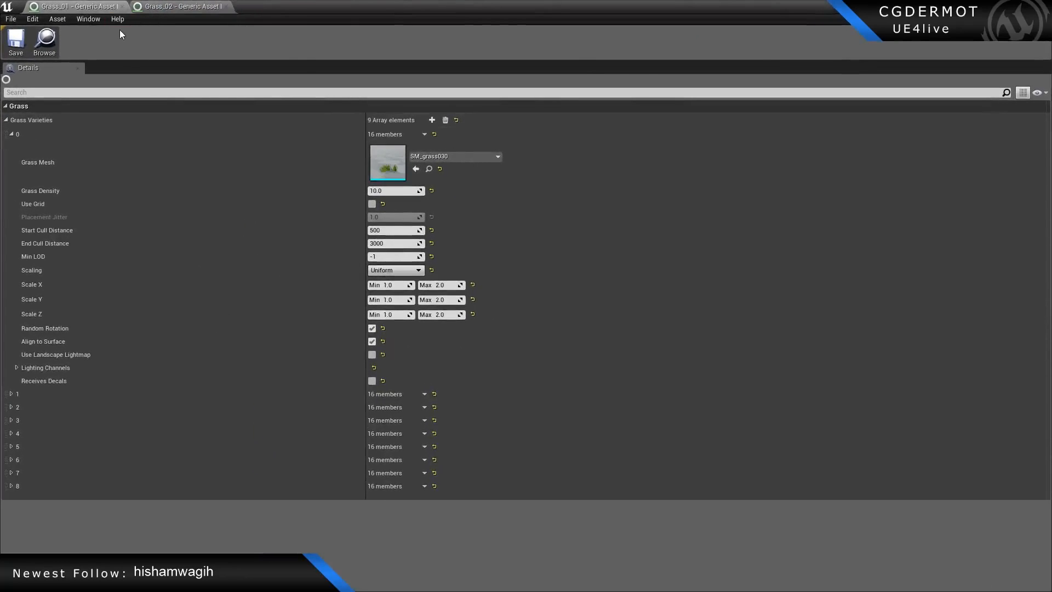
click(12, 134)
click(12, 134)
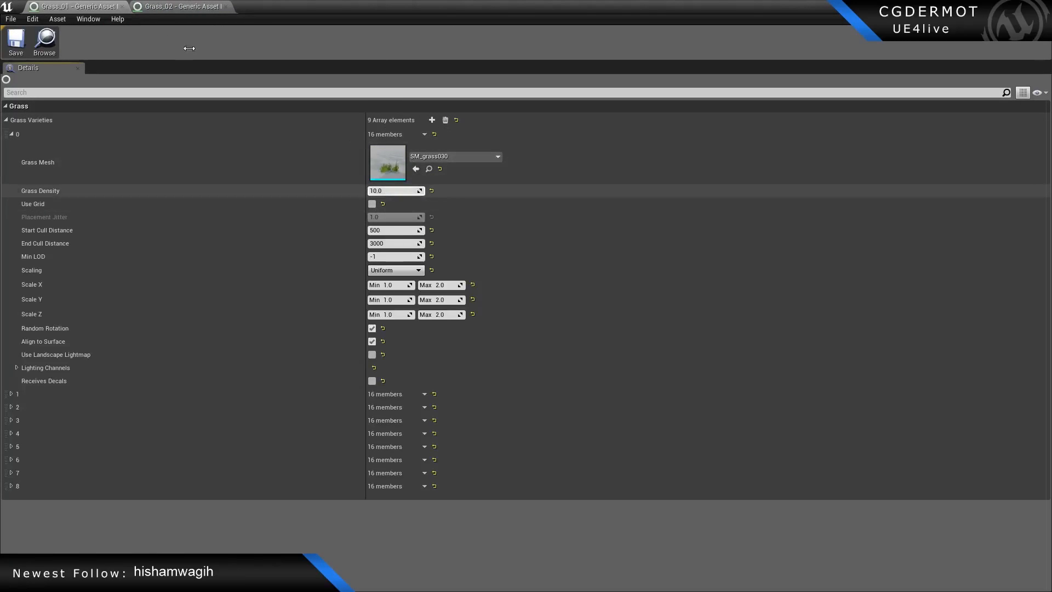
click(180, 6)
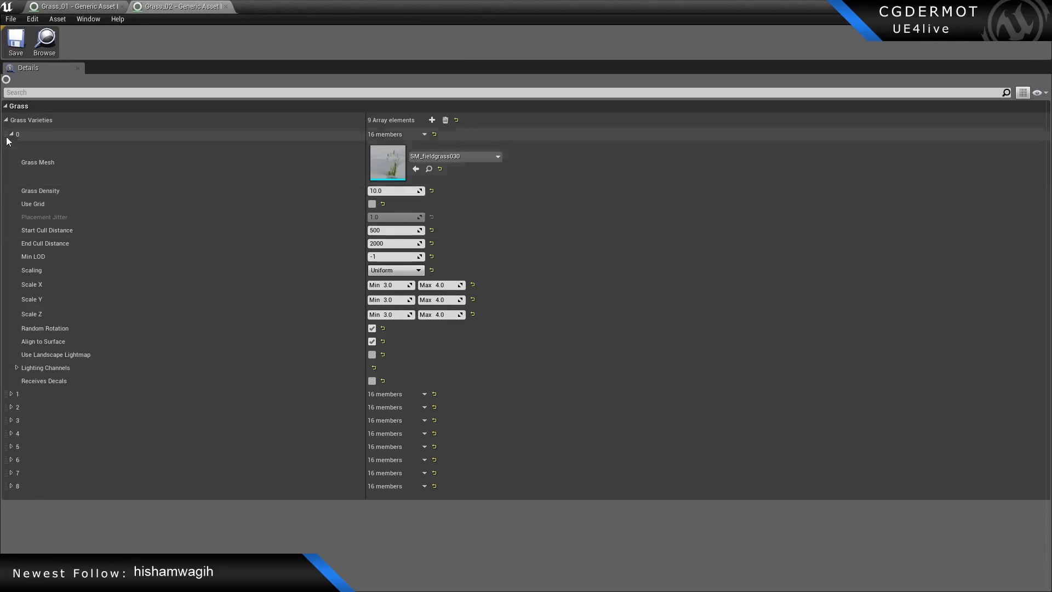
click(7, 120)
drag(314, 4, 1051, 219)
right_click(606, 254)
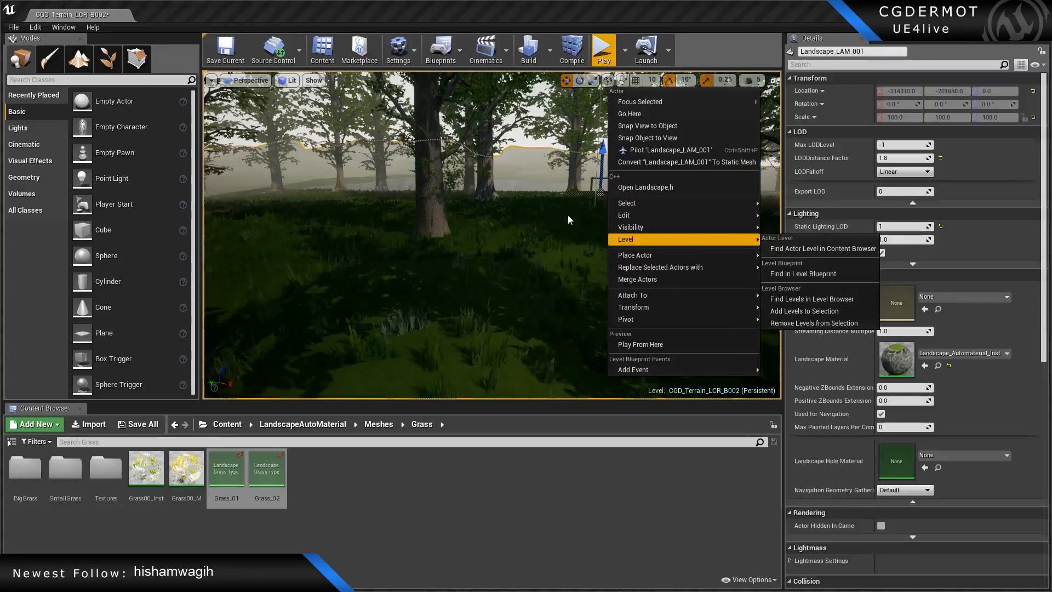
click(723, 51)
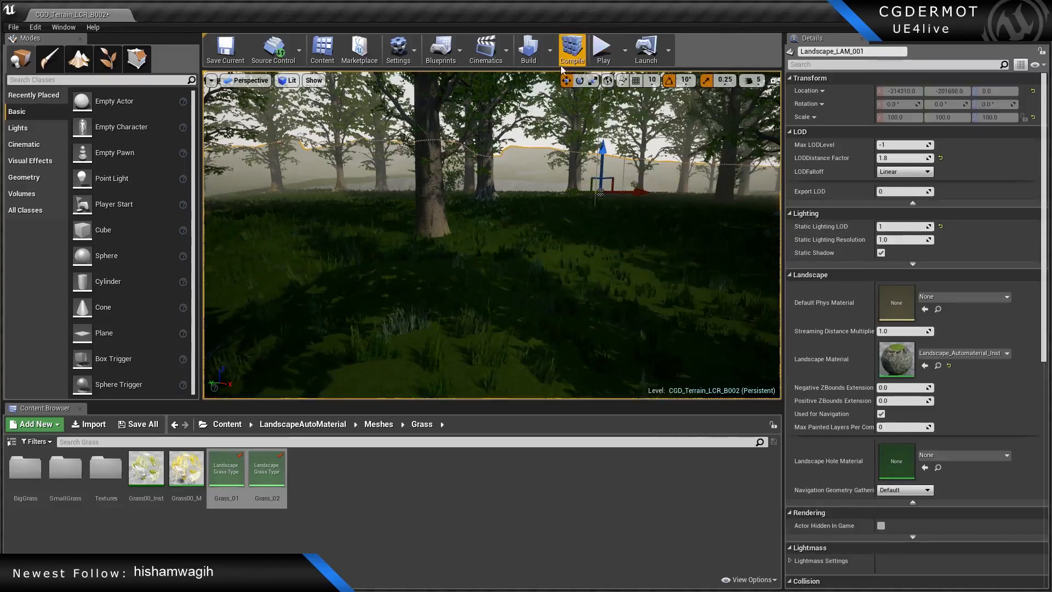
Play the level full screen, hide all stats from the in-game debug menu, and exit the menu.
click(598, 47)
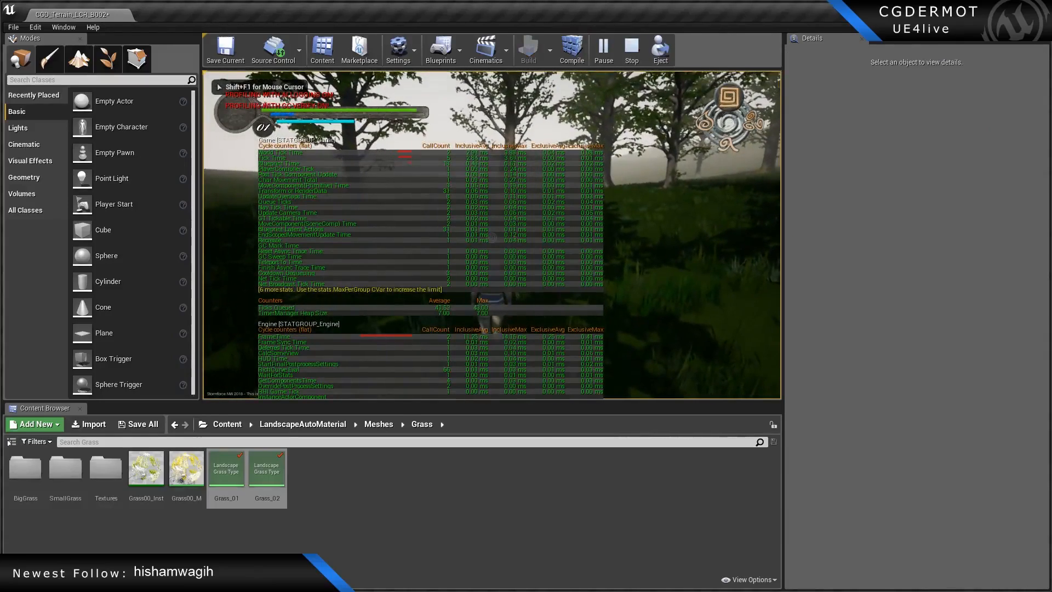
key(F11)
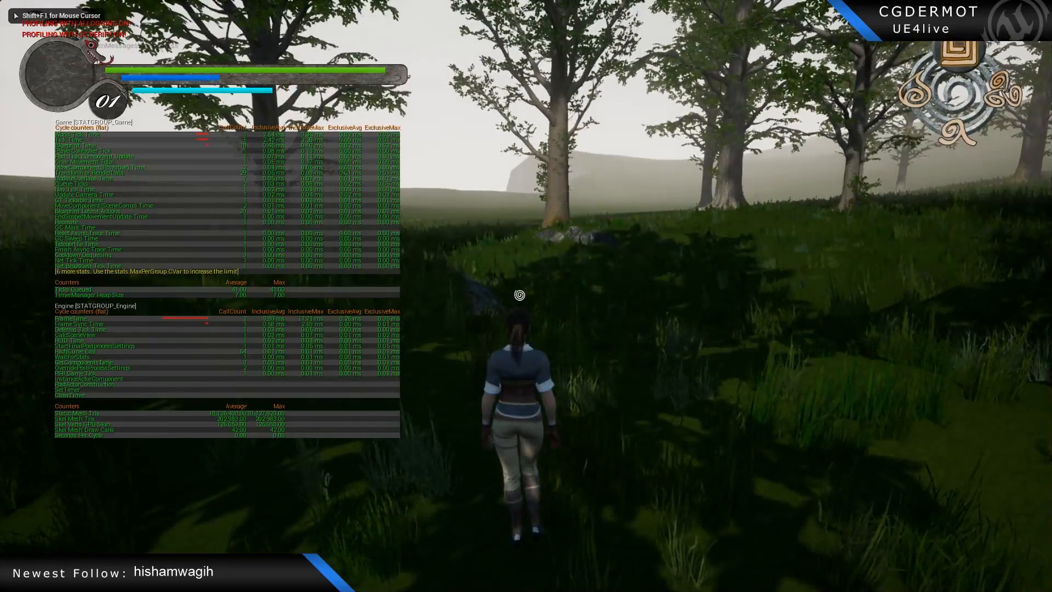
key(F1)
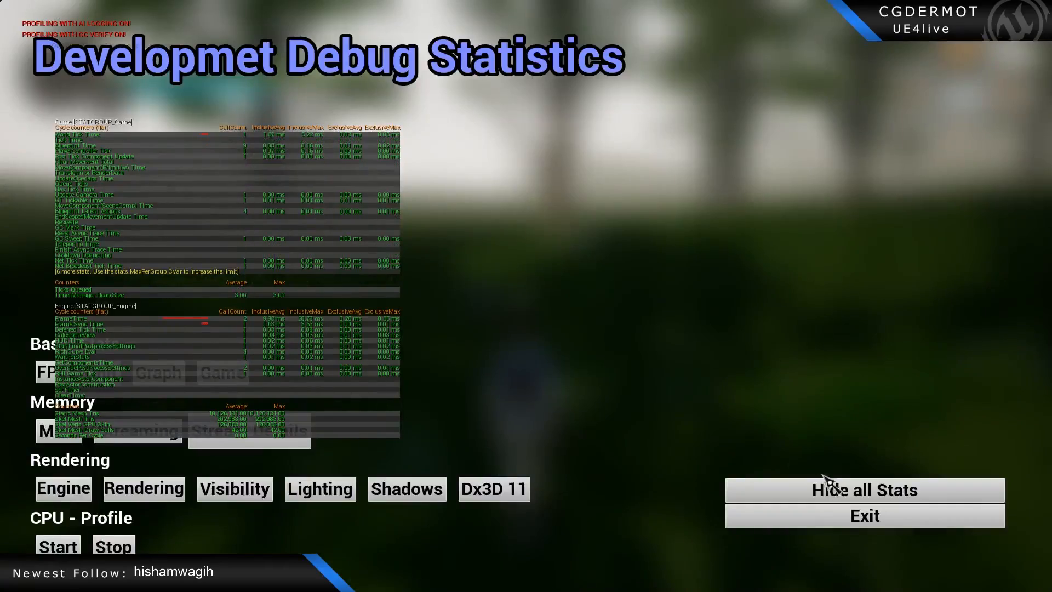
click(826, 494)
click(875, 525)
Run through the trees and near the path, toggling between third- and first-person views, to examine the grass draw distance.
key(w)
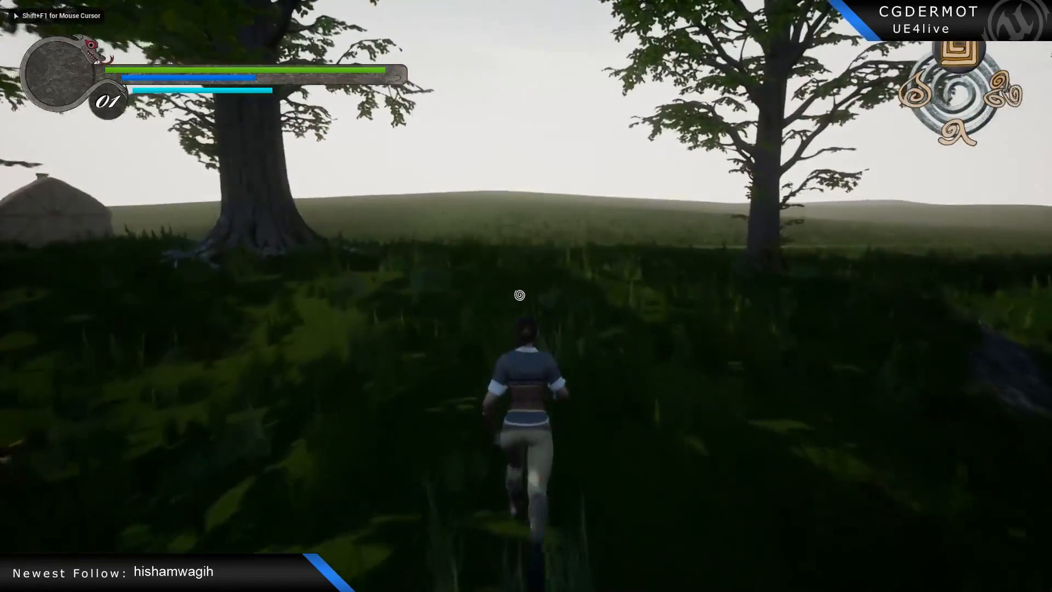
key(v)
key(w)
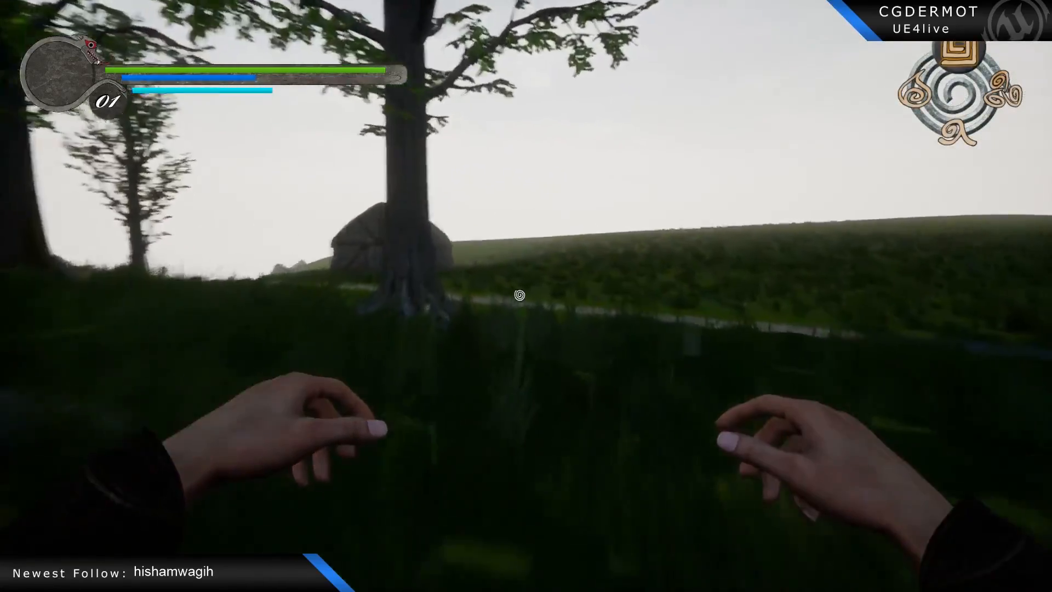
key(v)
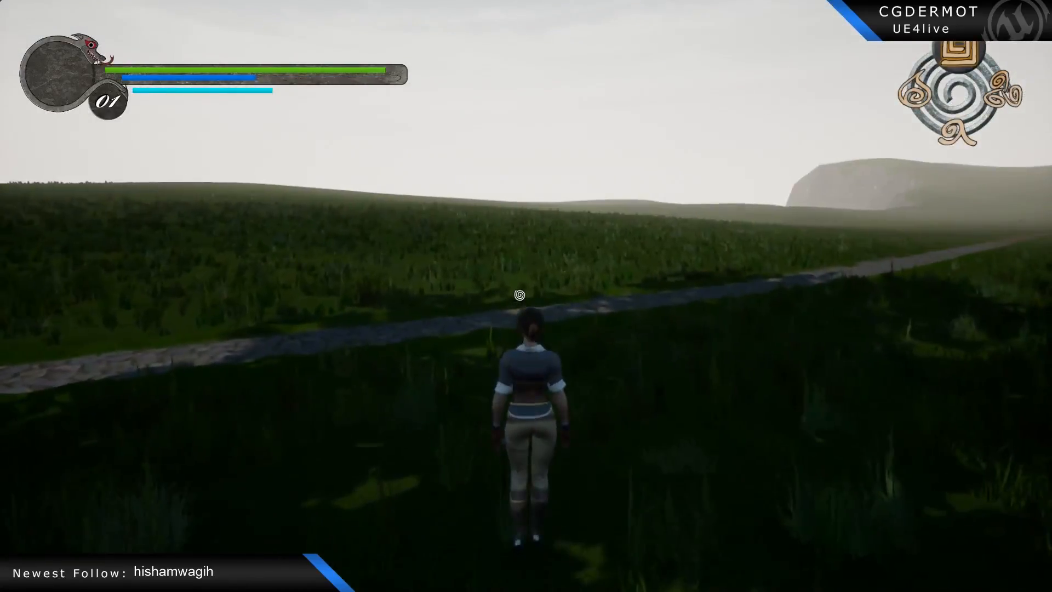
key(w)
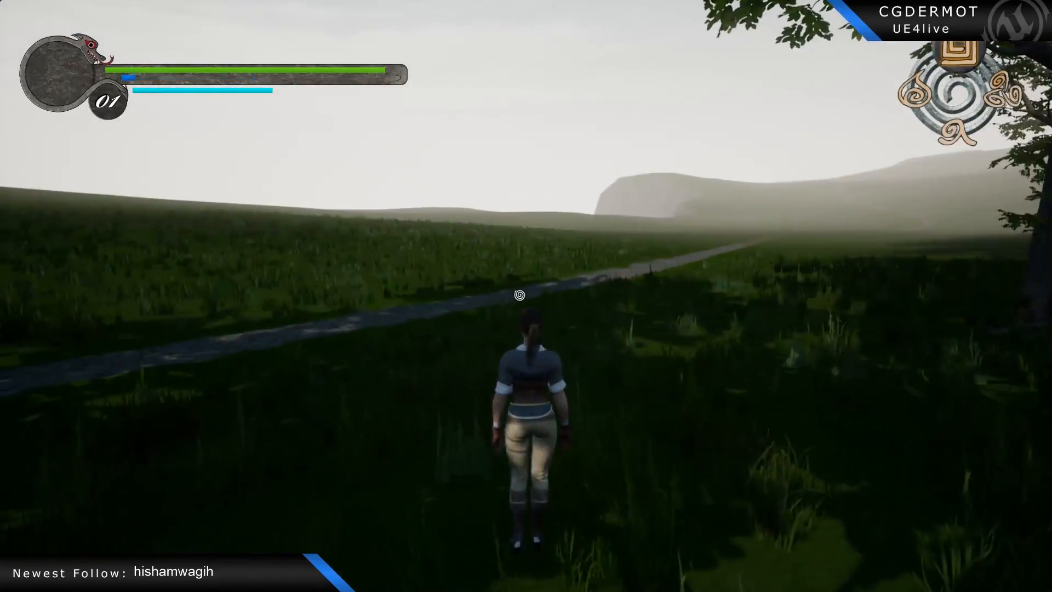
key(w)
key(w)
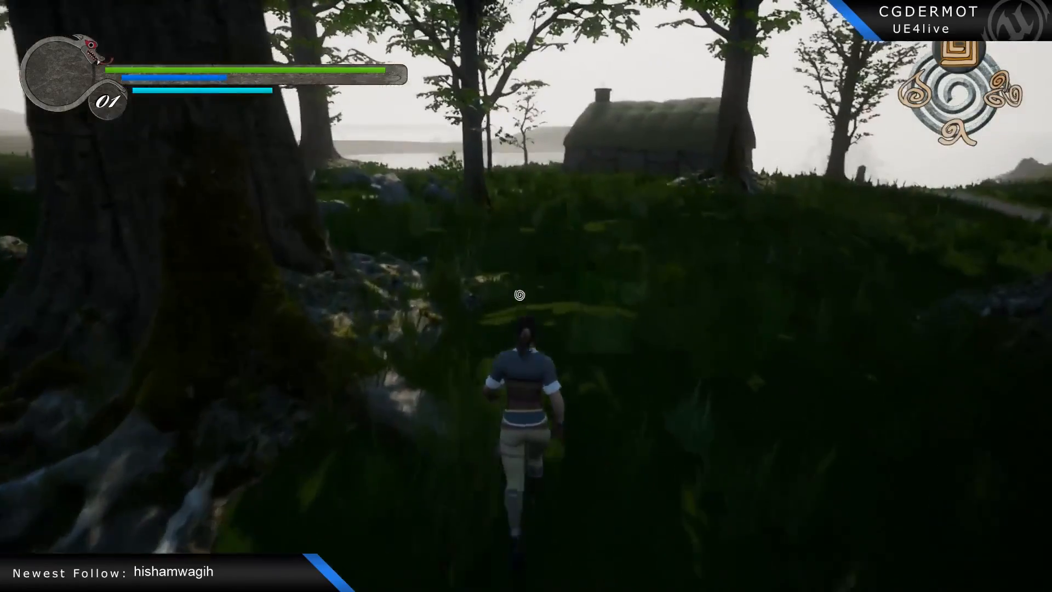
Walk through the forest in first-person view to examine how the grass appears up close and at a distance.
key(v)
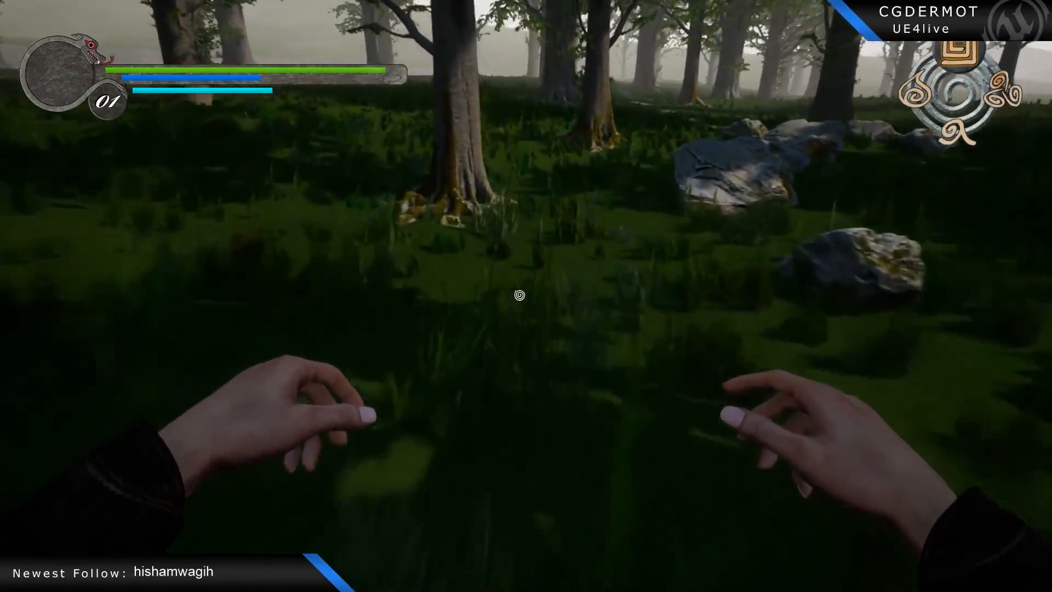
key(w)
key(w)
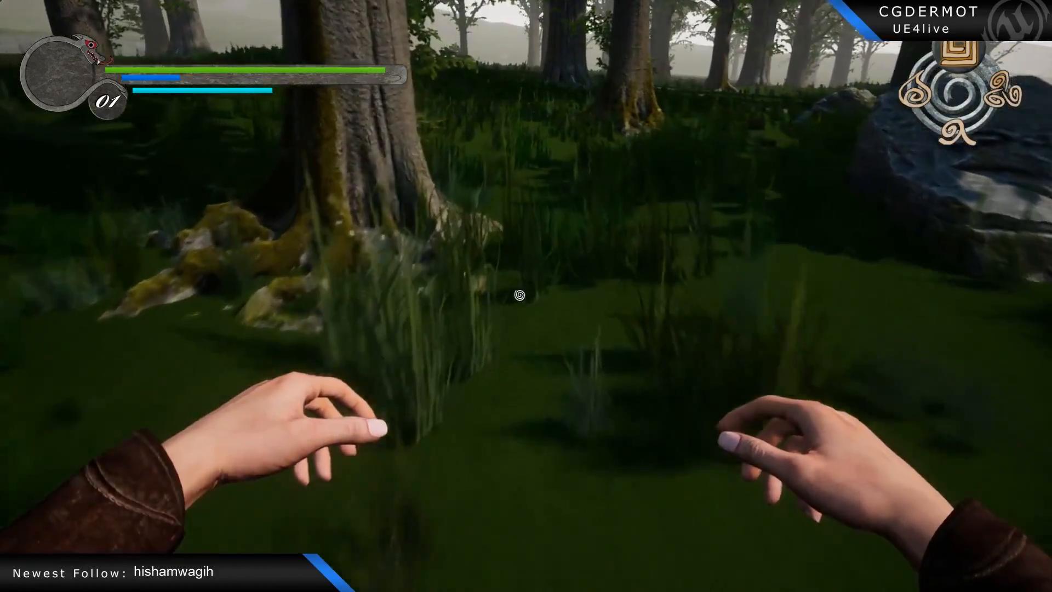
key(w)
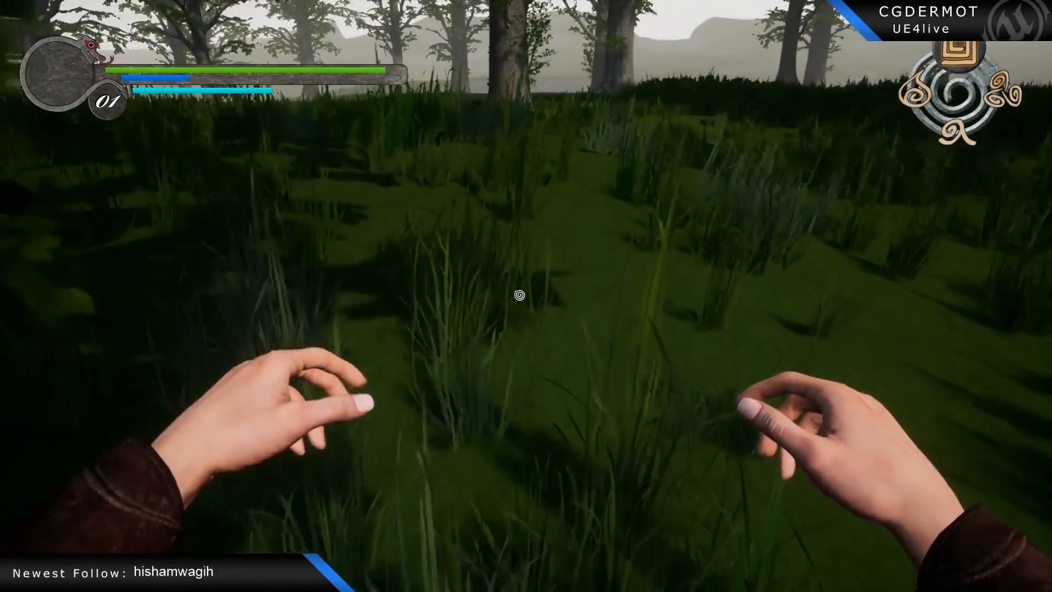
key(w)
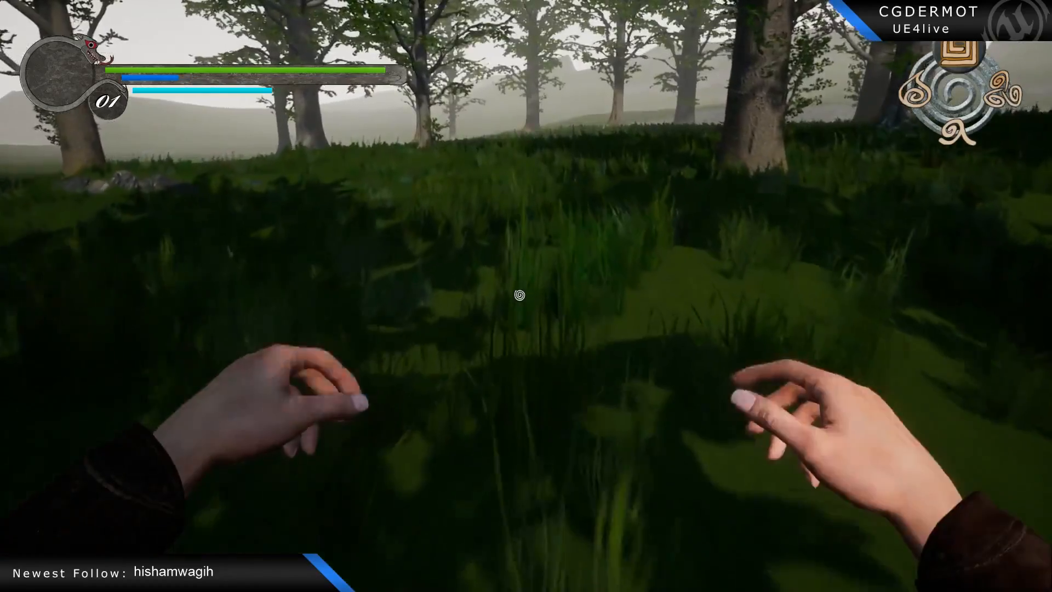
key(w)
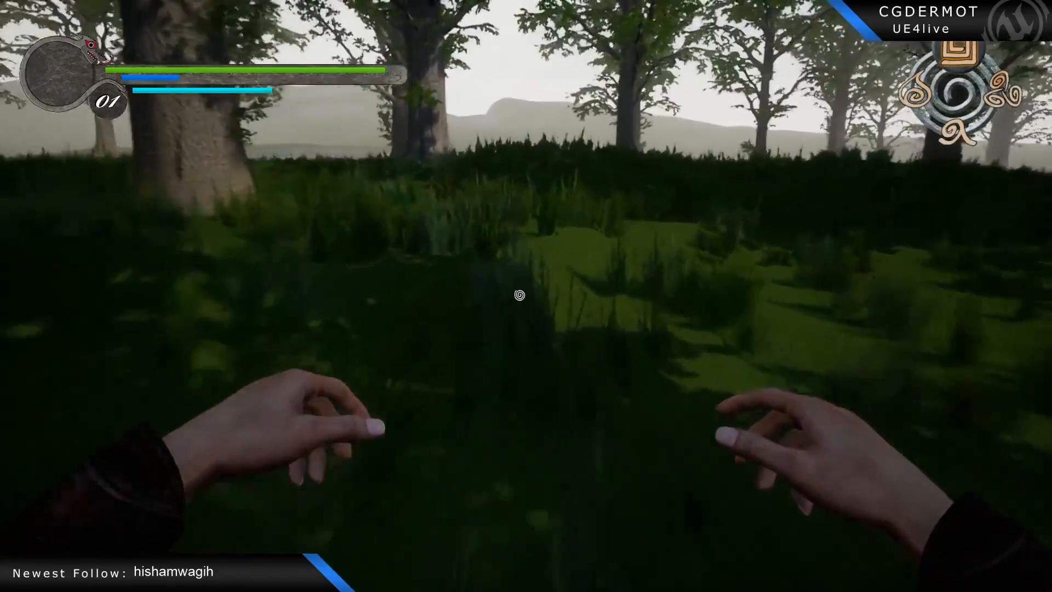
key(d)
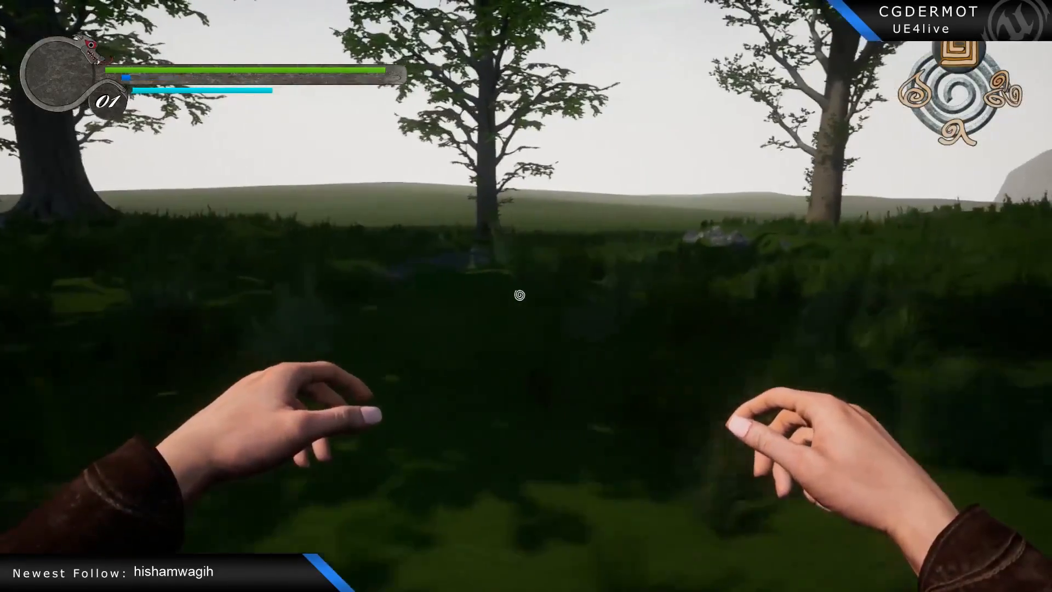
key(w)
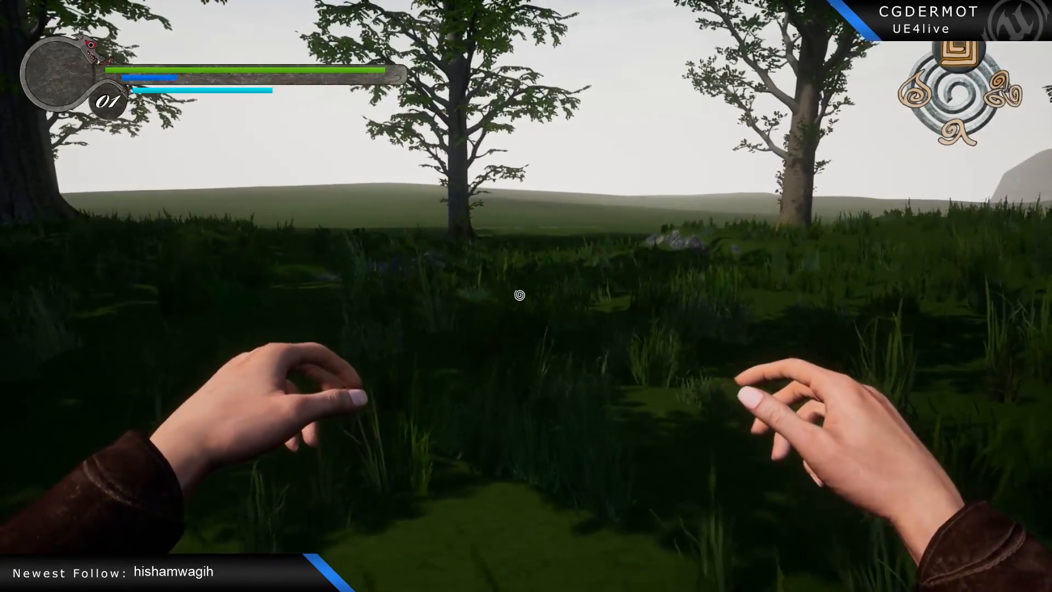
Stop the play session and review the first grass variety's density, cull distance and scaling settings in Grass_01.
key(Escape)
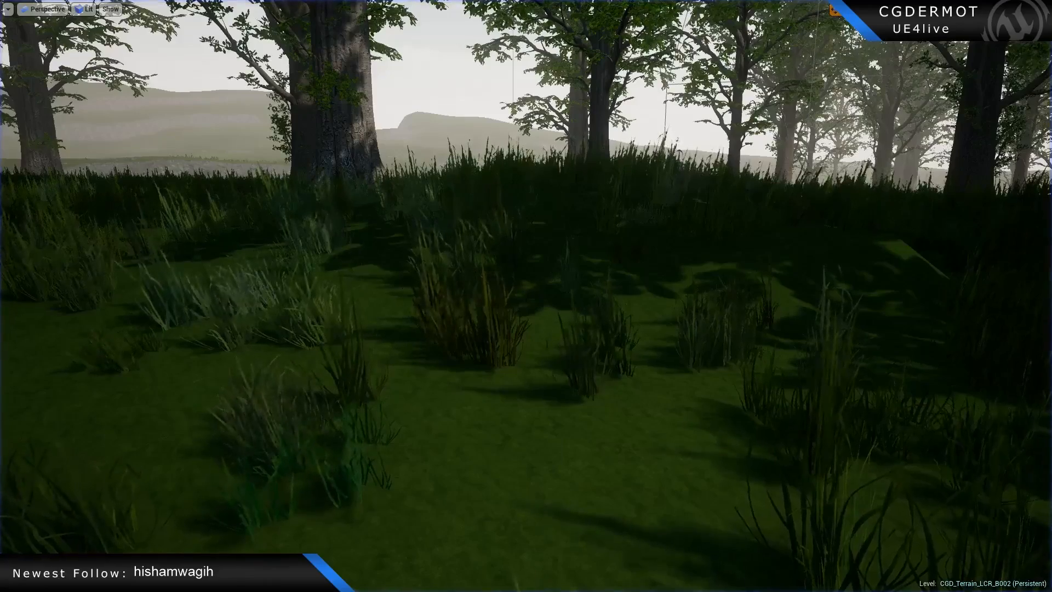
key(alt+Tab)
click(83, 6)
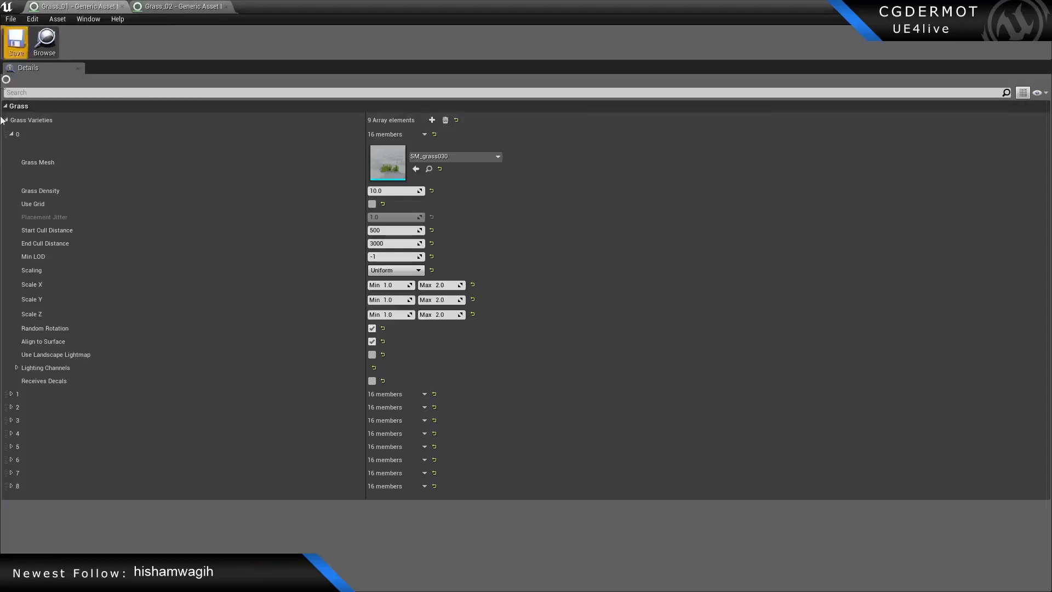
click(12, 134)
click(12, 134)
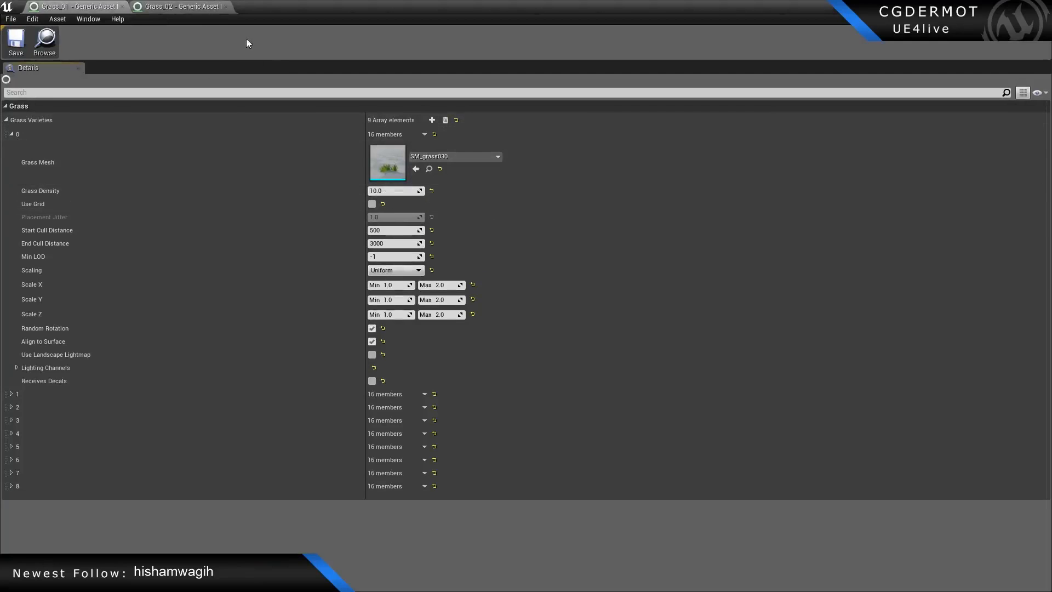
Expand variety 0 in Grass_02 and compare its mesh, density, end cull distance and scale with variety 0 in Grass_01.
click(177, 6)
click(8, 121)
click(12, 135)
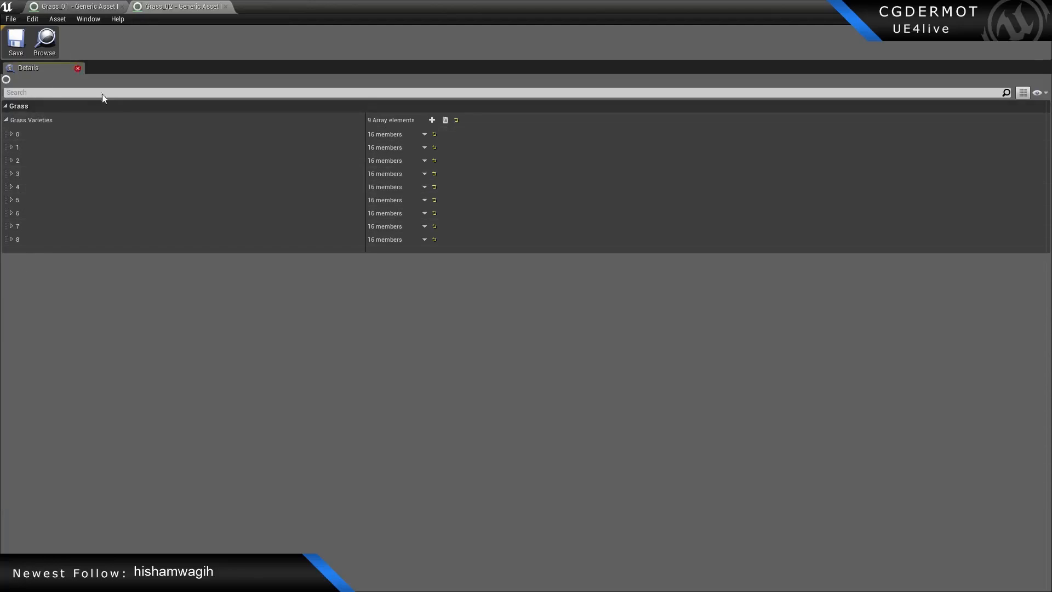
click(11, 134)
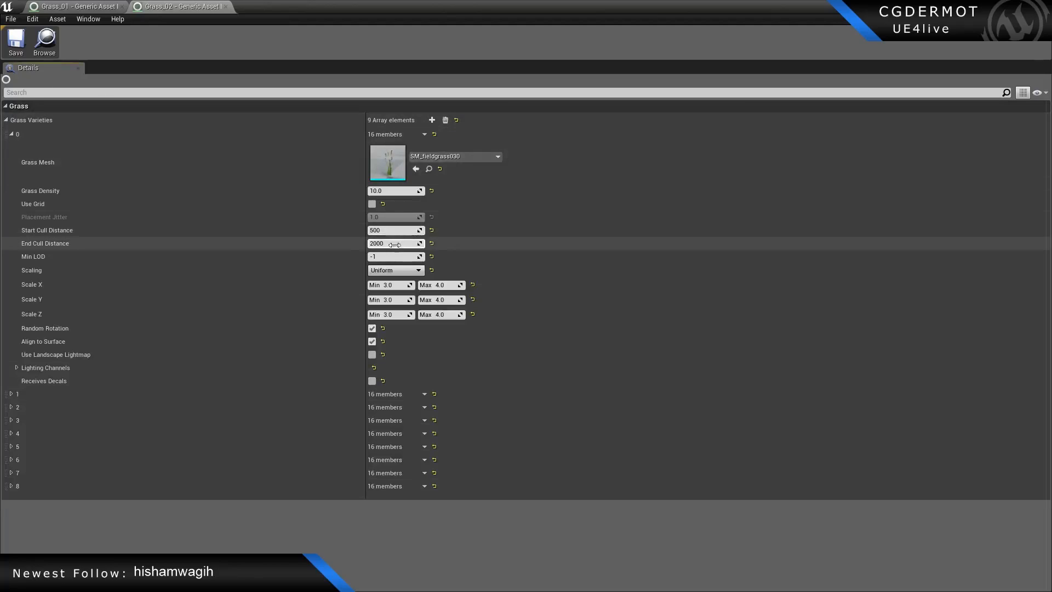
click(68, 8)
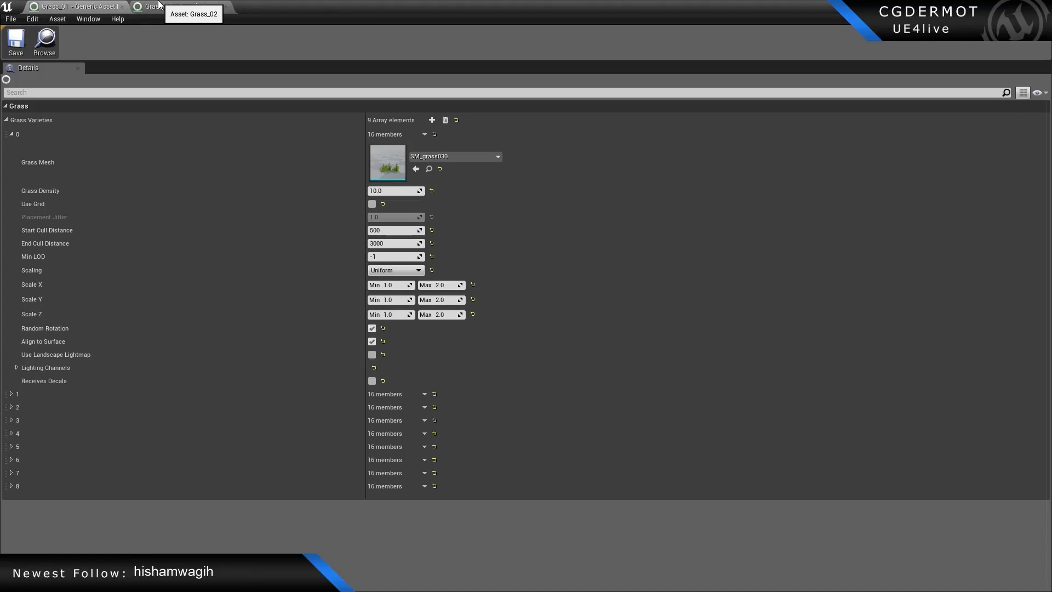
click(159, 4)
click(77, 6)
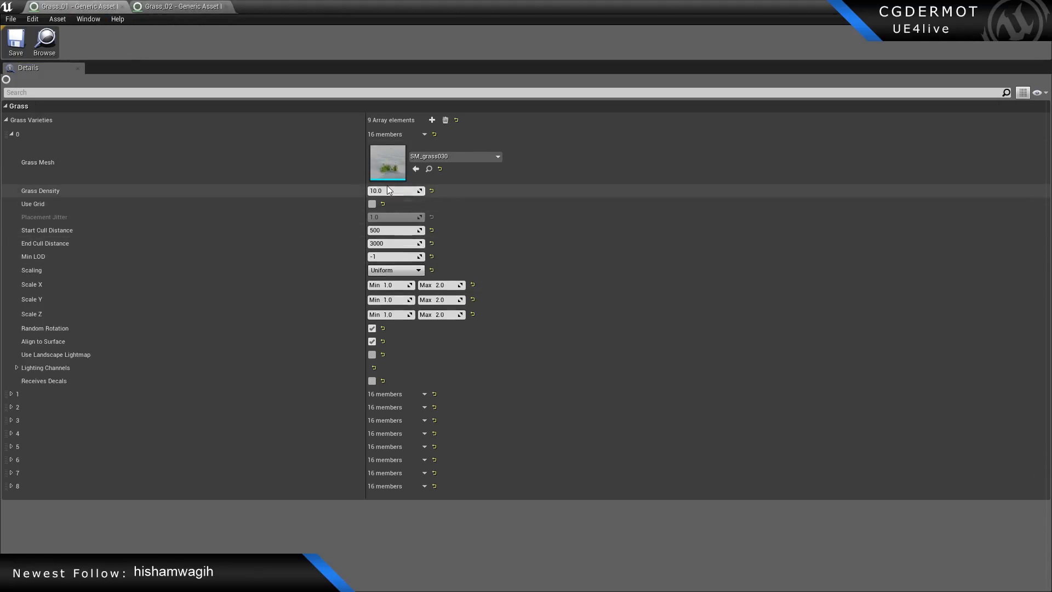
click(175, 6)
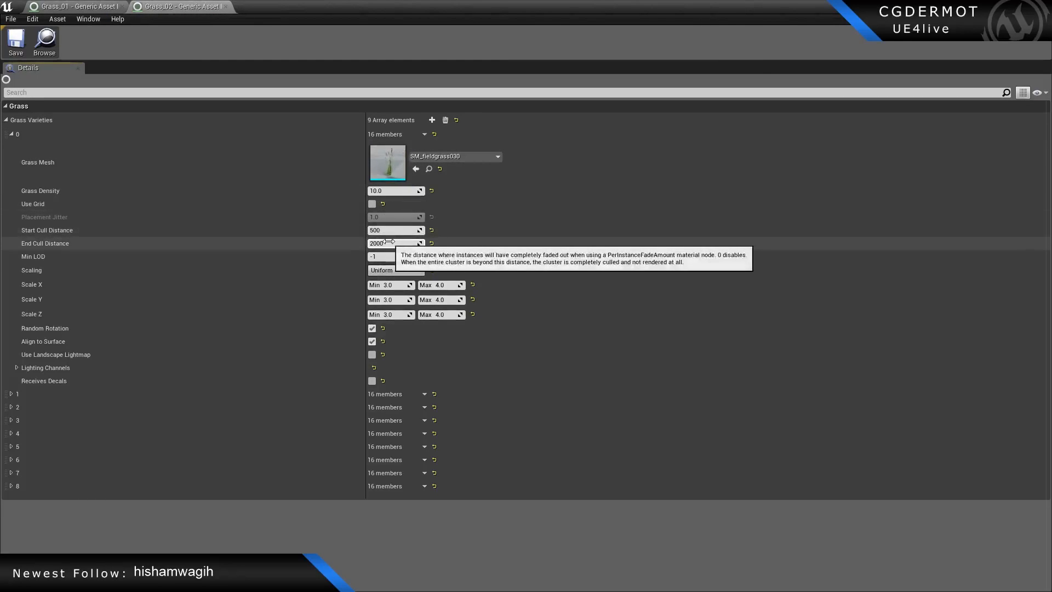
click(70, 5)
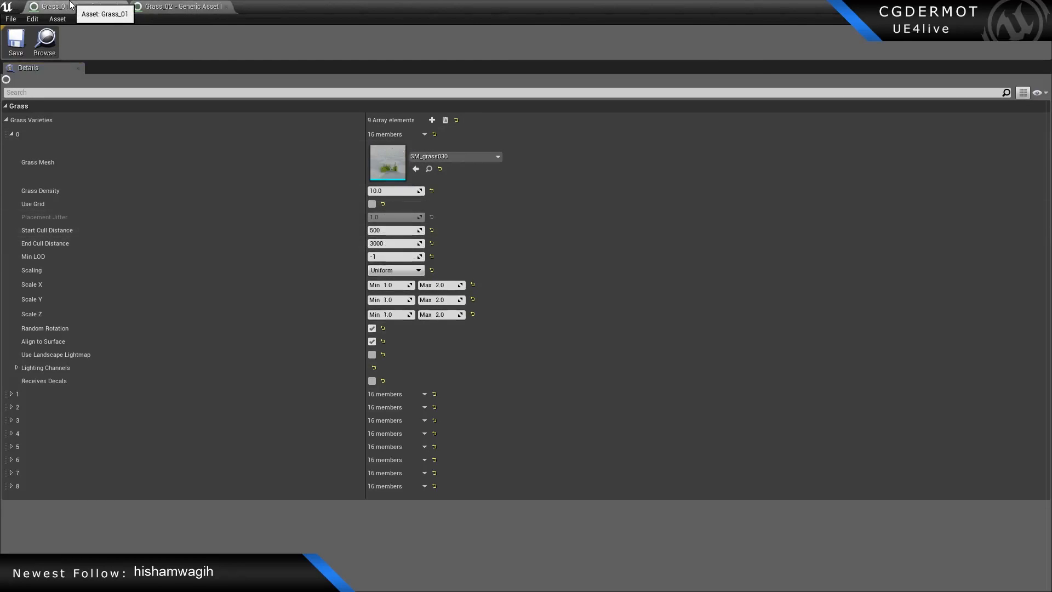
click(165, 5)
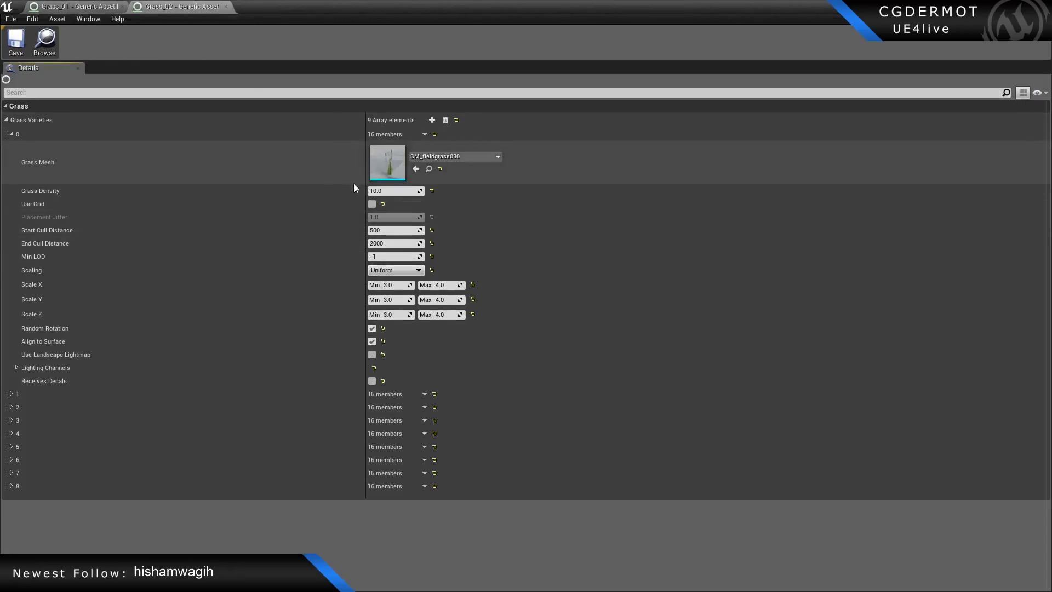
Set the grass density of varieties 0 and 1 in Grass_02 to 5.0.
click(394, 192)
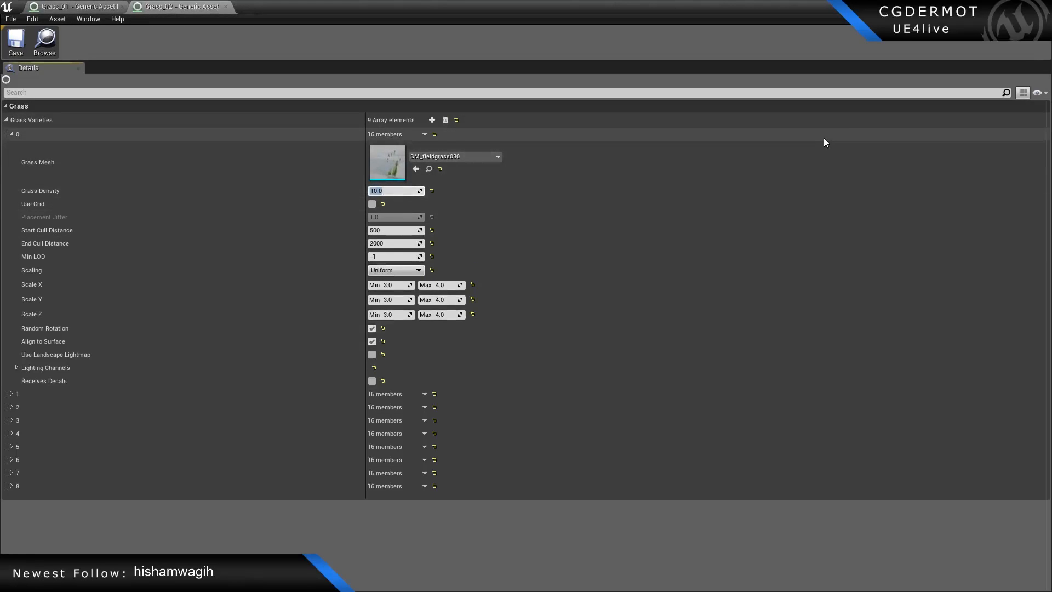
text(5.0)
key(Return)
click(11, 135)
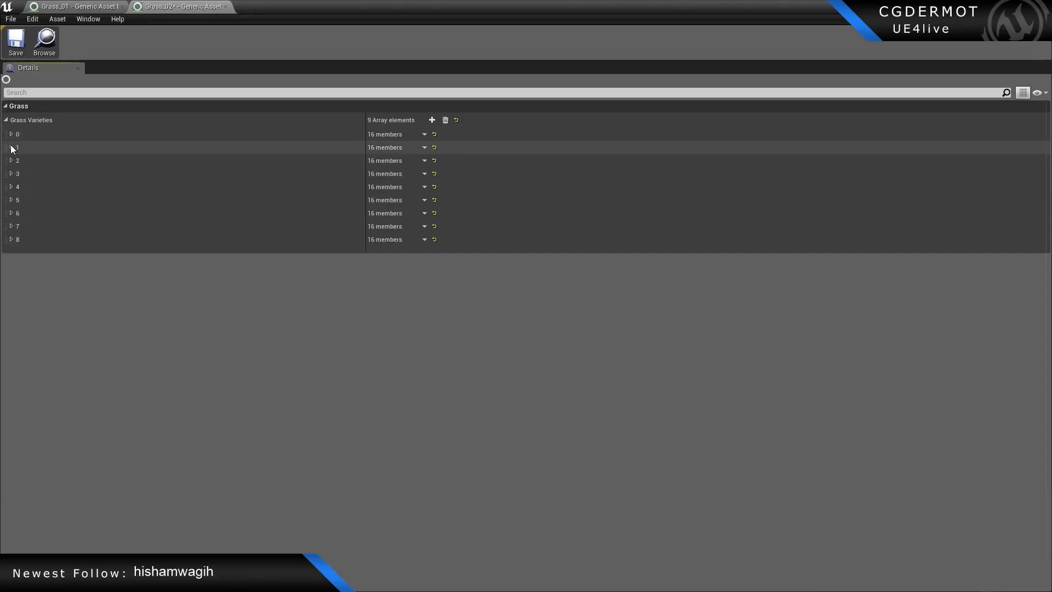
click(12, 147)
click(393, 203)
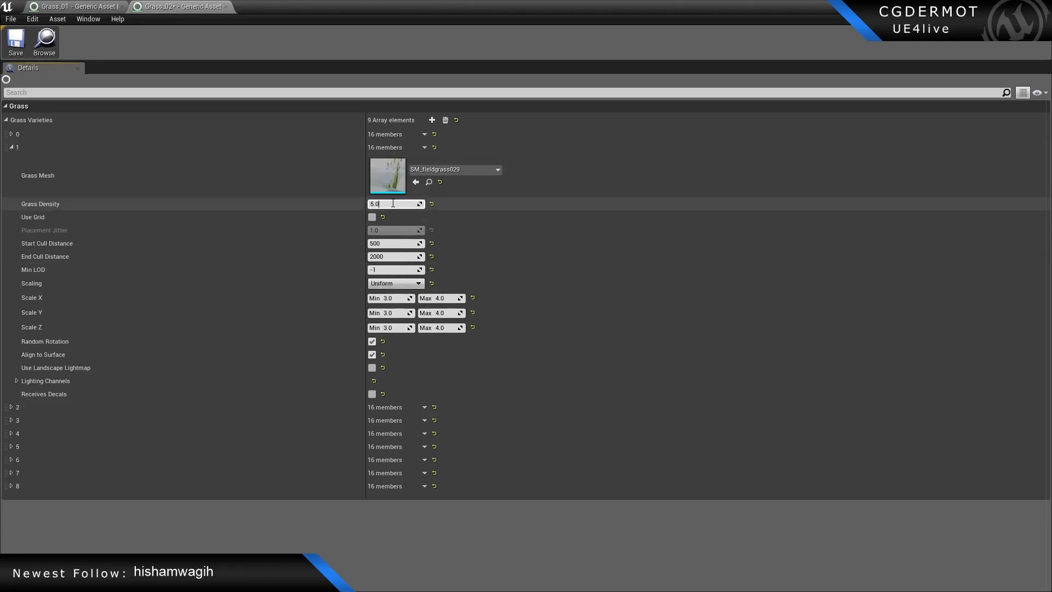
click(11, 147)
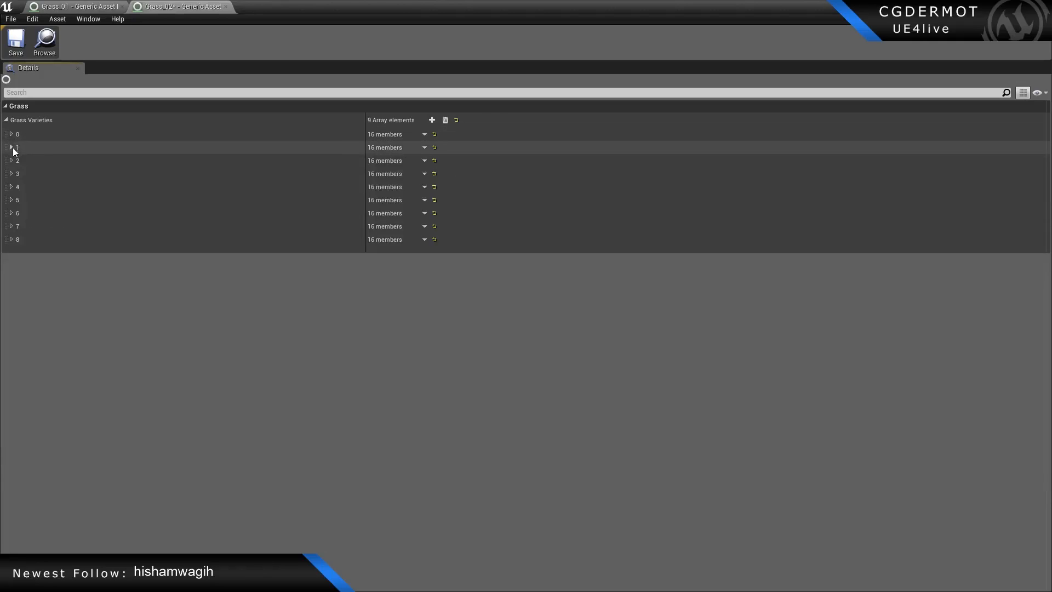
Set the grass density of varieties 2 and 3 in Grass_02 to 5.0.
click(12, 161)
click(390, 217)
text(5)
key(Return)
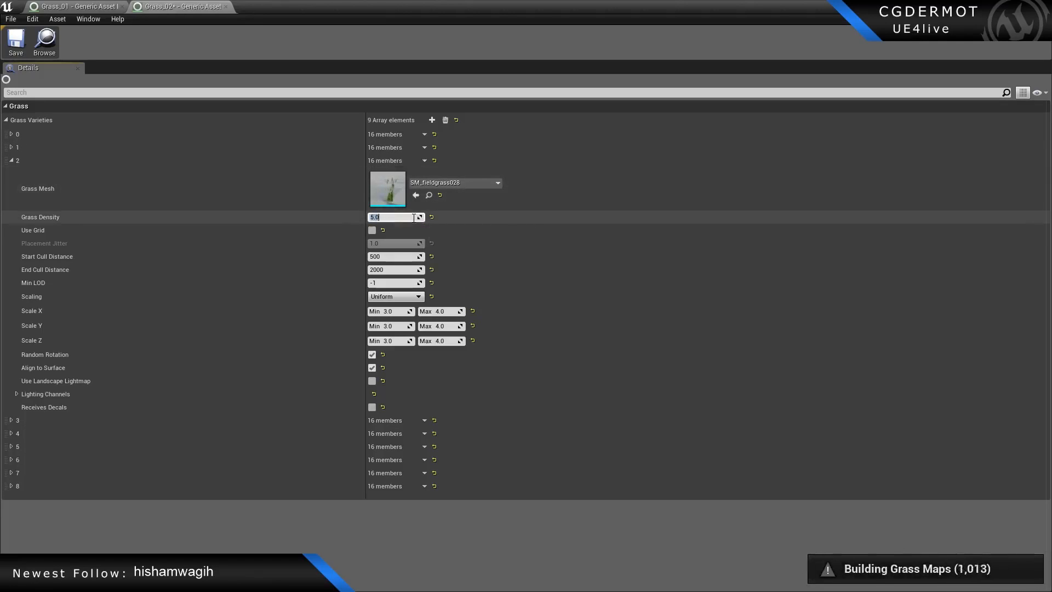
click(12, 160)
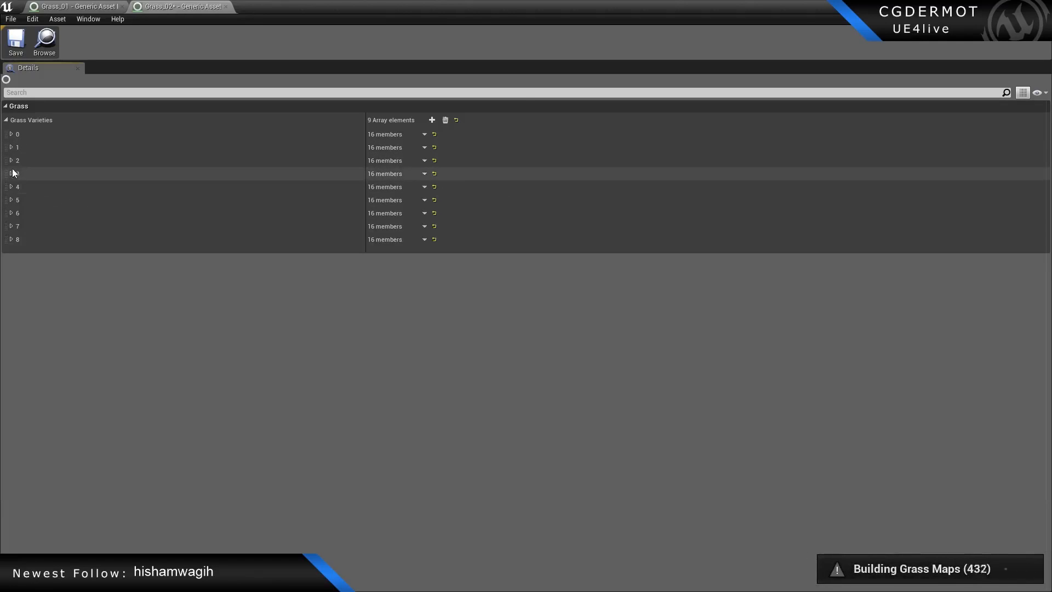
click(12, 173)
click(399, 231)
text(5)
key(Return)
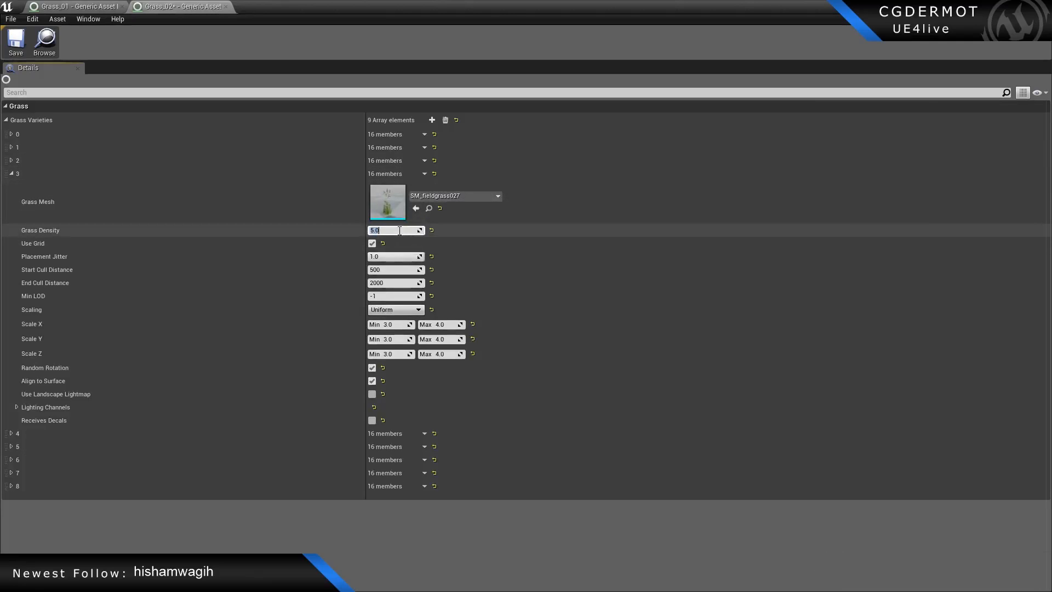
click(12, 174)
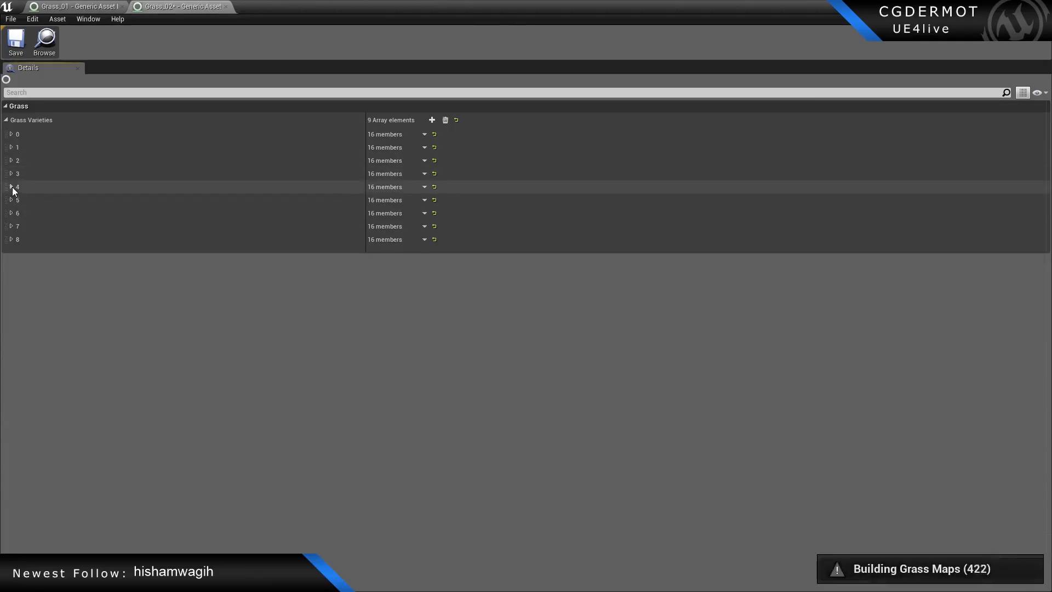
Set the grass density of varieties 4 and 5 in Grass_02 to 5.0.
click(12, 187)
click(395, 243)
text(5)
key(Return)
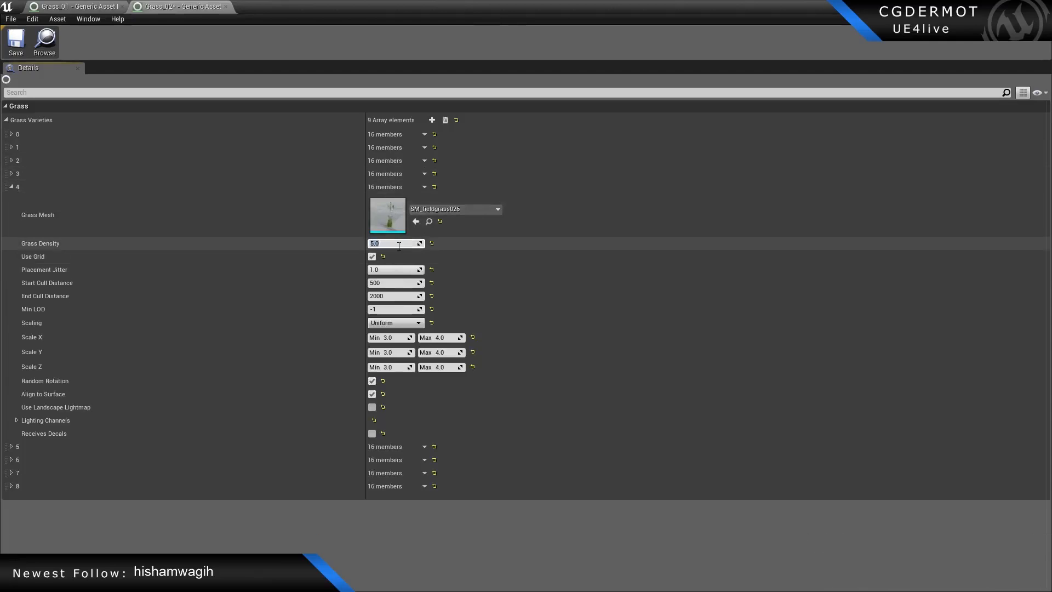
click(11, 187)
click(11, 200)
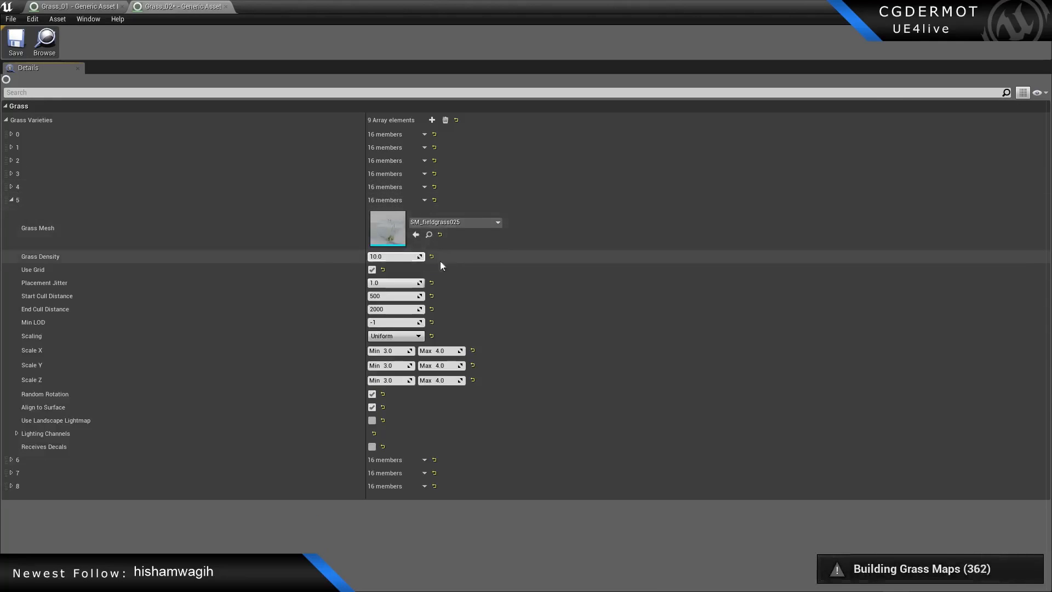
click(394, 256)
text(5)
key(Return)
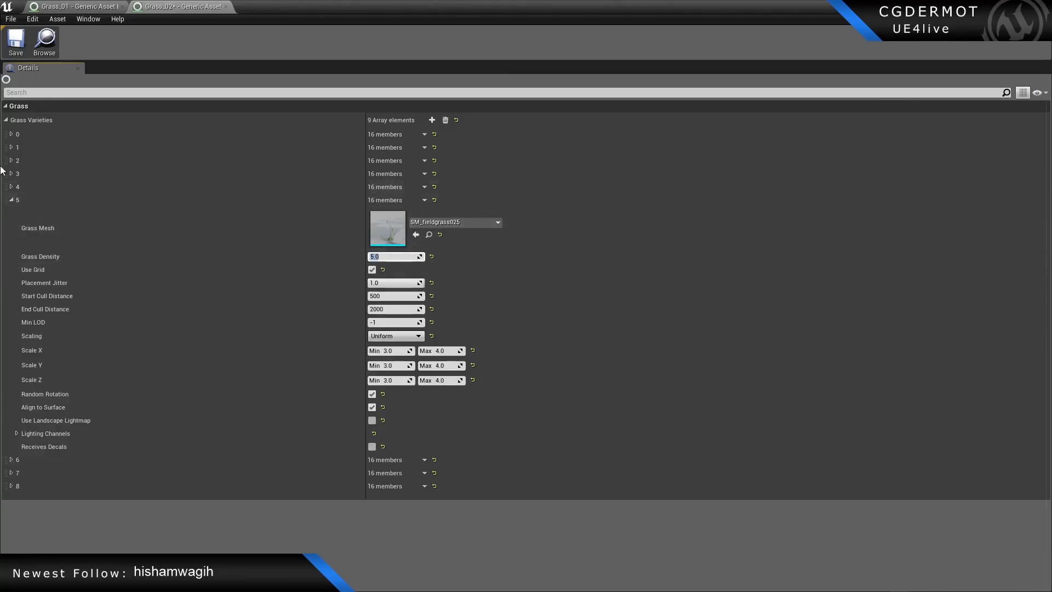
click(12, 201)
Set the grass density of varieties 6 and 7 in Grass_02 to 5.0.
click(11, 213)
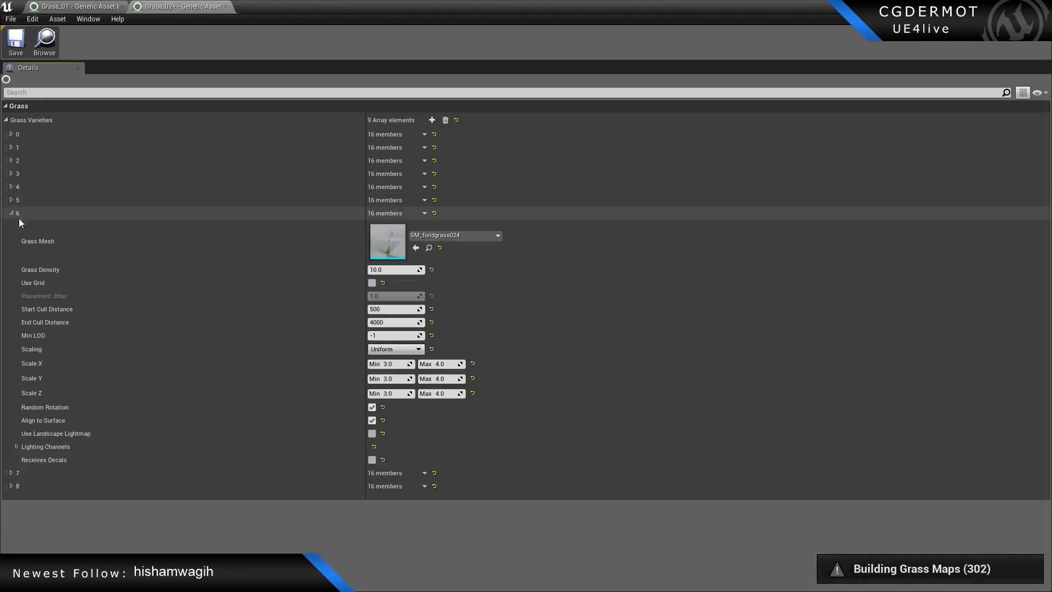
click(394, 270)
text(5)
key(Return)
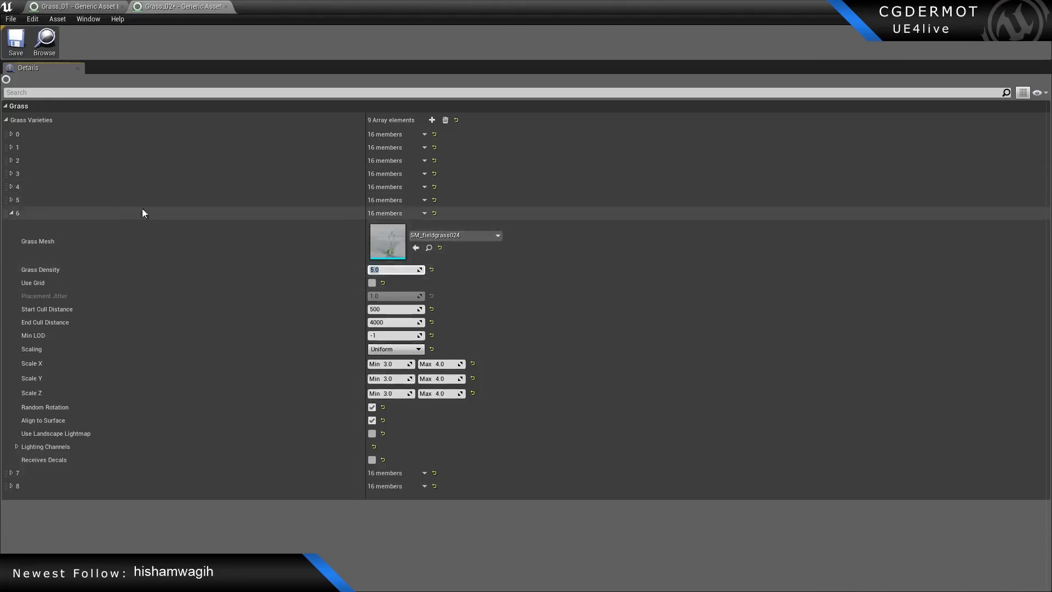
click(11, 213)
click(11, 226)
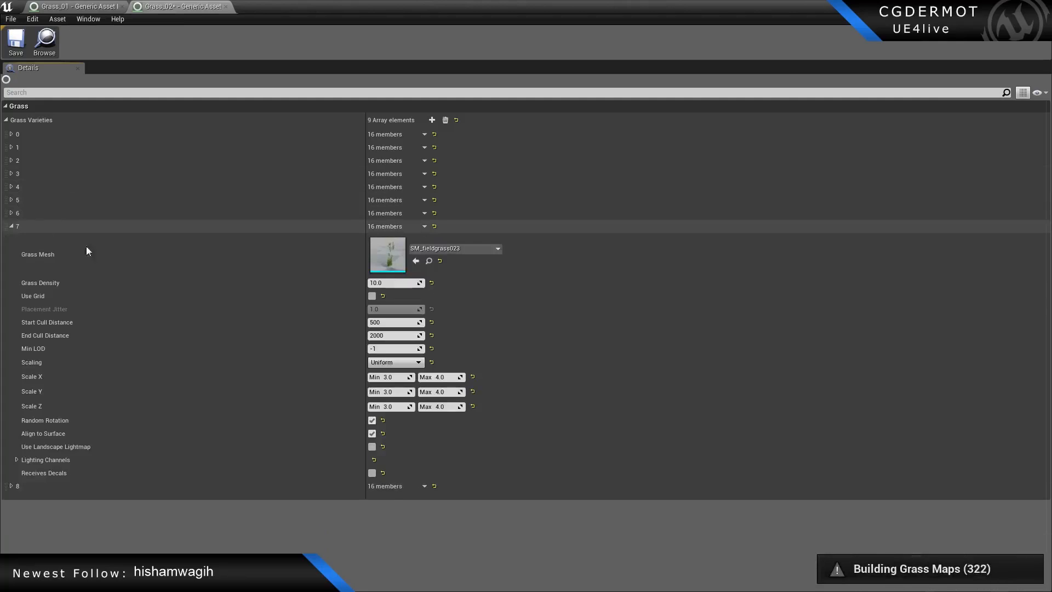
click(387, 282)
text(5)
key(Return)
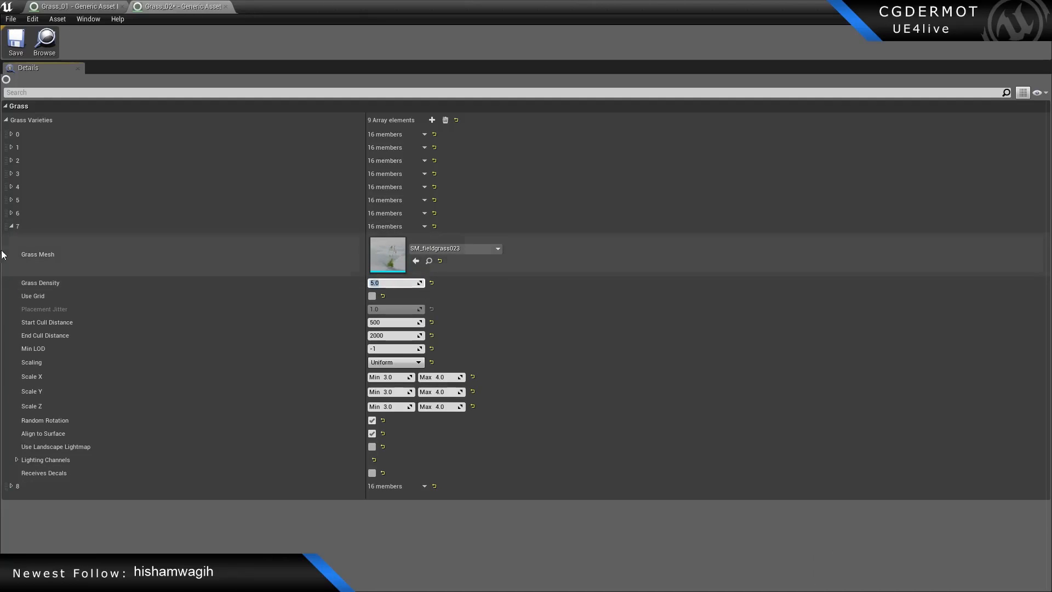
click(11, 227)
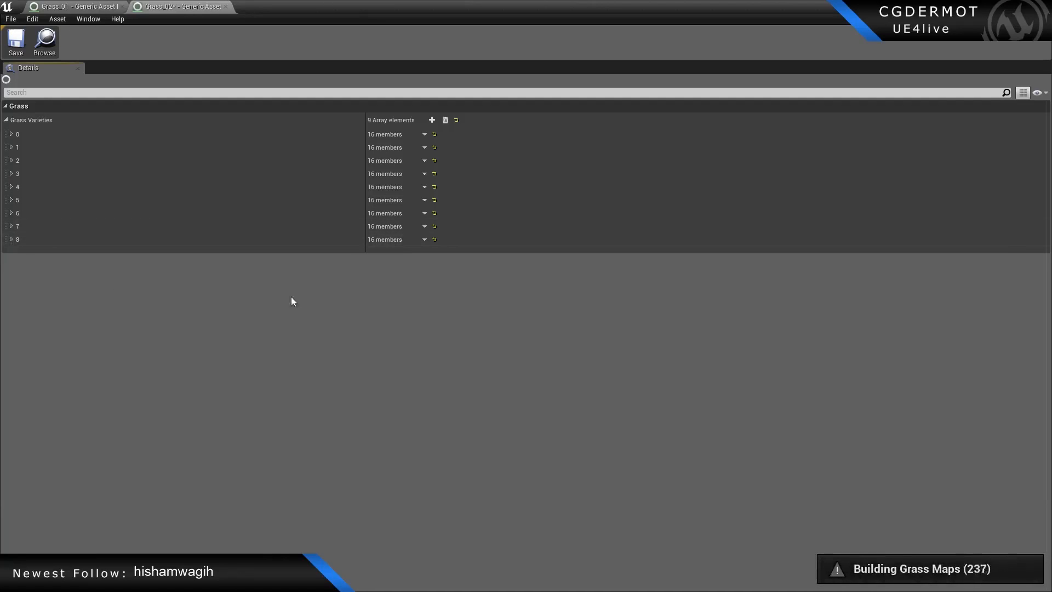
Set variety 8's grass density to 5.0, save Grass_02, and close both grass assets.
click(11, 240)
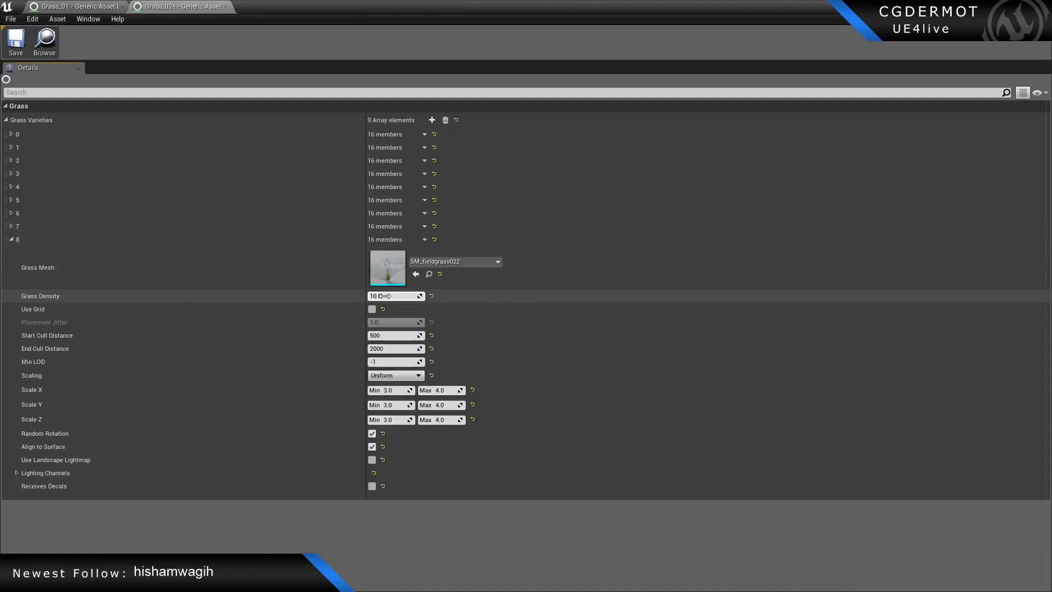
click(14, 43)
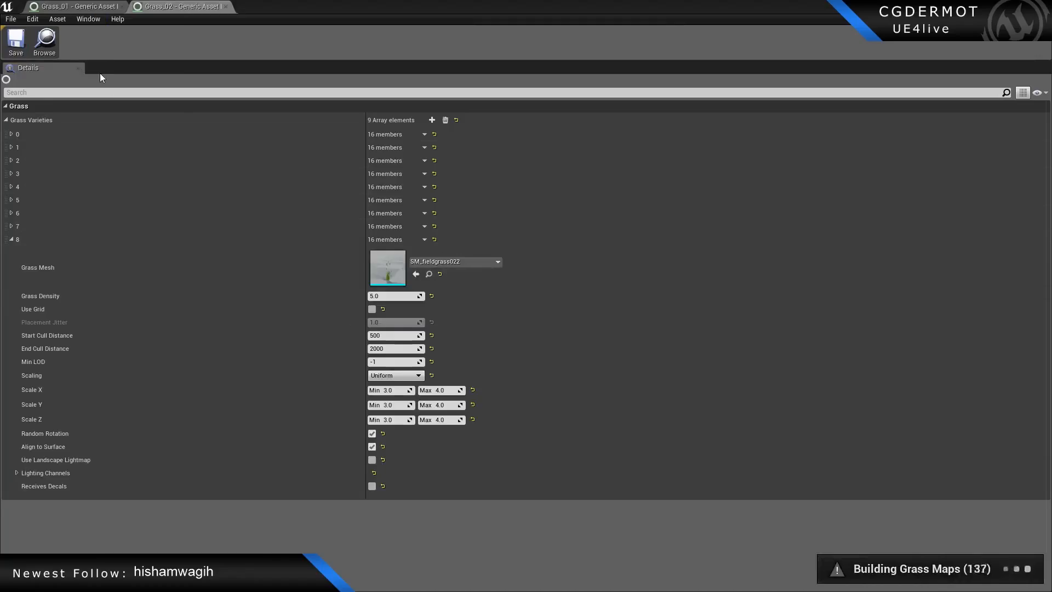
click(224, 6)
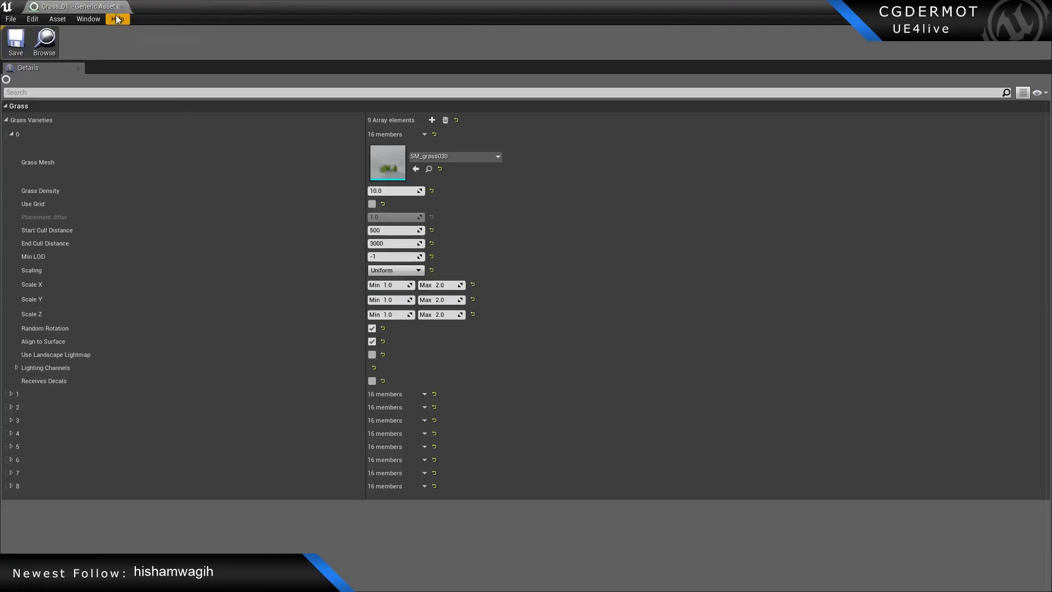
click(123, 7)
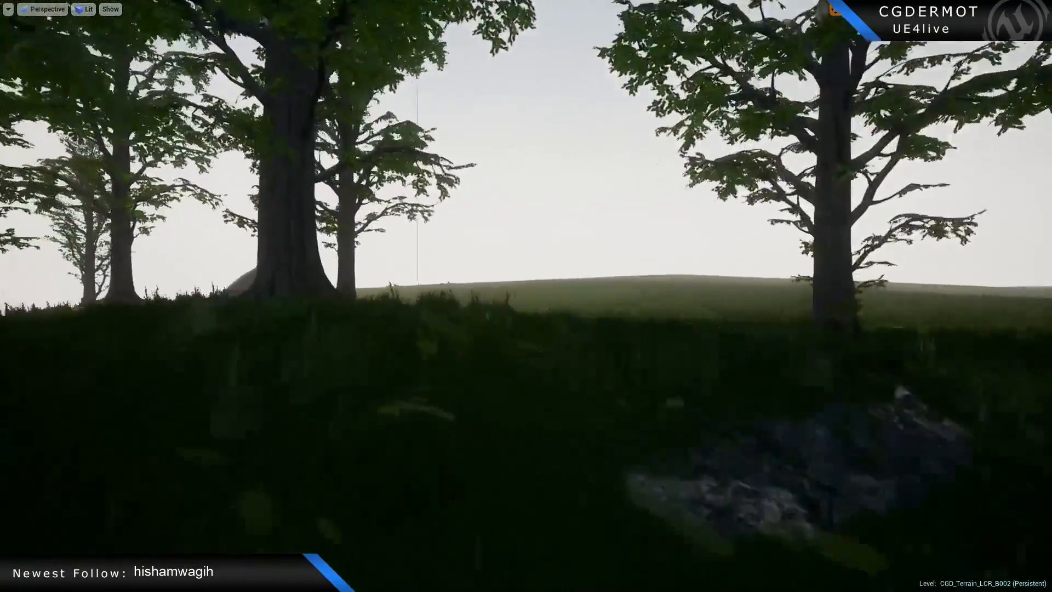
Look over the grass in the level and examine the landscape's Grass Update entry in the Session Frontend profiler.
right_drag(526, 296, 265, 332)
drag(899, 239, 609, 2)
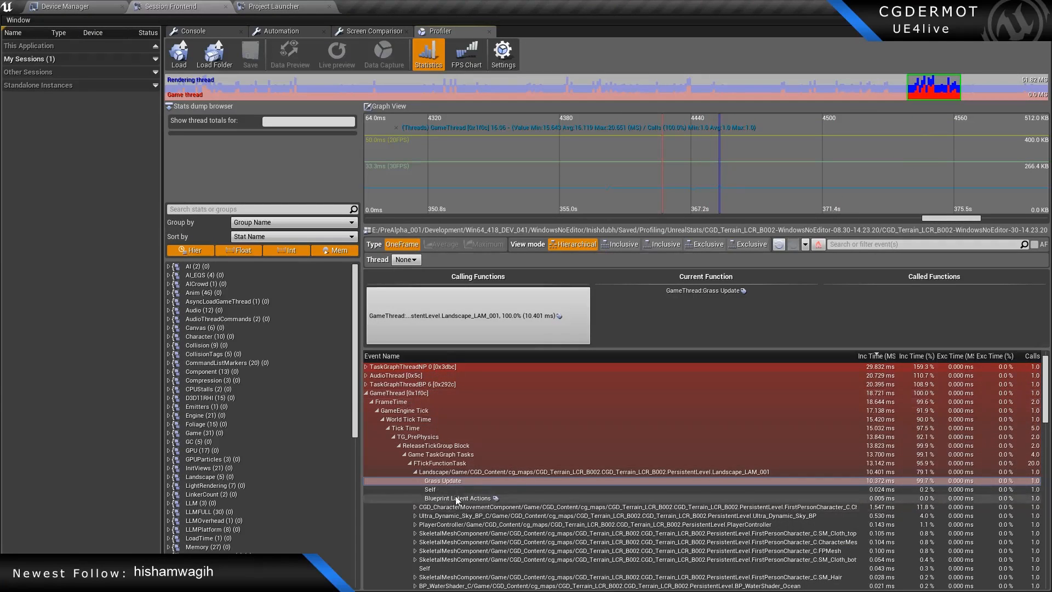
drag(595, 3, 1, 77)
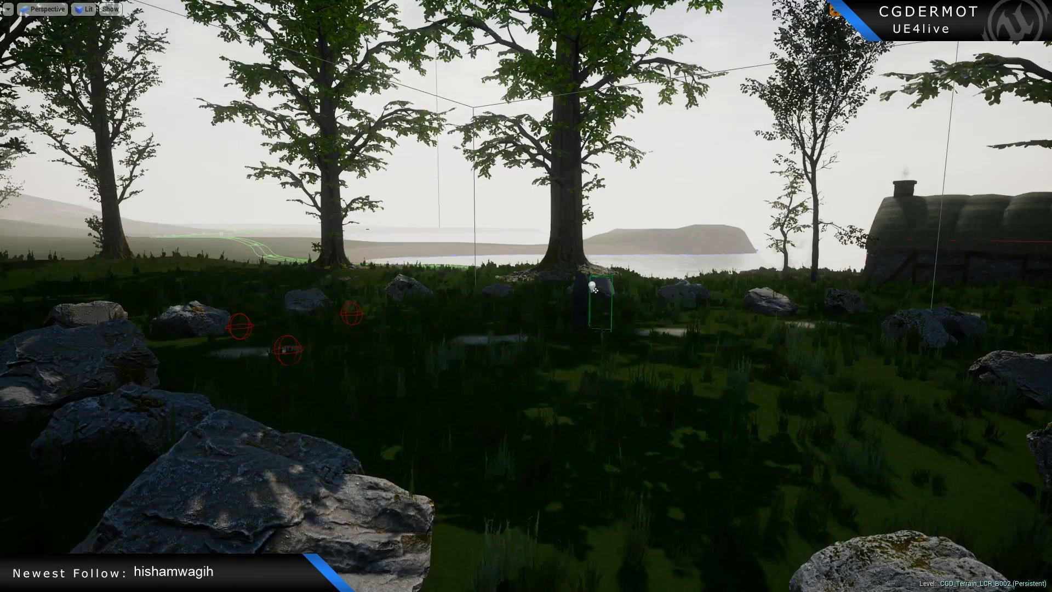
Leave the full-screen viewport, reopen Grass_02 to check variety 0's density, and return to the level.
key(F11)
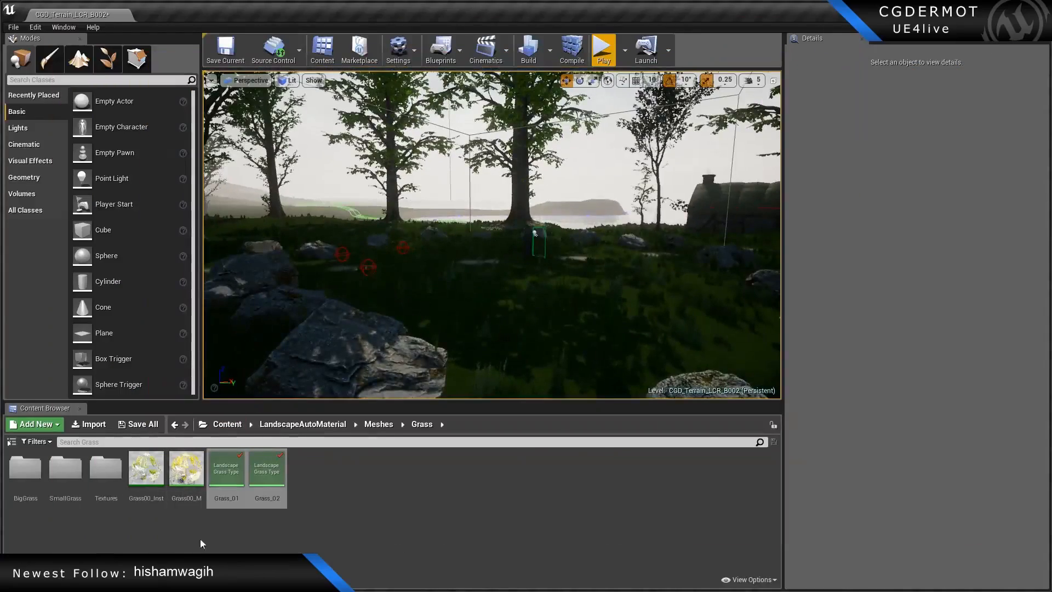
click(332, 502)
double_click(267, 493)
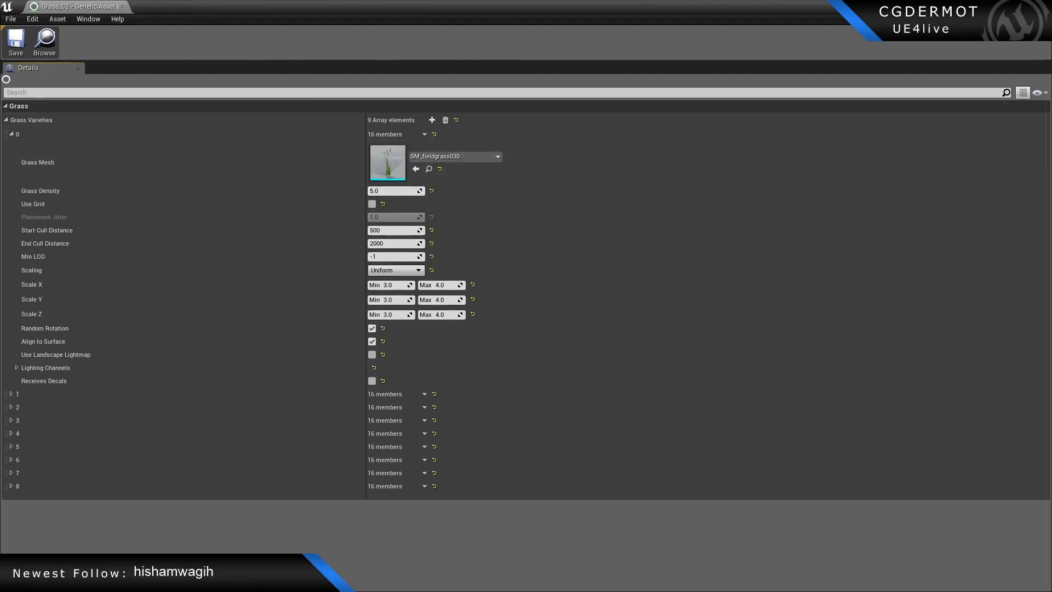
click(1040, 6)
right_drag(555, 243, 501, 243)
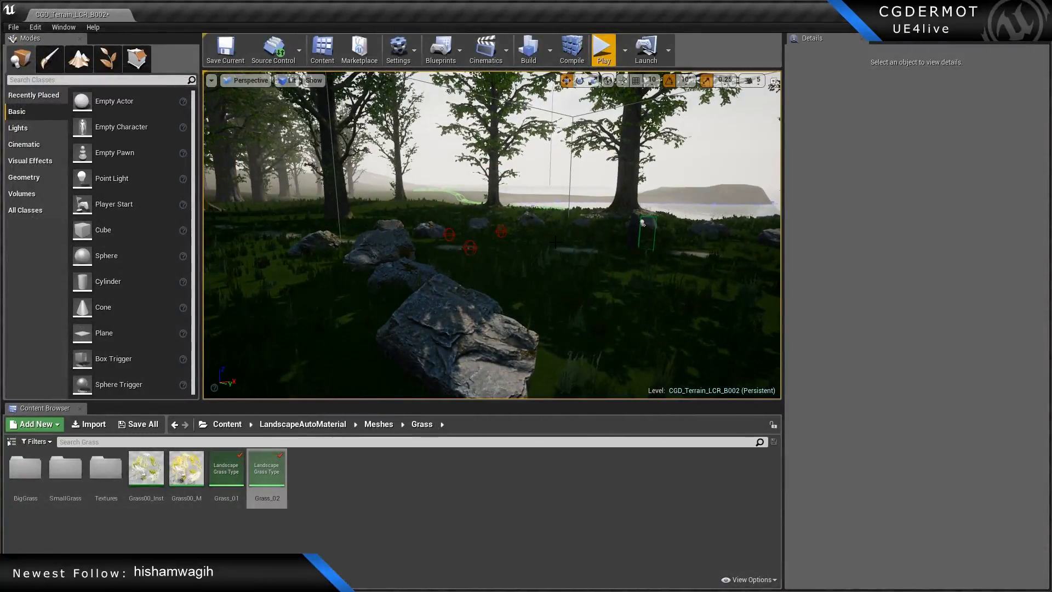
Play the level in a full-screen viewport and open the in-game debug statistics menu.
right_drag(555, 242, 510, 246)
key(F11)
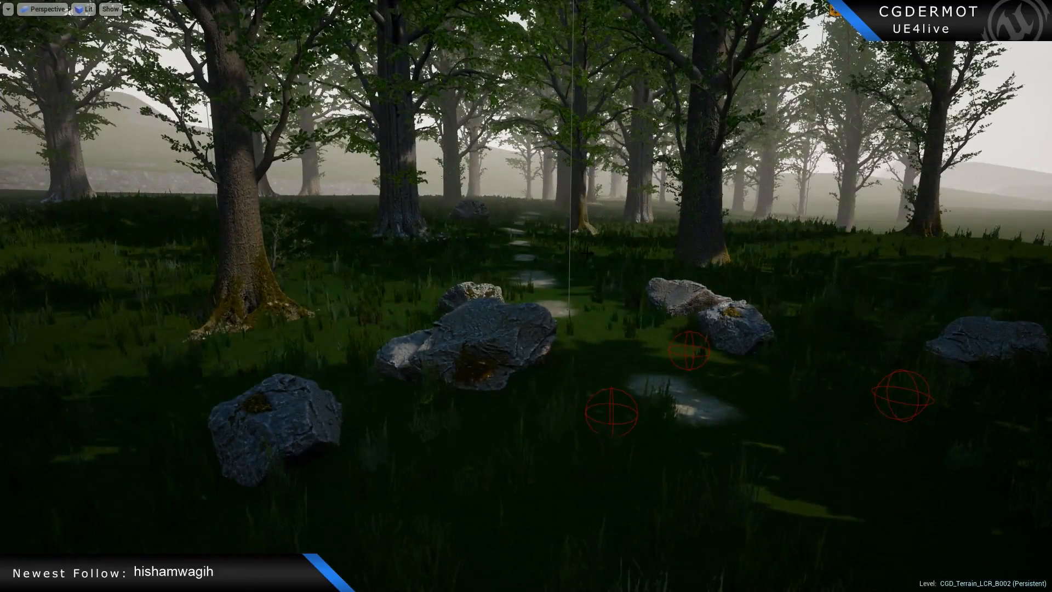
key(alt+p)
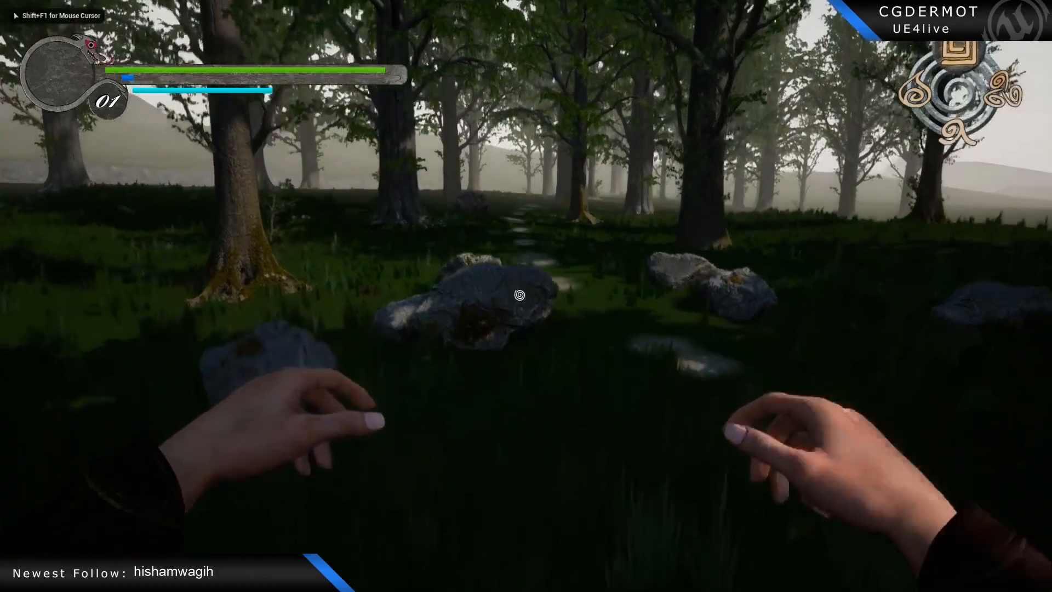
key(w)
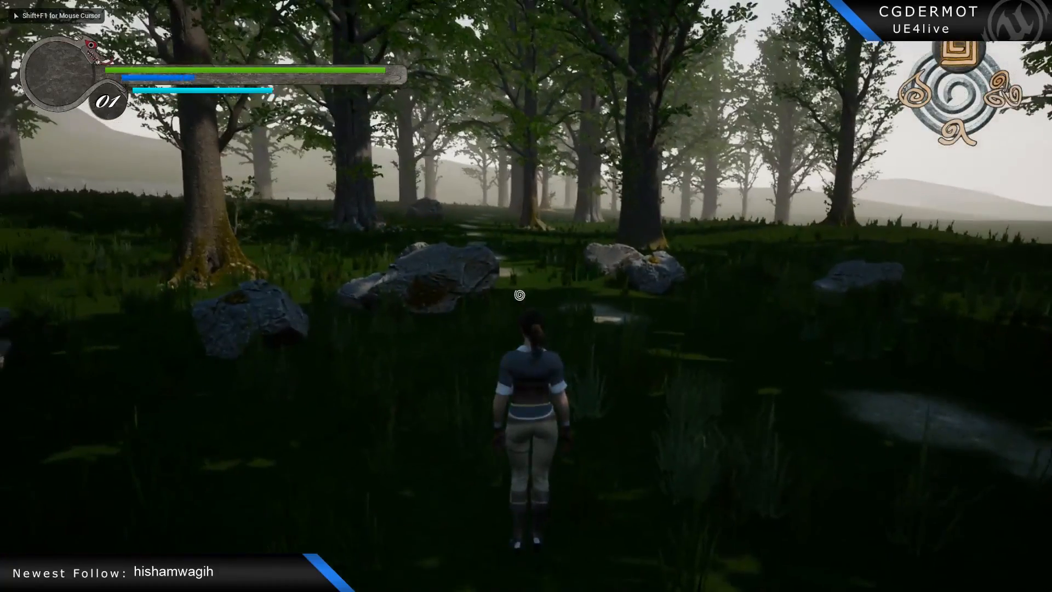
key(F12)
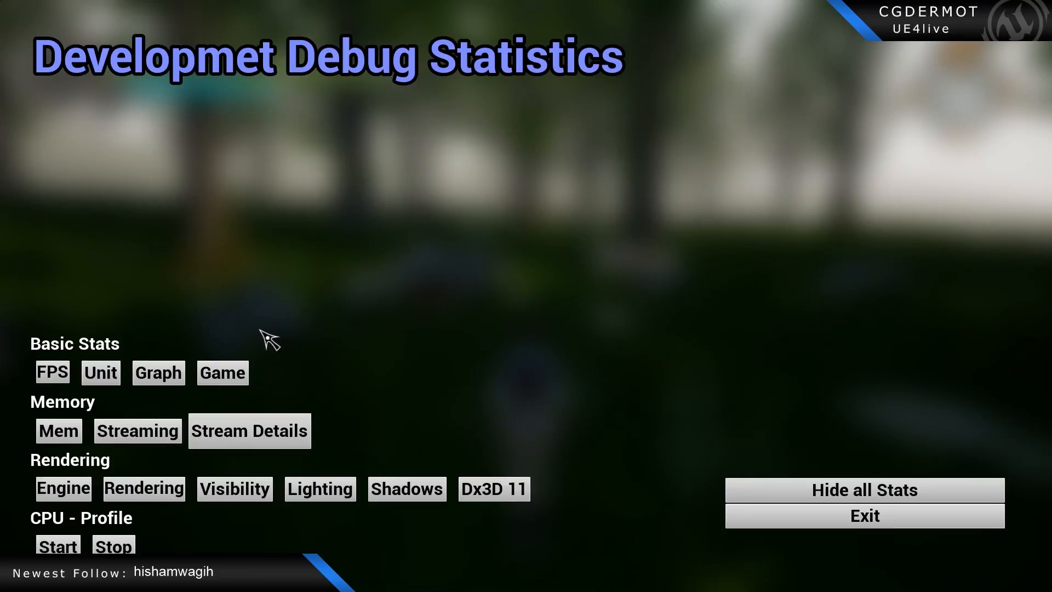
Test the Mem statistics, replace them with the Game and Engine statistics, and return to the game.
click(60, 433)
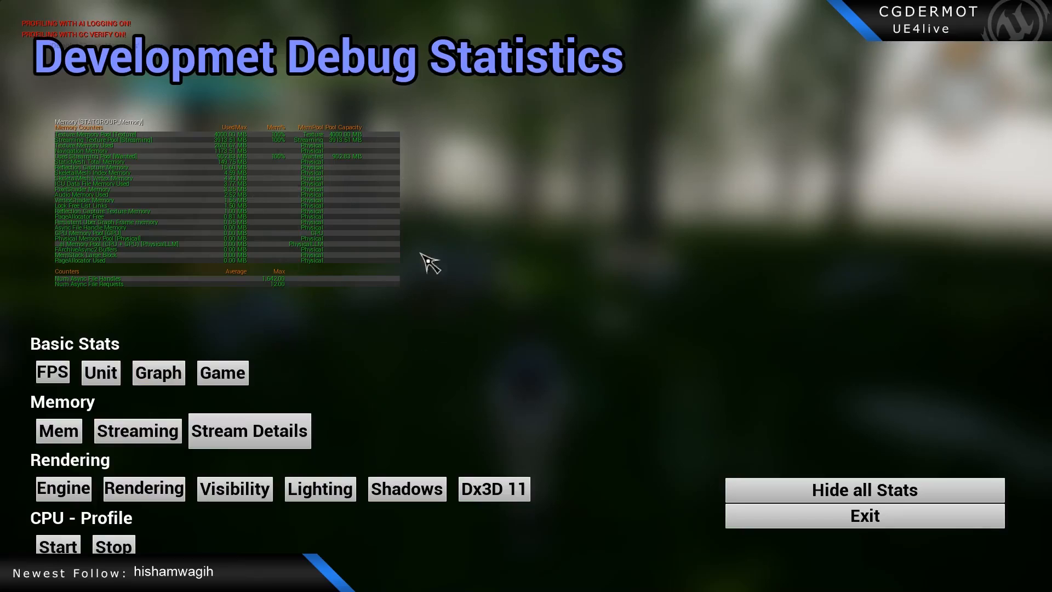
click(821, 487)
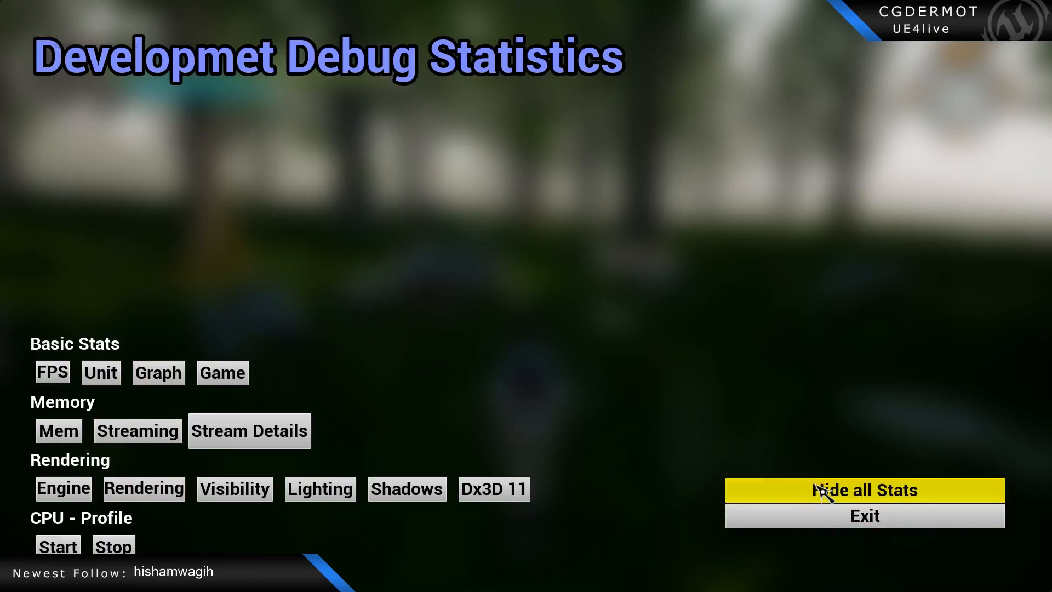
click(222, 376)
click(70, 496)
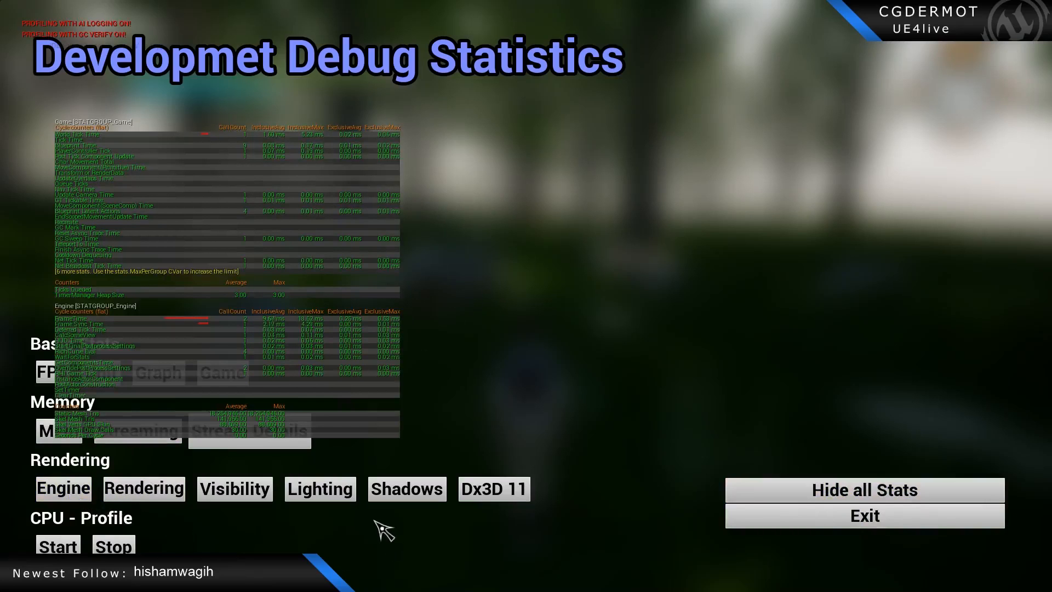
click(864, 516)
Run the character through the forest to the water's edge and examine the Game and Engine statistics.
key(w)
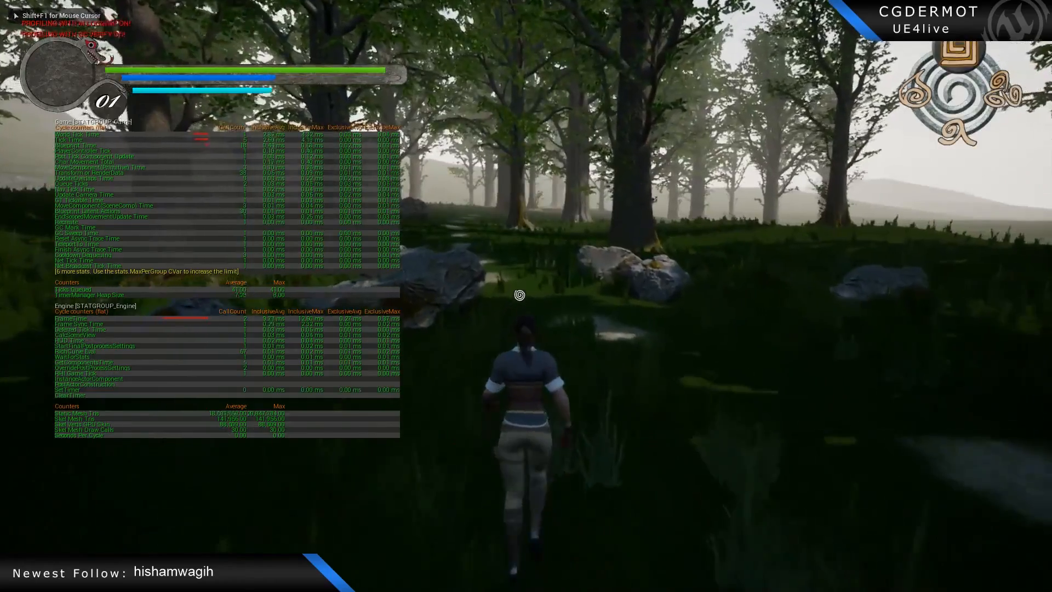
key(w)
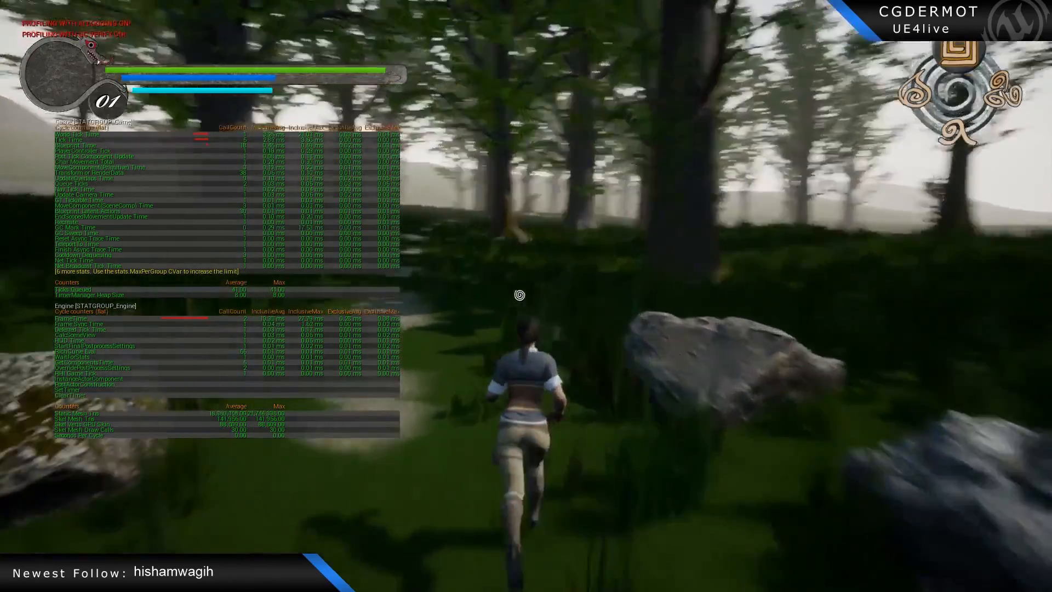
key(w)
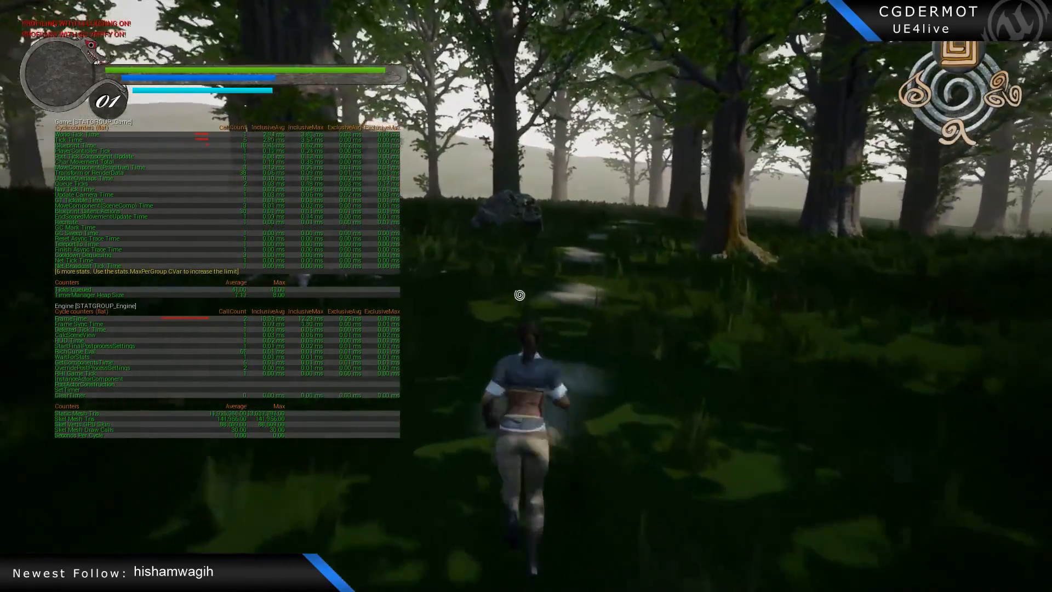
key(w)
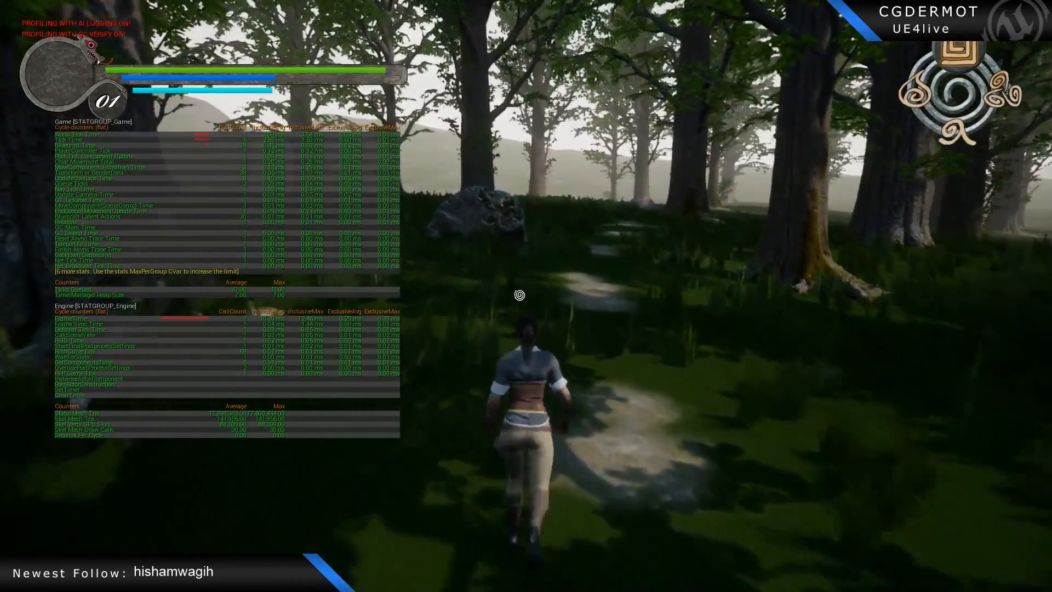
key(w)
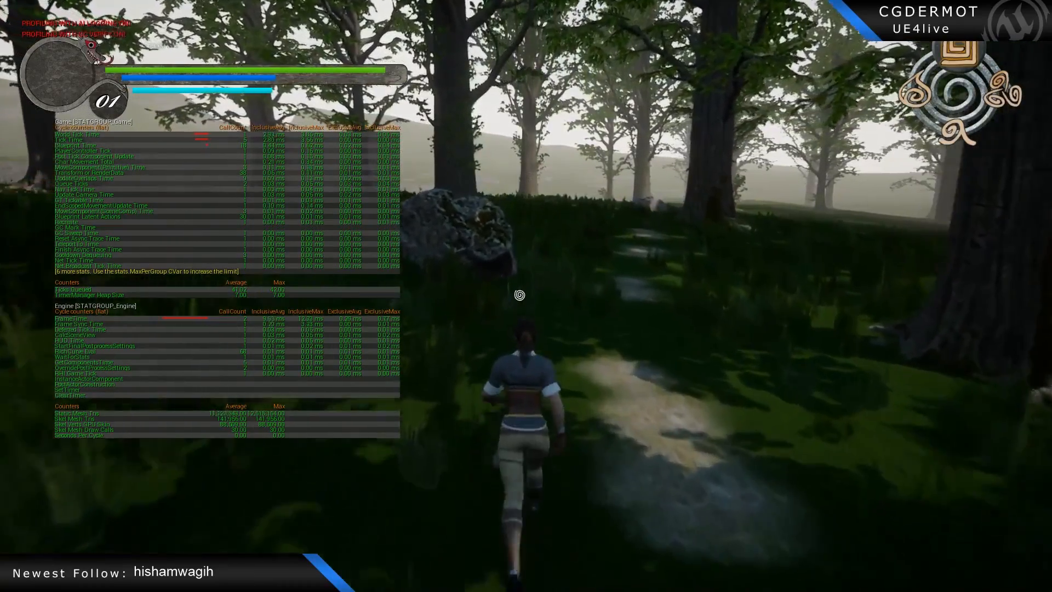
key(w)
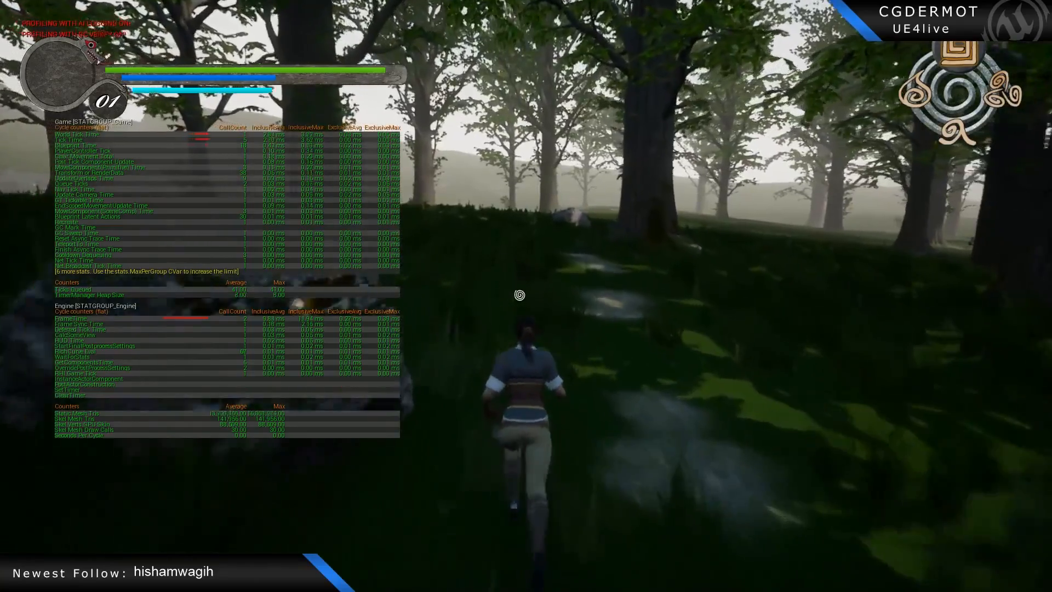
key(w)
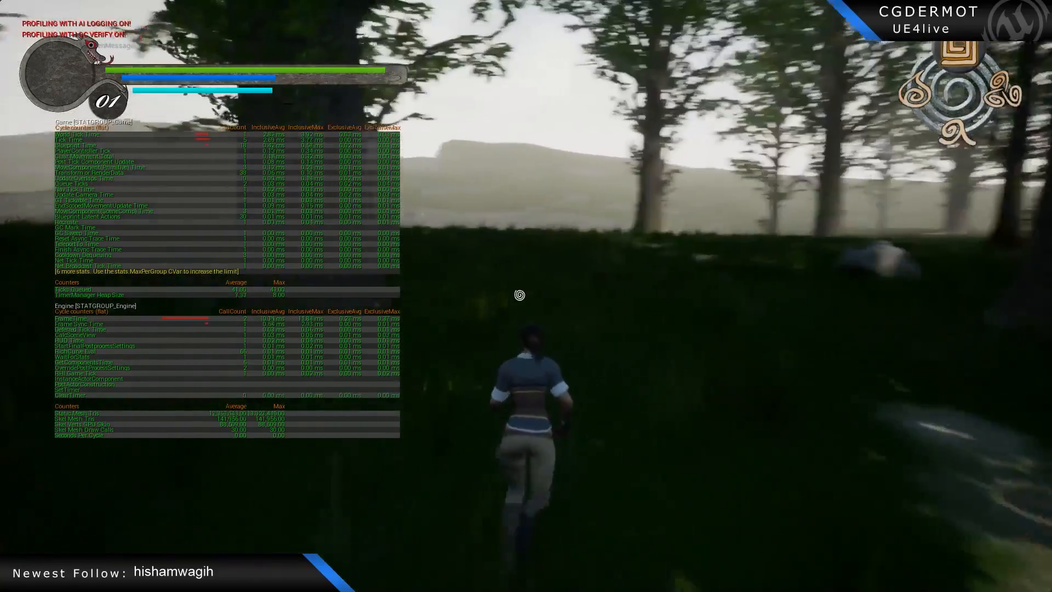
key(w)
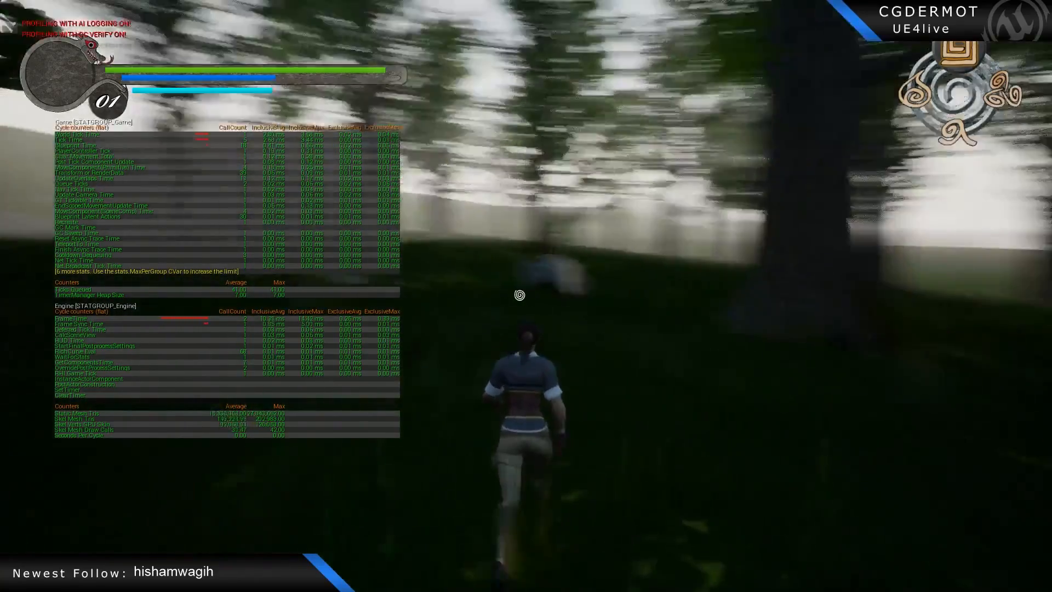
key(w)
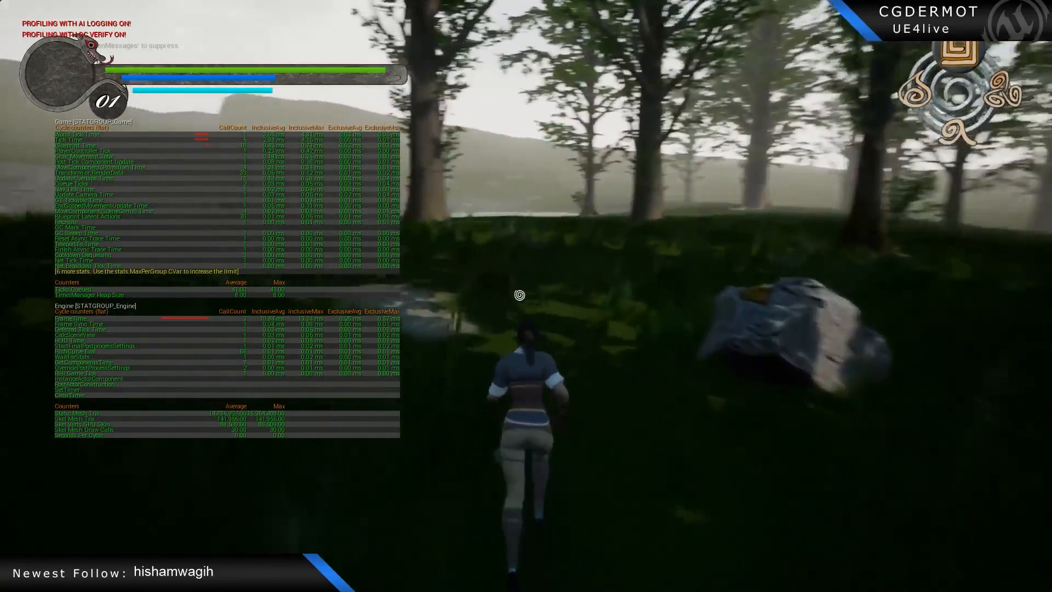
key(w)
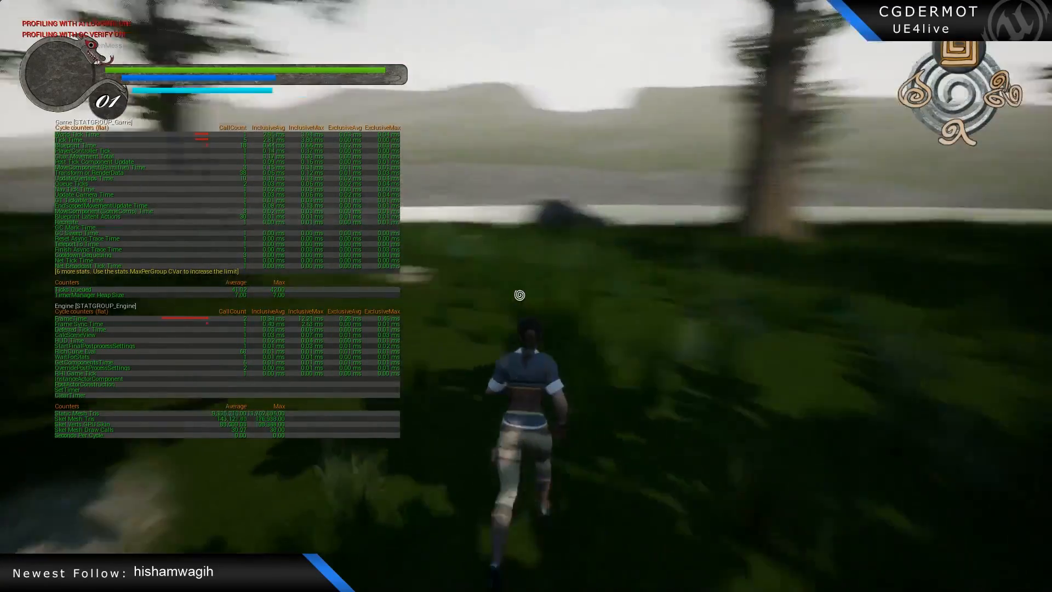
key(w)
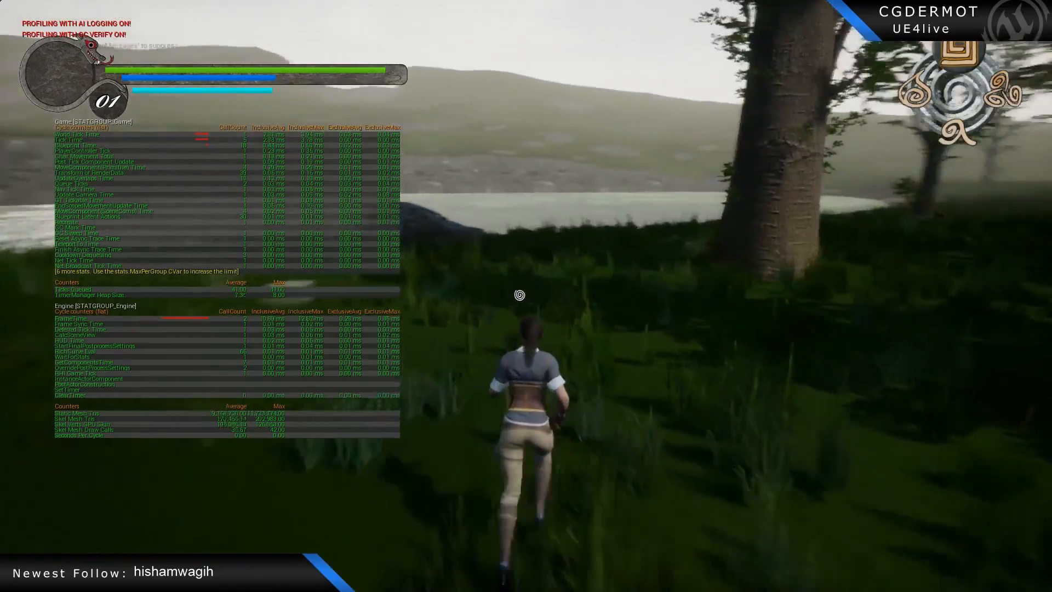
key(w)
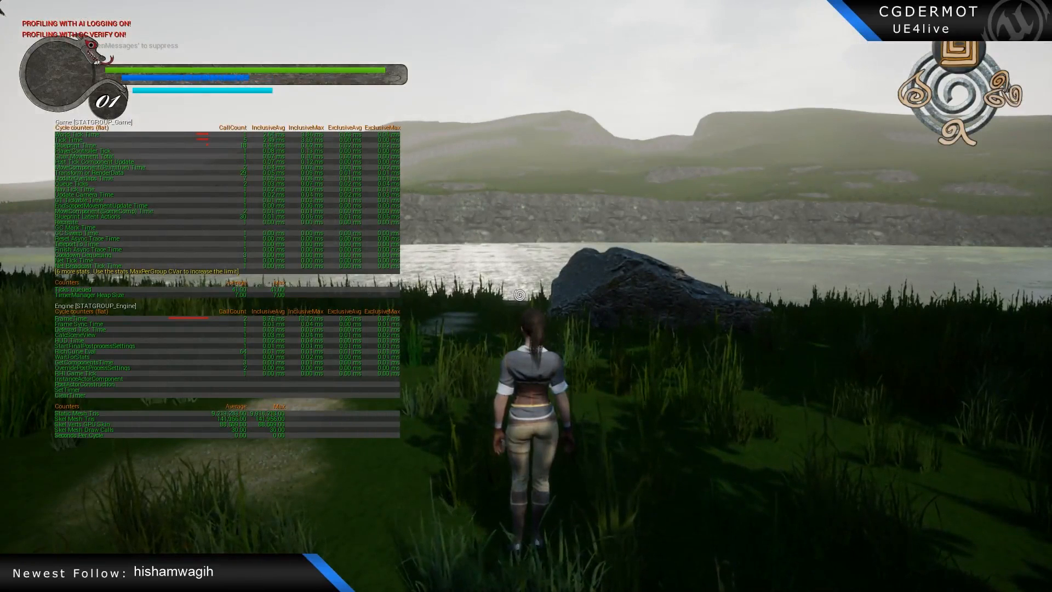
Replace the displayed statistics with the Rendering statistics and return to the game.
key(F1)
click(803, 486)
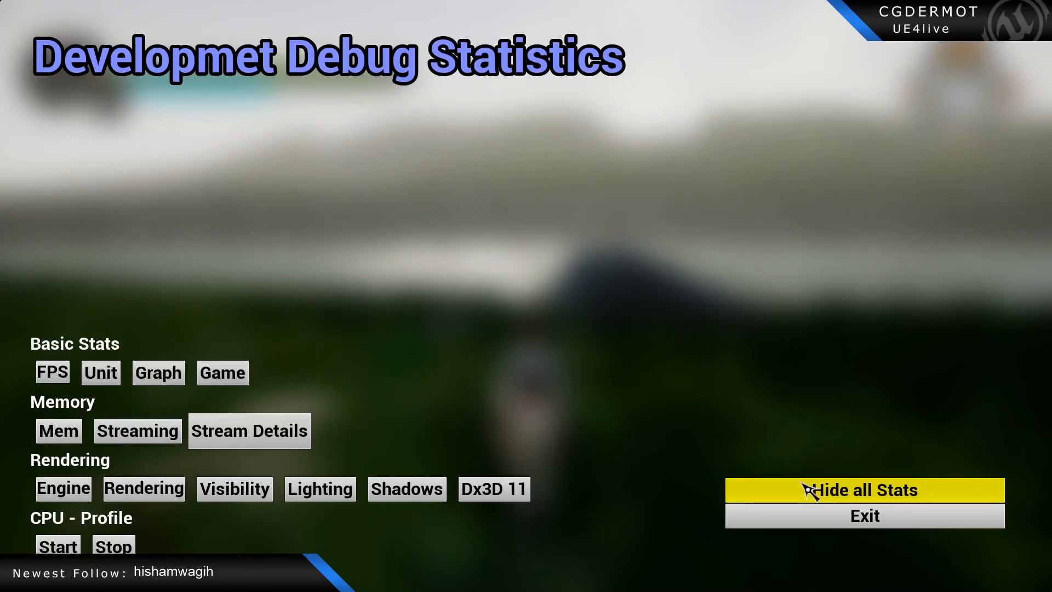
click(137, 490)
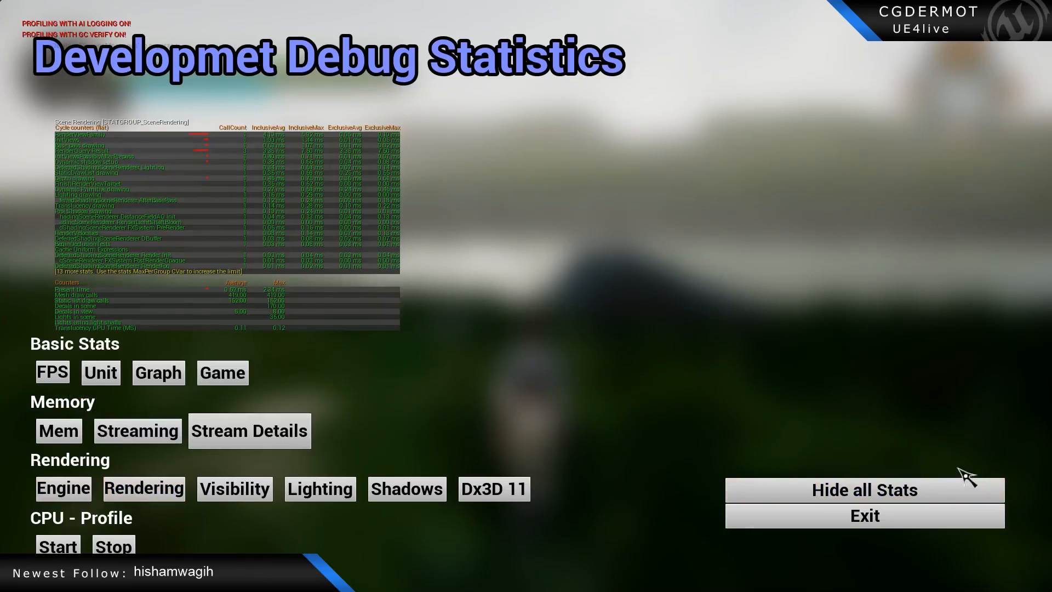
click(871, 517)
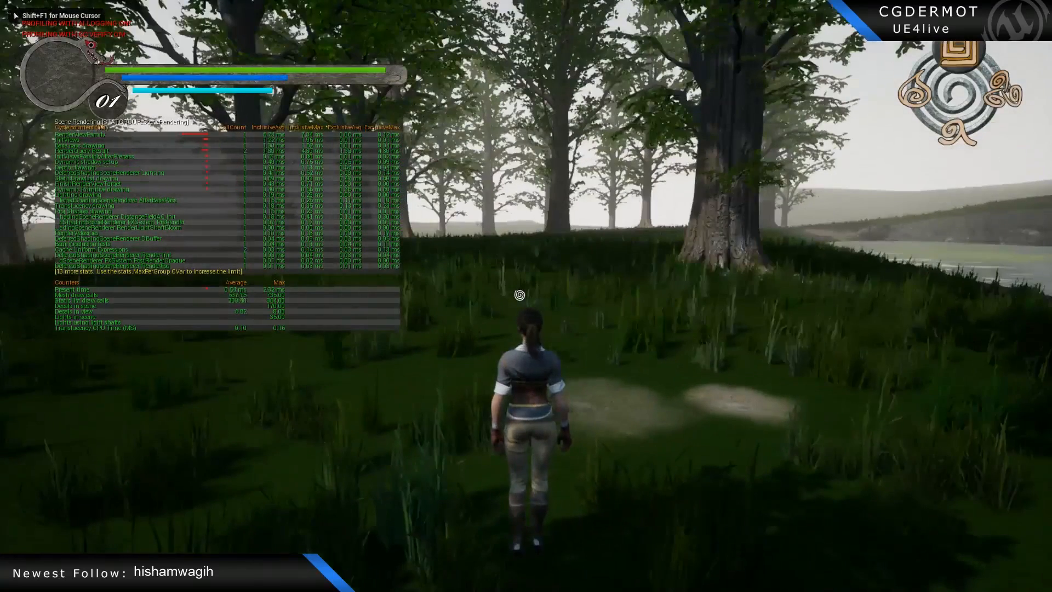
Run through the grass and trees in first person, examine the Scene Rendering statistics, and switch back to third person.
key(w)
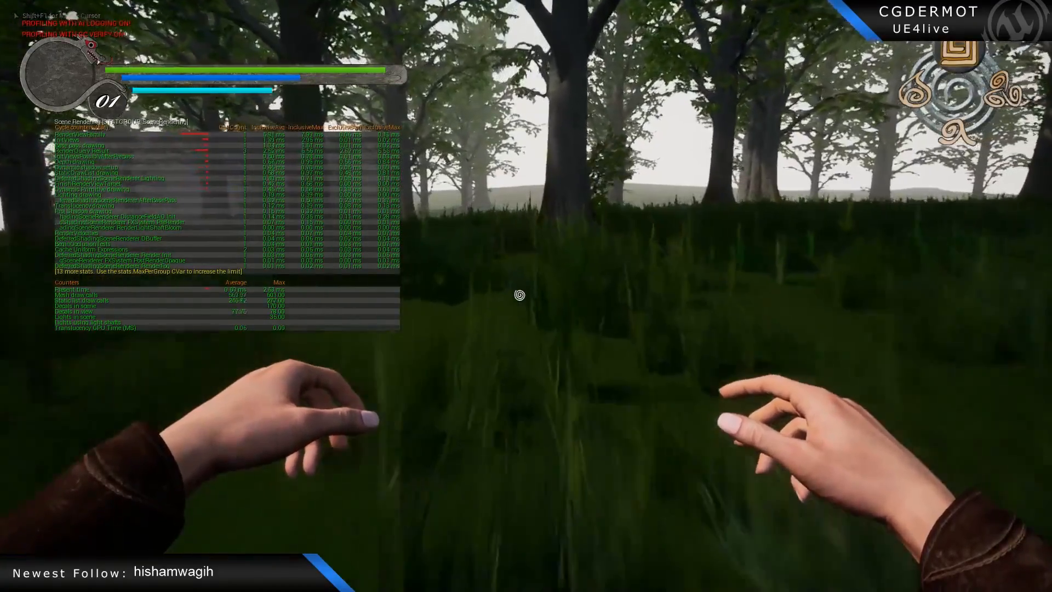
key(w)
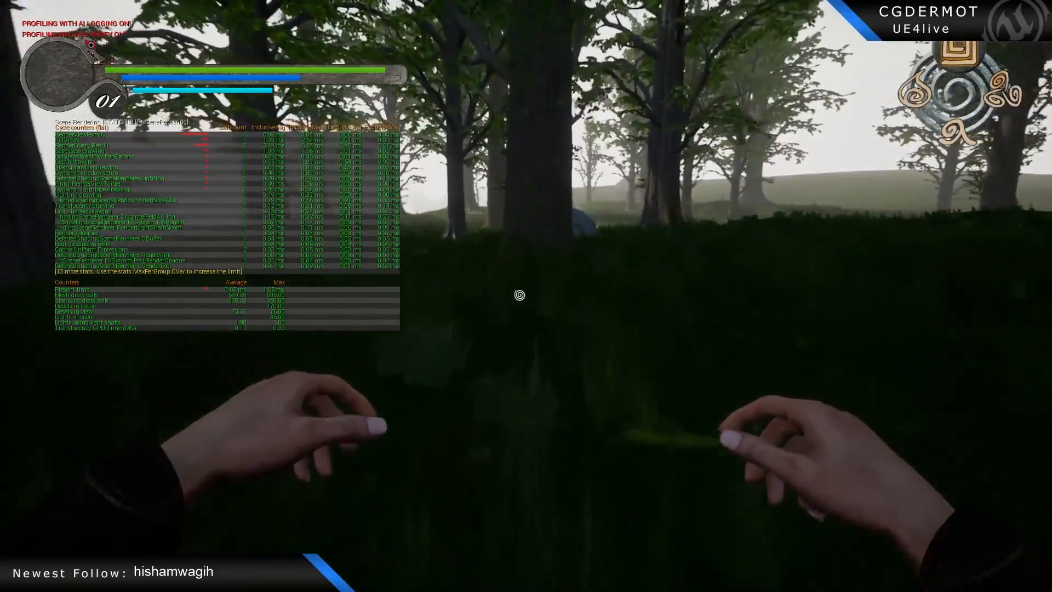
key(w)
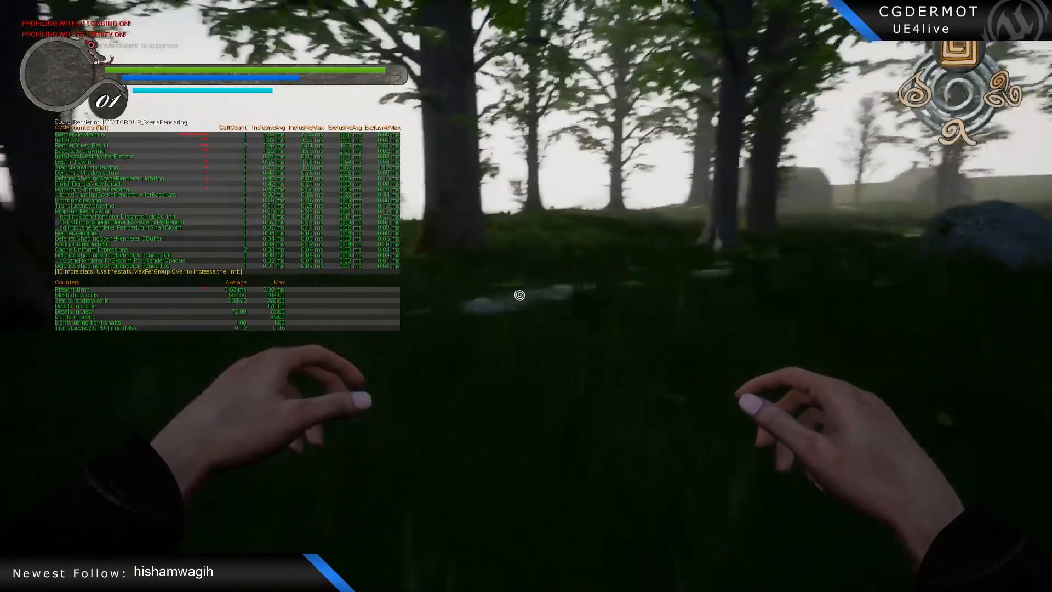
key(w)
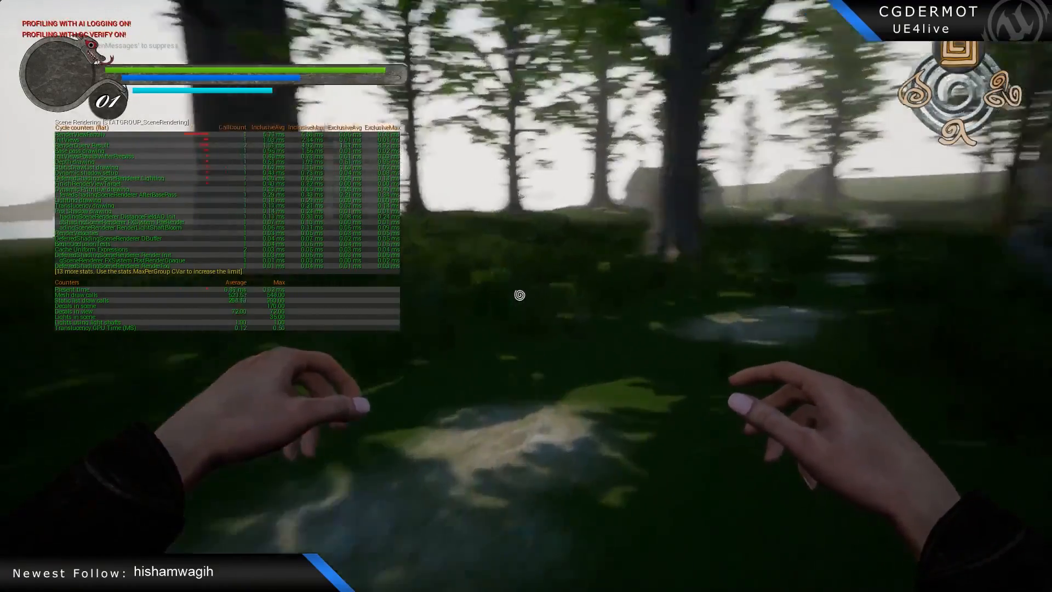
key(w)
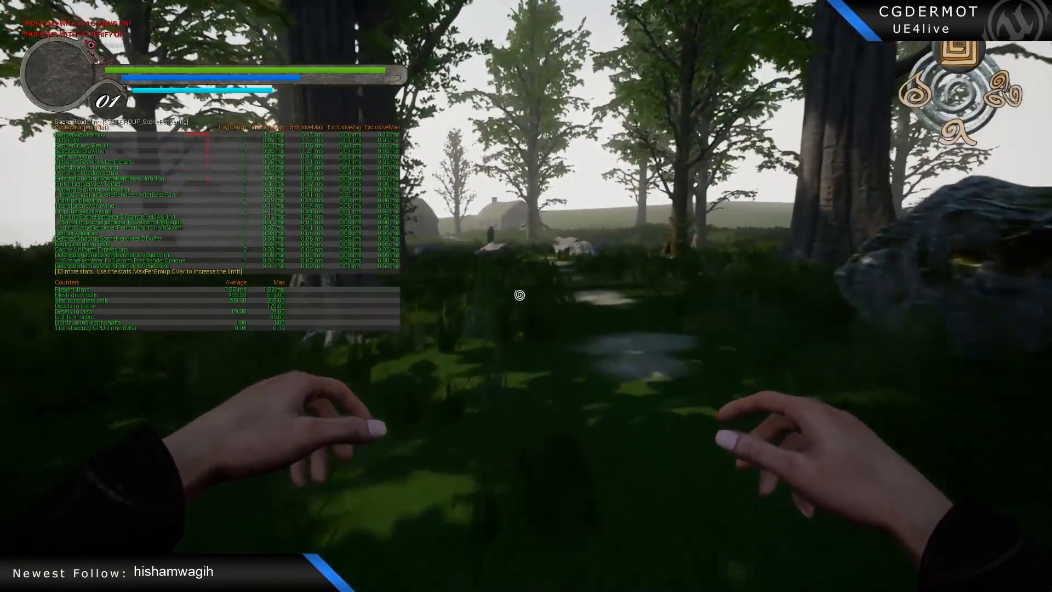
key(w)
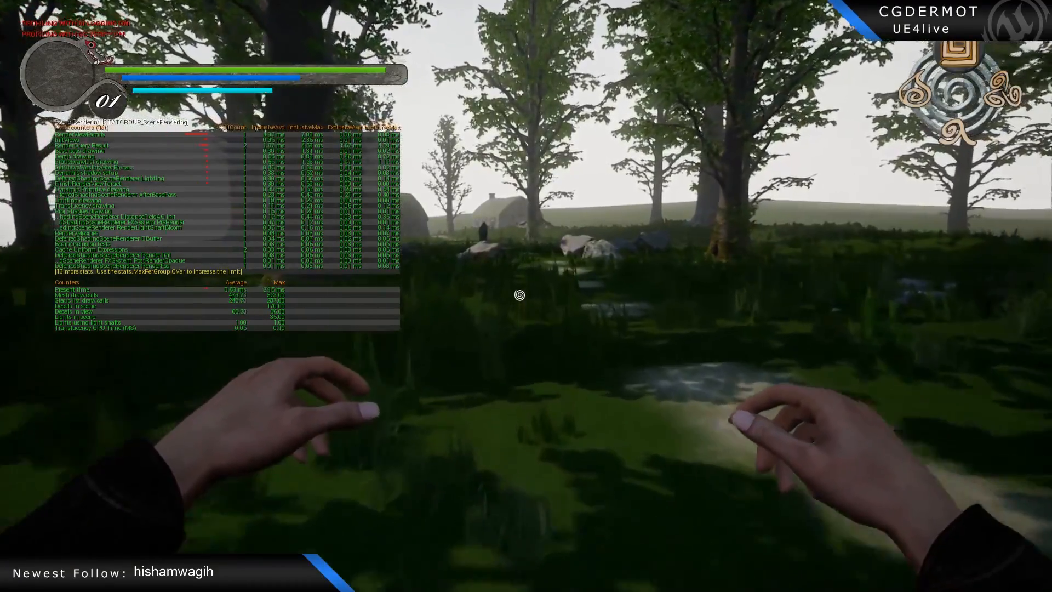
key(w)
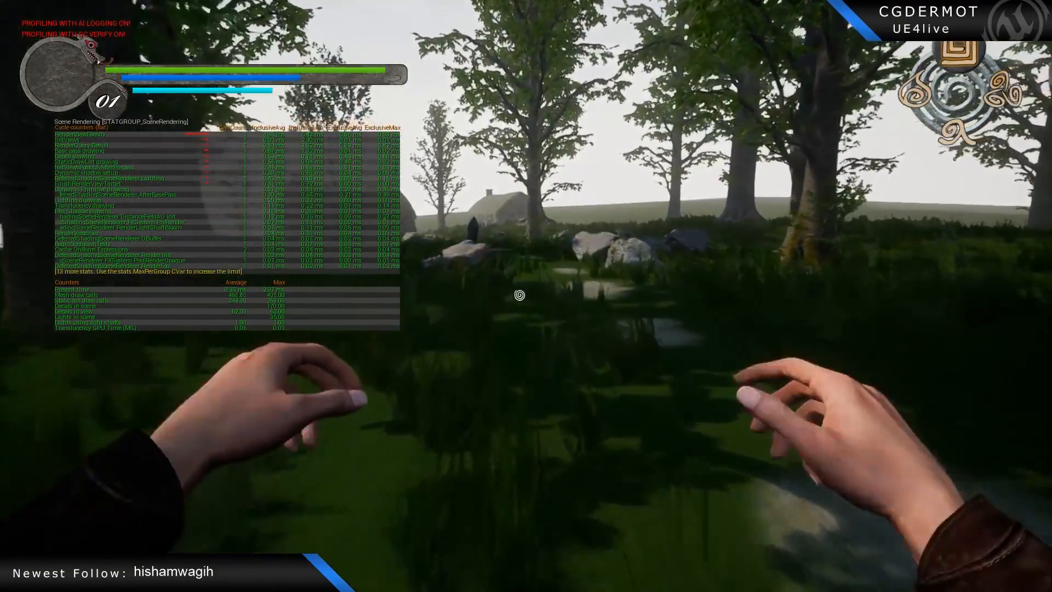
key(w)
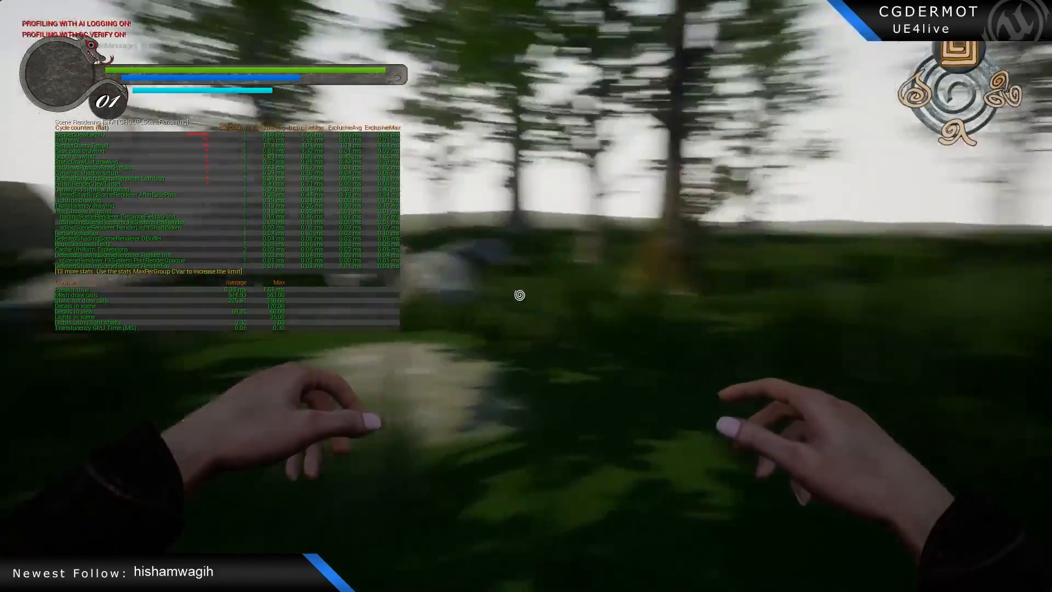
key(w)
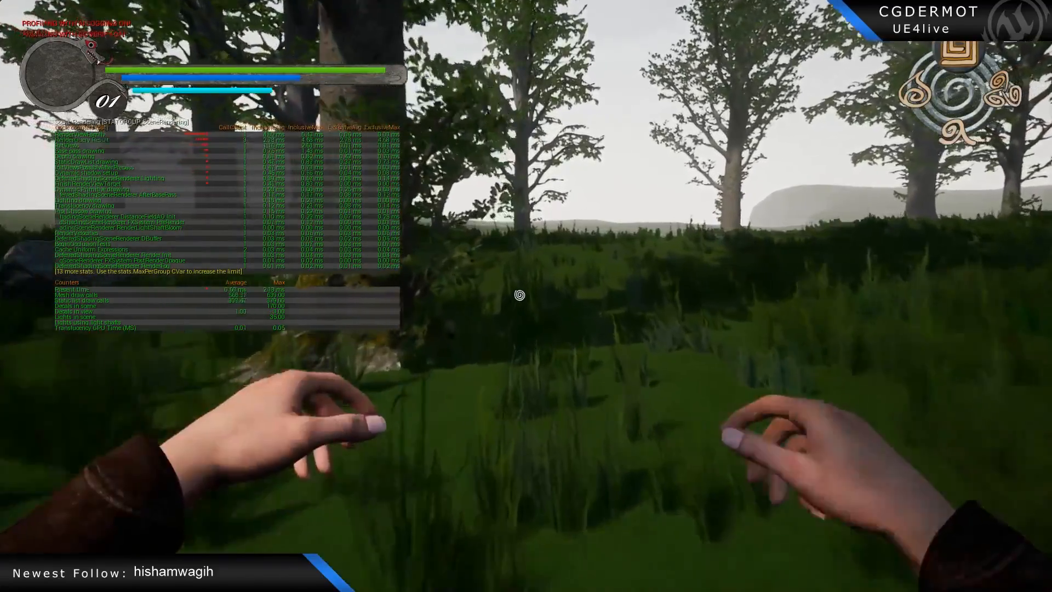
key(v)
key(w)
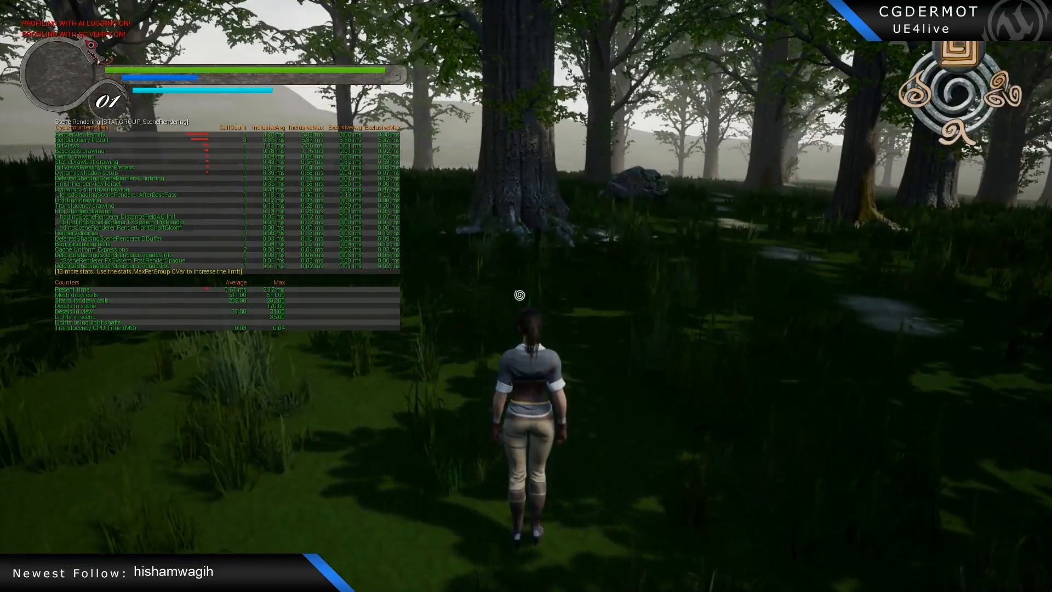
Hide all displayed statistics through the debug statistics menu and end the play session.
key(F1)
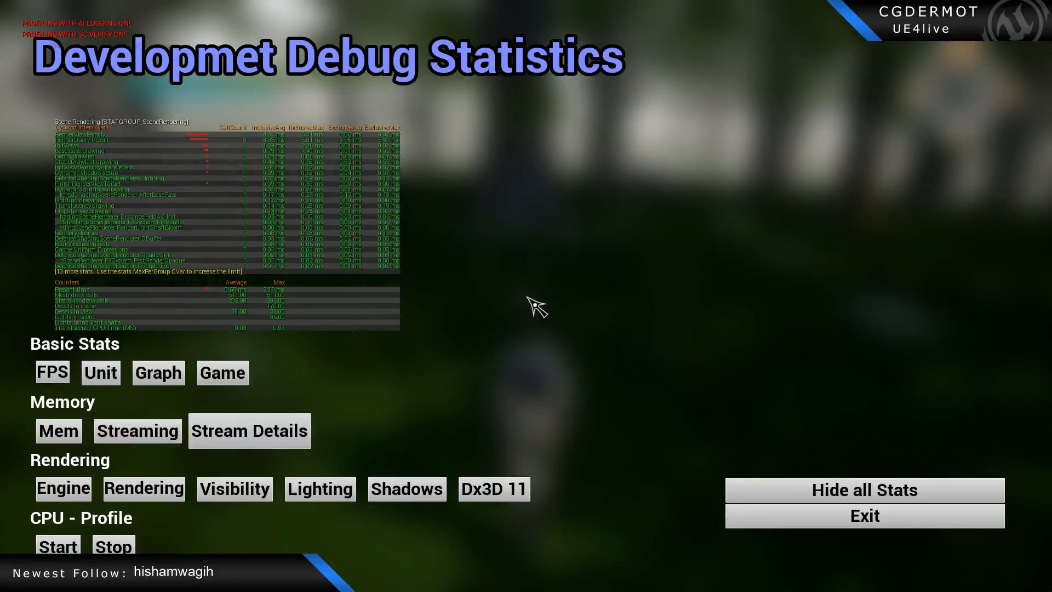
click(866, 524)
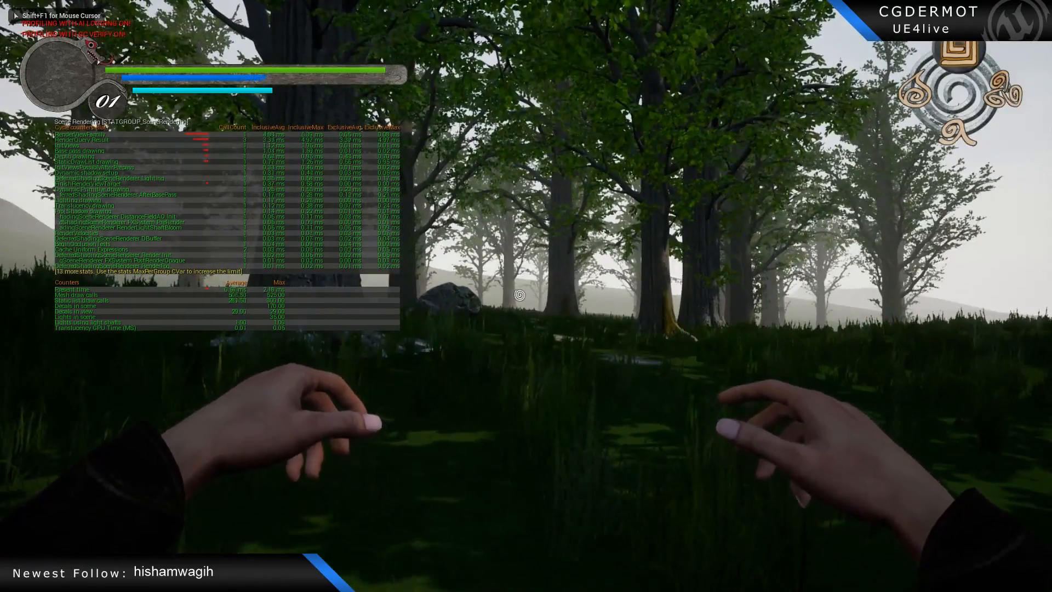
key(F1)
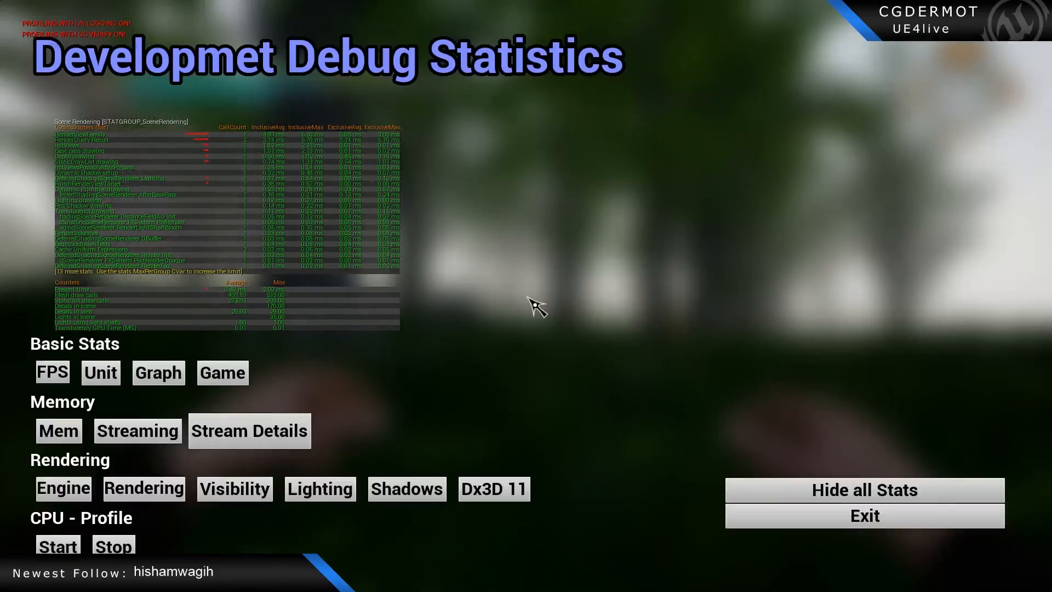
click(839, 490)
click(850, 518)
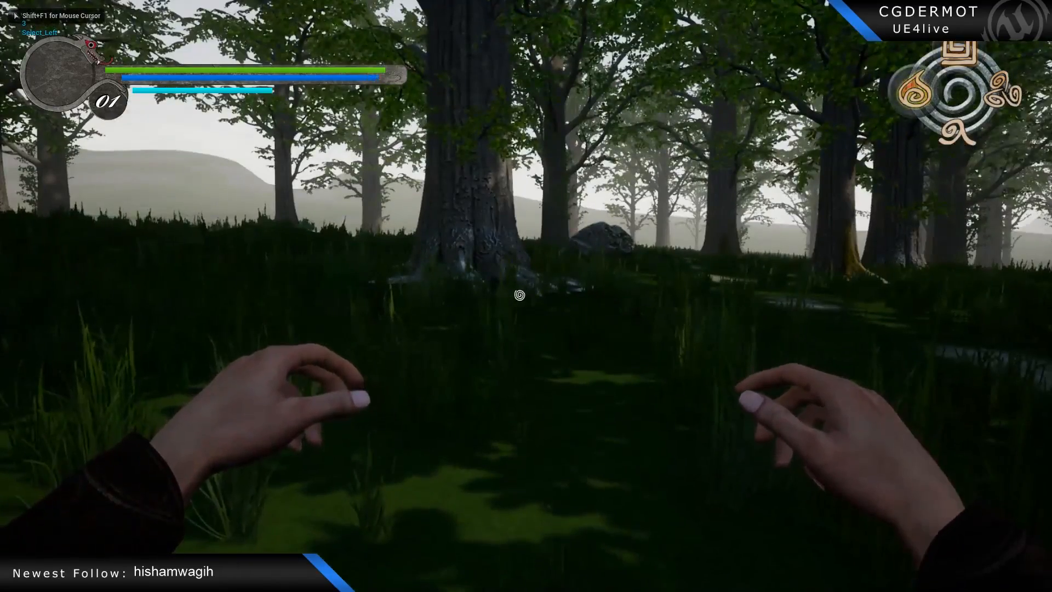
key(w)
key(Escape)
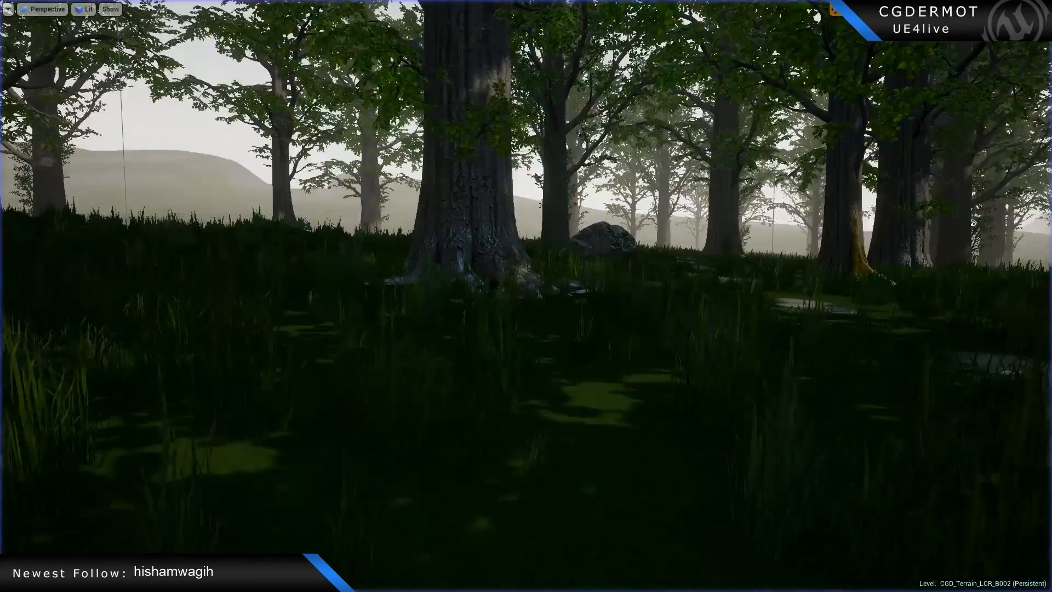
Switch to the Session Frontend's Profiler and examine the GameThread event hierarchy, including Grass Update and the remaining engine tick events.
key(alt+Tab)
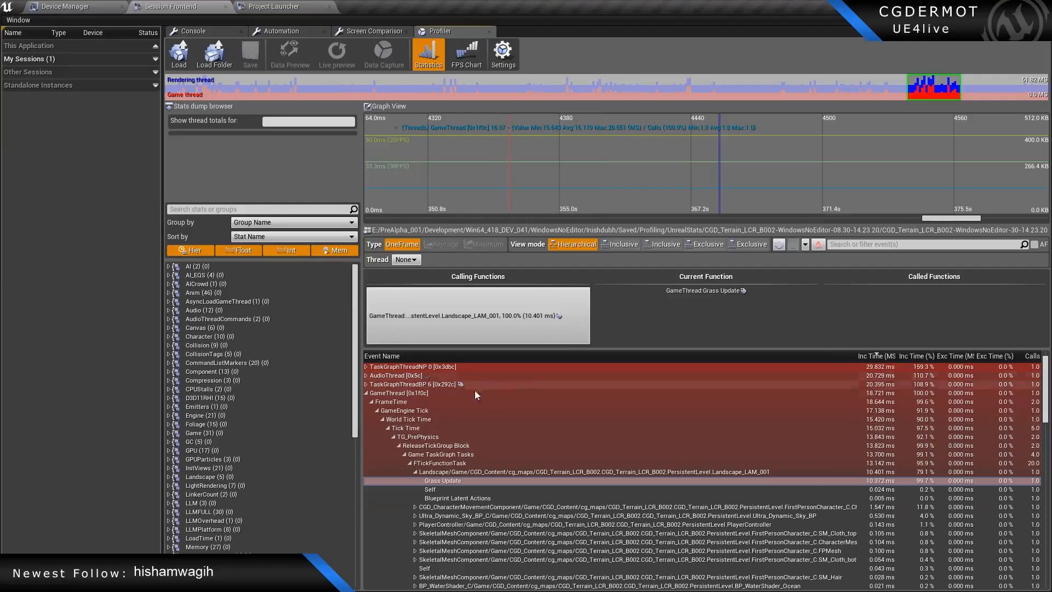
scroll(508, 406, down, 10)
scroll(508, 408, down, 10)
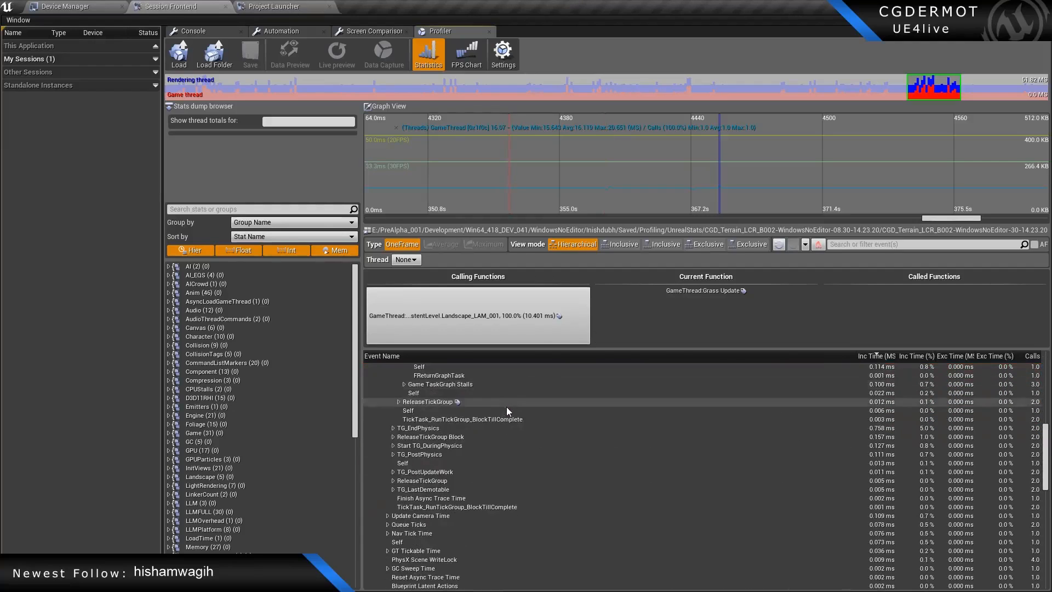
scroll(508, 419, down, 4)
scroll(533, 475, up, 15)
scroll(500, 424, up, 10)
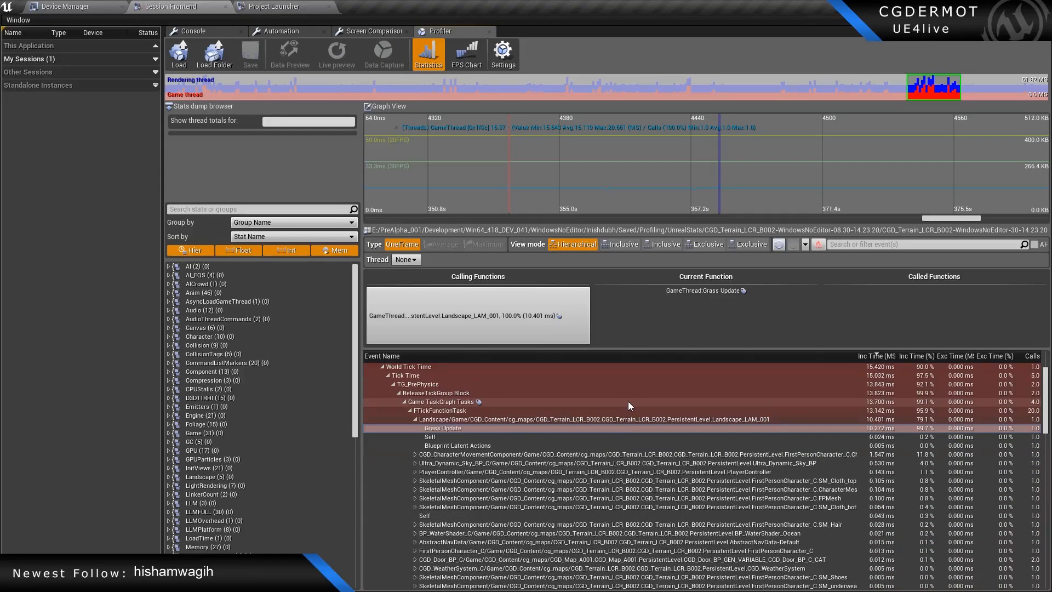
scroll(607, 477, up, 3)
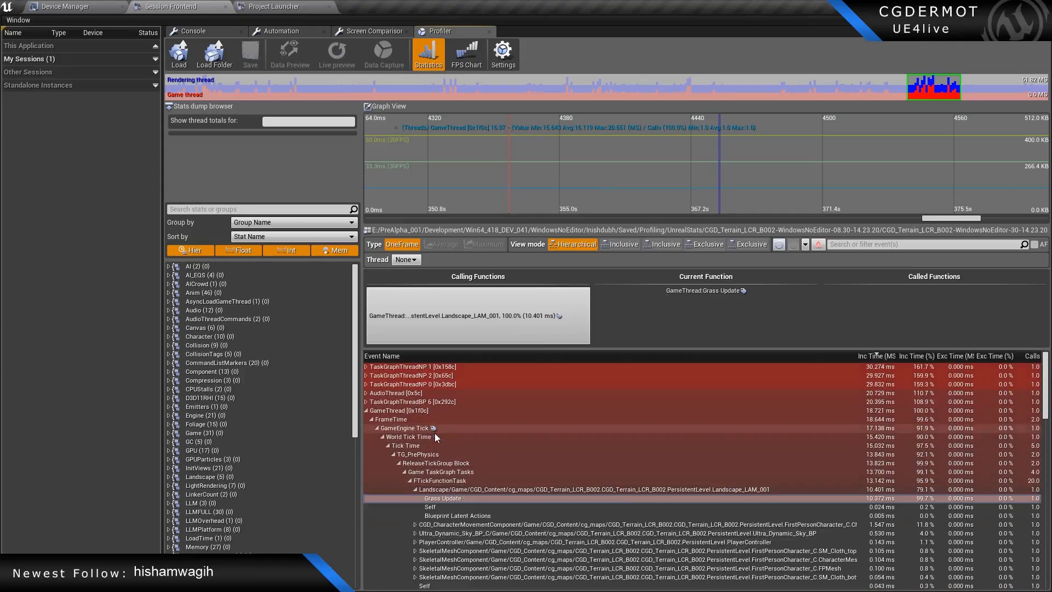
scroll(547, 511, down, 4)
scroll(541, 508, down, 6)
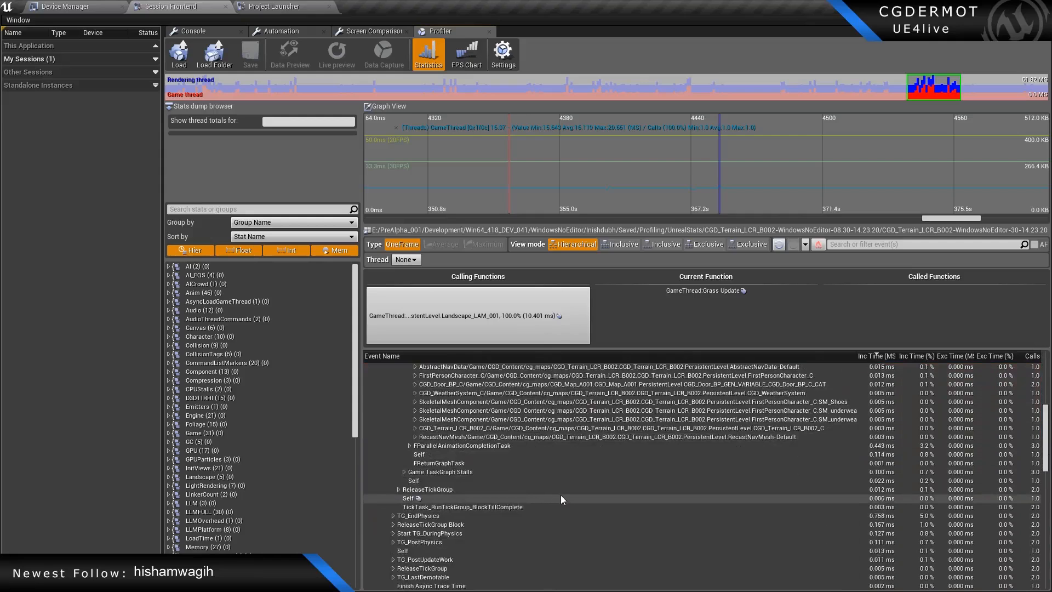
scroll(560, 494, down, 9)
scroll(560, 495, down, 3)
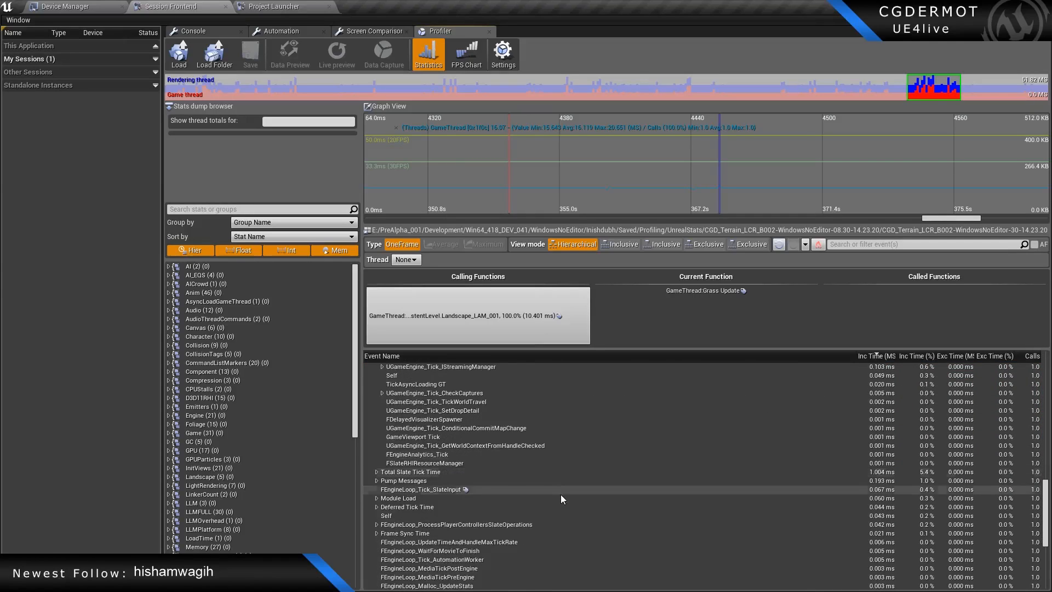
Switch to the web browser and read through the Unreal Engine Stat Commands documentation, from stat Anim to stat UnitGraph.
key(alt+Tab)
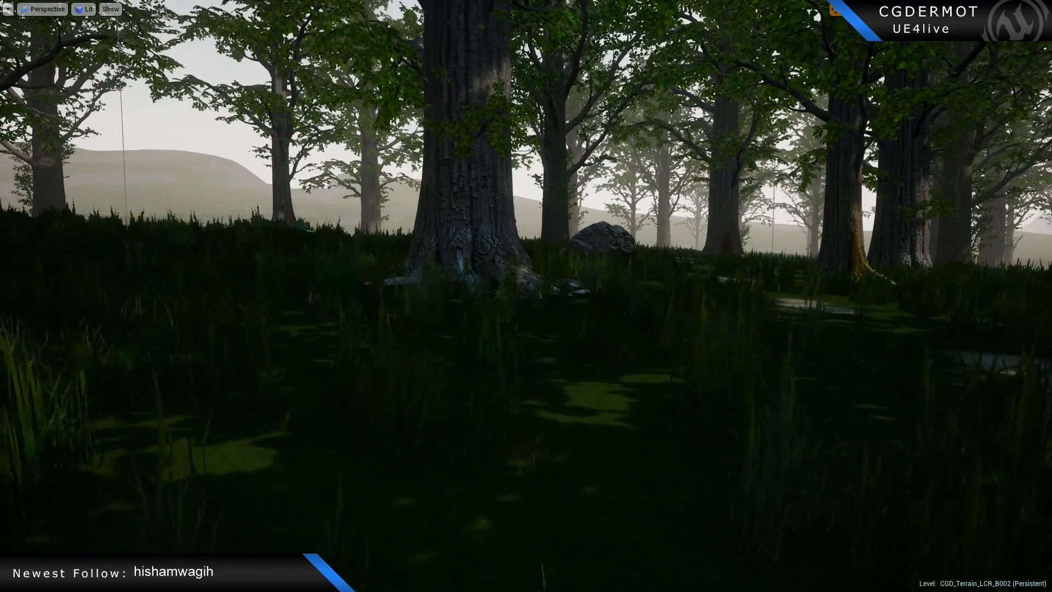
key(alt+Tab)
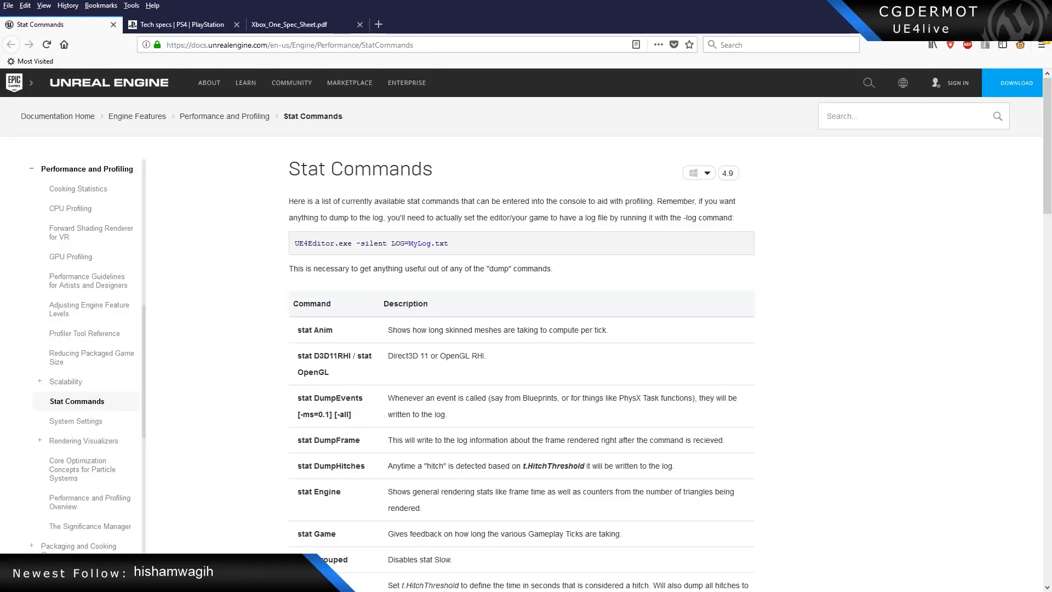
scroll(451, 324, down, 5)
scroll(363, 335, up, 4)
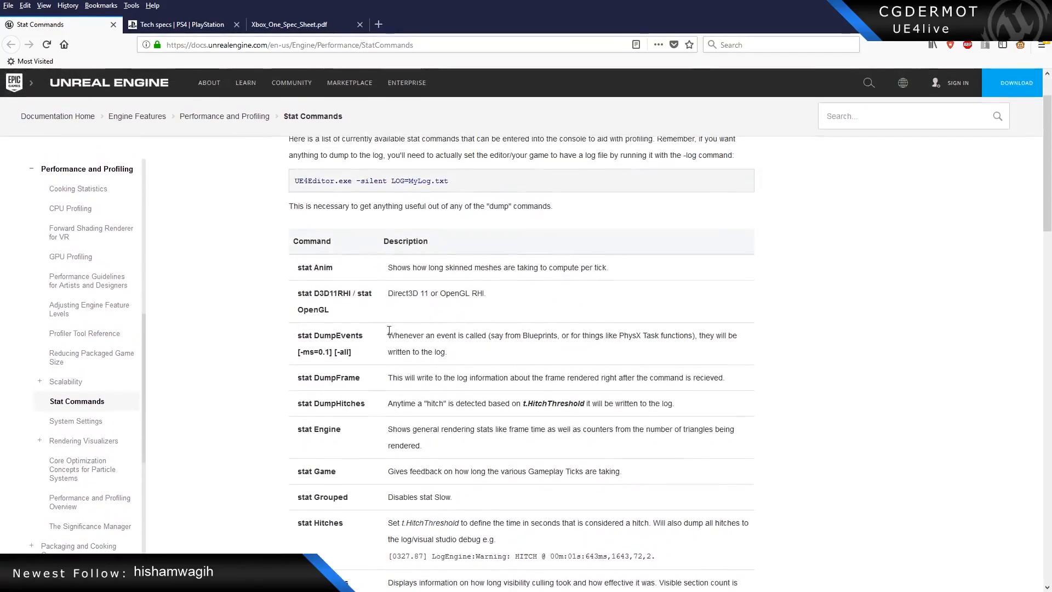
scroll(363, 335, down, 5)
scroll(219, 332, up, 6)
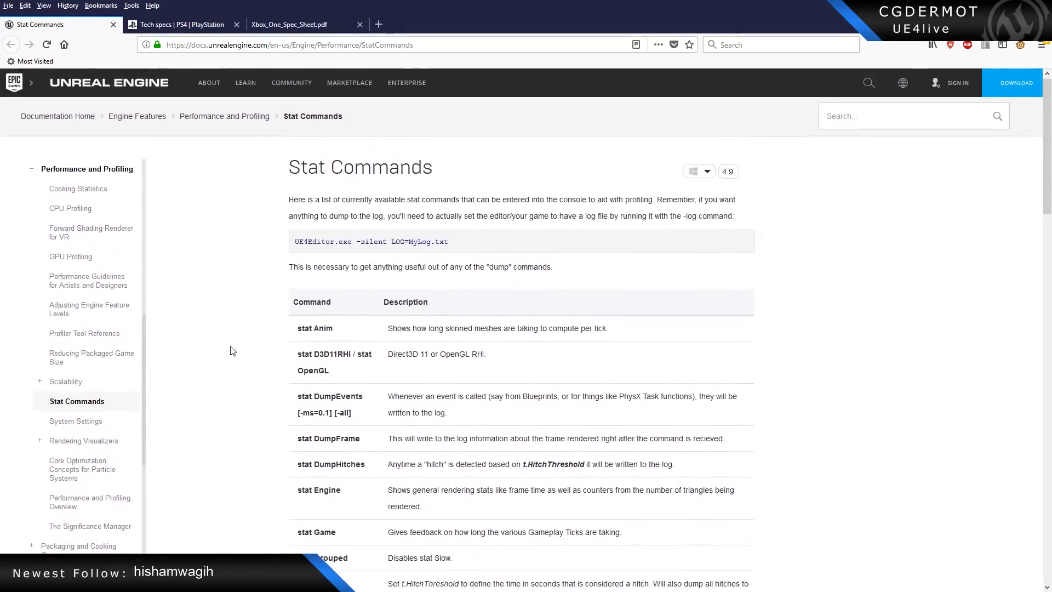
scroll(390, 400, down, 7)
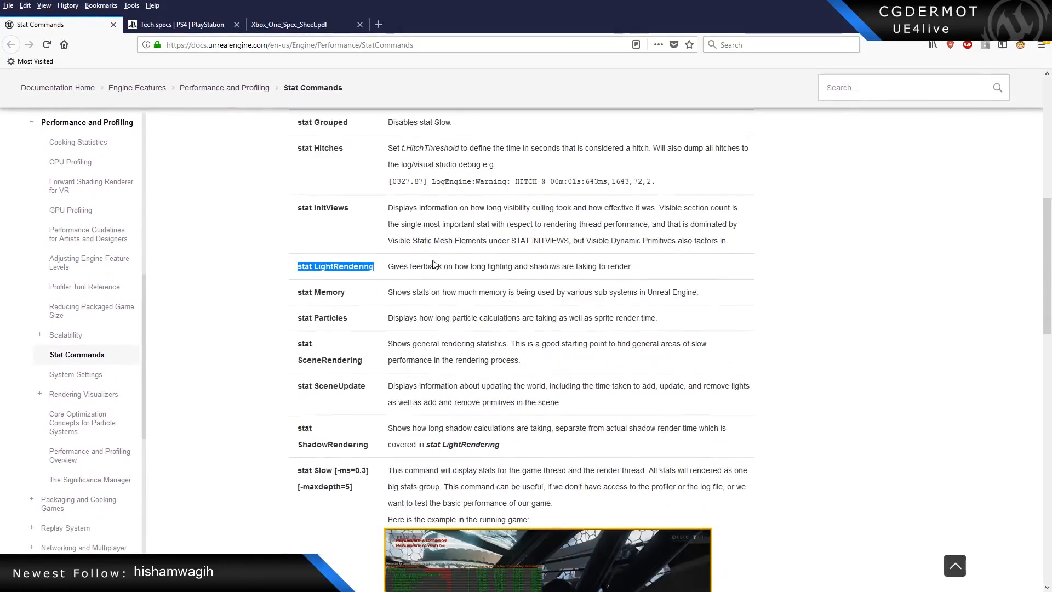
scroll(433, 264, down, 6)
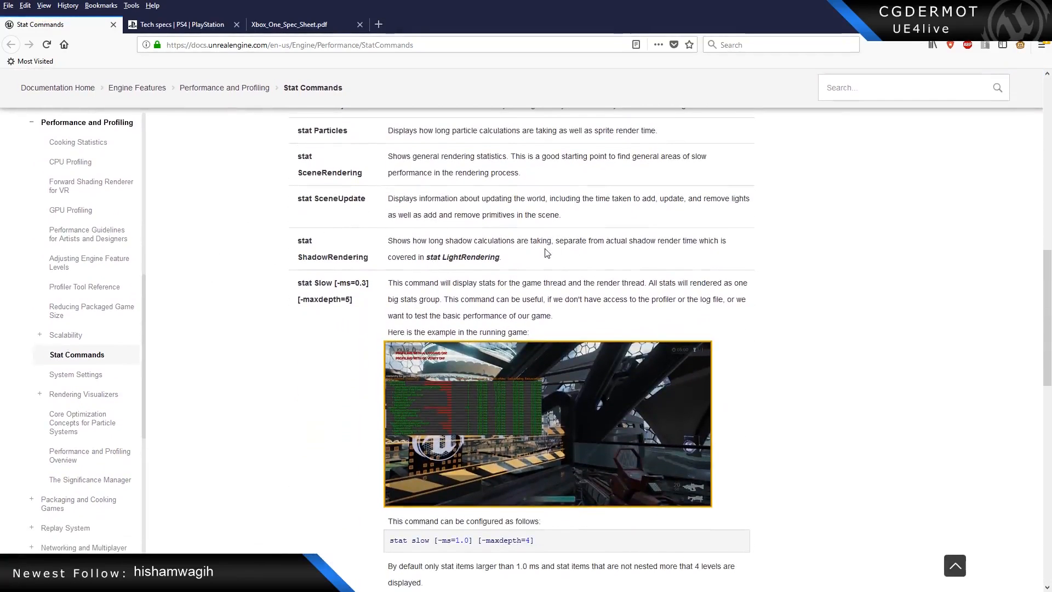
scroll(427, 340, down, 10)
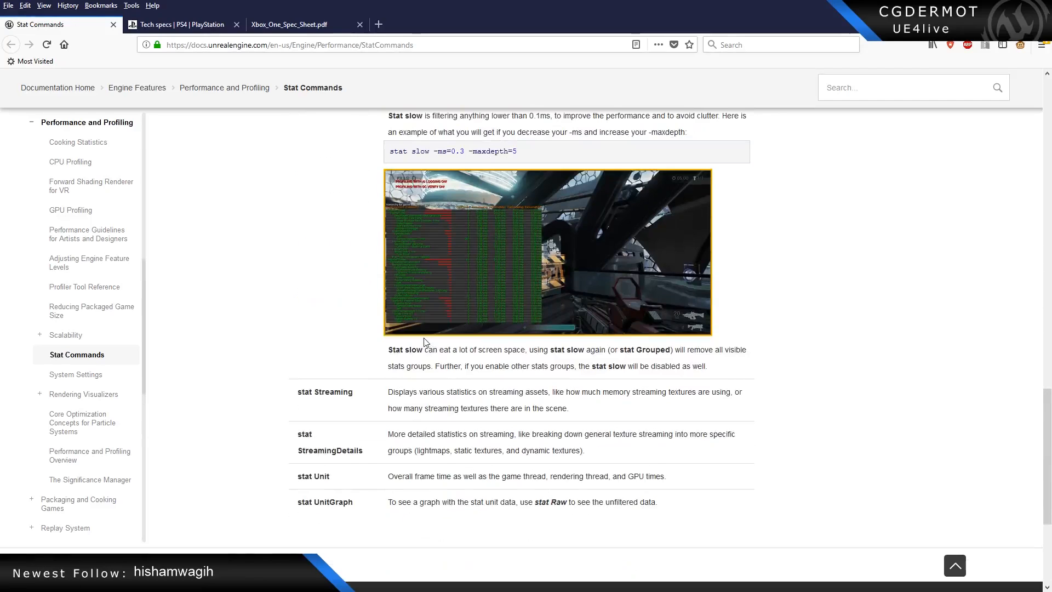
right_click(511, 285)
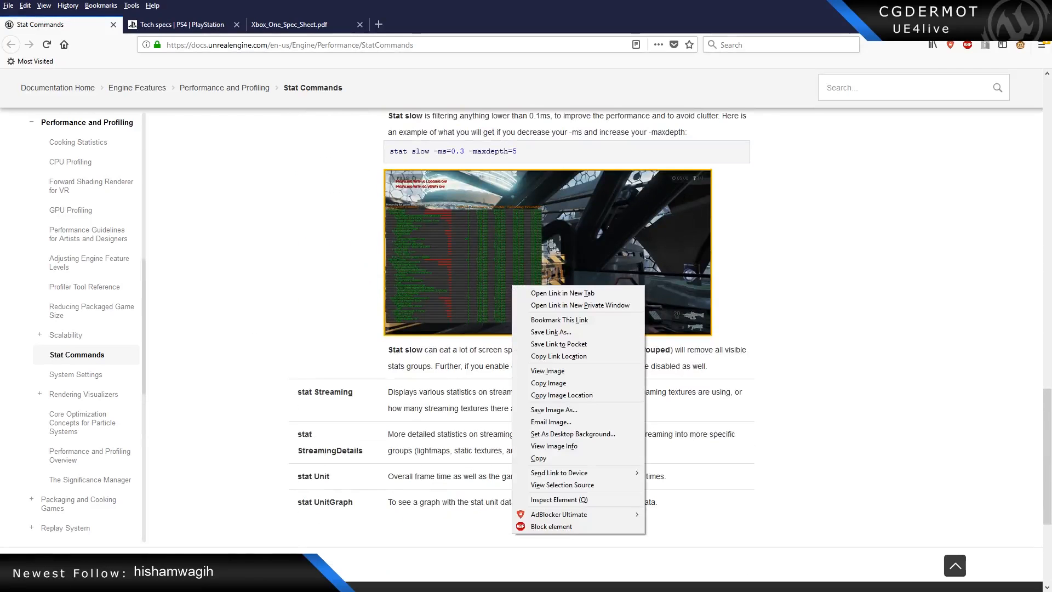
Switch back to the Unreal Editor, leave the immersive viewport, and show the Engine Scalability Settings.
key(alt+Tab)
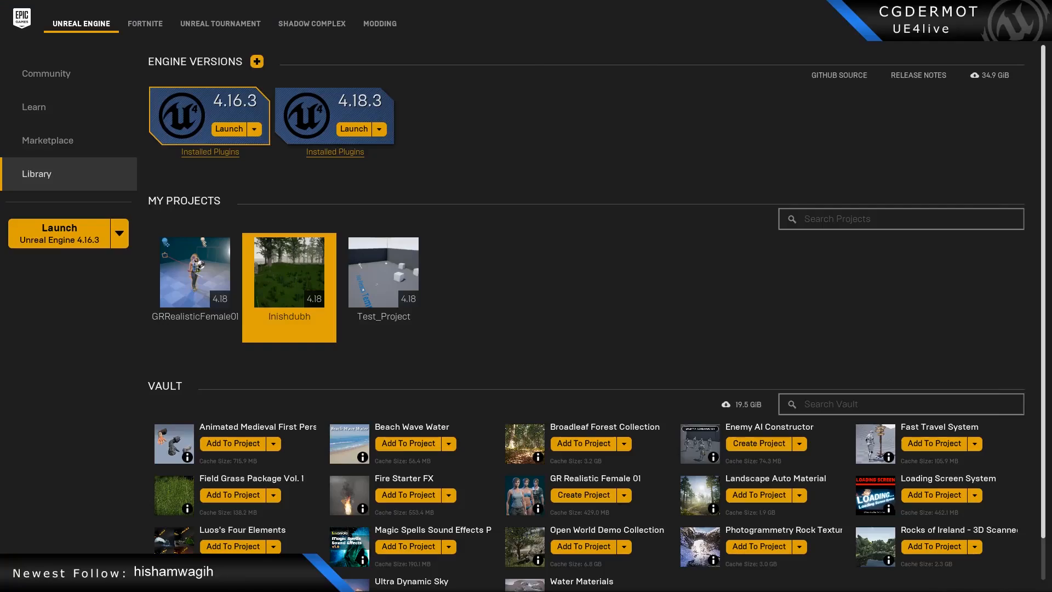
key(alt+Tab)
right_drag(511, 285, 449, 285)
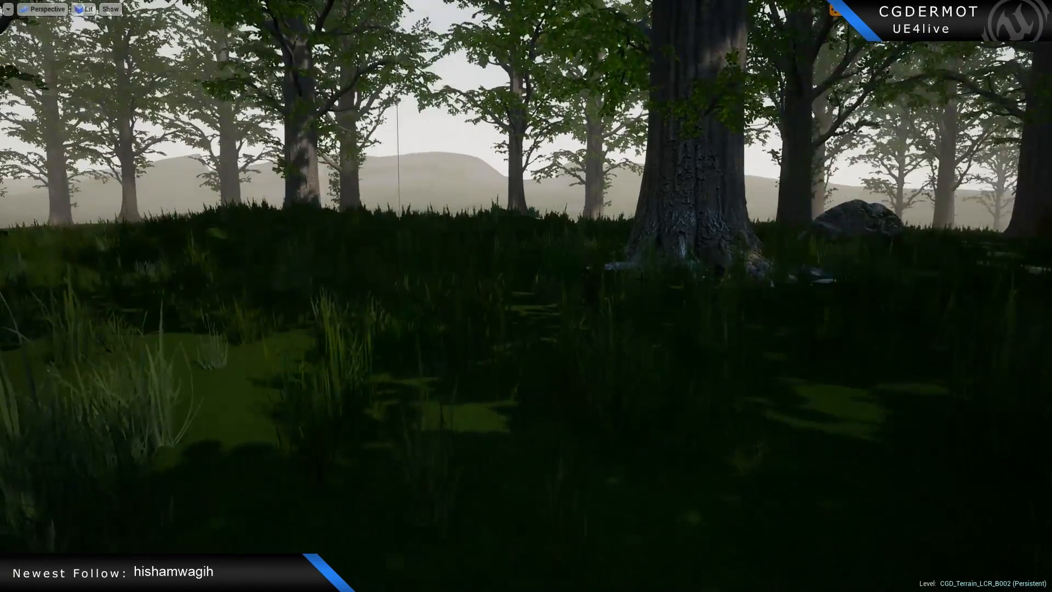
key(F11)
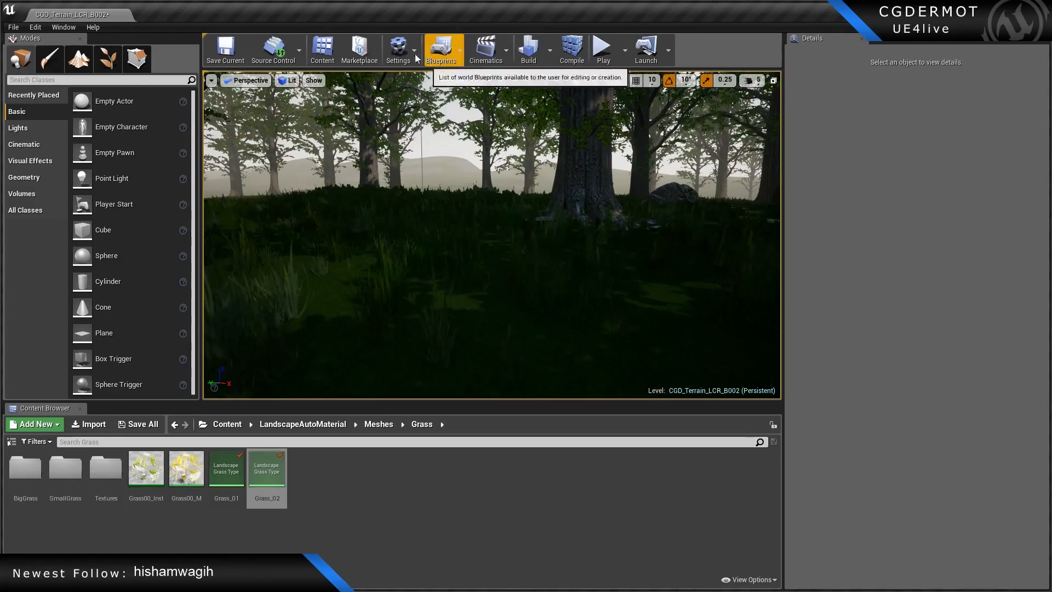
click(393, 54)
mouse_move(471, 202)
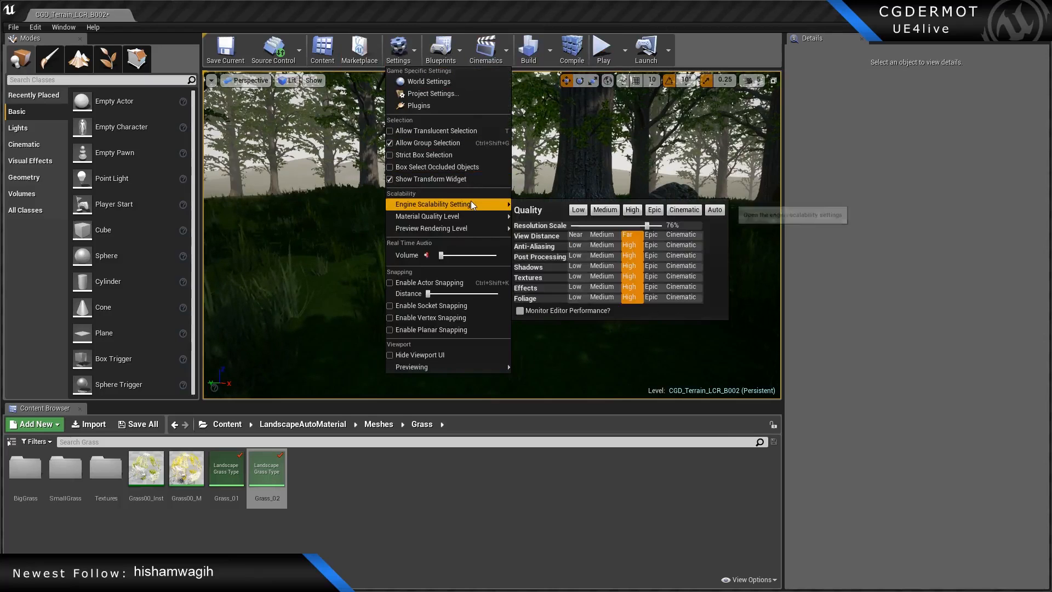